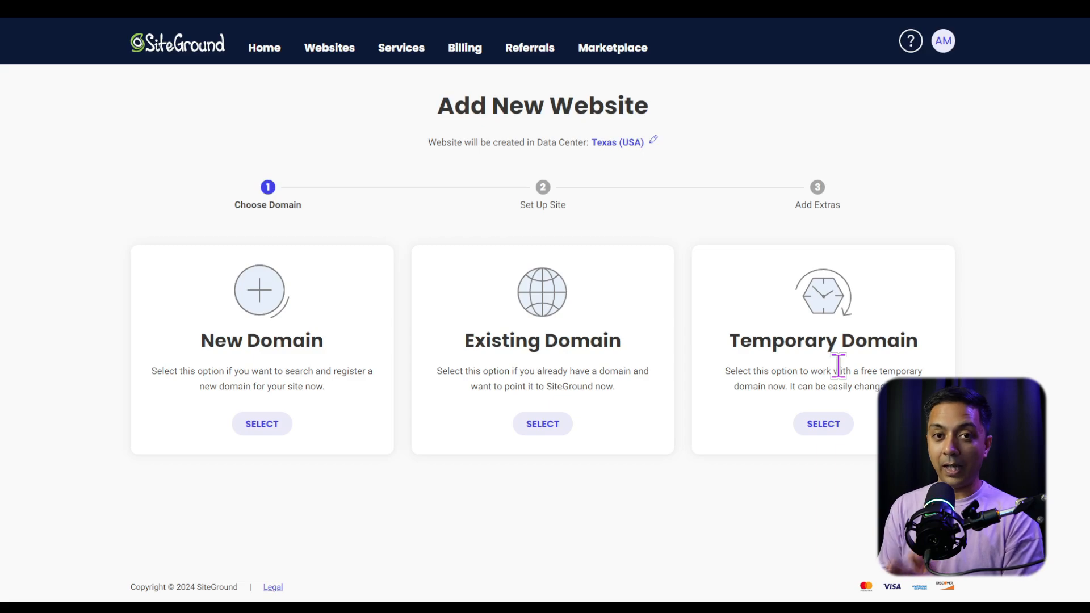
# Step: Choose a temporary domain for the new website and set it up as a new WordPress installation
pyautogui.click(812, 430)
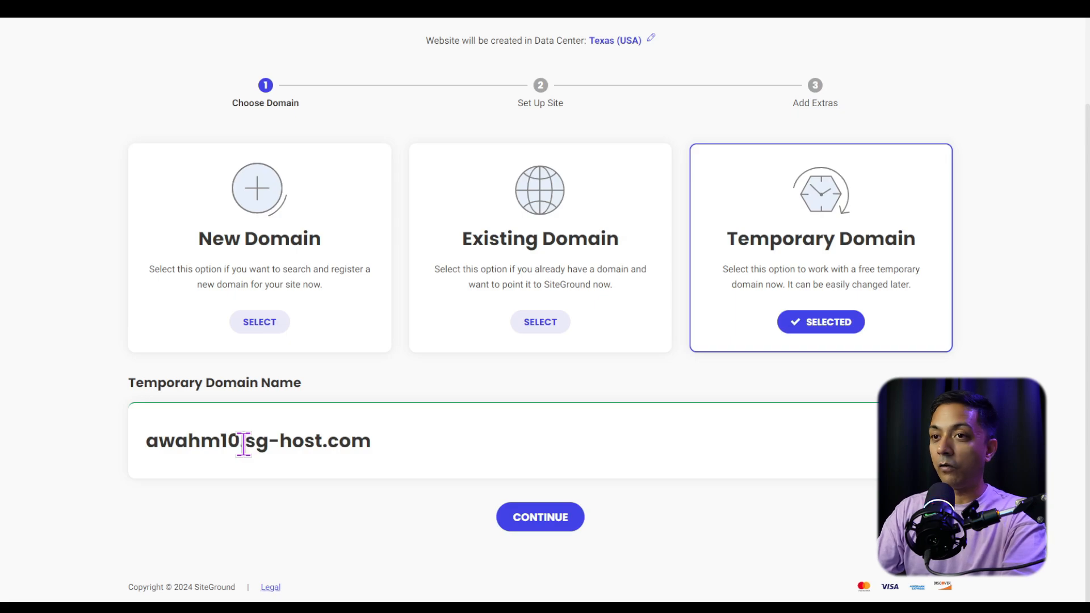
pyautogui.click(570, 518)
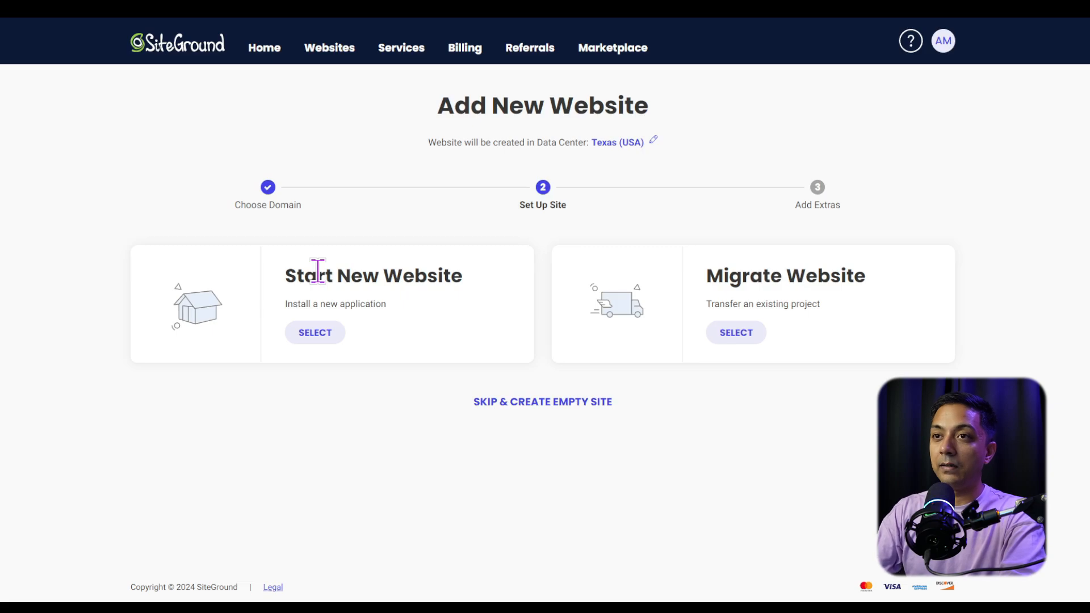
pyautogui.click(310, 334)
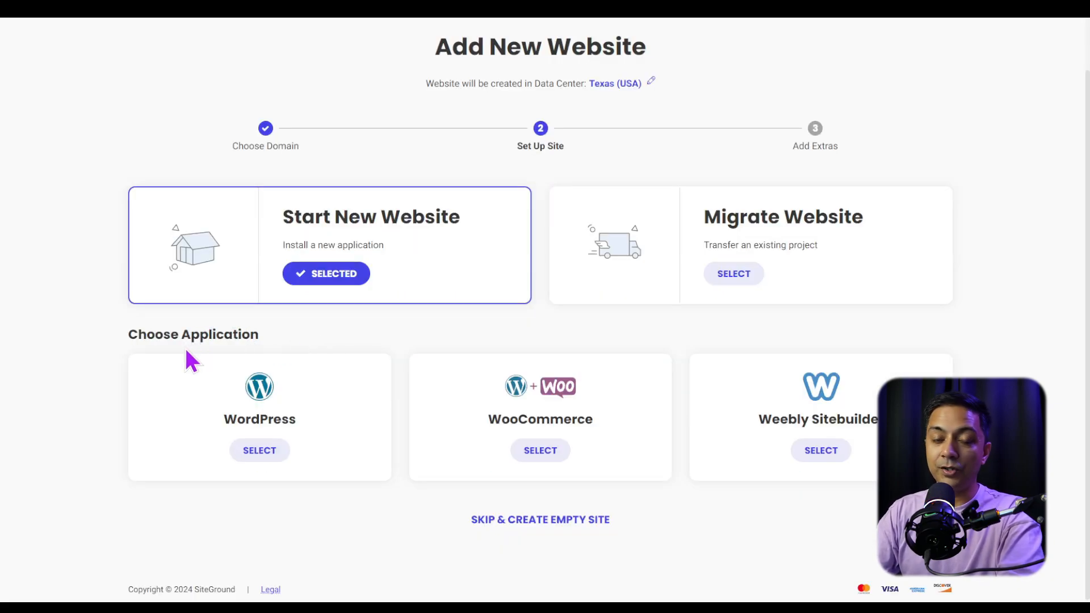
pyautogui.click(263, 452)
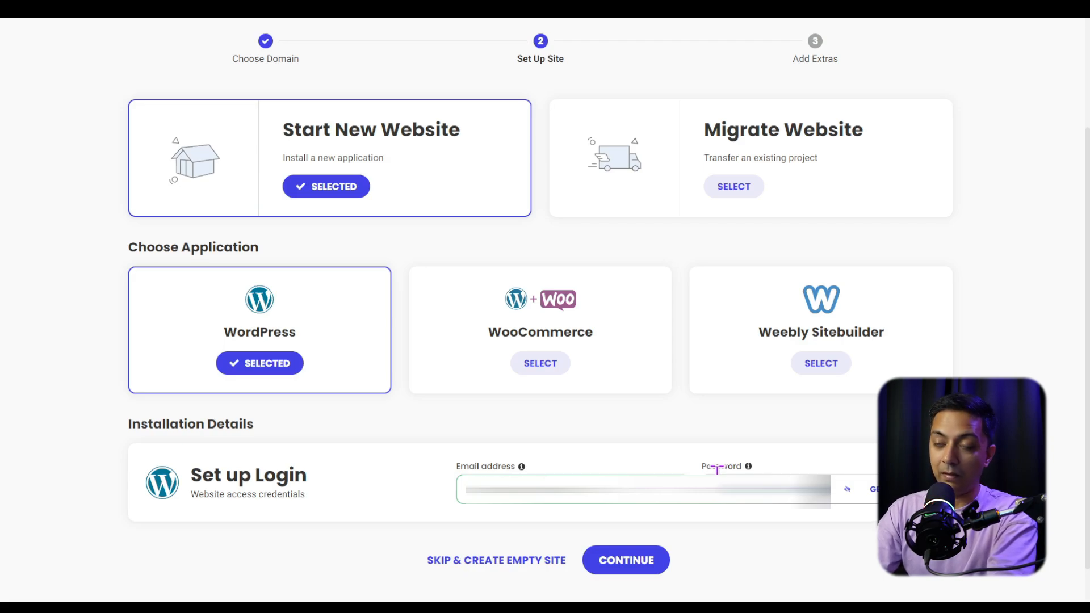
# Step: Enter the WordPress login password and finish creating the website without adding Site Scanner
pyautogui.hotkey('ctrl', 'v')
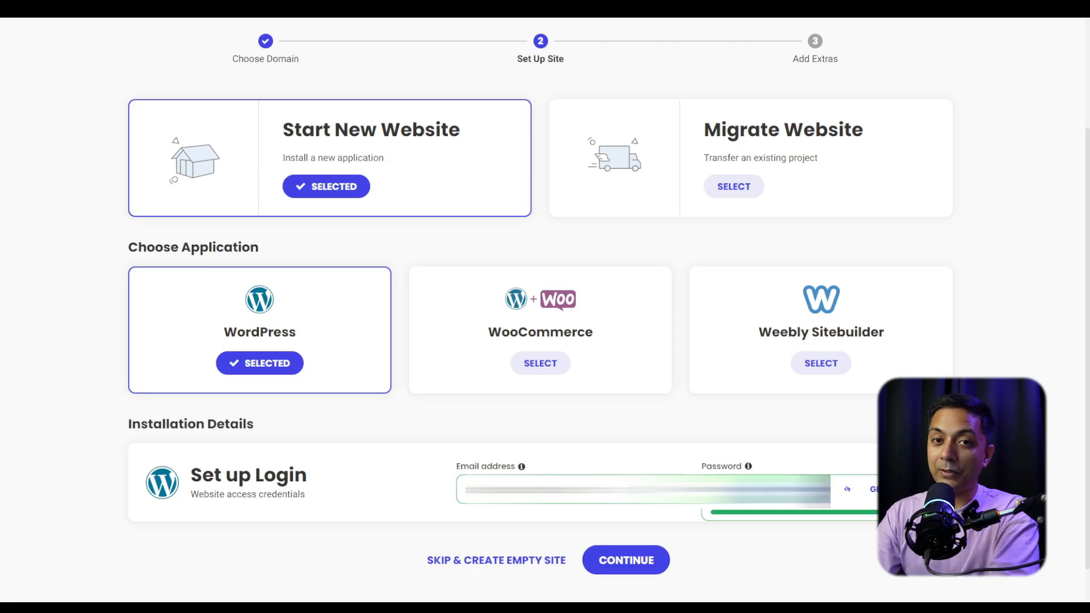
pyautogui.scroll(-1, 545, 306)
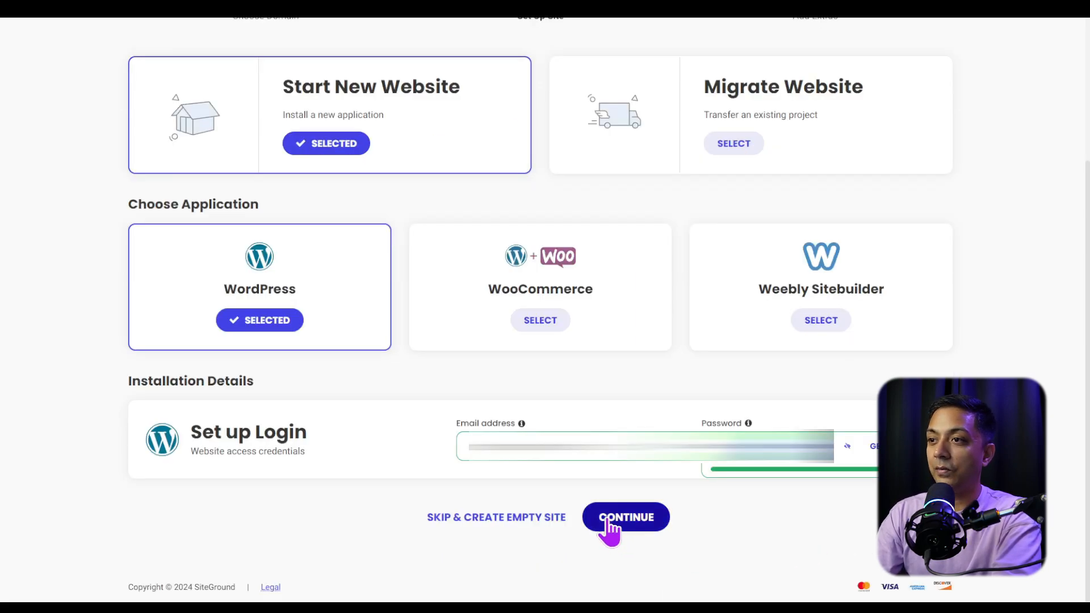
pyautogui.click(608, 525)
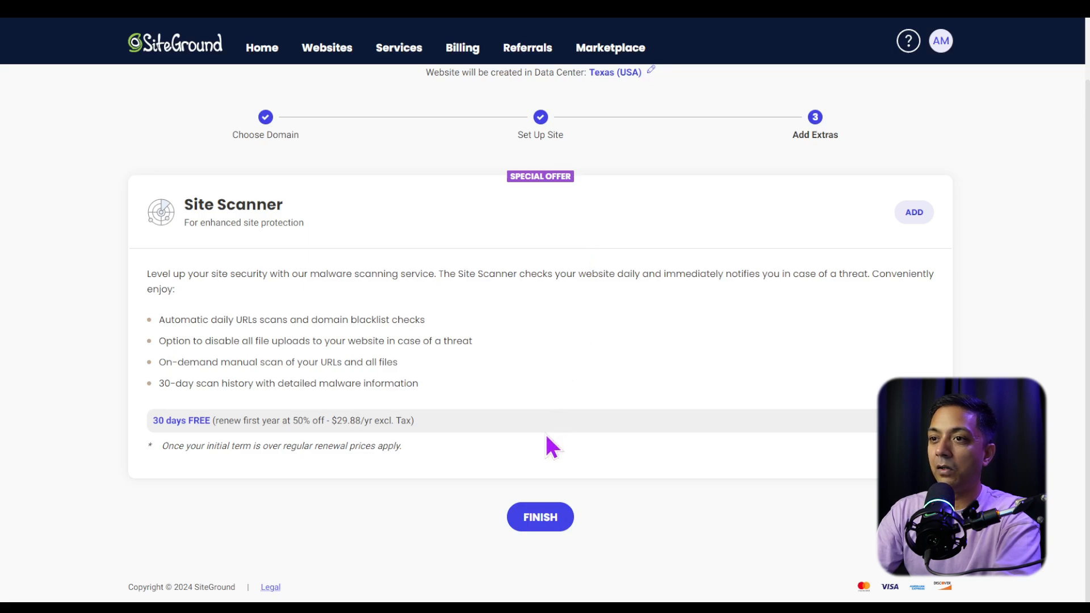
pyautogui.click(543, 516)
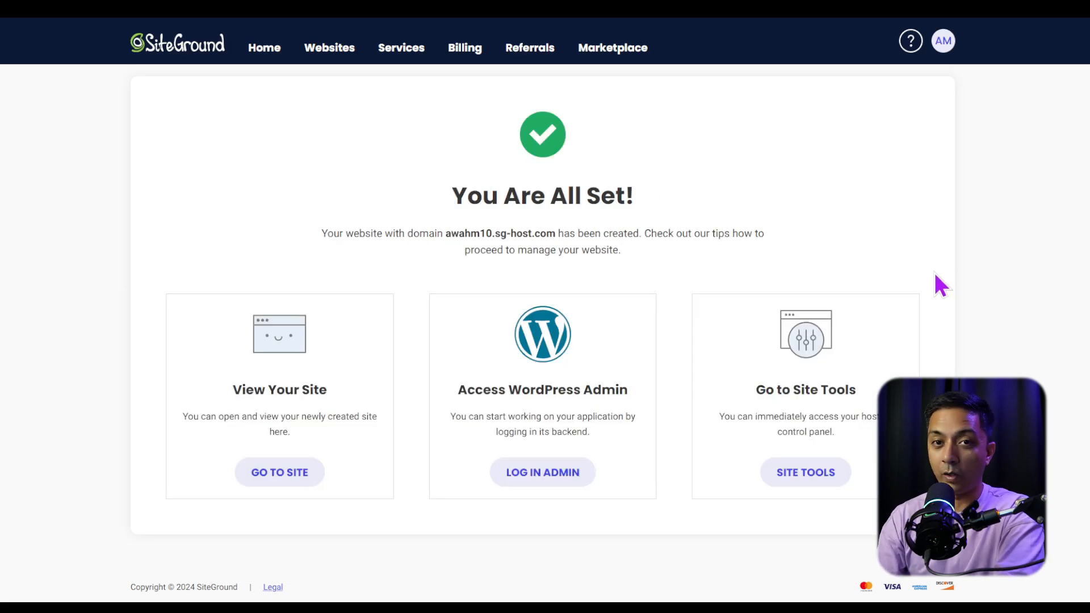
# Step: View the new site, open the WordPress admin of awahm10.sg-host.com from the website list and exit the starter wizard
pyautogui.click(282, 476)
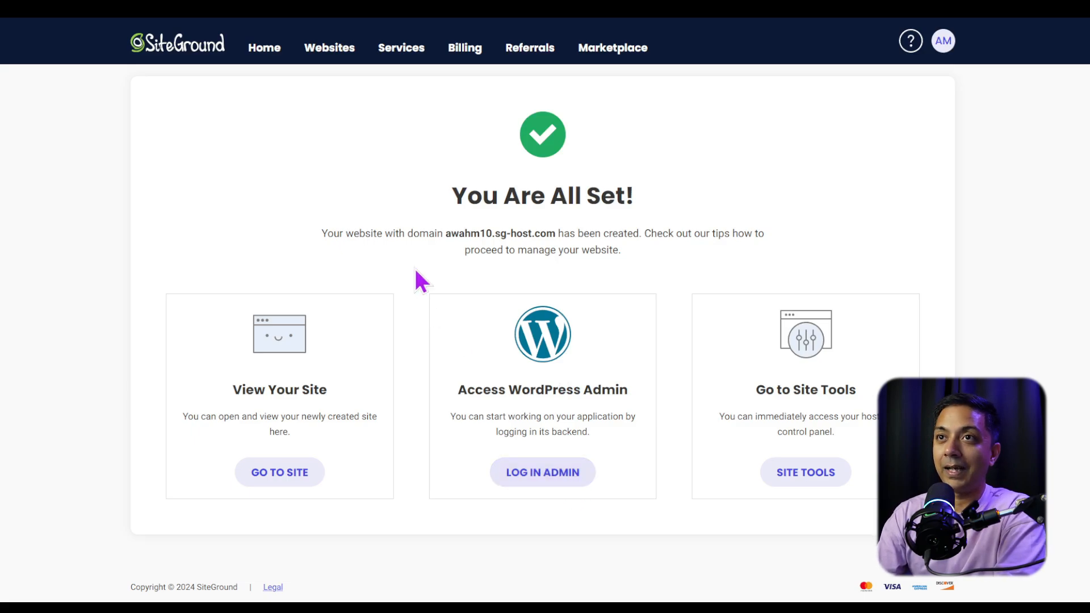
pyautogui.click(342, 50)
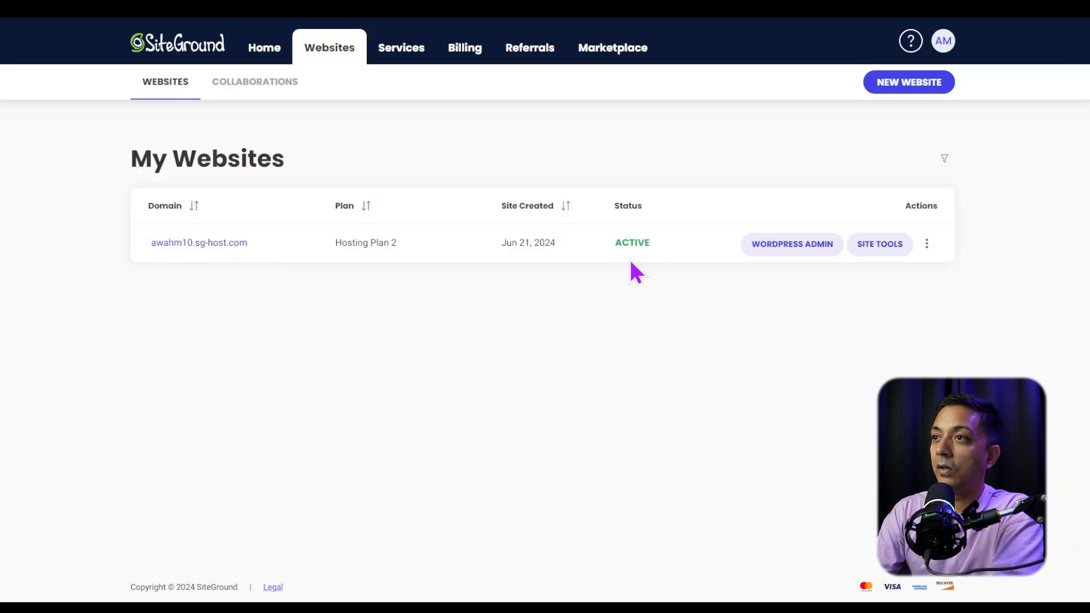
pyautogui.click(800, 250)
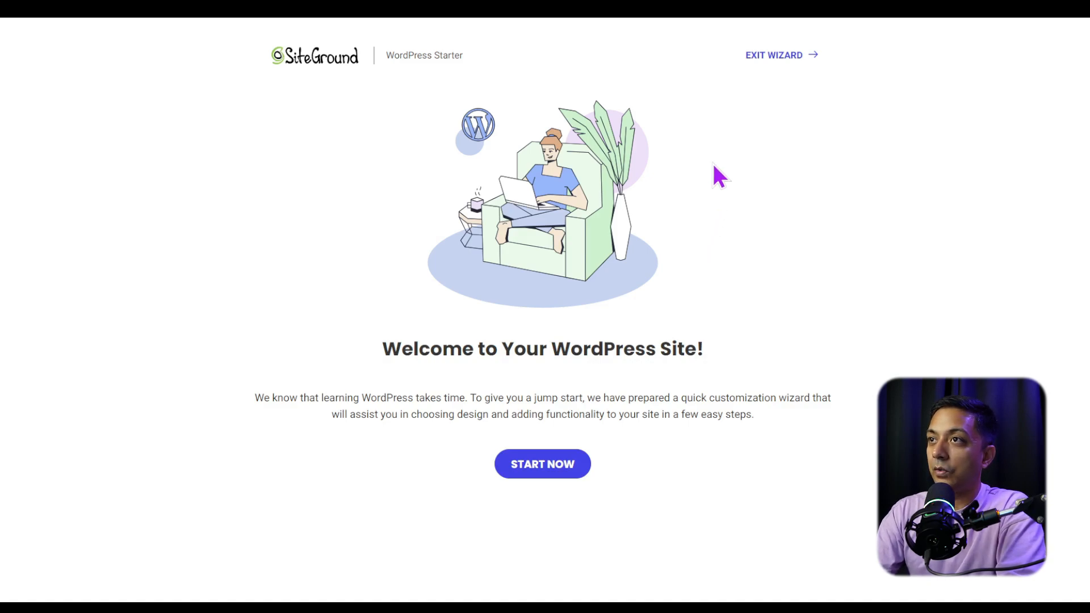
pyautogui.click(775, 57)
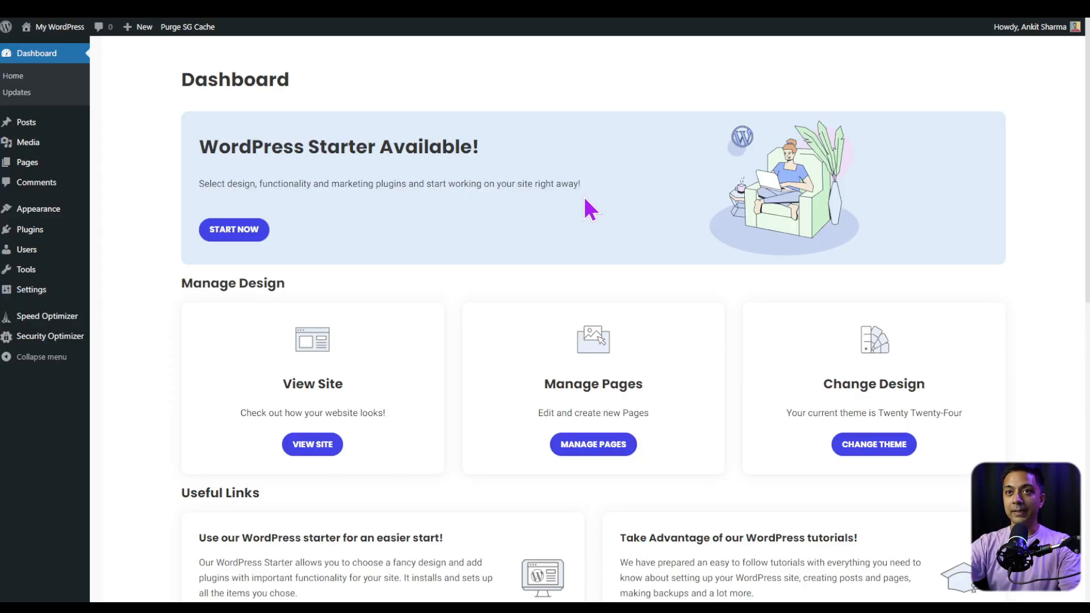
# Step: Open the general settings, check the timezone options while keeping UTC+0, and save the settings
pyautogui.moveTo(29, 294)
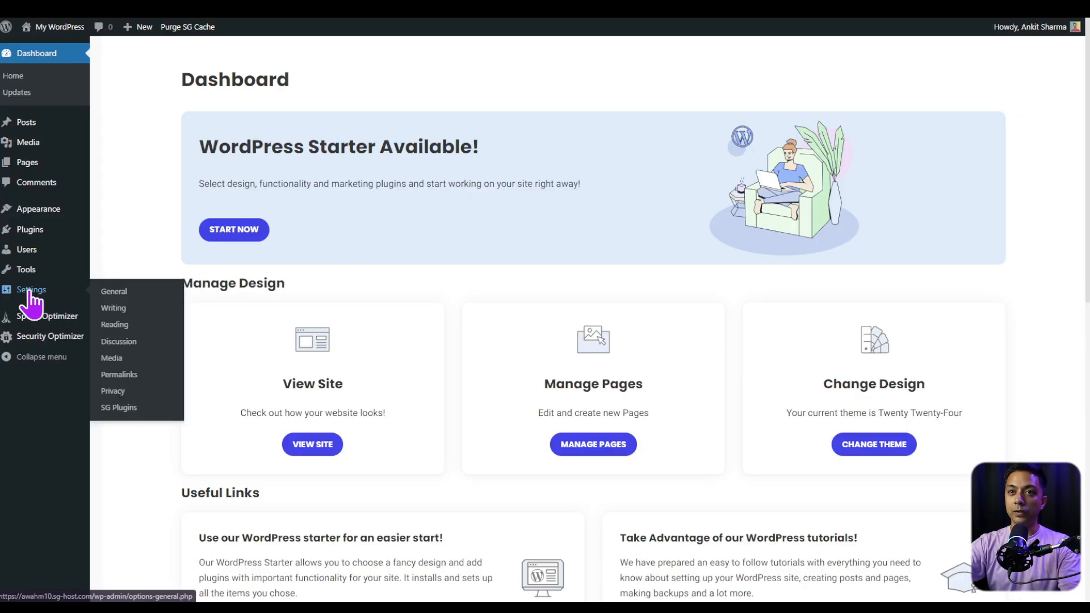
pyautogui.click(142, 291)
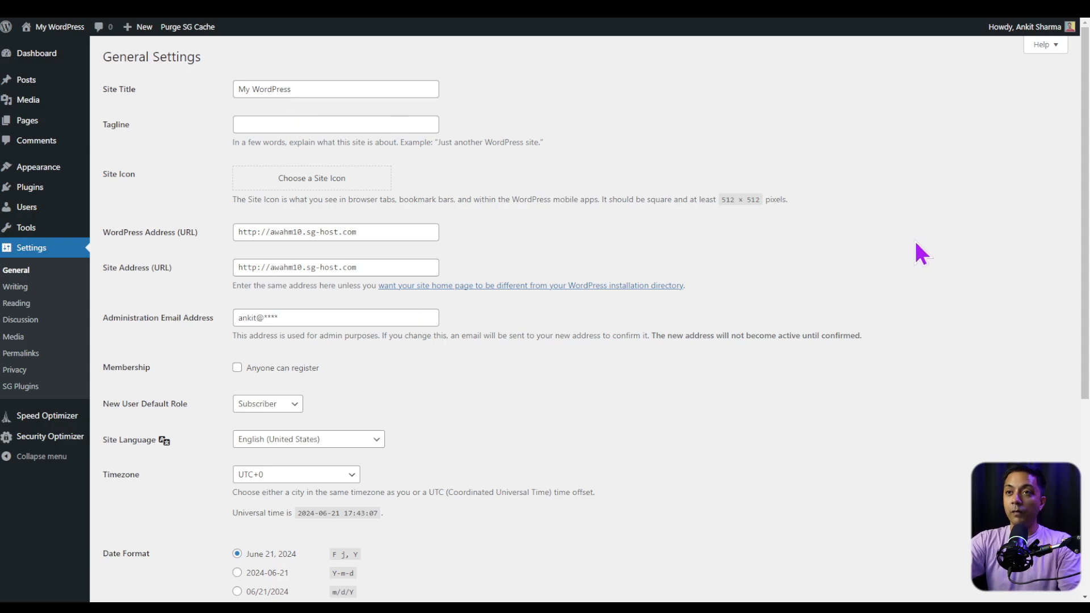
pyautogui.scroll(-4, 914, 248)
pyautogui.scroll(-1, 913, 250)
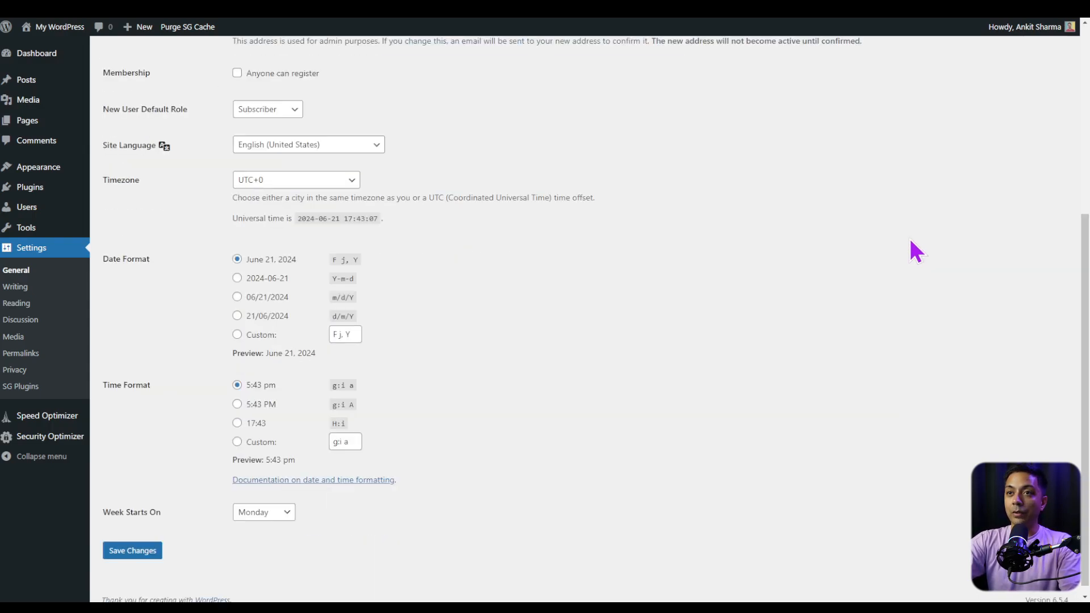
pyautogui.click(336, 181)
pyautogui.click(337, 180)
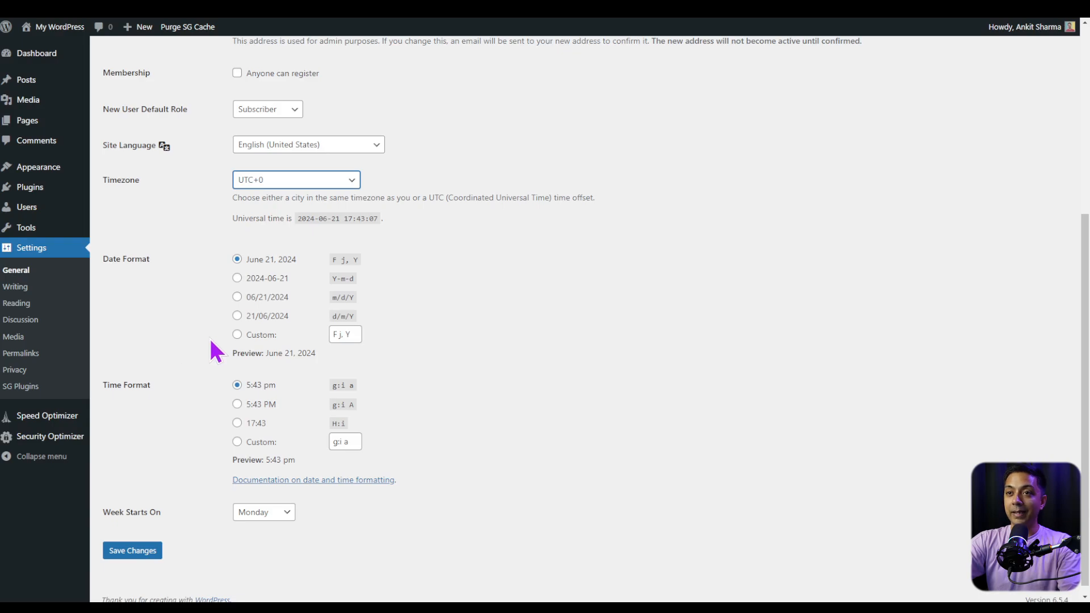
pyautogui.click(139, 554)
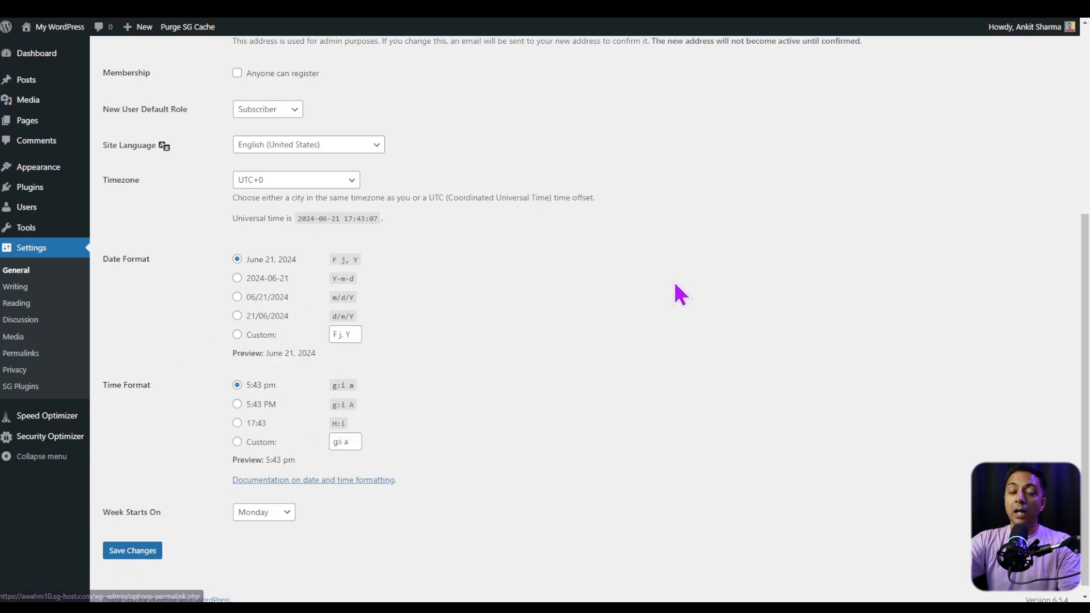
# Step: Set the permalink structure to Post name and save the permalink settings
pyautogui.click(12, 356)
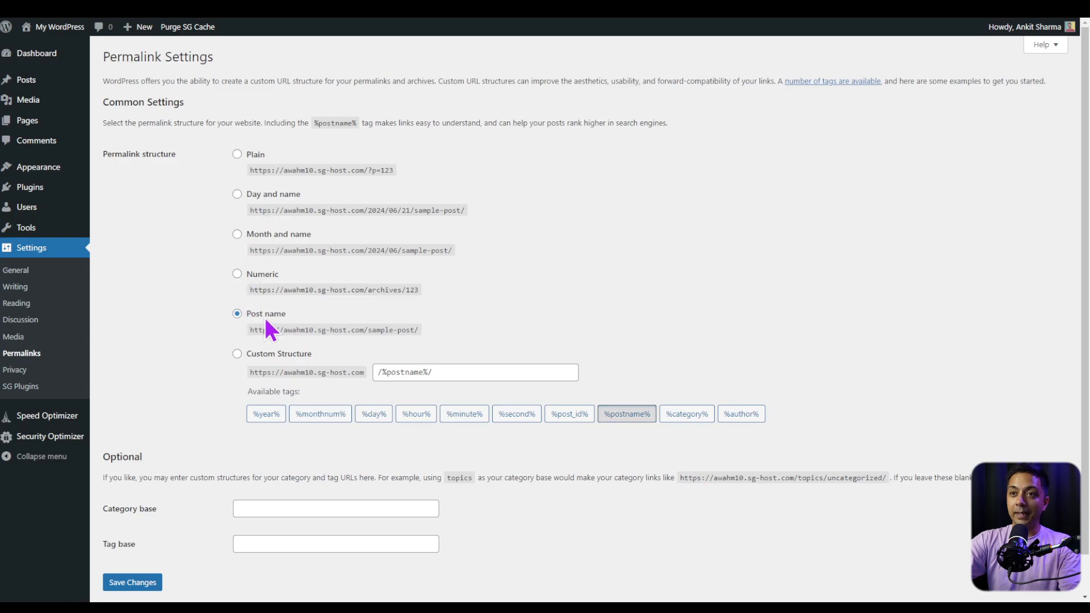
pyautogui.click(237, 314)
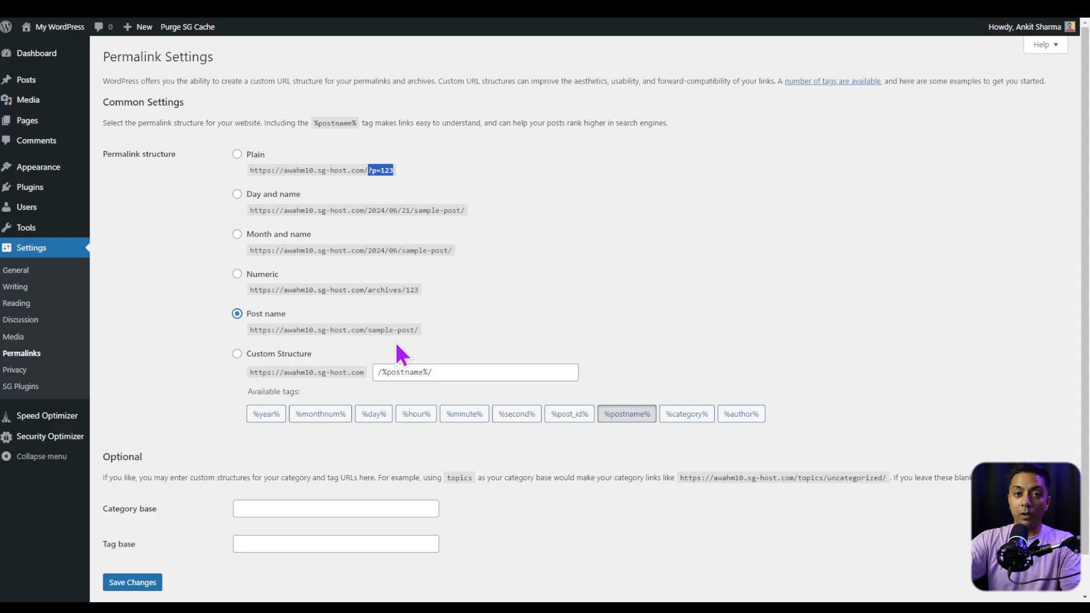
pyautogui.scroll(-1, 224, 385)
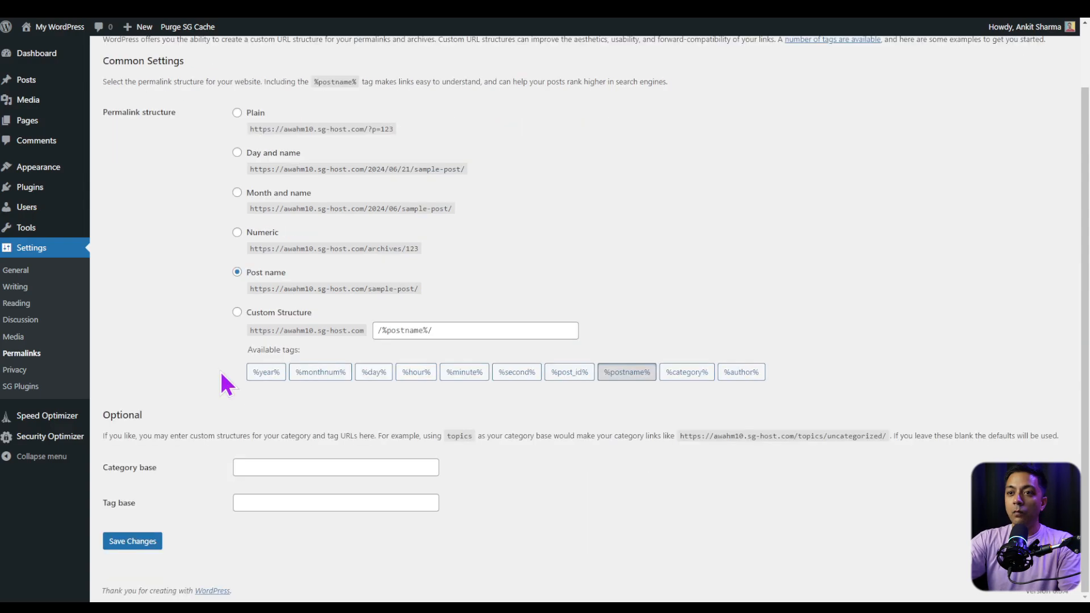
pyautogui.click(129, 544)
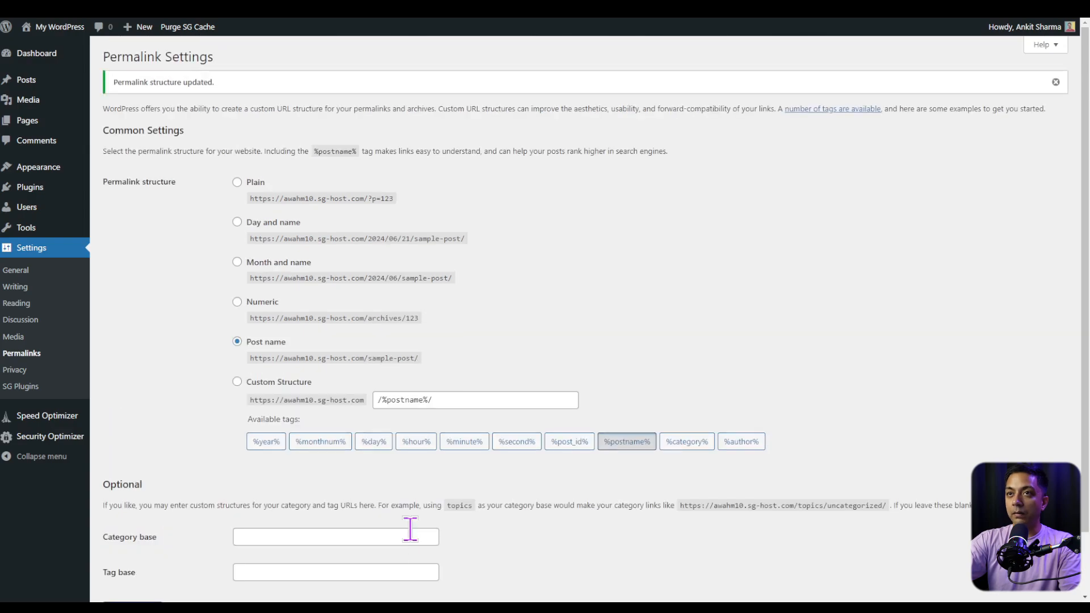
# Step: Quick-edit the Sample Page, changing its title to Home and its slug to home, and update it
pyautogui.click(8, 124)
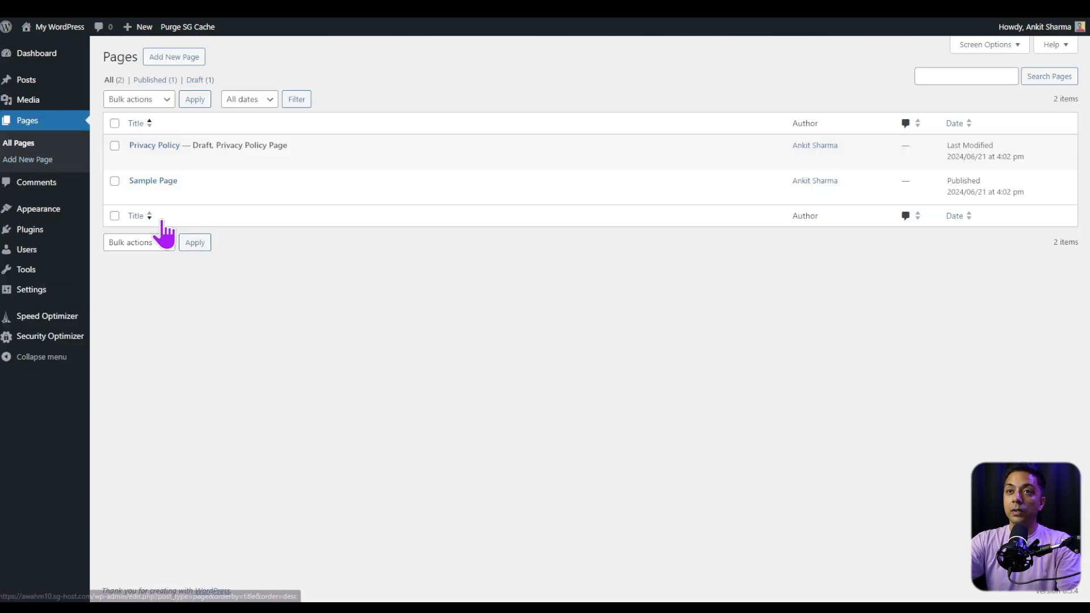
pyautogui.moveTo(143, 194)
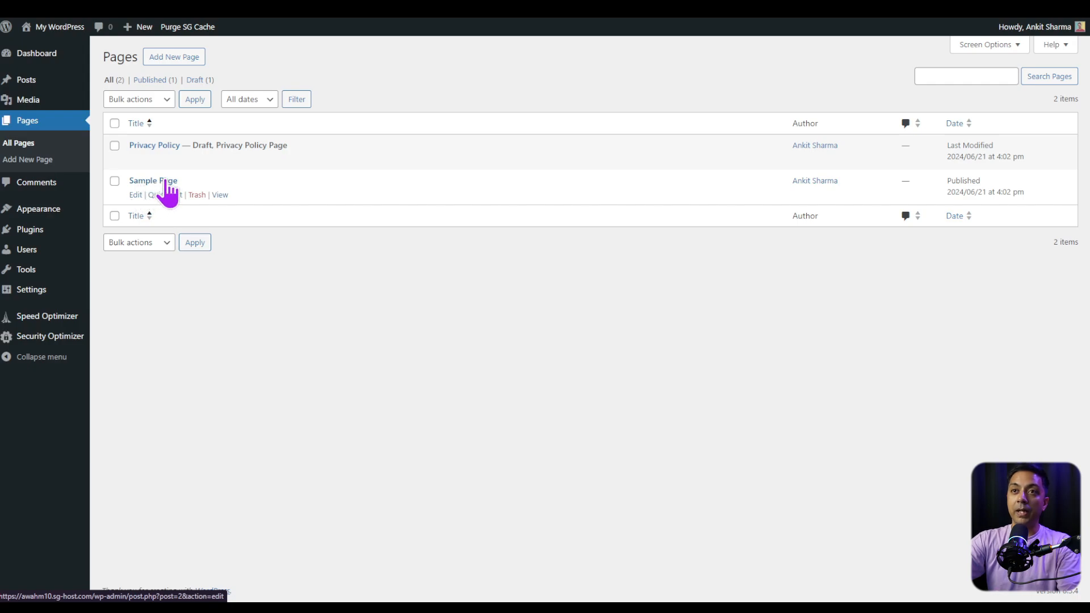
pyautogui.moveTo(146, 166)
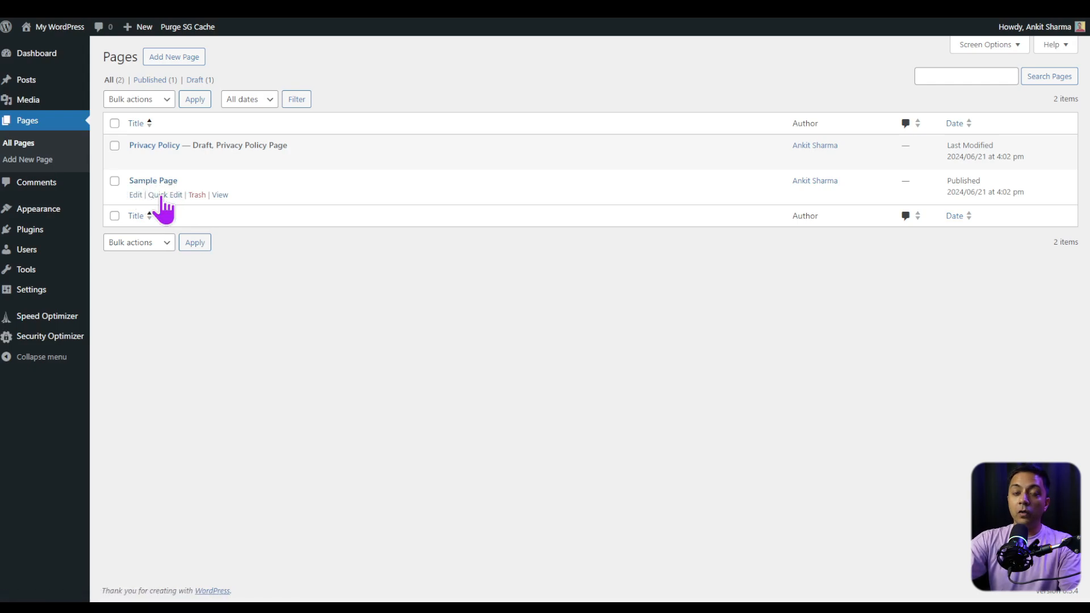
pyautogui.click(163, 195)
pyautogui.tripleClick(424, 208)
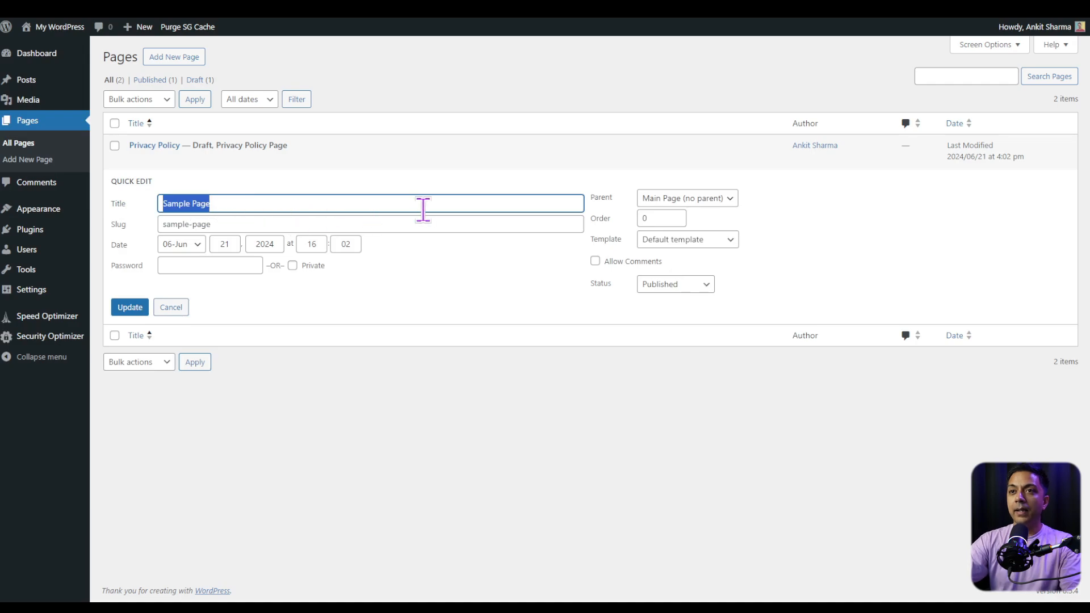
pyautogui.write('Home')
pyautogui.press('Tab')
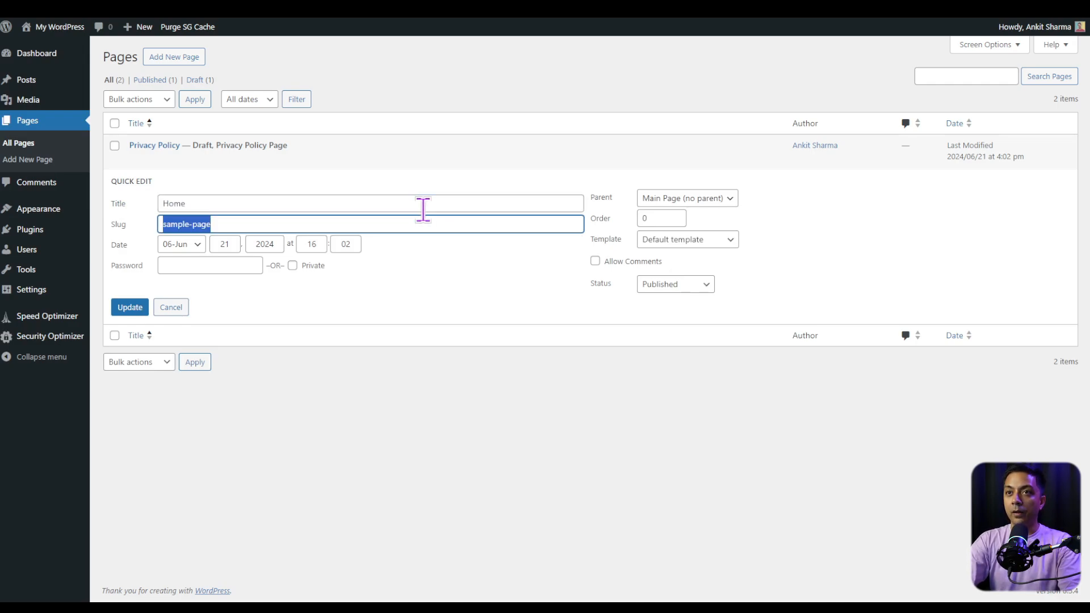
pyautogui.write('h')
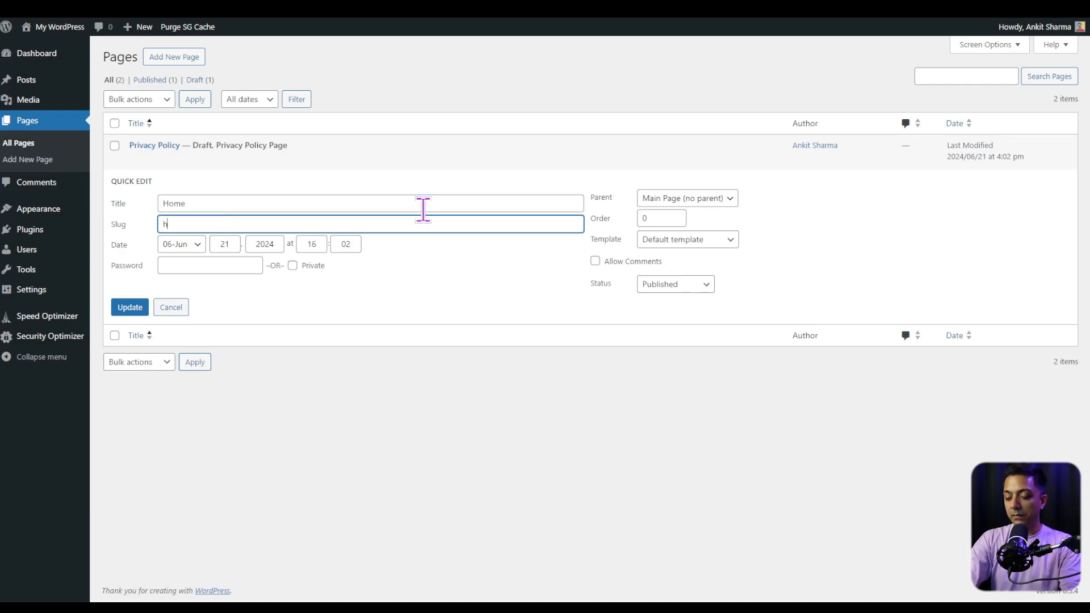
pyautogui.write('omw')
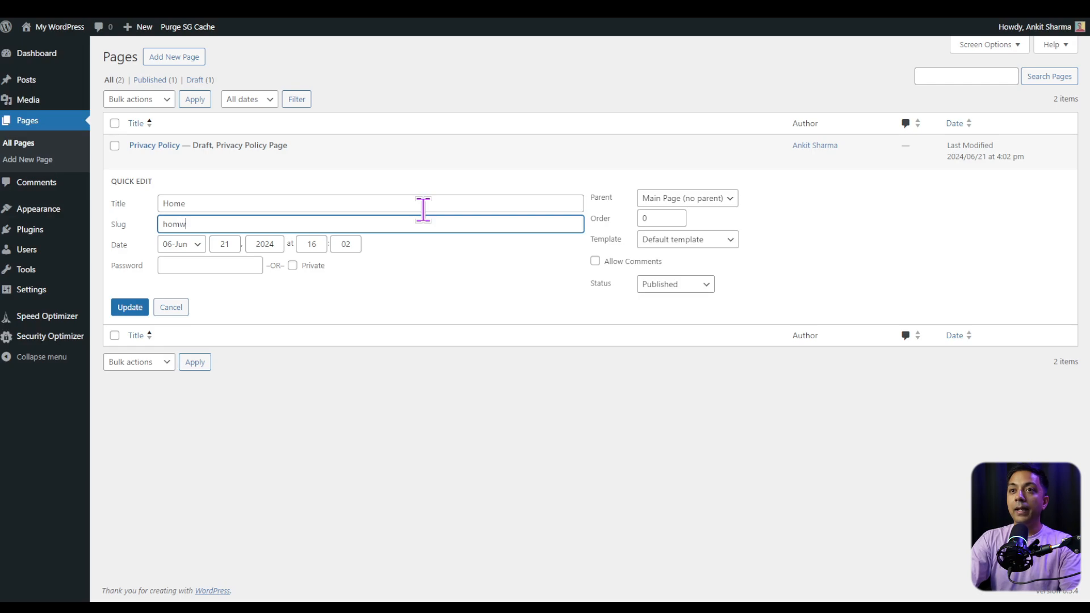
pyautogui.press('BackSpace')
pyautogui.write('e')
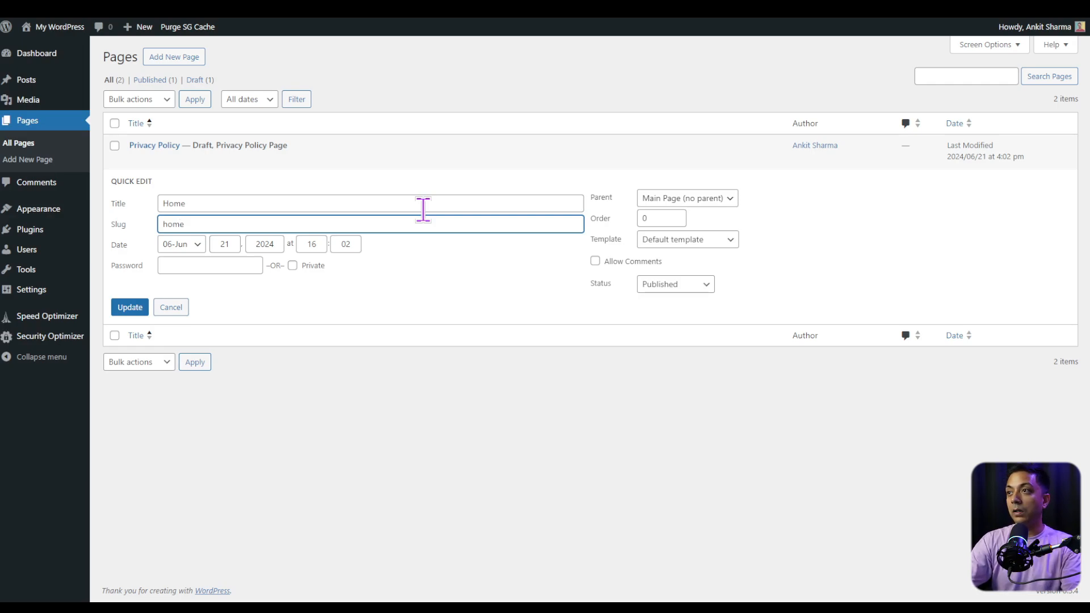
pyautogui.click(127, 309)
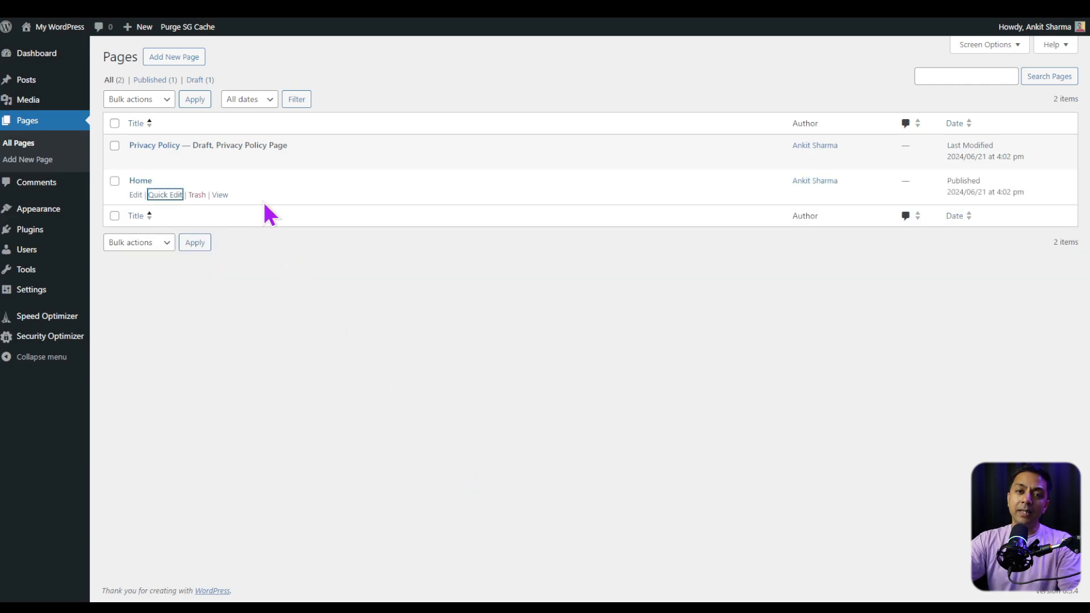
# Step: Add a new page titled About Us, dismissing the block editor welcome guide, and publish it
pyautogui.click(197, 59)
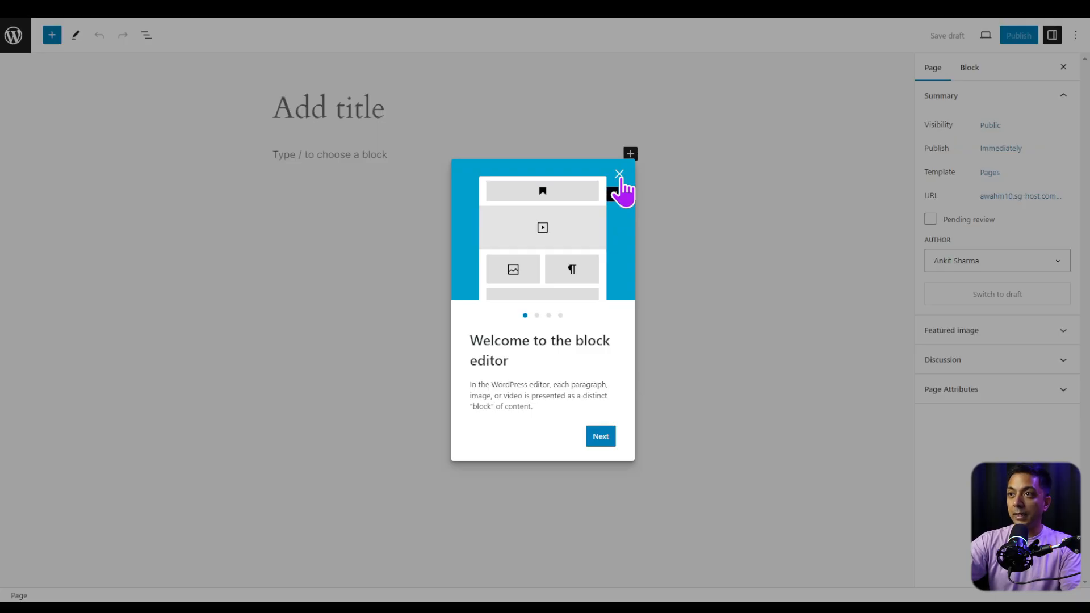
pyautogui.click(619, 175)
pyautogui.write('Ab')
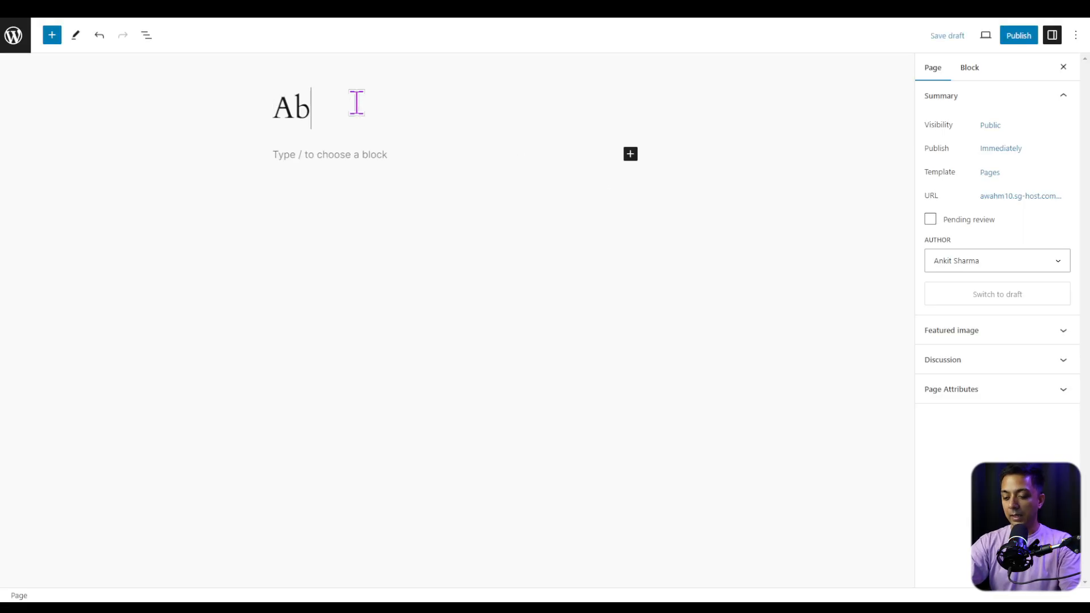
pyautogui.write('out U')
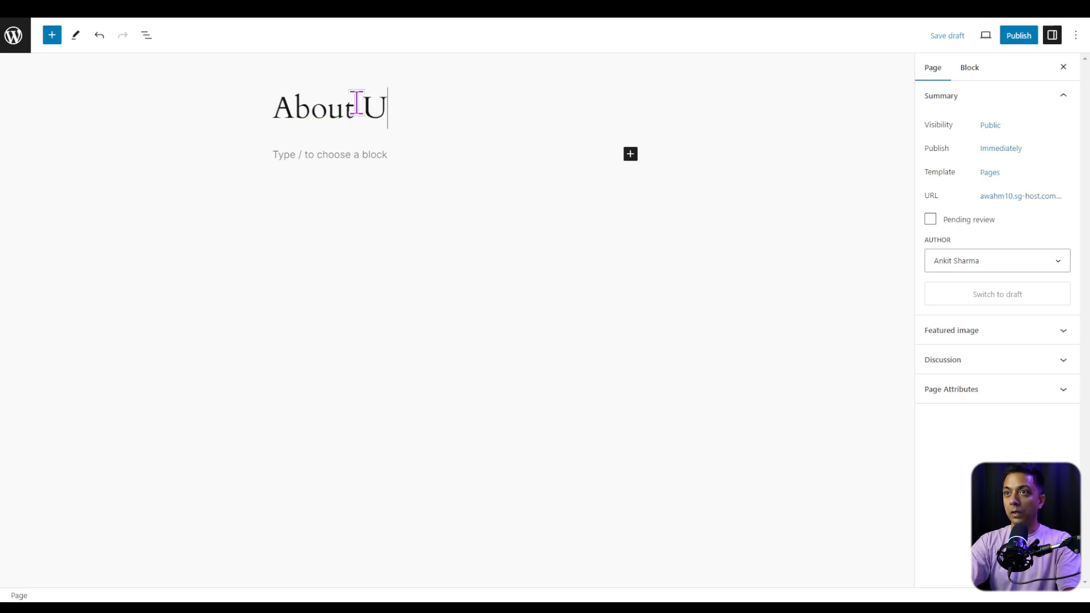
pyautogui.write('s')
pyautogui.press('Return')
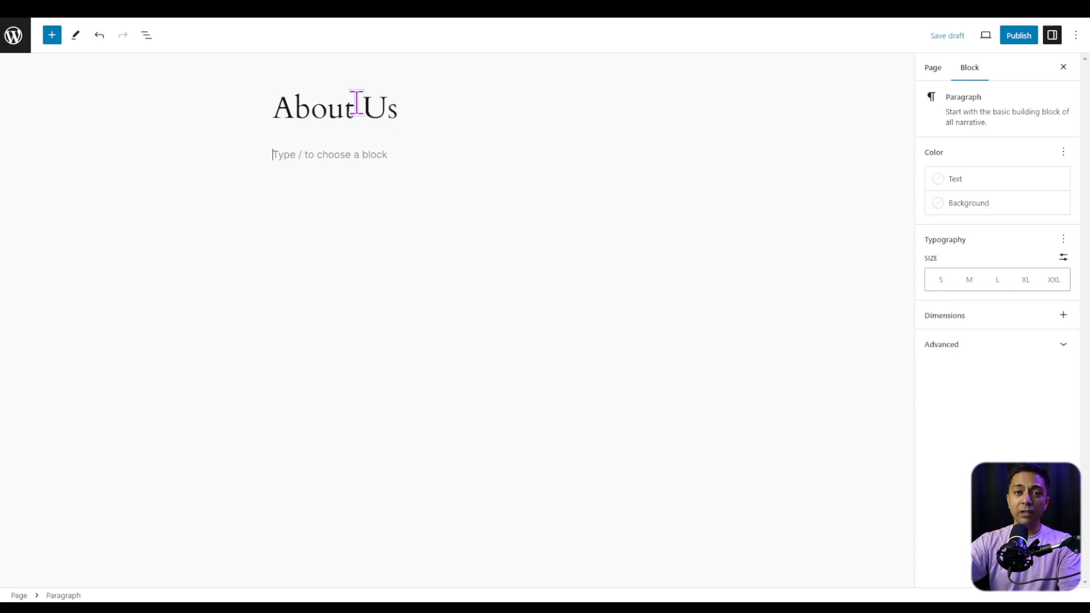
pyautogui.click(1025, 35)
pyautogui.click(988, 36)
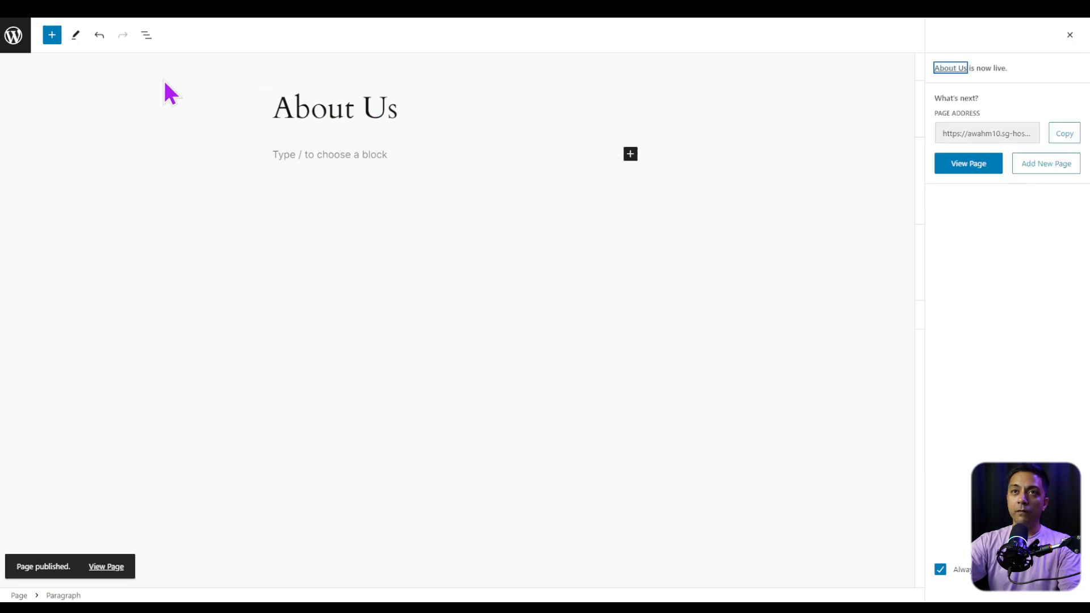
# Step: Leave the page editor, open the post categories, and quick-edit Uncategorized, changing its name to General and its slug to general
pyautogui.click(12, 38)
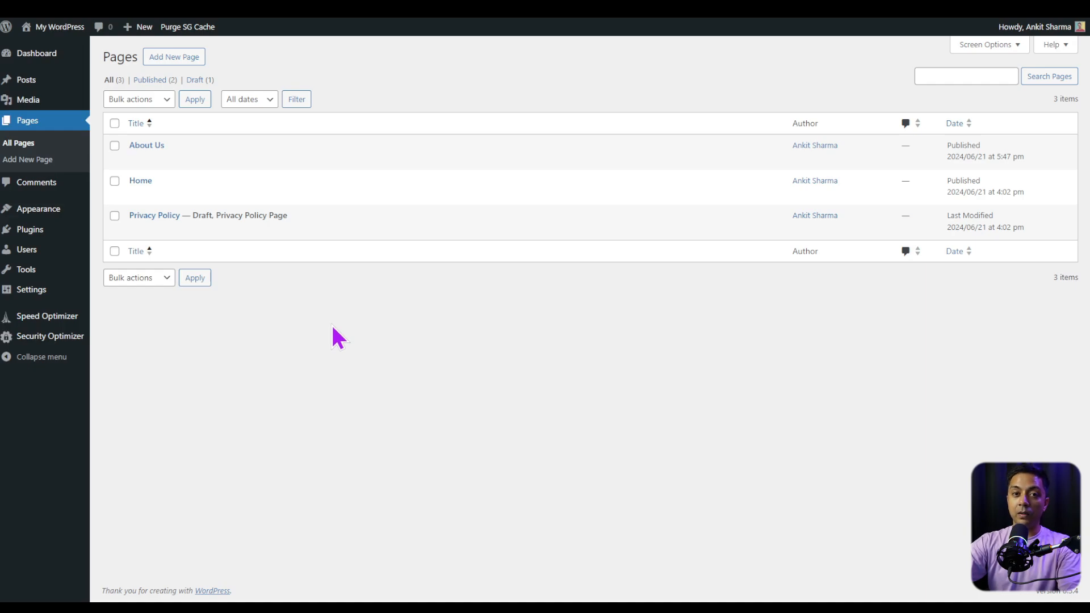
pyautogui.moveTo(24, 82)
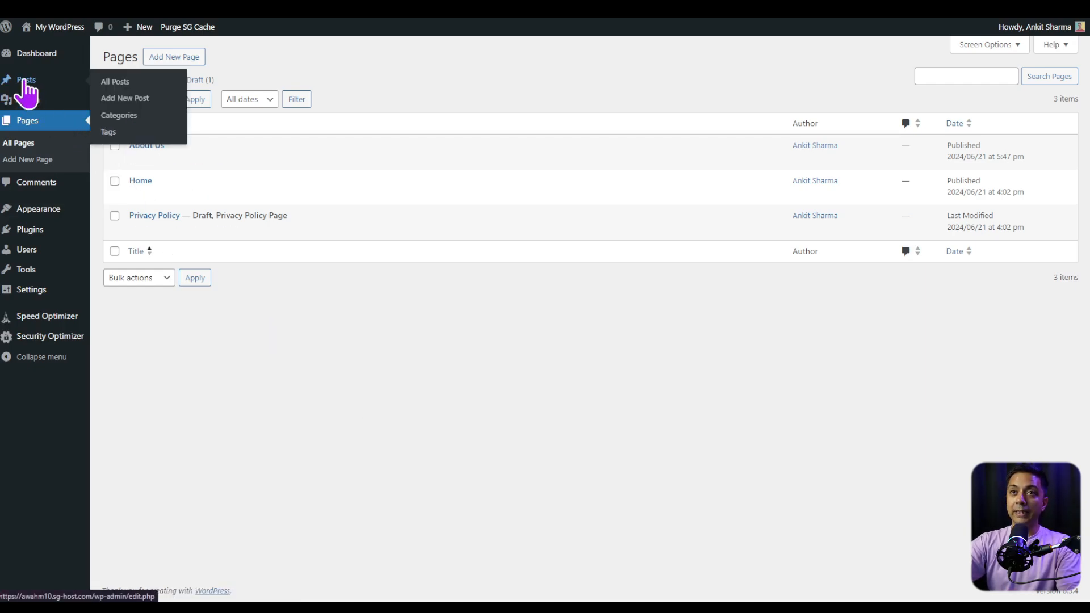
pyautogui.click(25, 79)
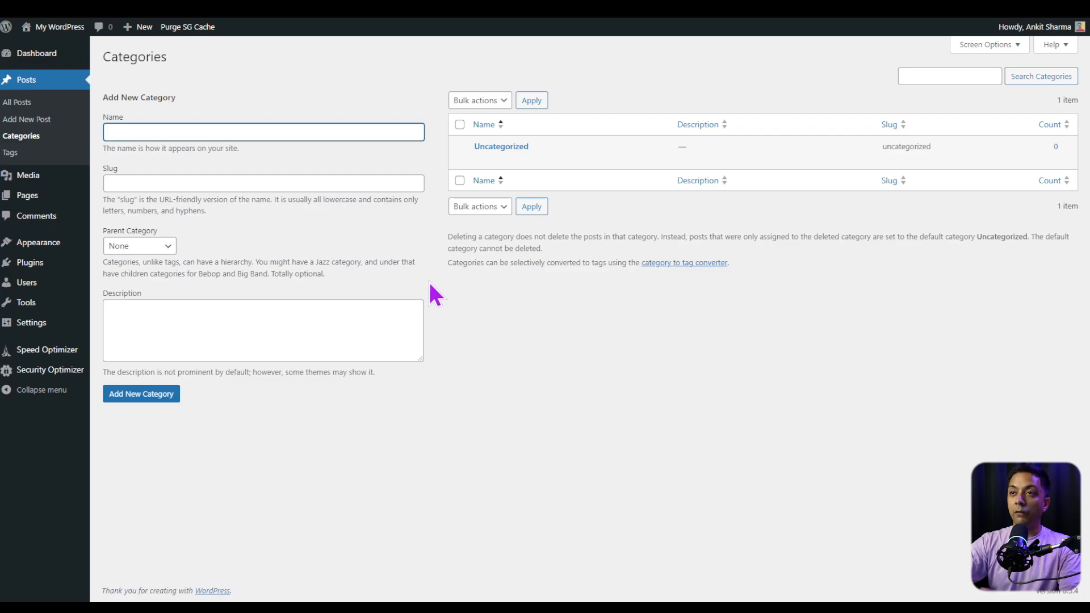
pyautogui.moveTo(523, 158)
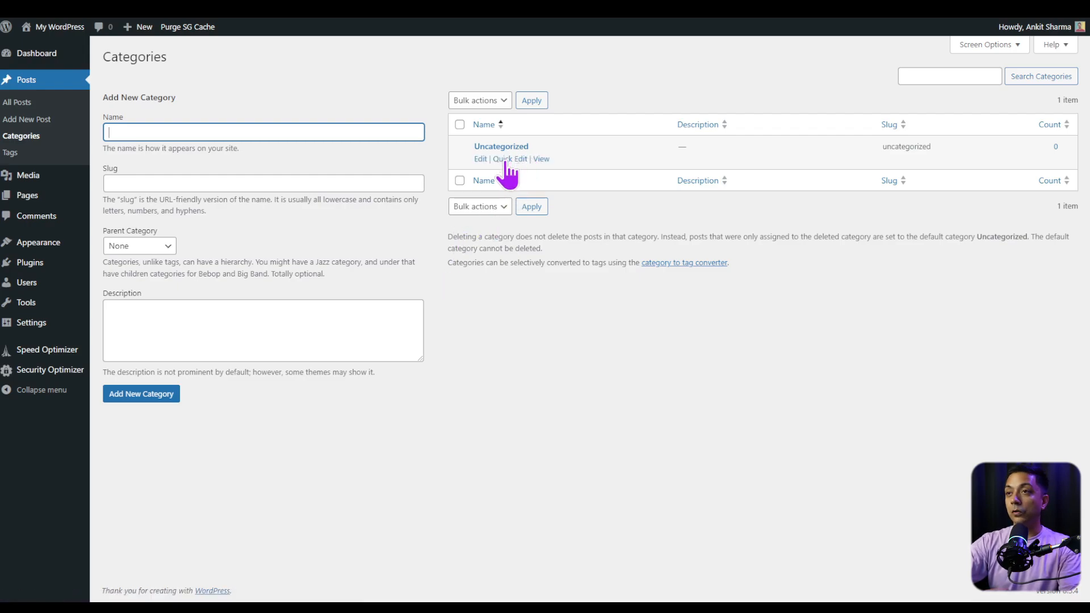
pyautogui.click(504, 161)
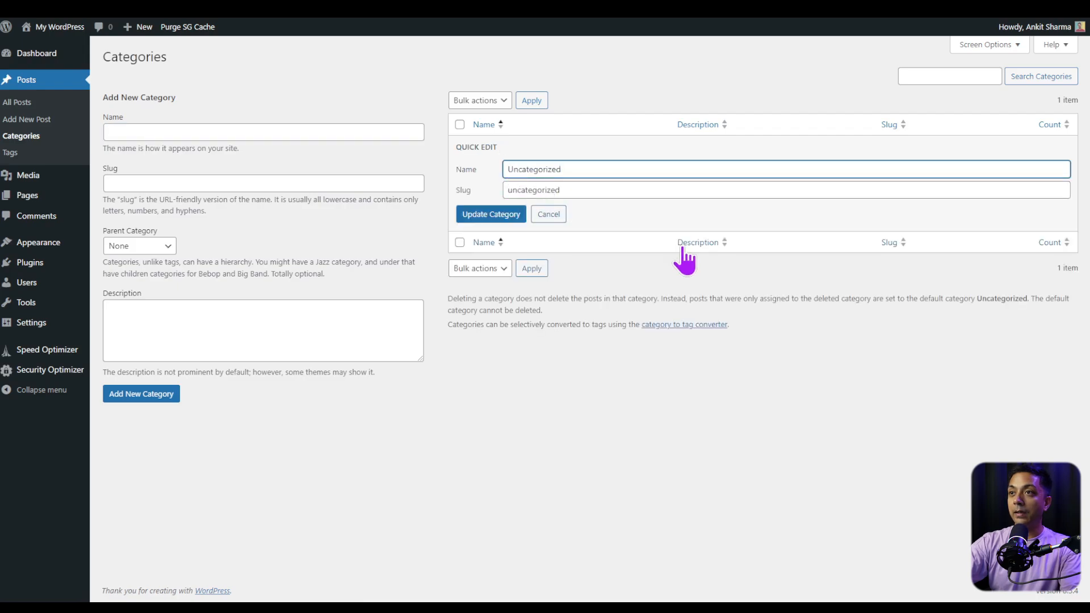
pyautogui.write('General')
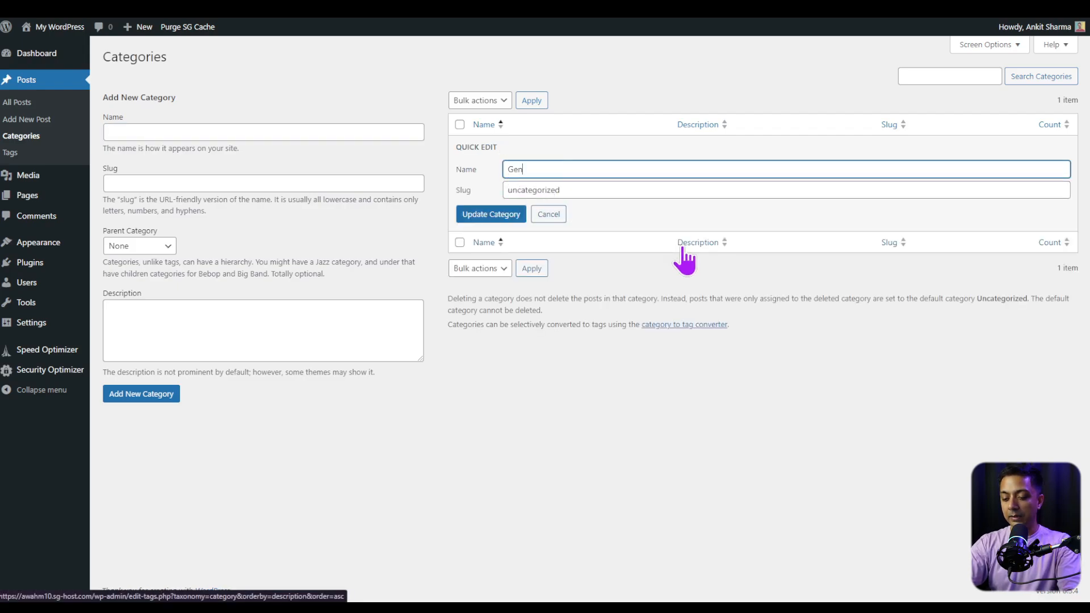
pyautogui.press('Tab')
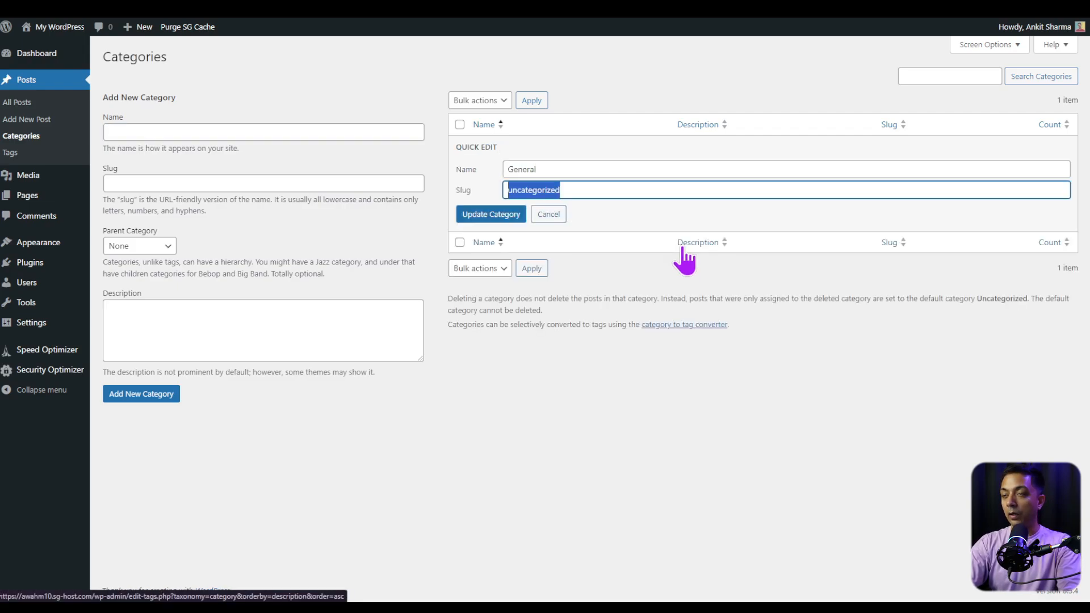
pyautogui.write('general')
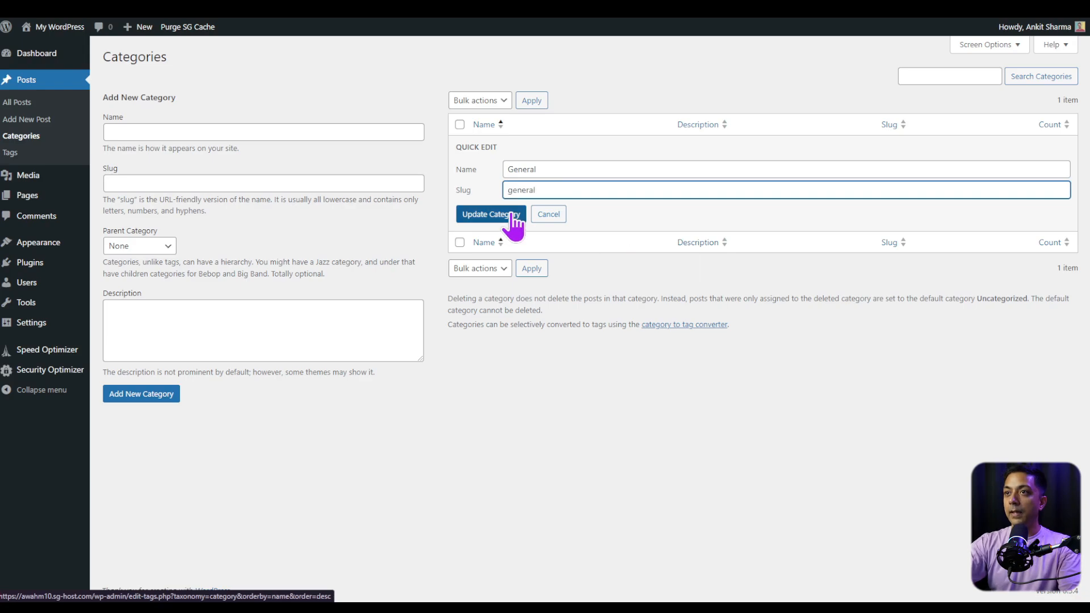
pyautogui.click(499, 216)
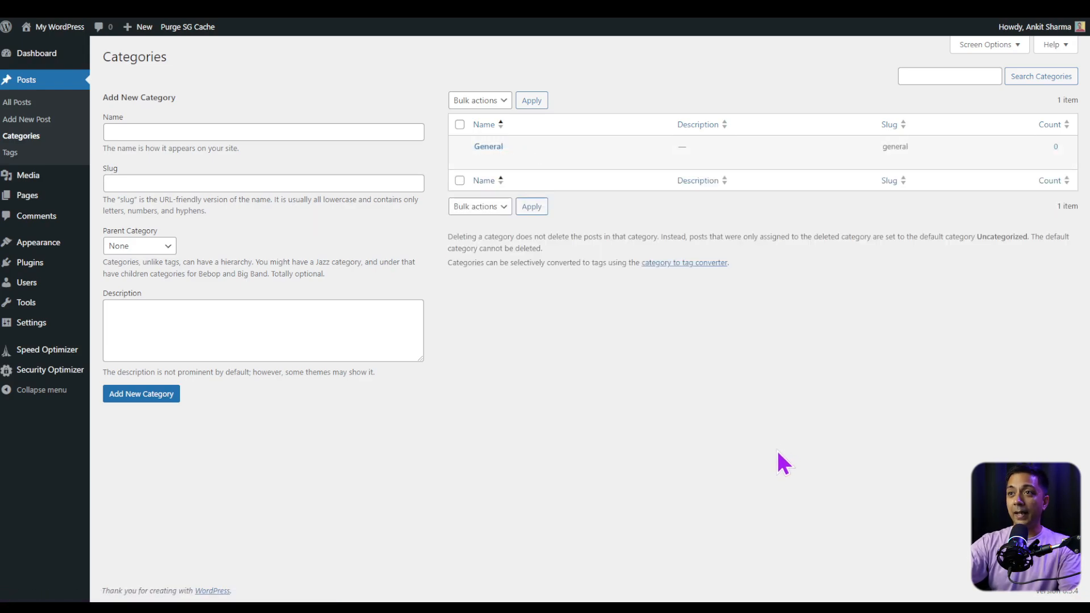
# Step: Add a new post category named News with the slug news
pyautogui.click(257, 133)
pyautogui.write('Ne')
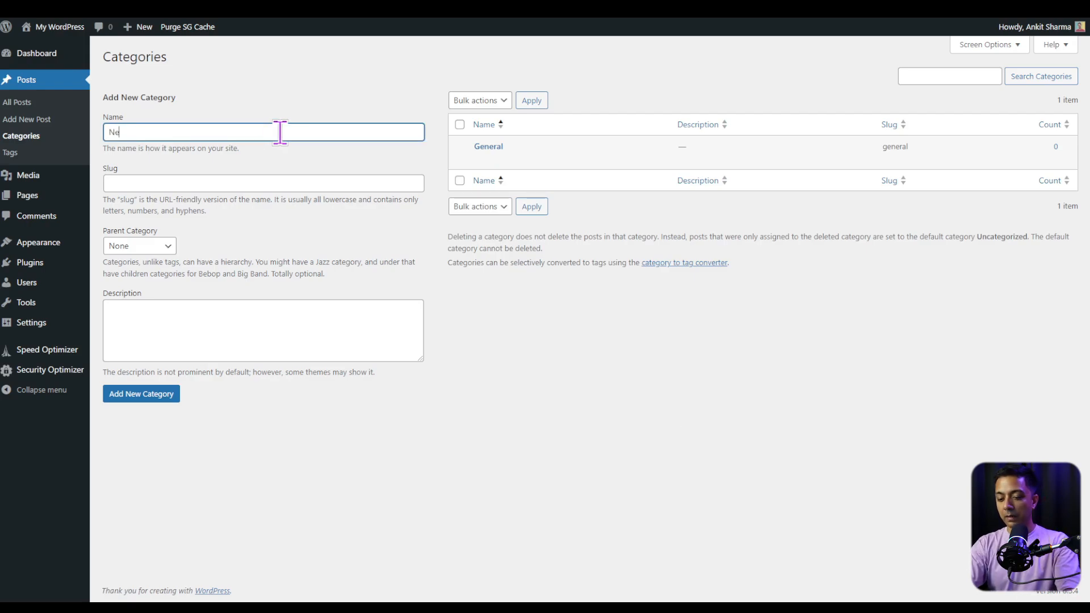
pyautogui.write('wa')
pyautogui.press('BackSpace')
pyautogui.write('s')
pyautogui.press('Tab')
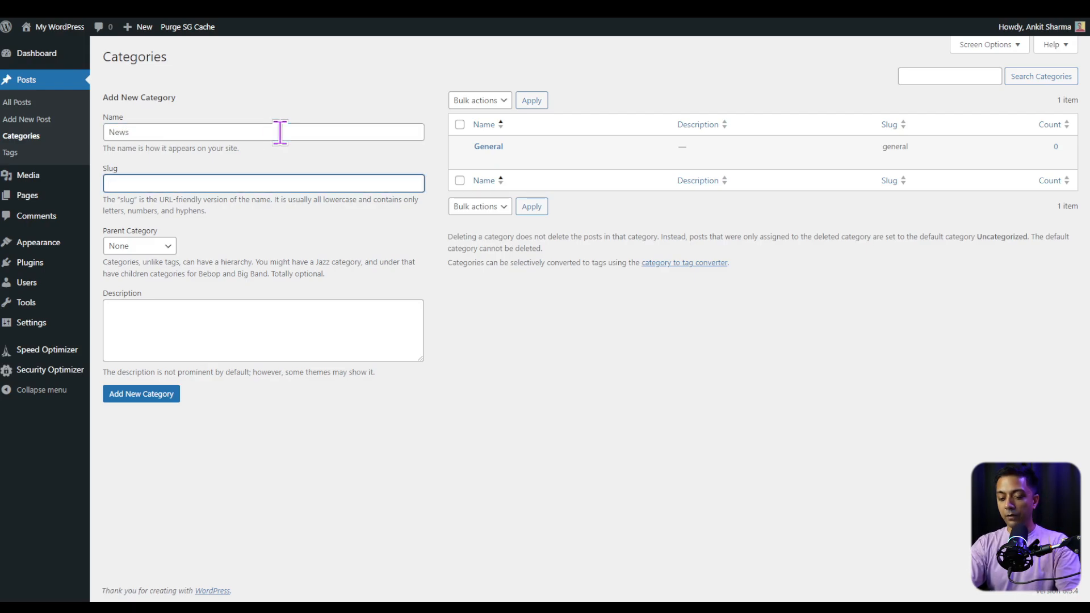
pyautogui.write('news')
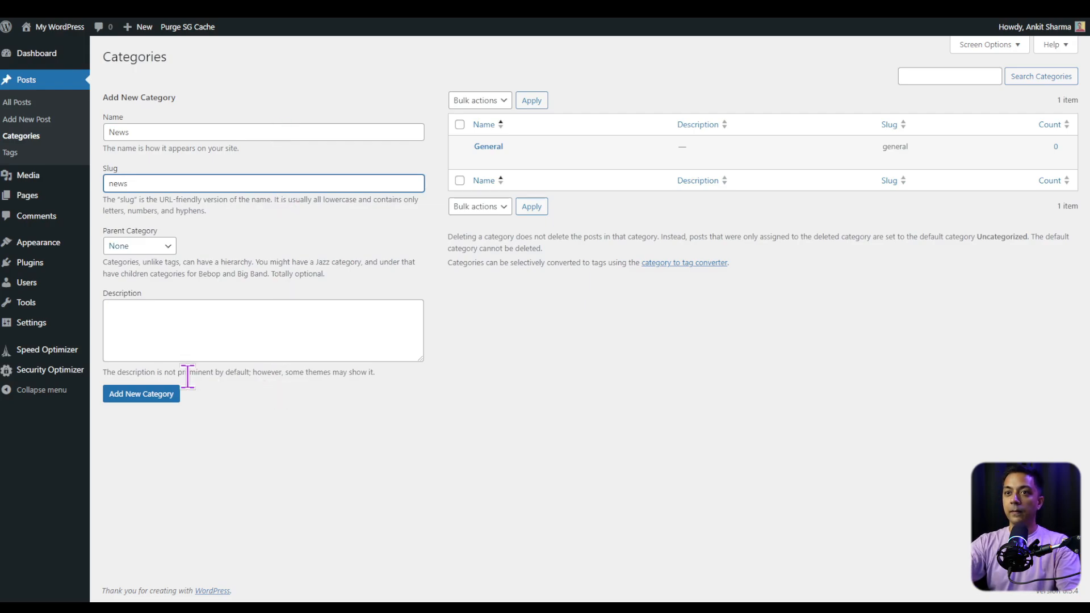
pyautogui.click(179, 394)
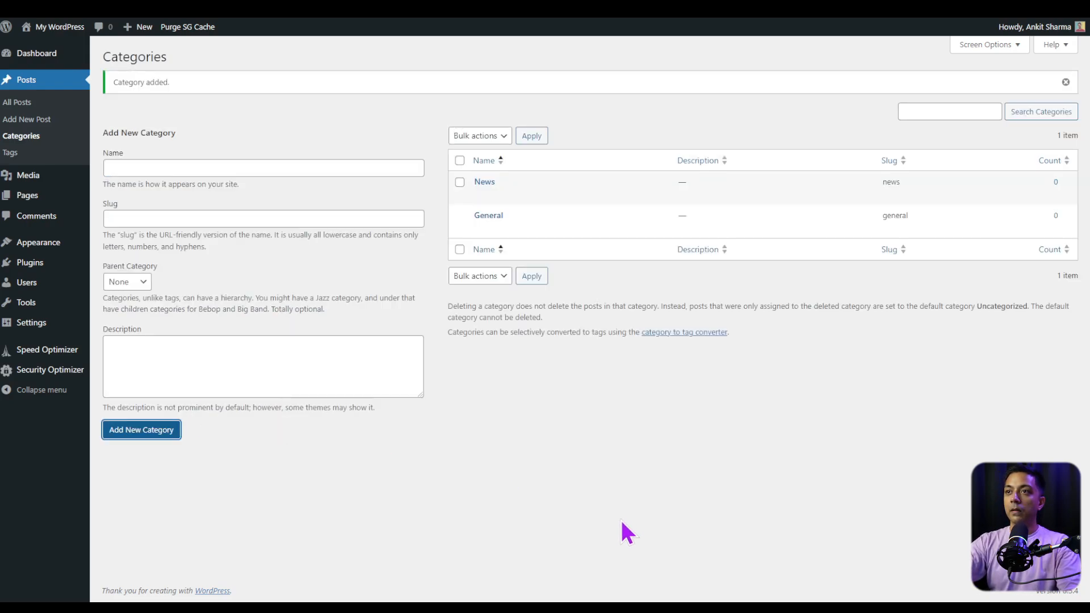
# Step: Add another post category named Stories with the slug stories
pyautogui.click(134, 167)
pyautogui.write('Stories')
pyautogui.press('Tab')
pyautogui.write('stories')
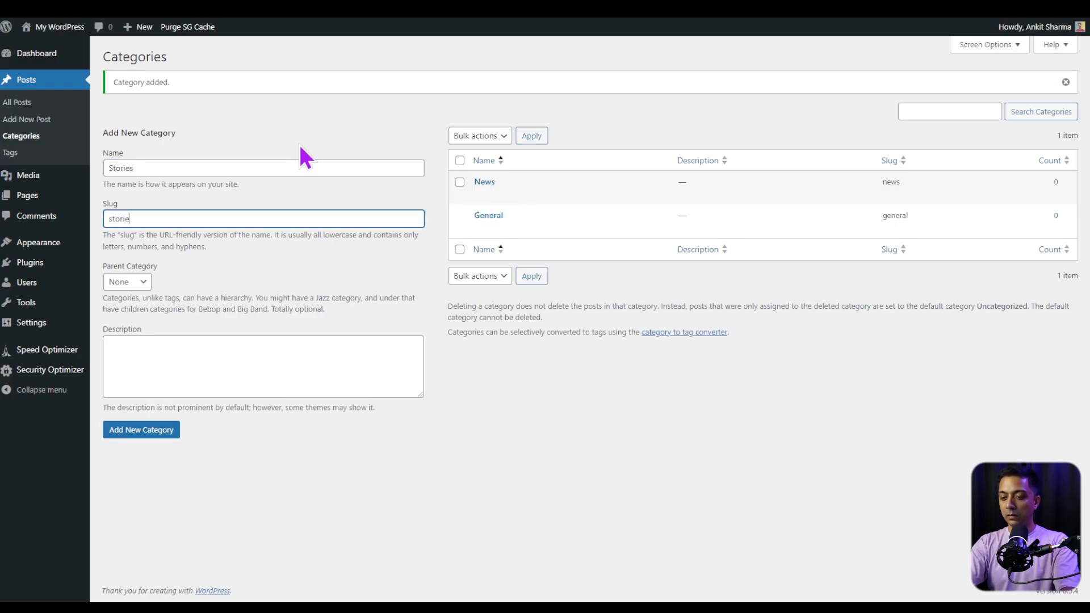
pyautogui.press('Return')
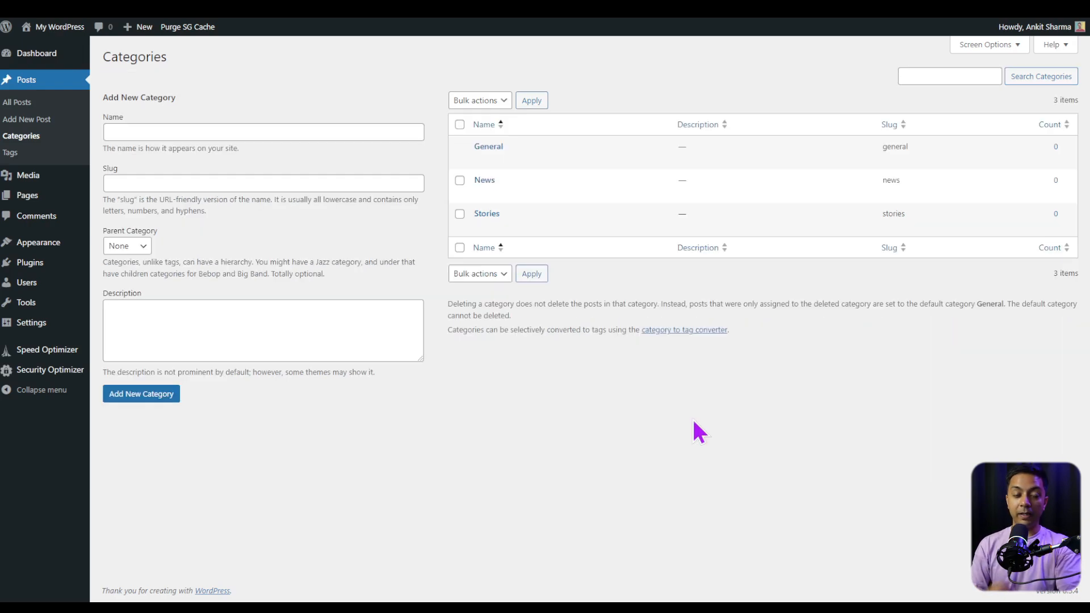
pyautogui.click(135, 55)
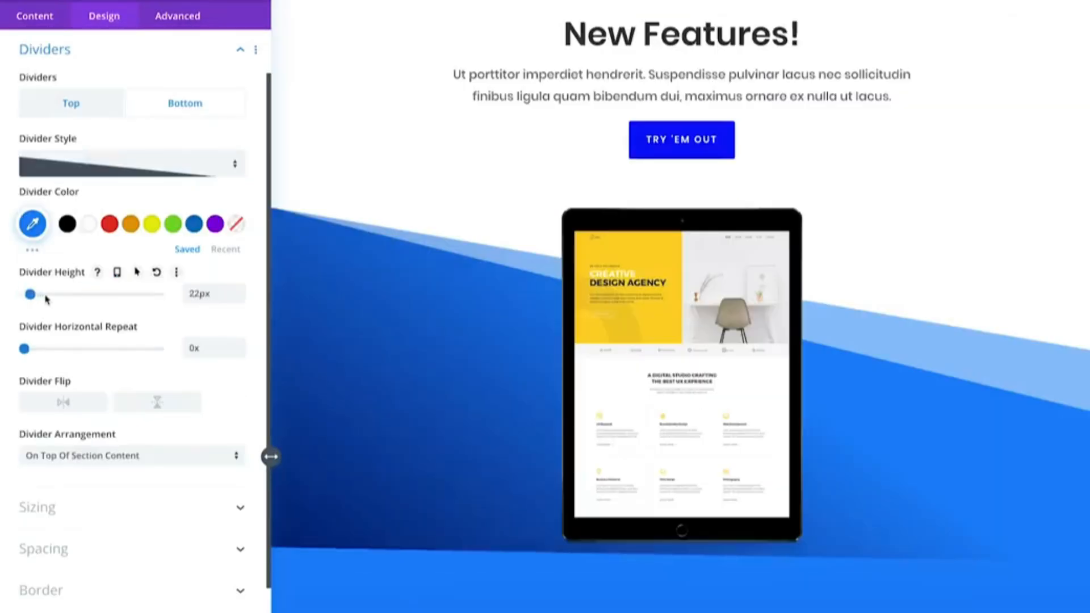
# Step: Increase the section's top divider height and widen the tablet image module on the New Features page
pyautogui.moveTo(43, 295); pyautogui.dragTo(101, 295)
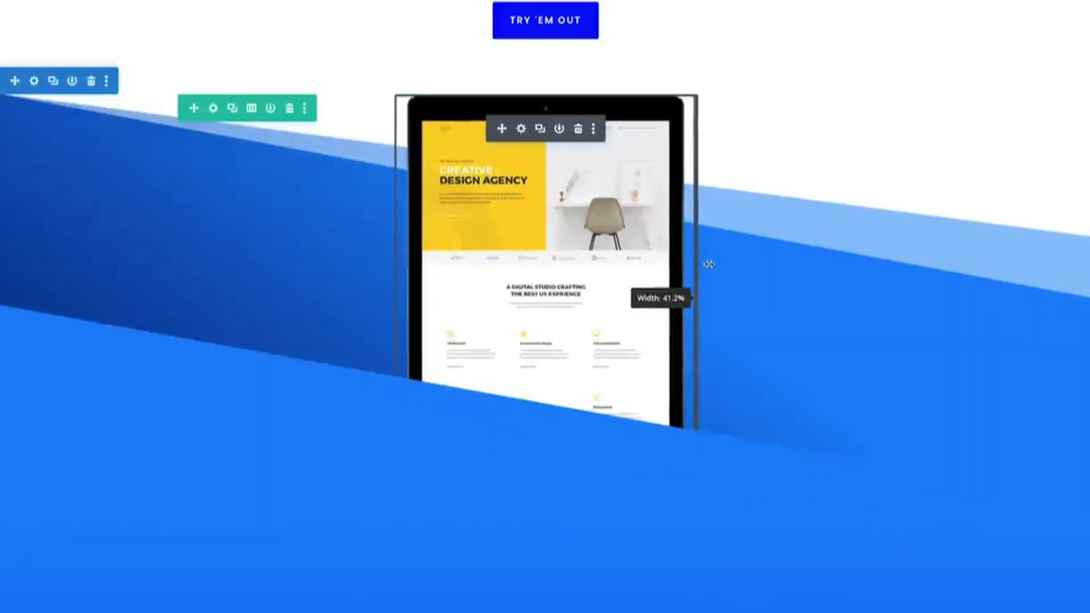
pyautogui.moveTo(710, 264); pyautogui.dragTo(779, 263)
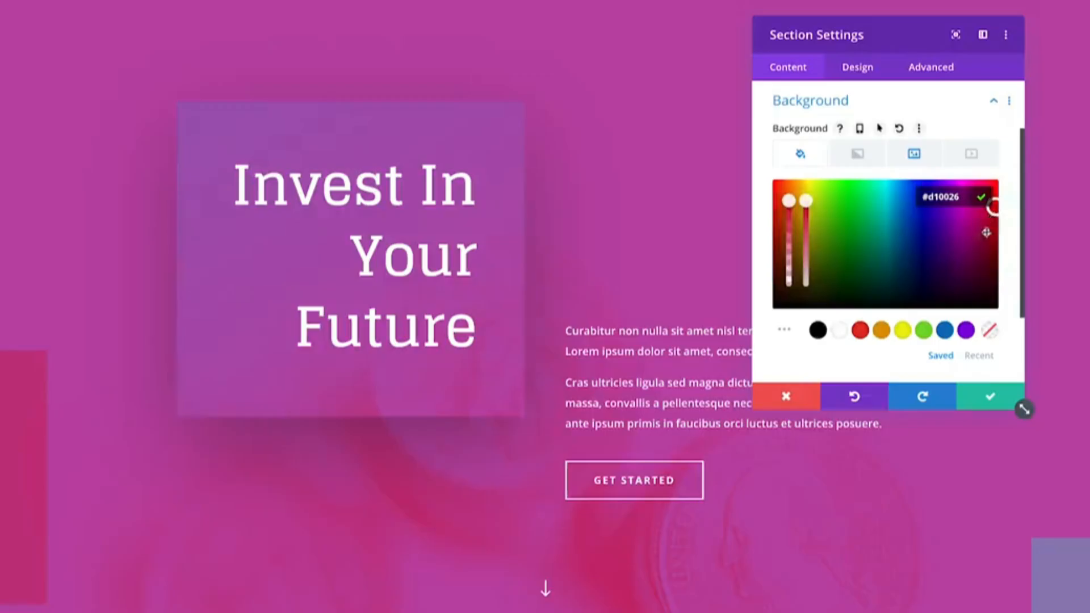
# Step: Change the section's background color to blue and move the Invest In Your Future module into the empty column beside the body text
pyautogui.moveTo(986, 232); pyautogui.dragTo(915, 290)
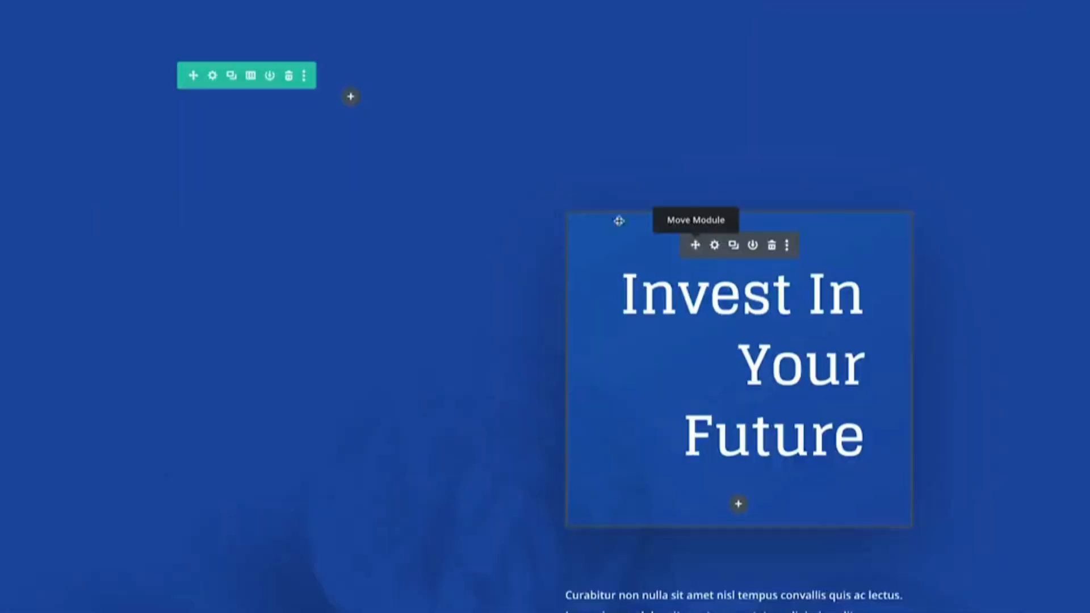
pyautogui.moveTo(619, 220); pyautogui.dragTo(352, 104)
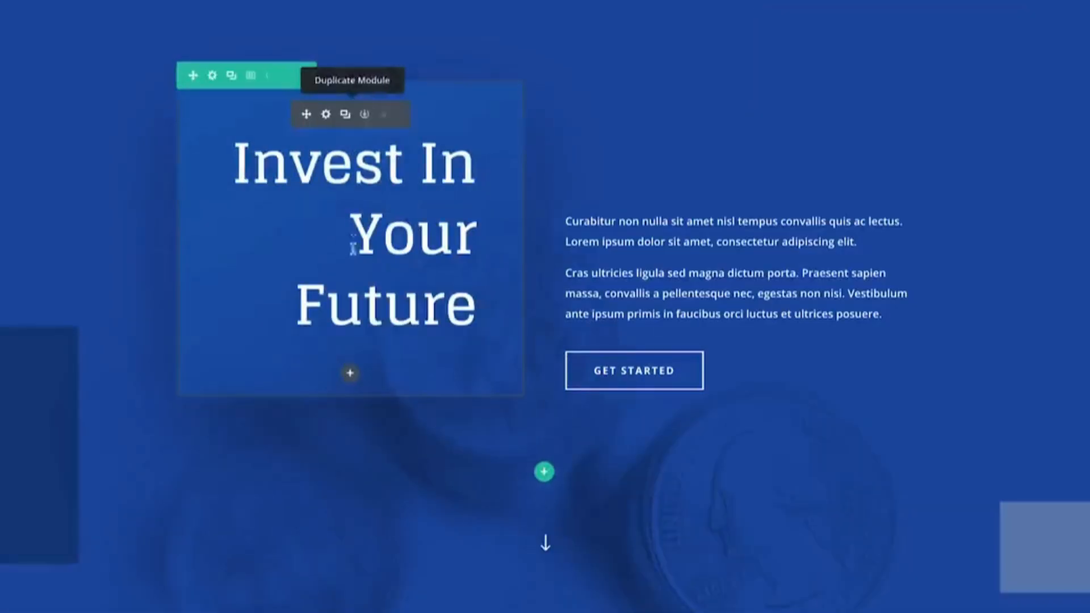
pyautogui.moveTo(333, 394); pyautogui.dragTo(322, 506)
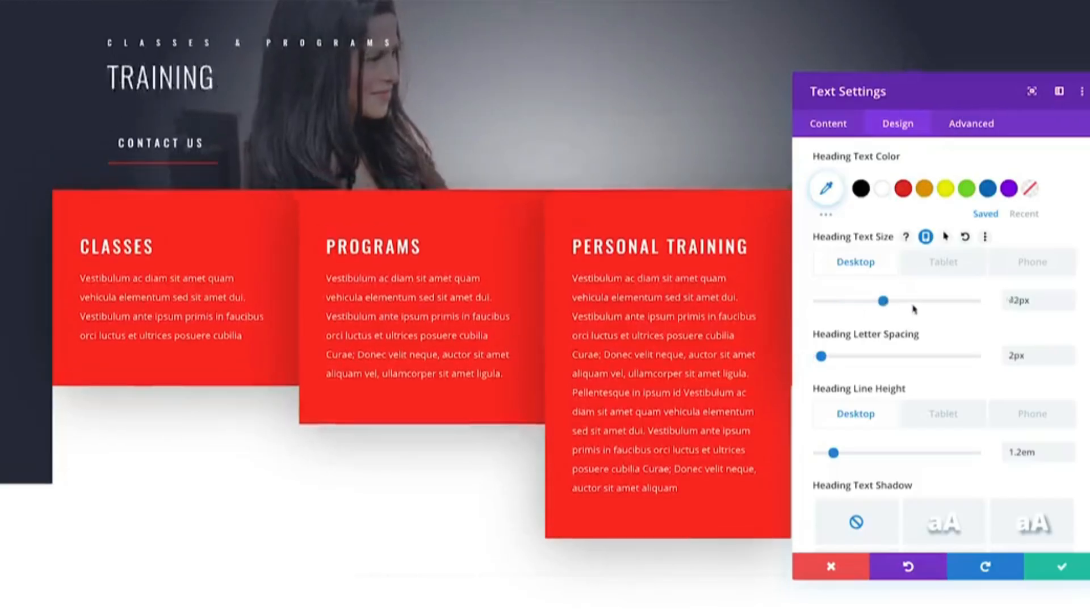
# Step: Set the Training heading's desktop text size to 100px and increase its letter spacing
pyautogui.moveTo(915, 308); pyautogui.dragTo(974, 301)
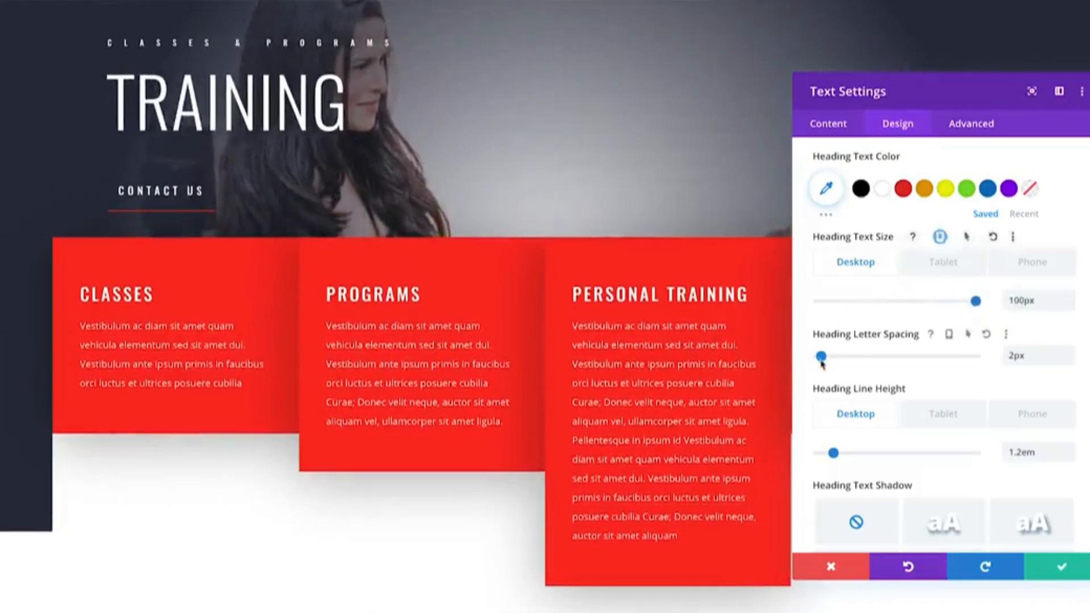
pyautogui.moveTo(822, 356); pyautogui.dragTo(889, 364)
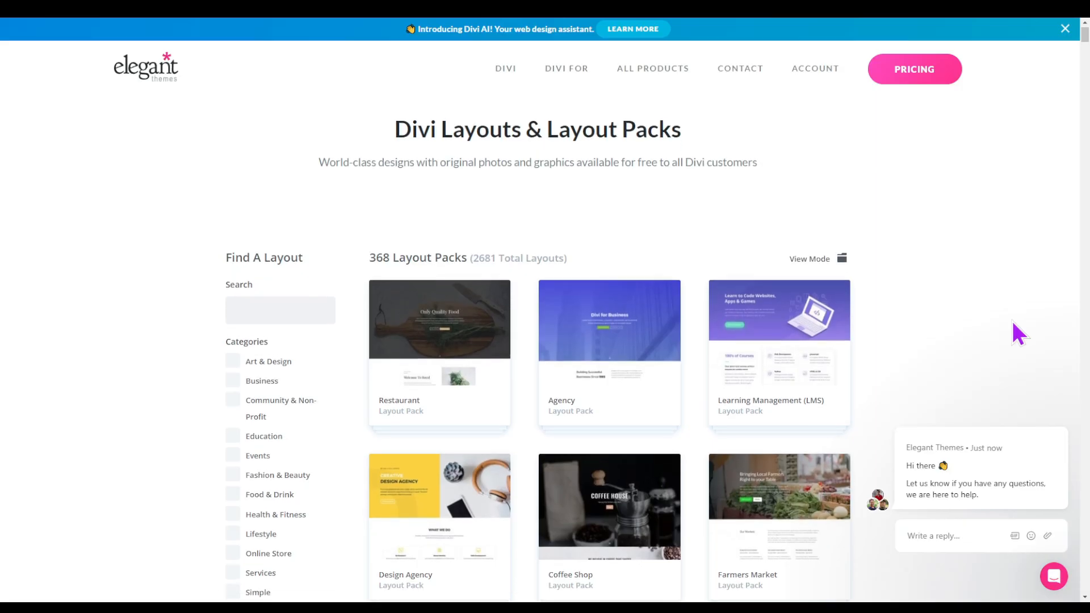
# Step: Browse the layout packs in the Divi Layouts & Layout Packs gallery on the Elegant Themes website
pyautogui.scroll(-3, 1014, 325)
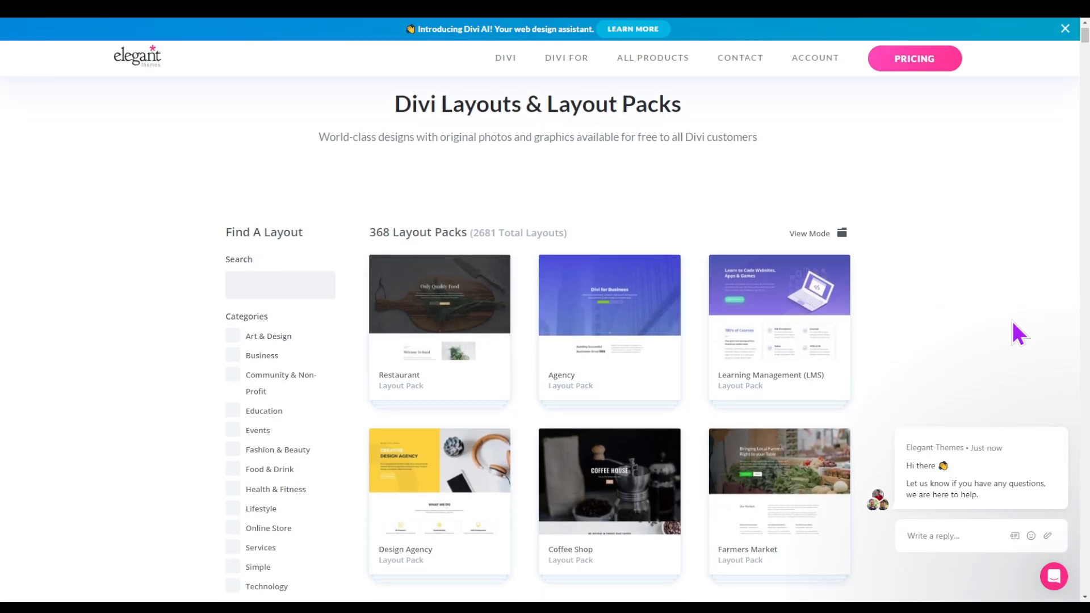
pyautogui.scroll(-3, 1013, 323)
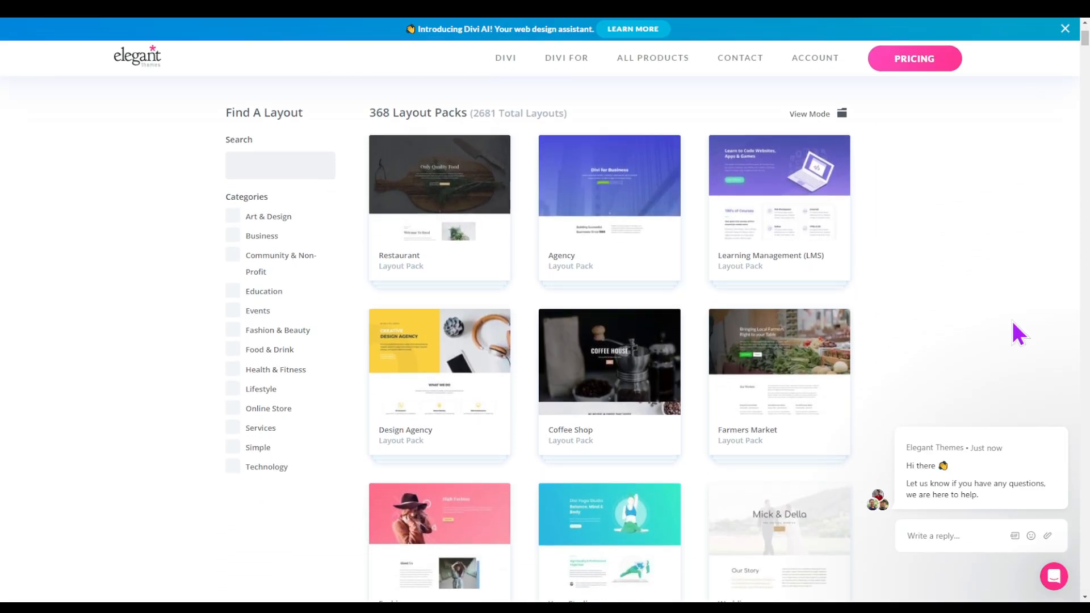
pyautogui.scroll(-3, 1013, 323)
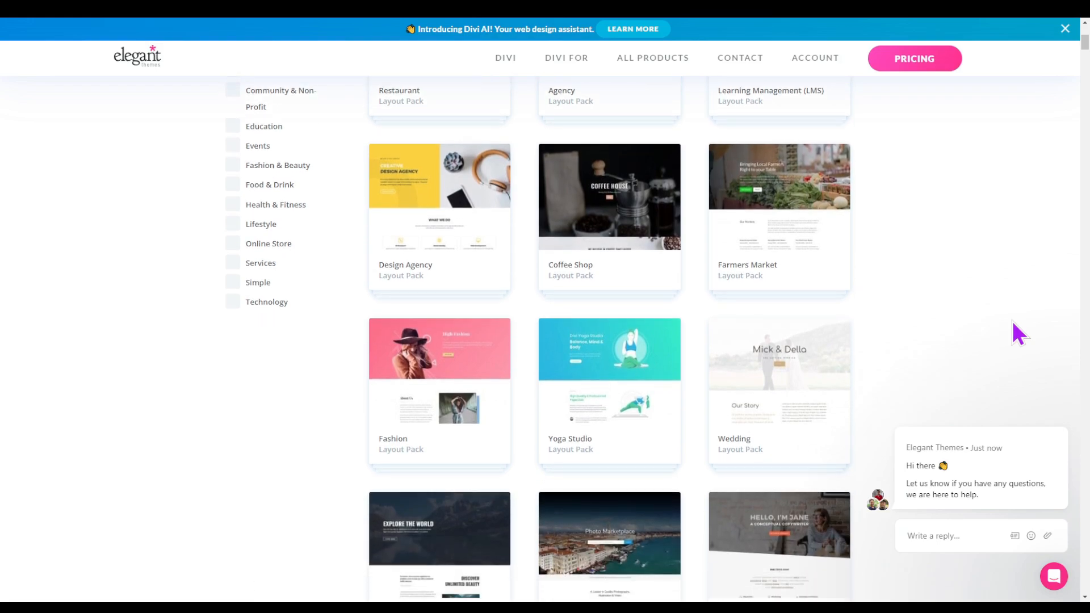
pyautogui.scroll(-3, 1020, 335)
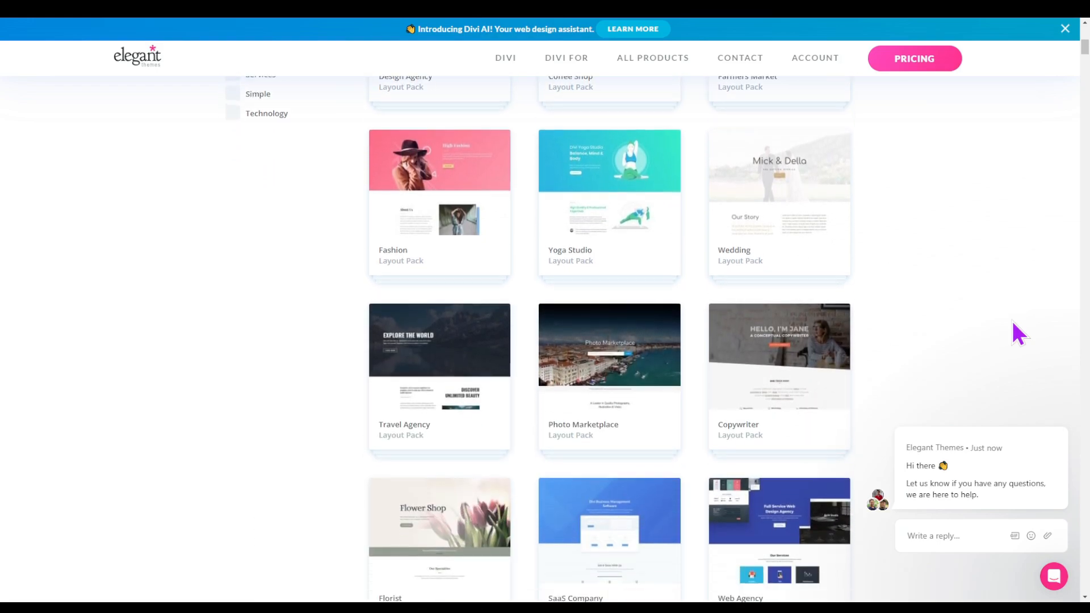
pyautogui.scroll(-1, 1020, 335)
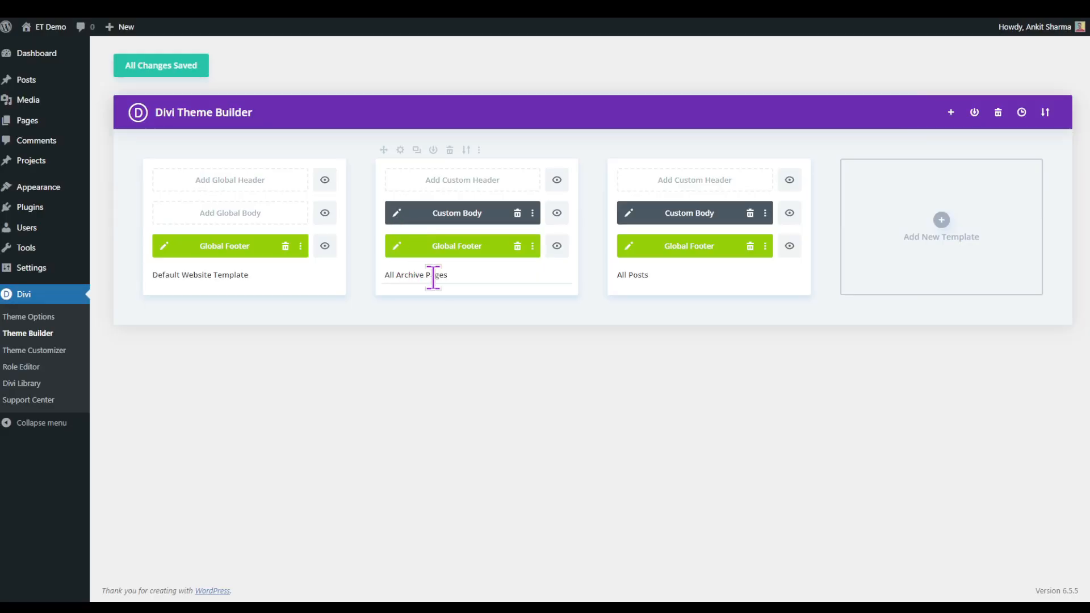
# Step: Open the custom body of the All Archive Pages template for editing, review its layout, and open the blog module's settings
pyautogui.click(395, 213)
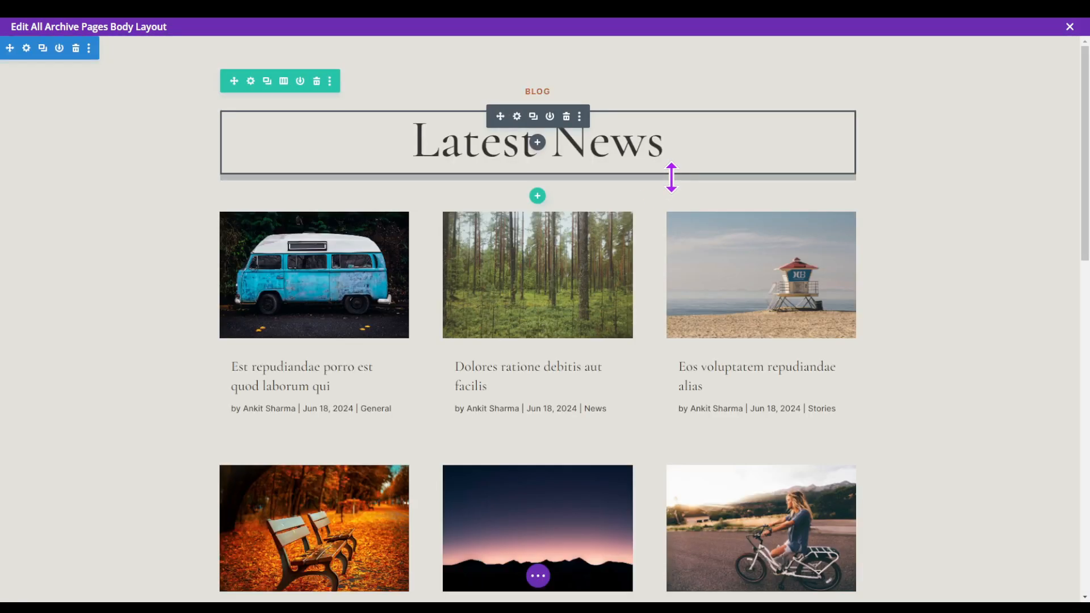
pyautogui.scroll(-3, 608, 291)
pyautogui.scroll(-2, 426, 219)
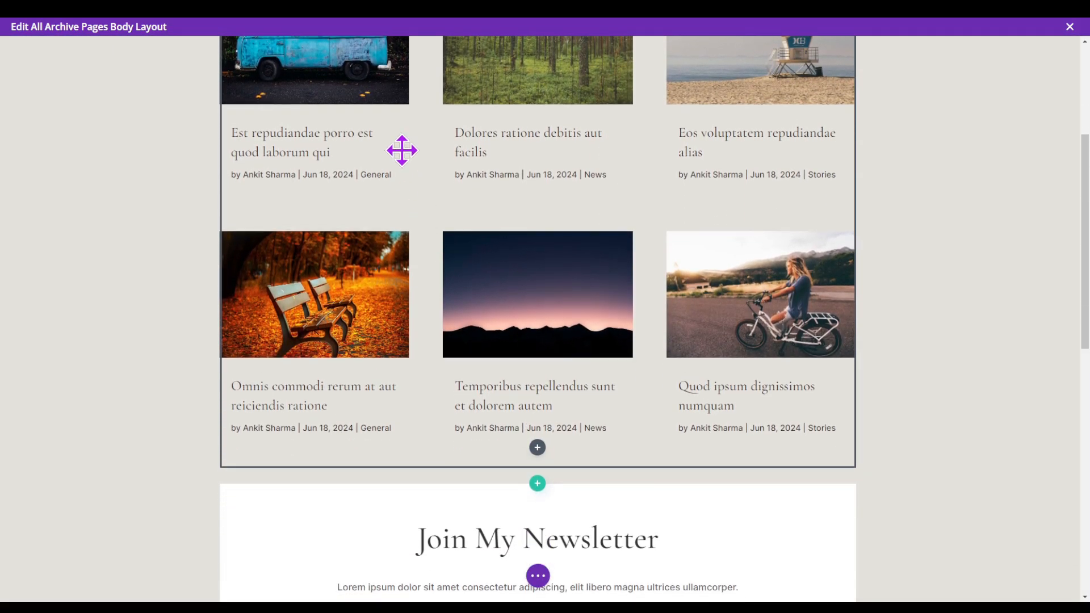
pyautogui.scroll(5, 426, 199)
pyautogui.click(517, 241)
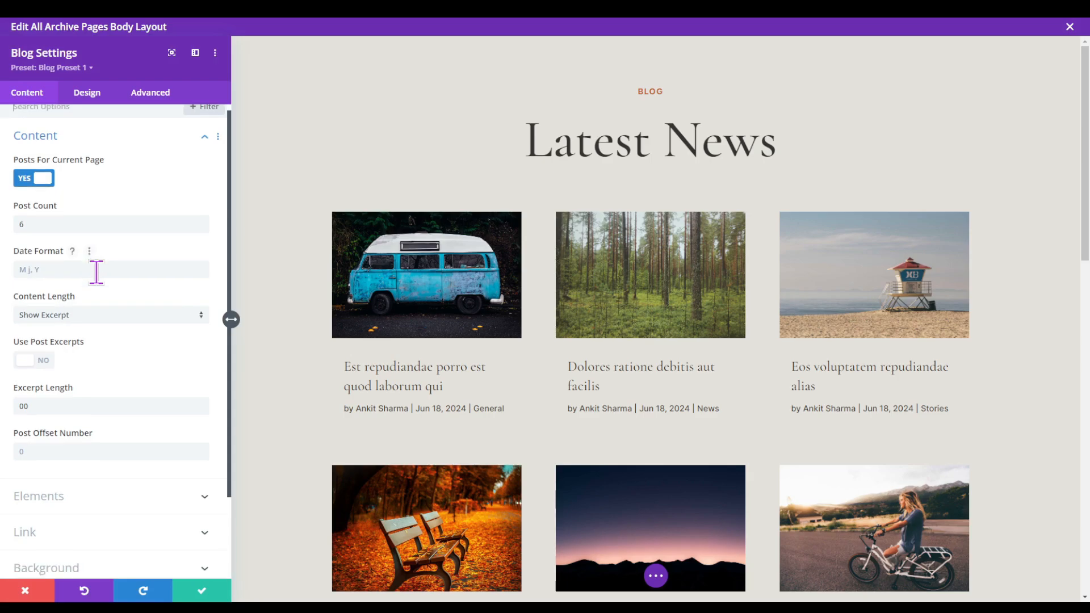
# Step: Change the blog module's layout to Fullwidth in its design settings and review the resulting post list
pyautogui.click(94, 97)
pyautogui.click(61, 149)
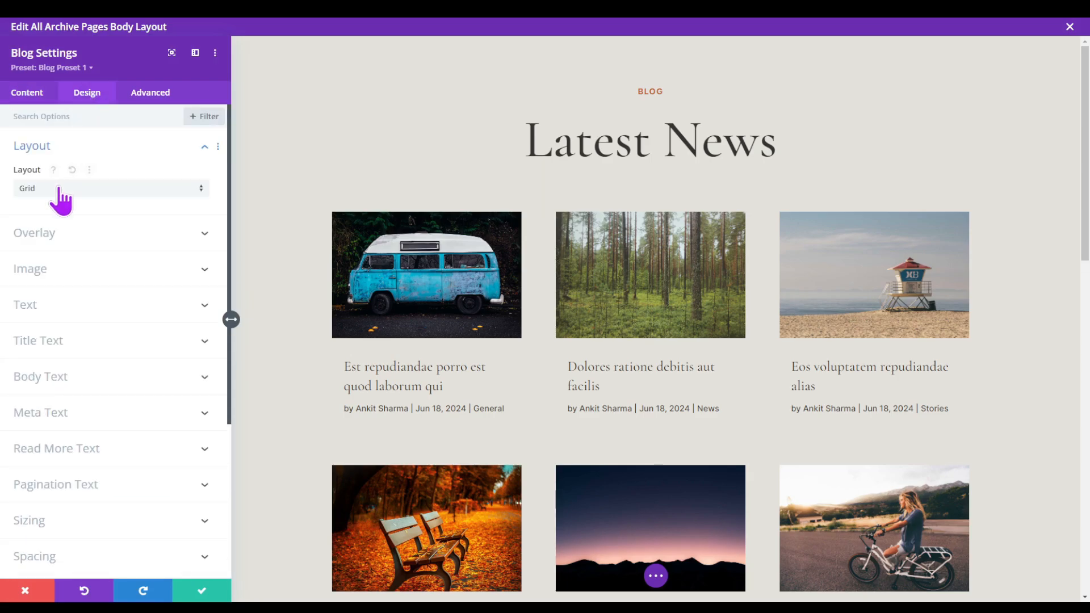
pyautogui.click(60, 188)
pyautogui.click(93, 200)
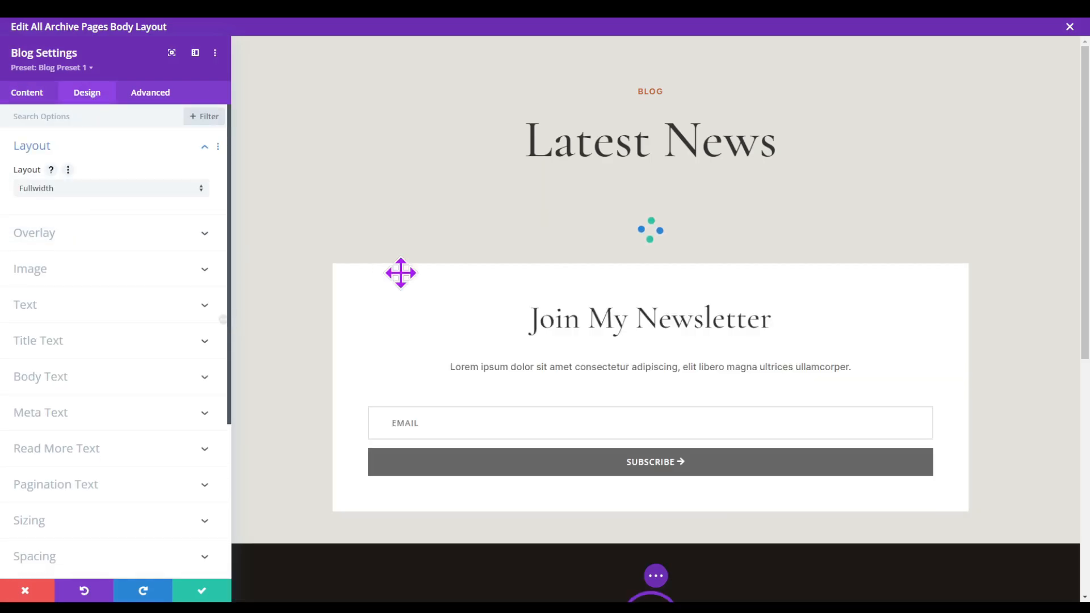
pyautogui.scroll(-5, 521, 328)
pyautogui.scroll(-3, 521, 329)
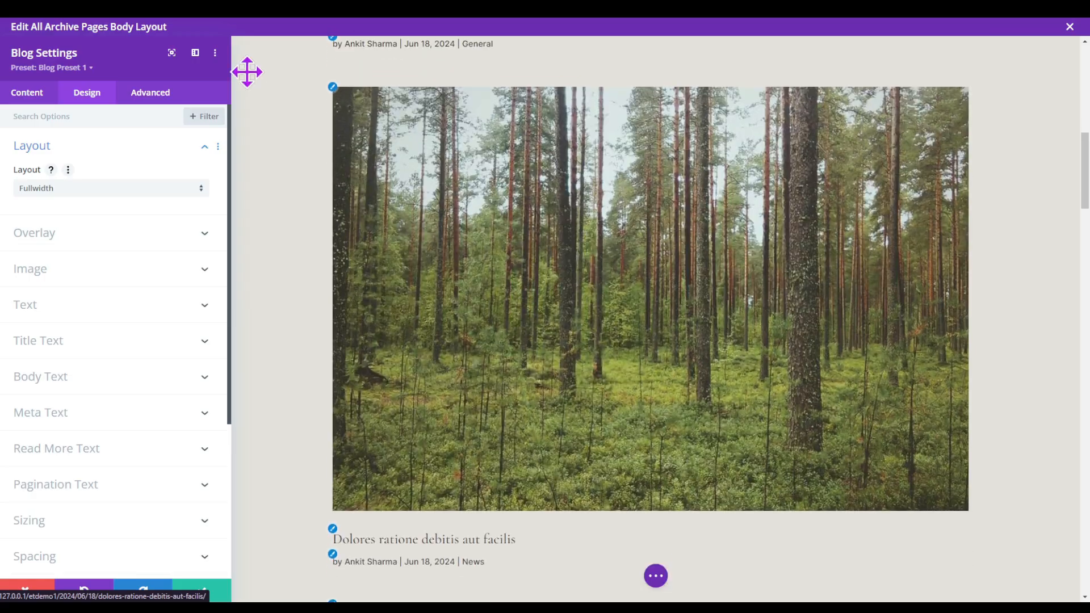
pyautogui.scroll(10, 850, 85)
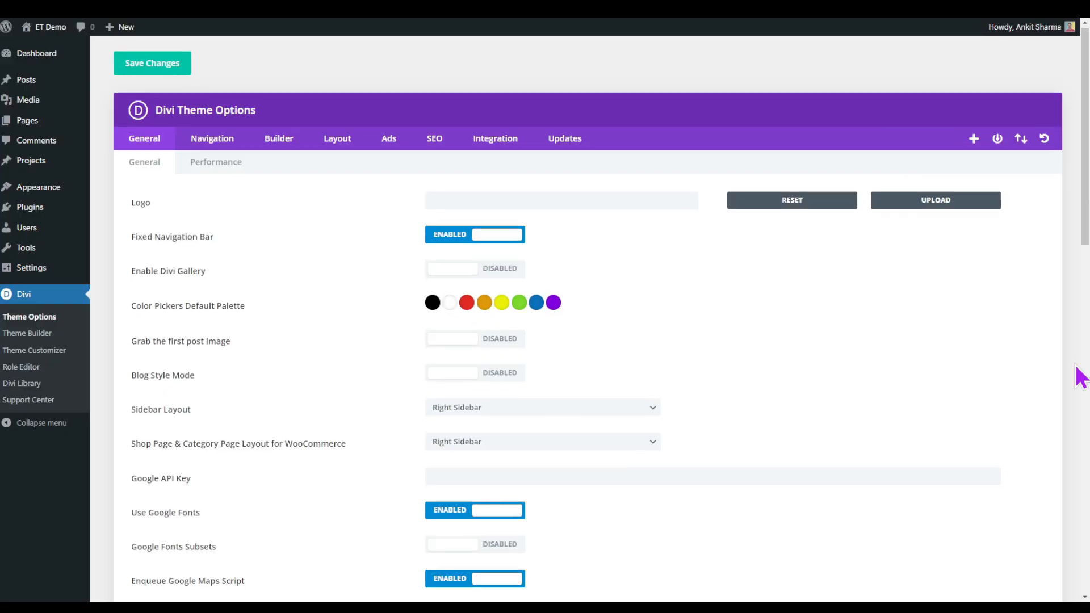
# Step: Review the general settings in Divi Theme Options, from the logo down to the social icon options
pyautogui.scroll(-2, 1082, 378)
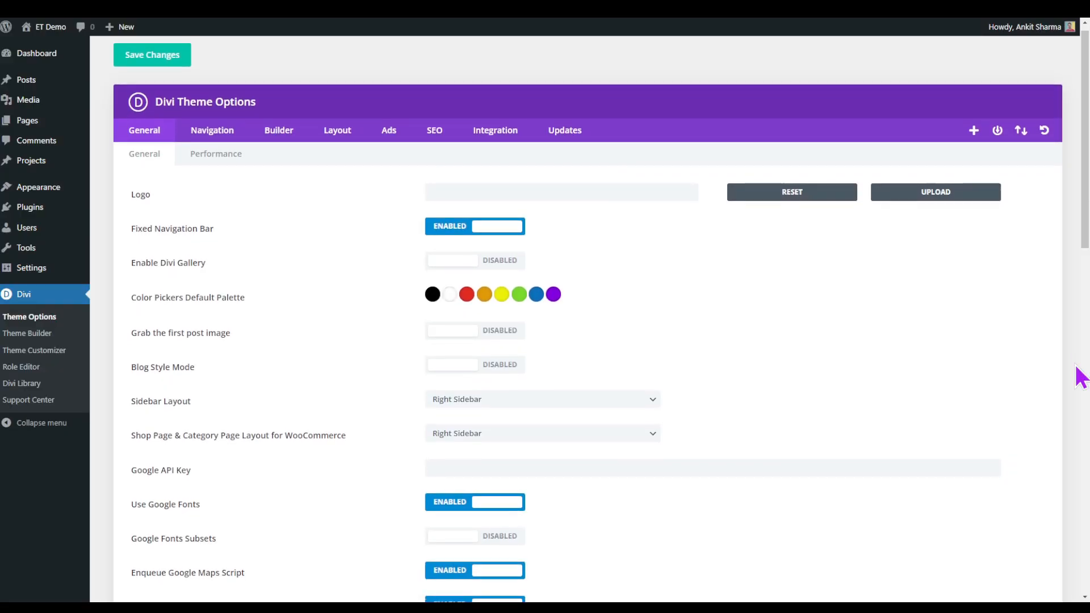
pyautogui.scroll(-2, 1082, 378)
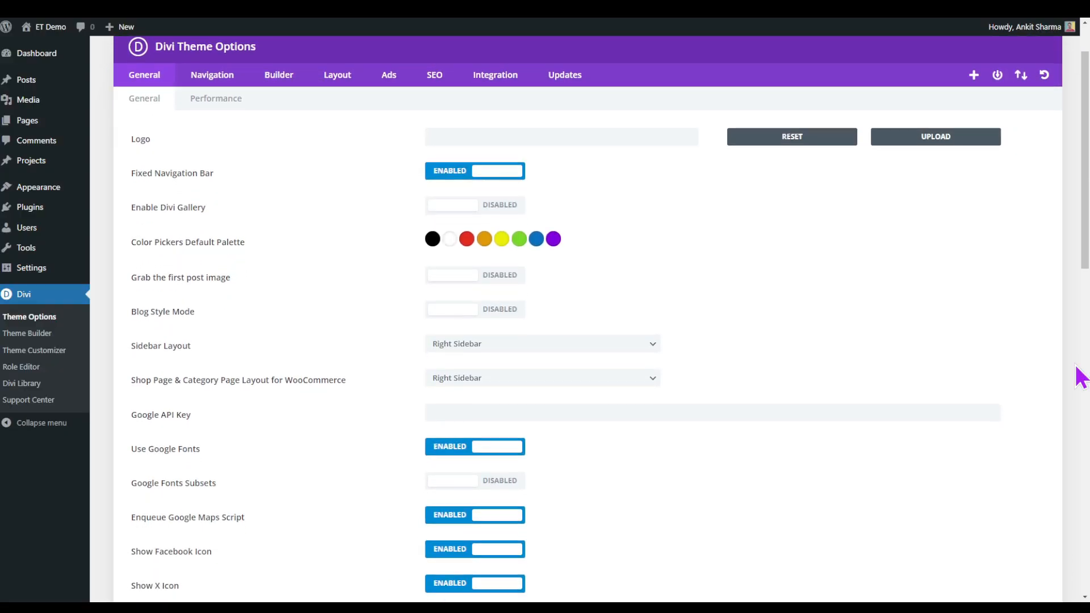
pyautogui.scroll(-2, 1081, 377)
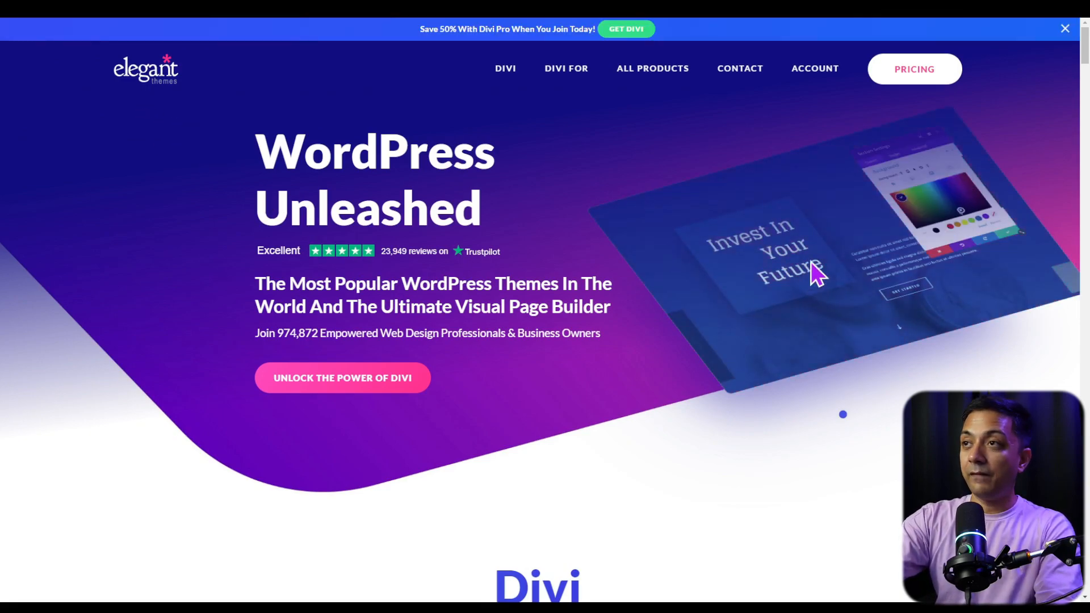
# Step: Open the Elegant Themes pricing page and compare the prices and included features of the Divi and Divi Pro plans
pyautogui.click(913, 78)
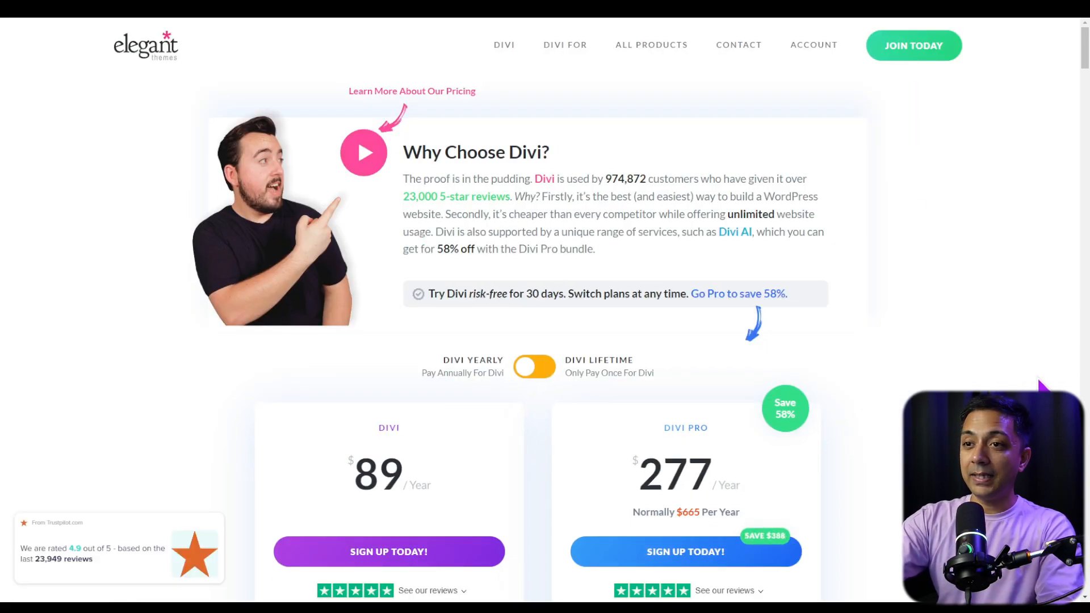
pyautogui.scroll(-2, 1040, 378)
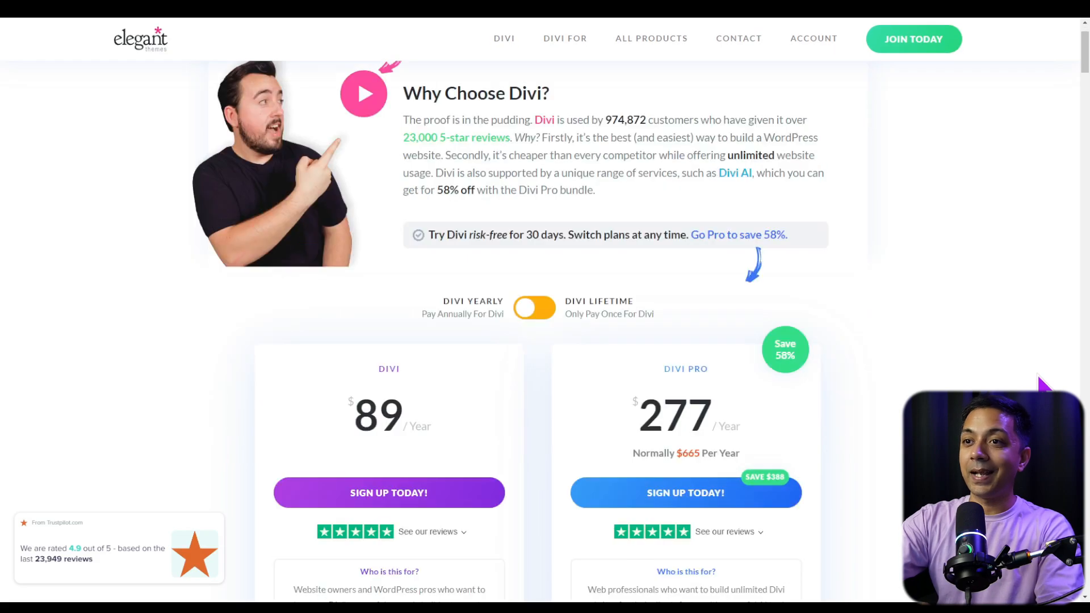
pyautogui.scroll(-3, 1034, 324)
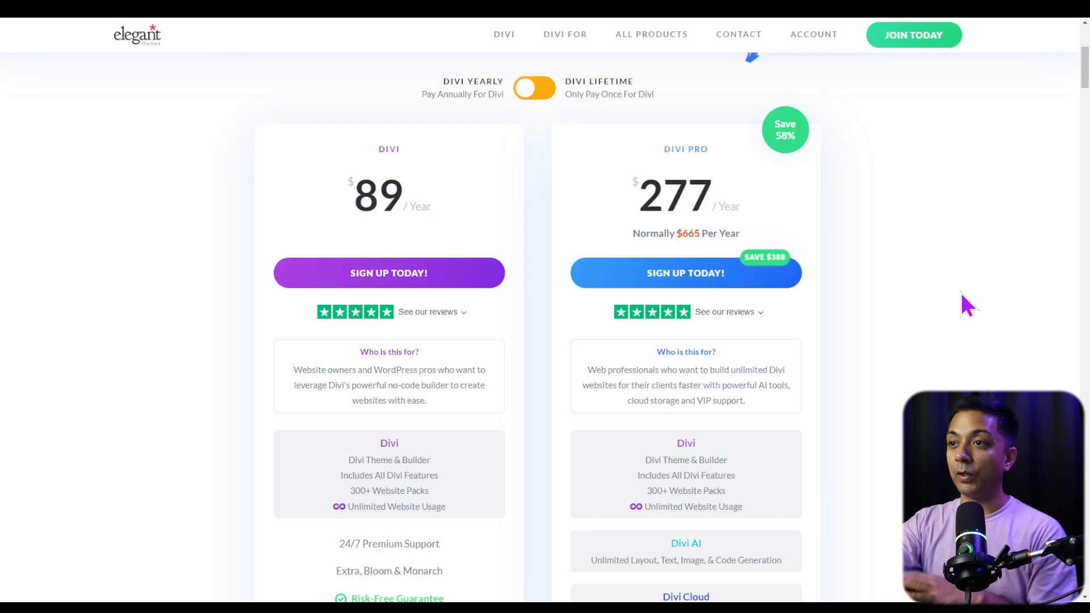
pyautogui.scroll(-2, 961, 292)
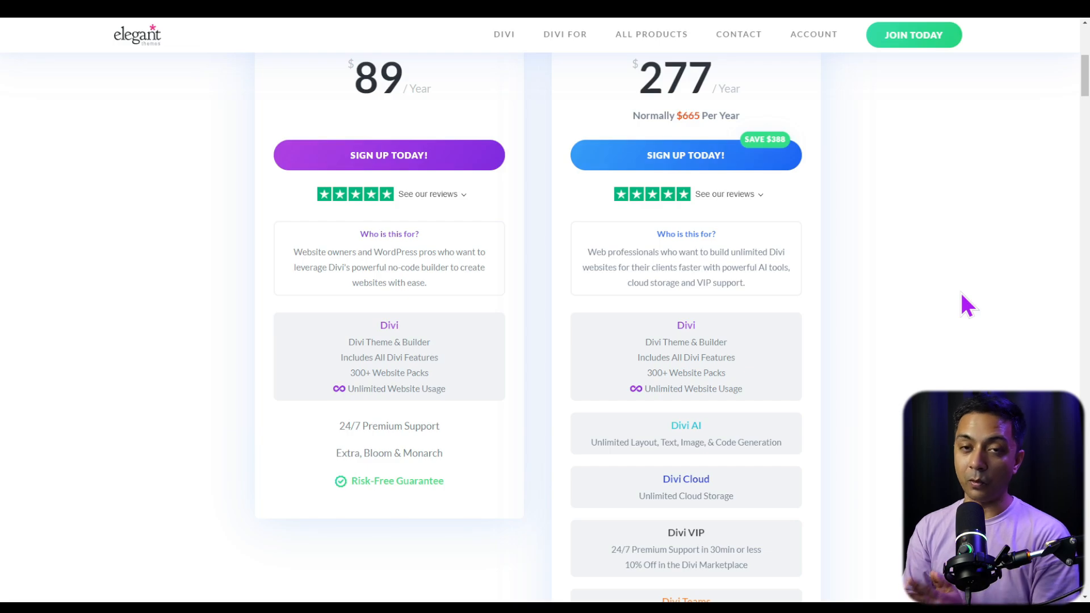
pyautogui.scroll(4, 962, 294)
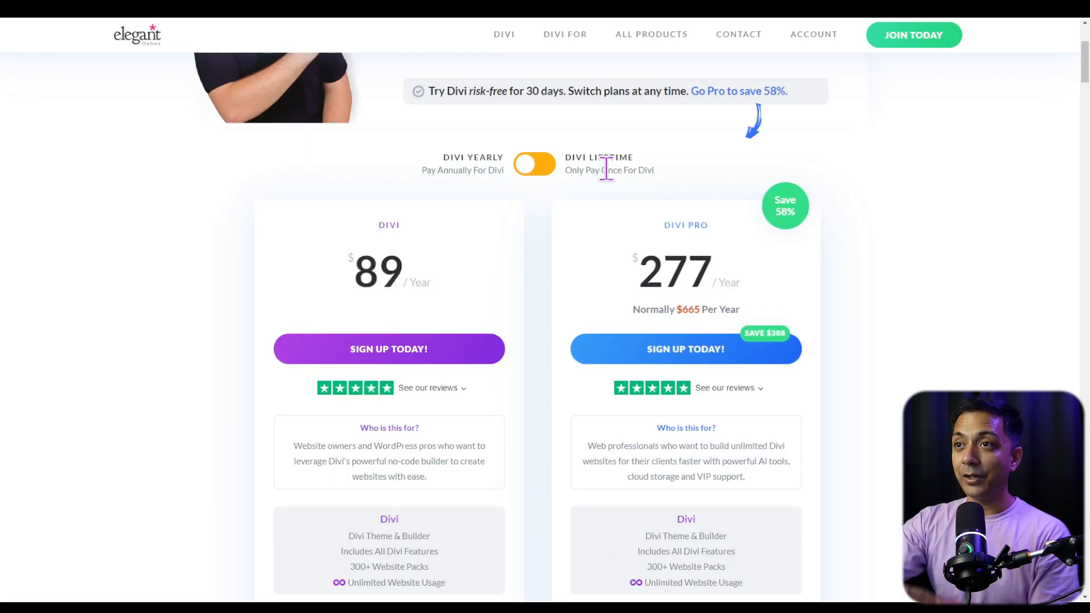
pyautogui.click(537, 165)
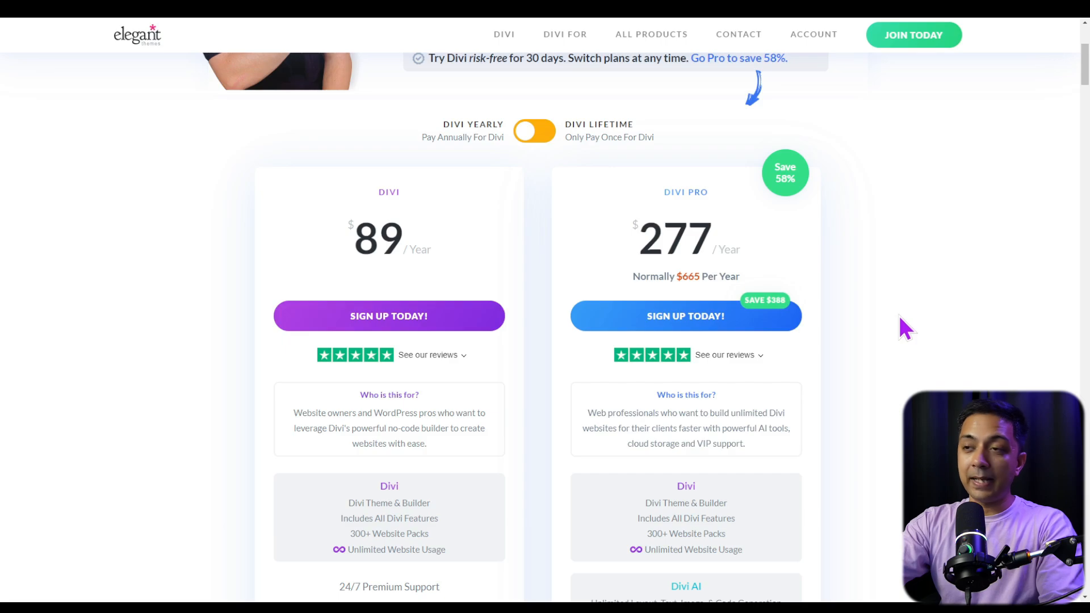
pyautogui.click(701, 330)
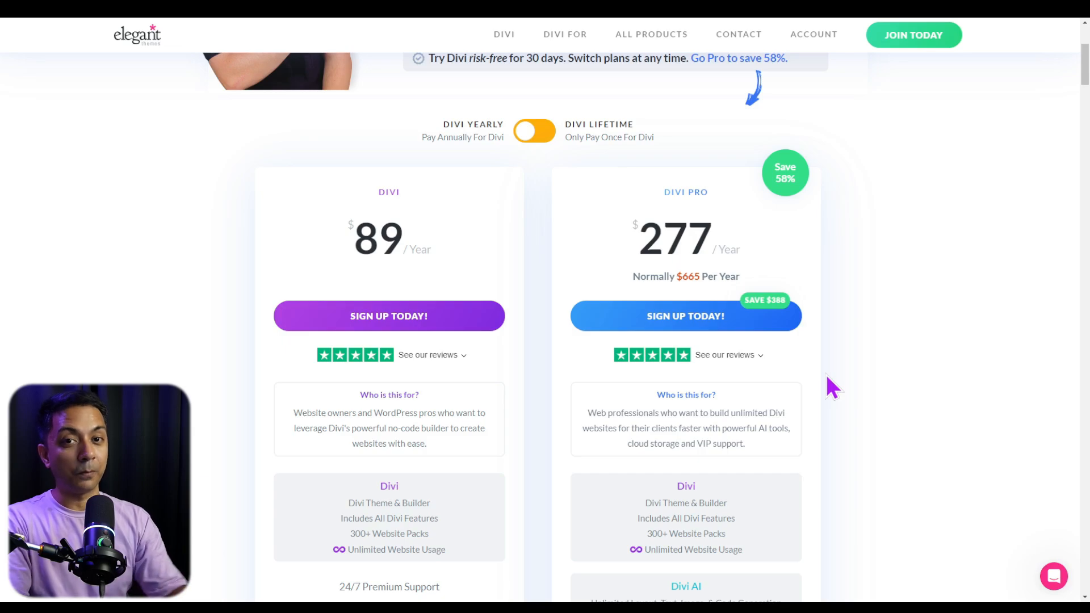
pyautogui.click(1053, 577)
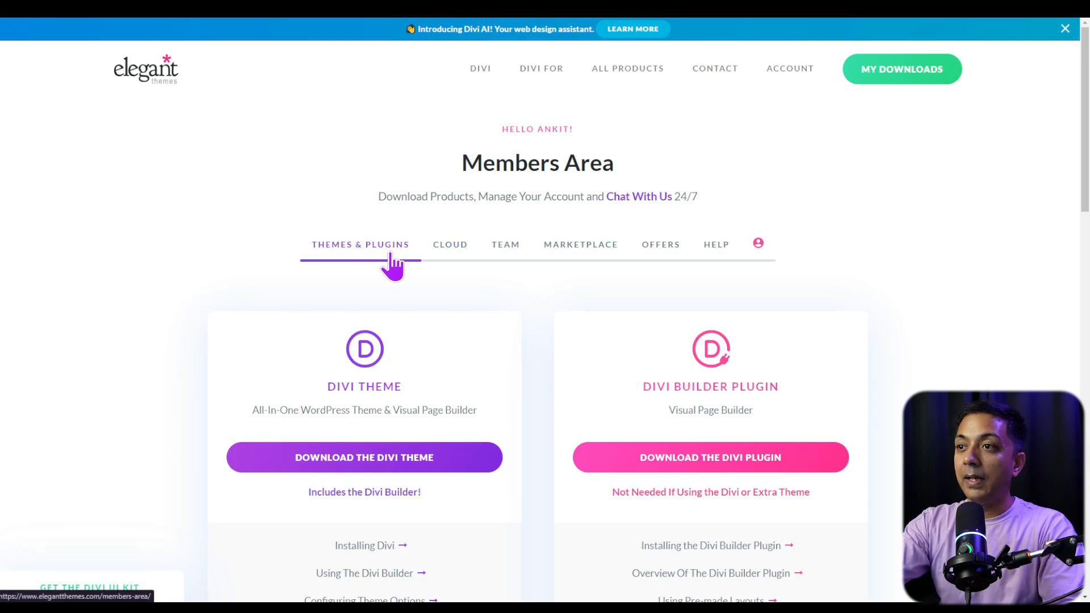
# Step: Download the Divi theme from the Elegant Themes members area
pyautogui.scroll(-3, 392, 264)
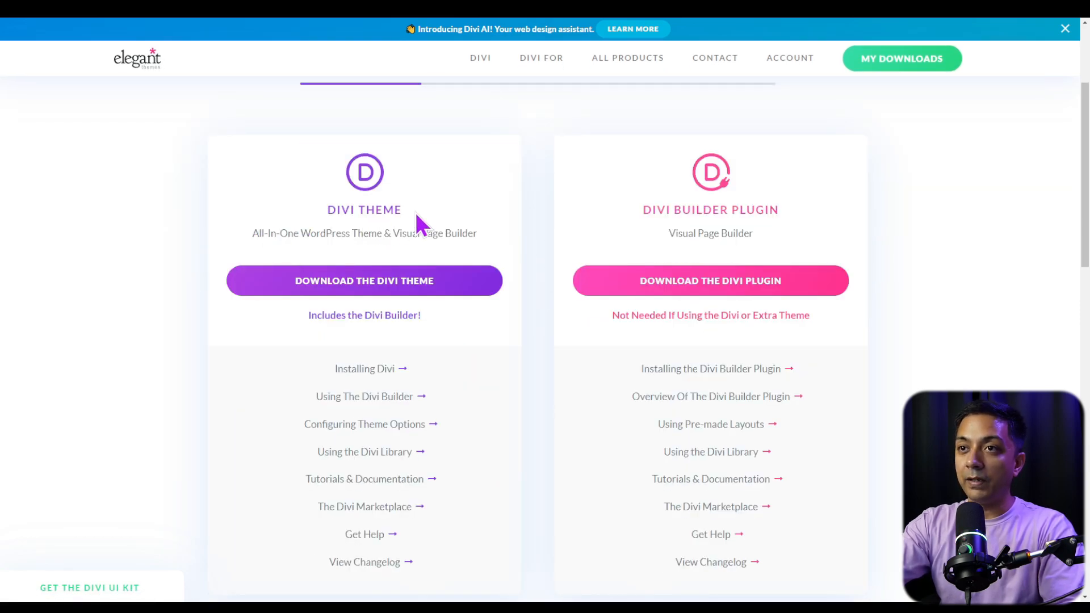
pyautogui.click(391, 300)
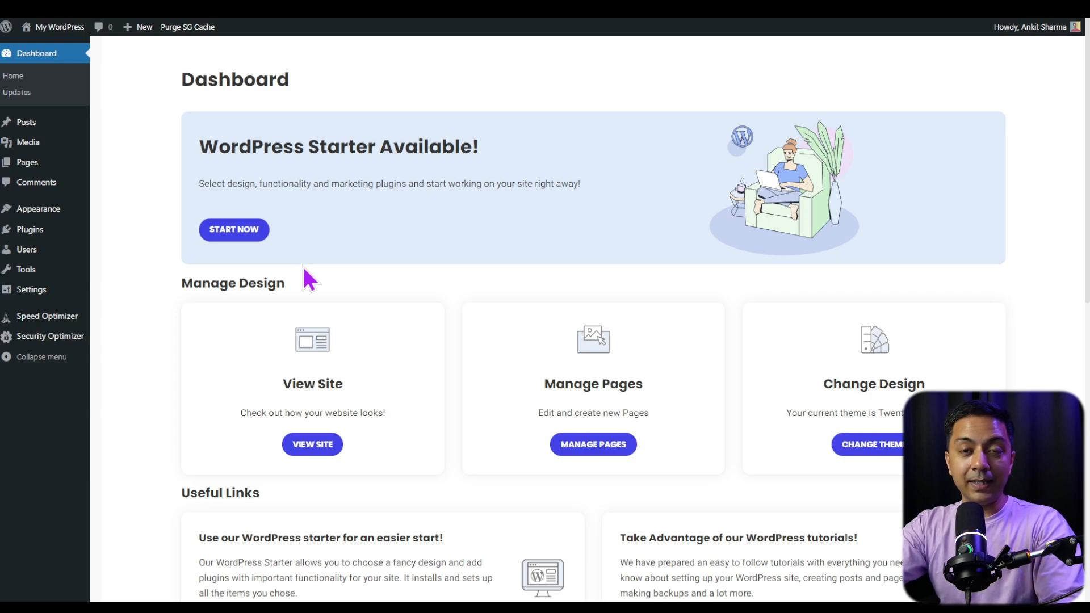
# Step: Upload Divi.zip as a new theme in the WordPress dashboard, install it and activate it
pyautogui.moveTo(33, 216)
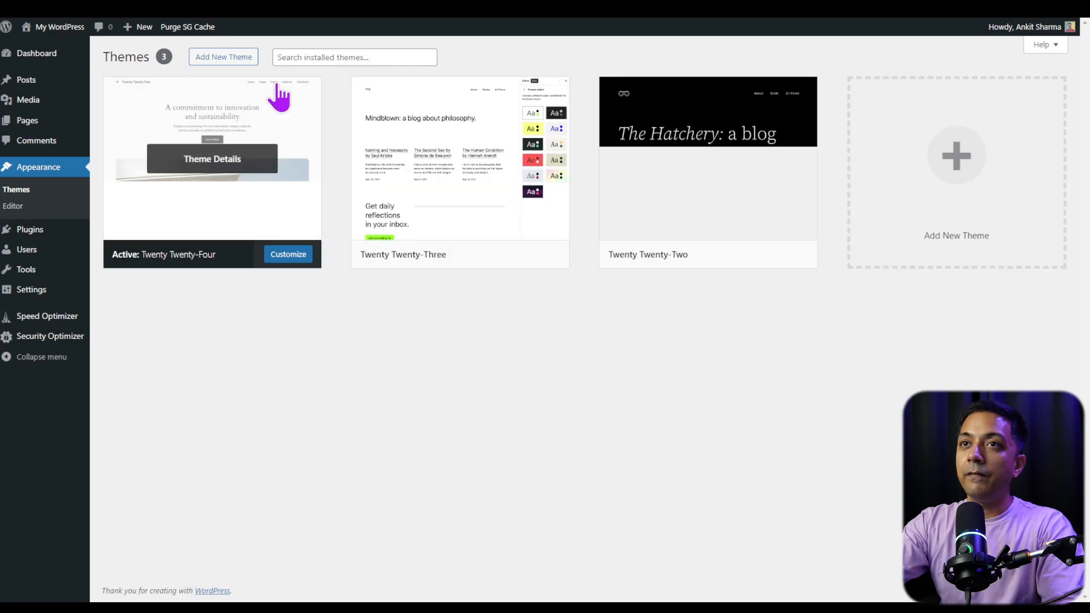
pyautogui.click(220, 61)
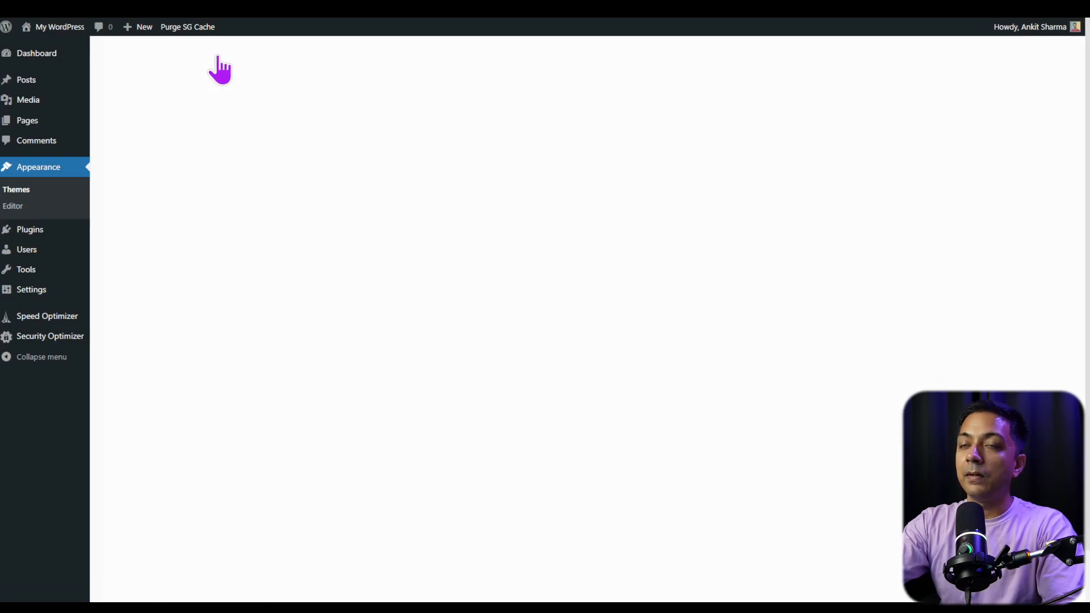
pyautogui.click(610, 134)
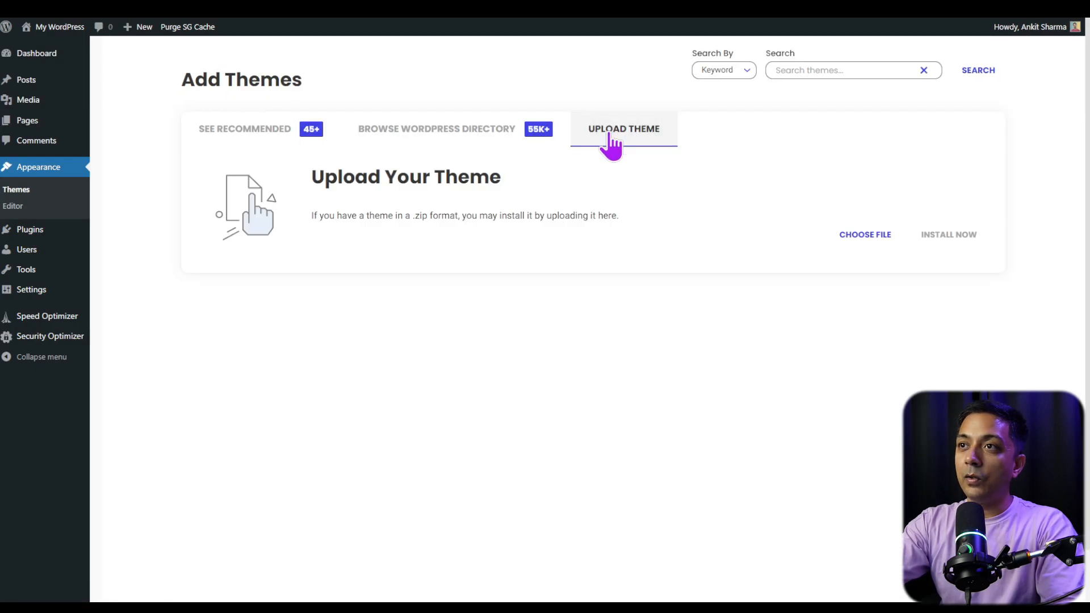
pyautogui.click(846, 250)
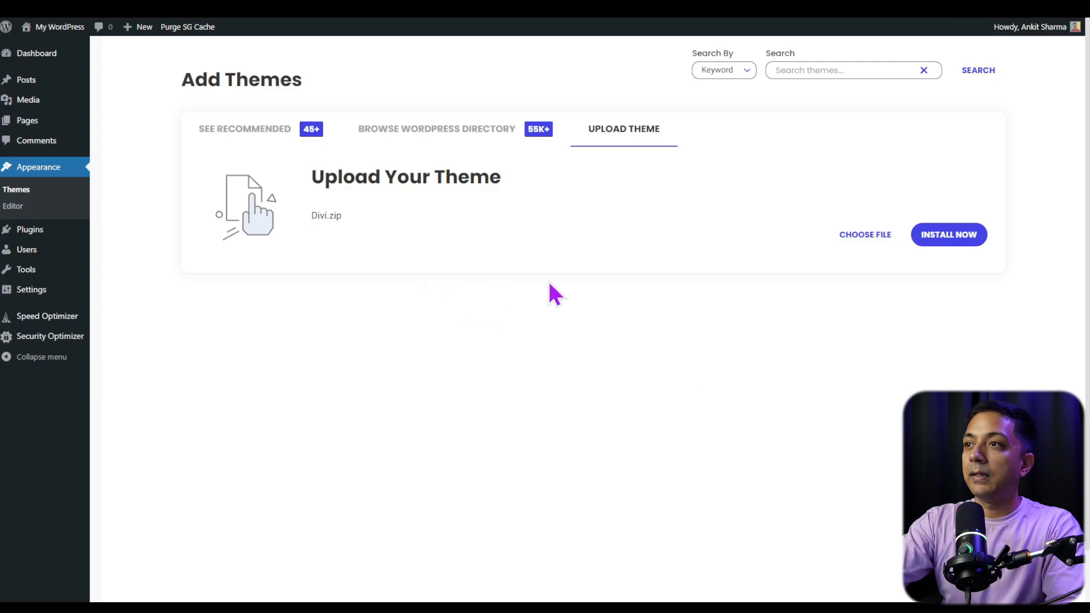
pyautogui.click(947, 250)
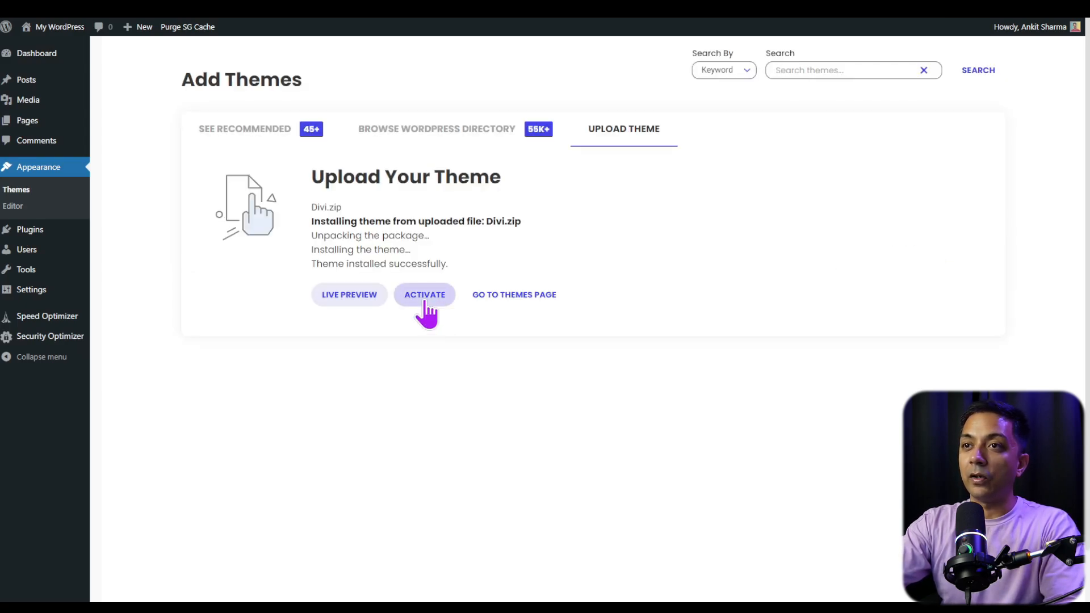
pyautogui.click(425, 301)
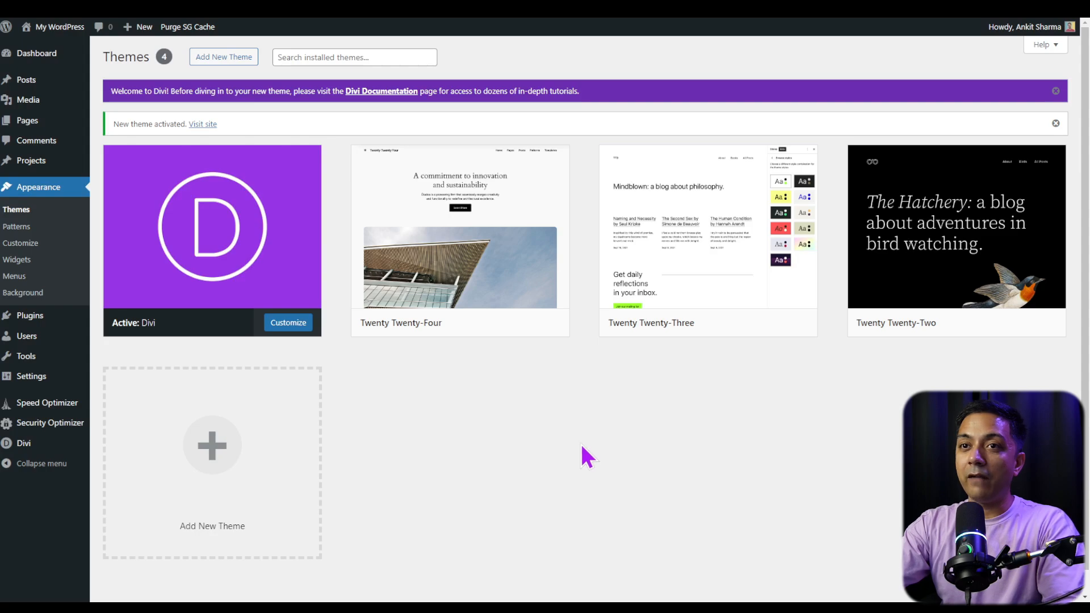
# Step: Delete the unused Twenty Twenty-Four, Twenty Twenty-Three and Twenty Twenty-Two themes
pyautogui.moveTo(215, 278)
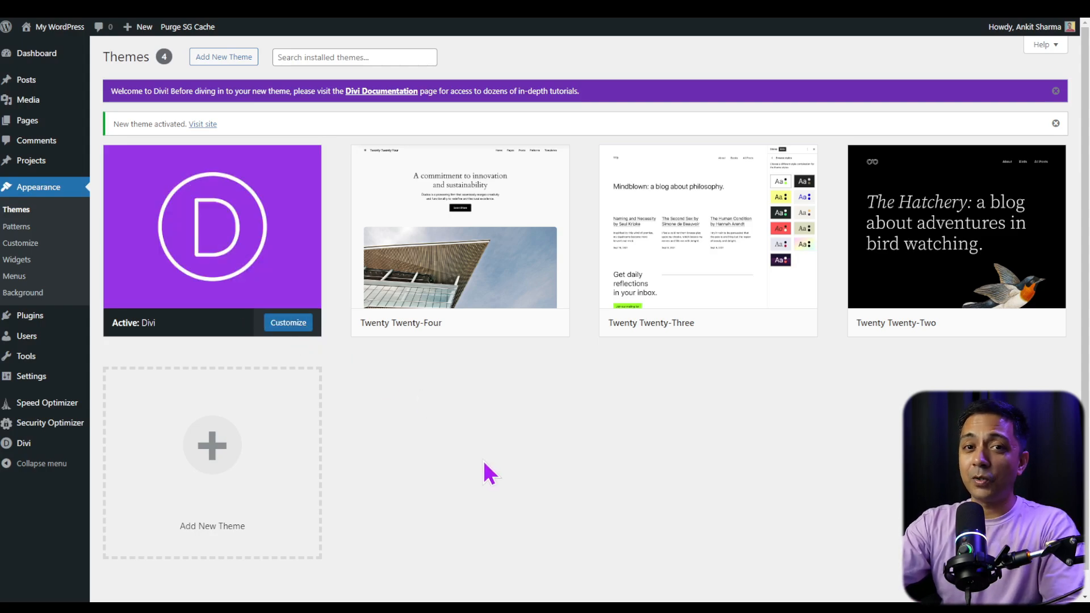
pyautogui.moveTo(476, 225)
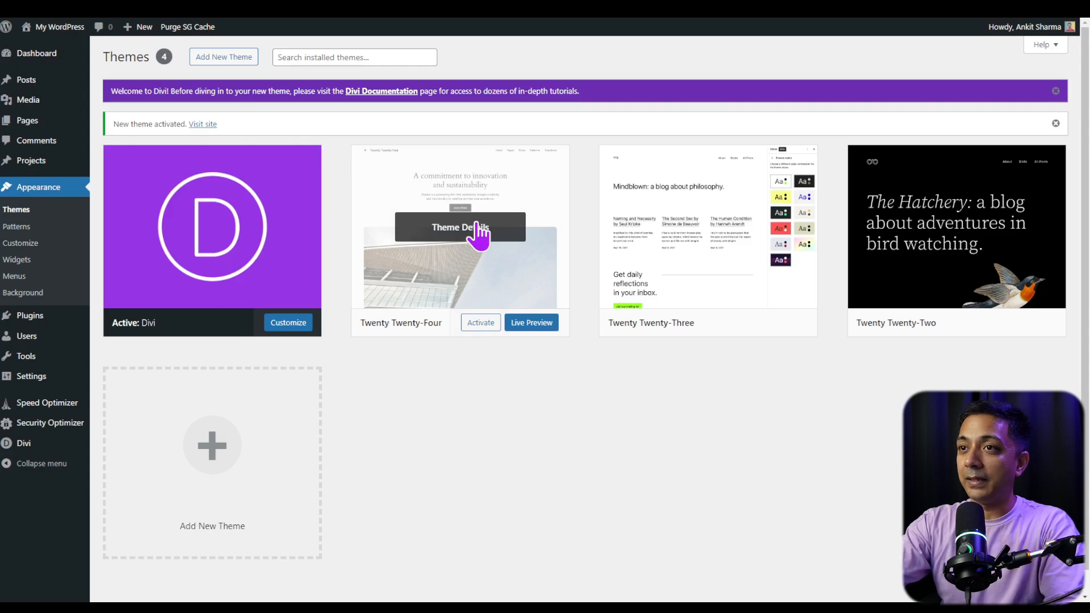
pyautogui.click(435, 241)
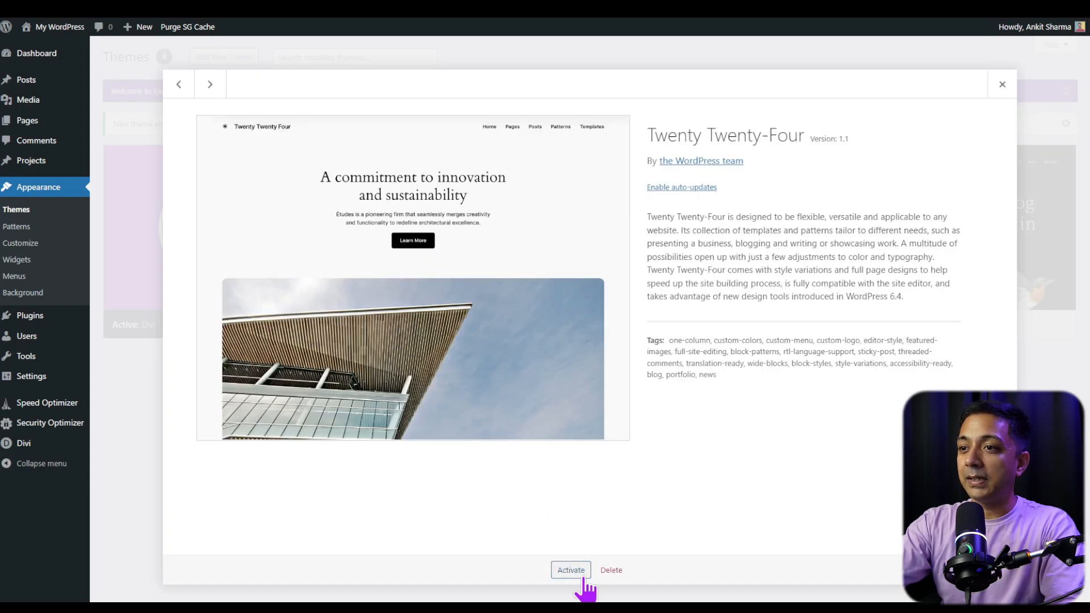
pyautogui.click(614, 572)
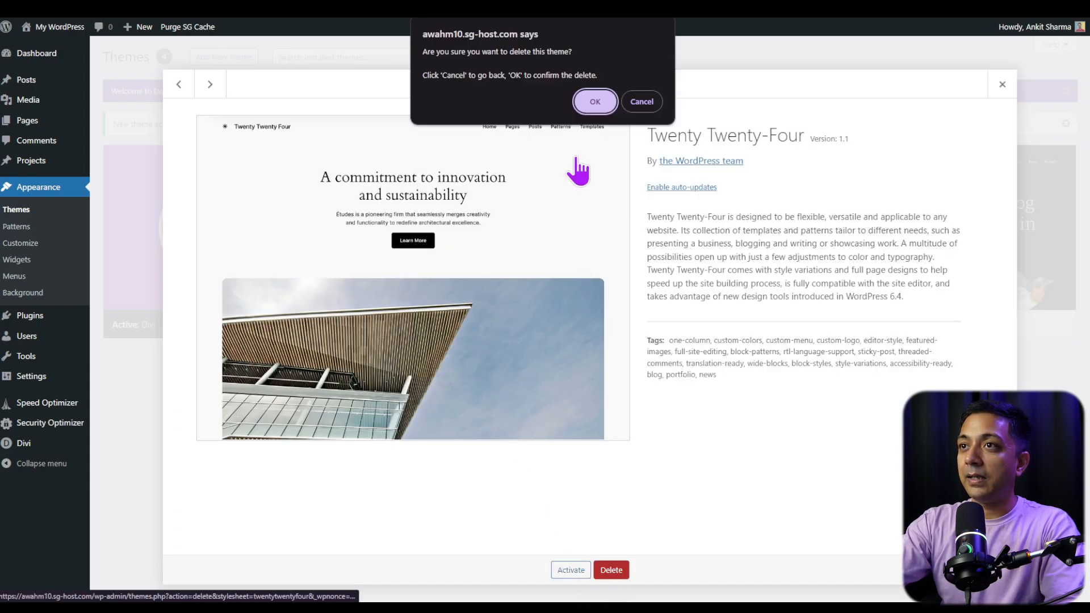
pyautogui.click(595, 103)
pyautogui.moveTo(519, 250)
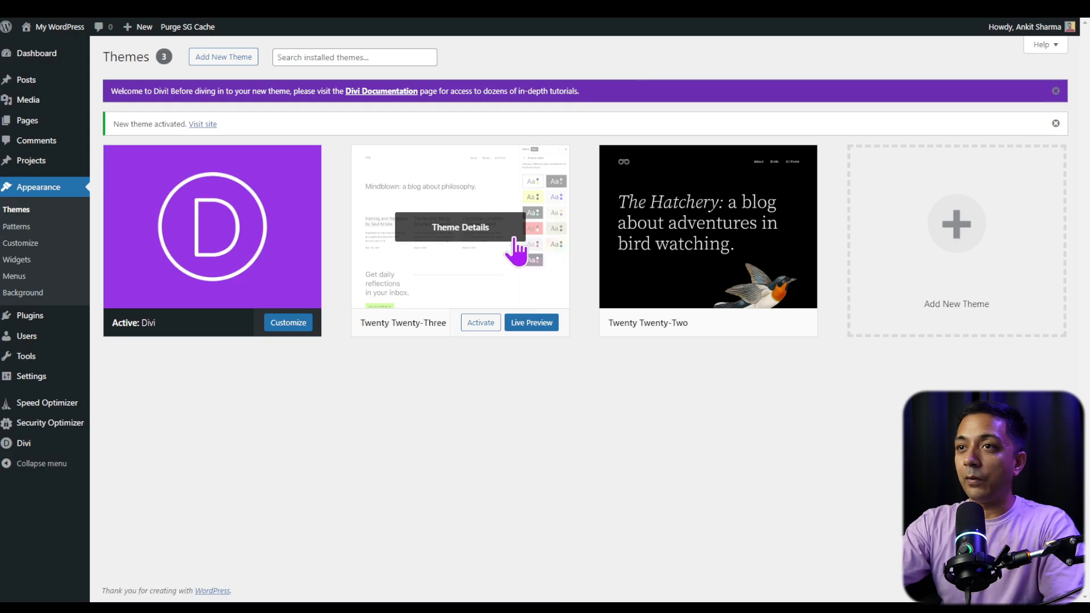
pyautogui.click(476, 228)
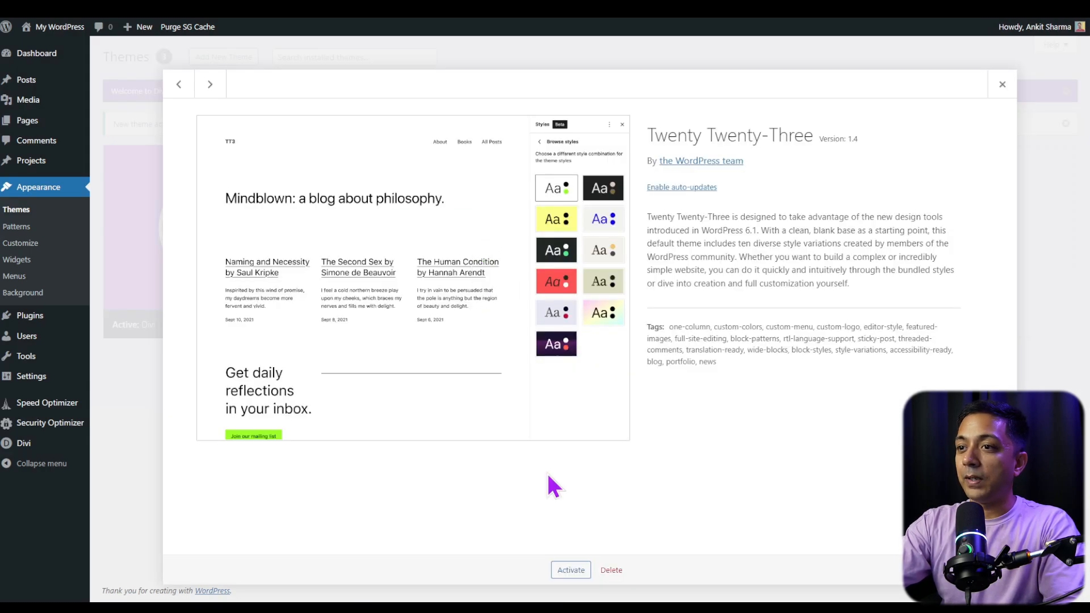
pyautogui.click(614, 571)
pyautogui.click(595, 102)
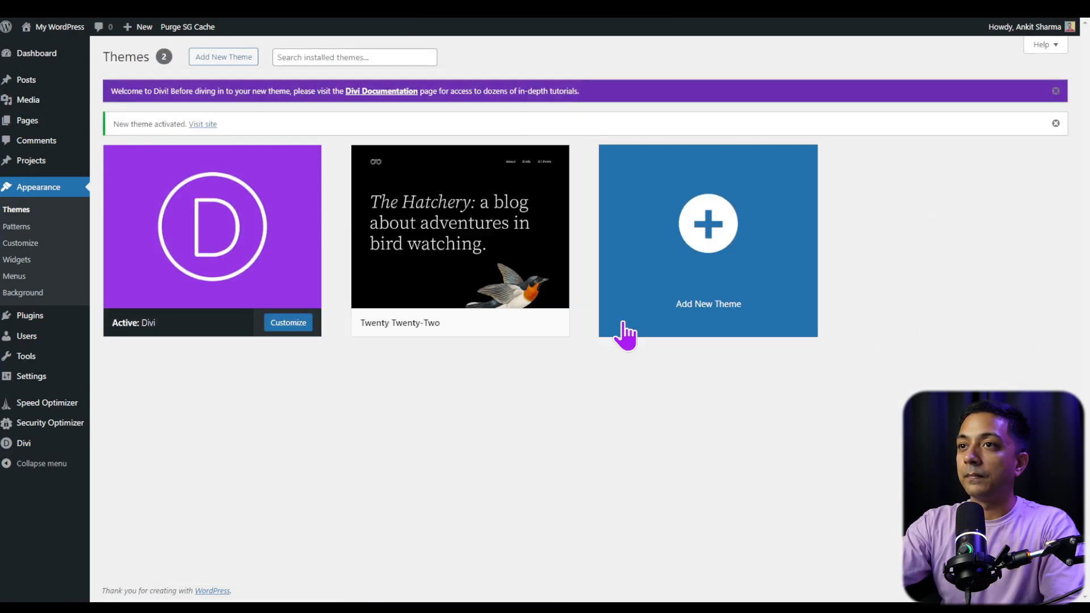
pyautogui.click(475, 230)
pyautogui.click(610, 570)
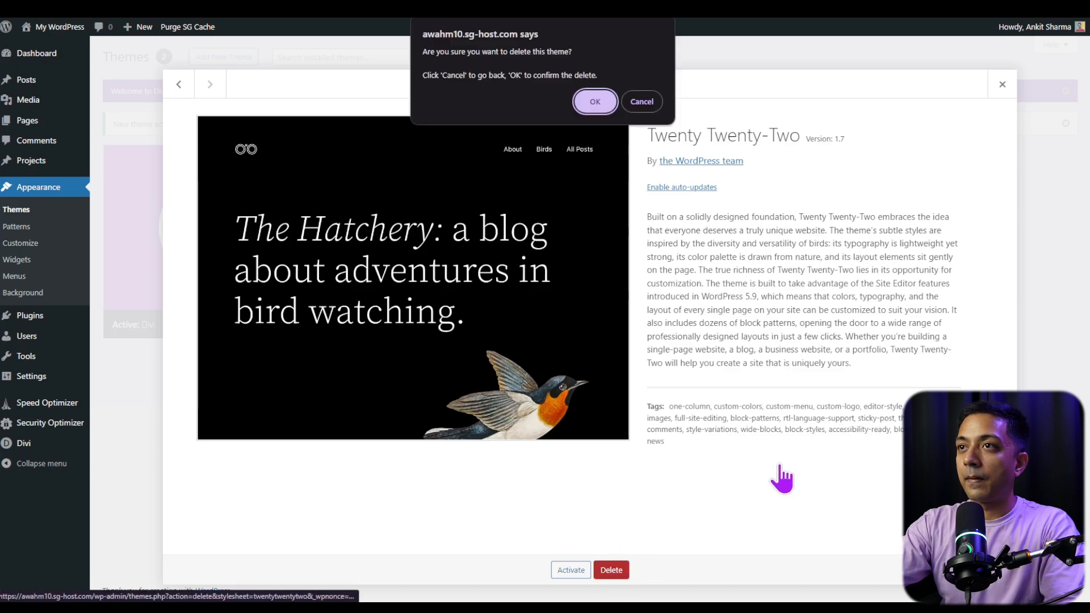
pyautogui.click(595, 102)
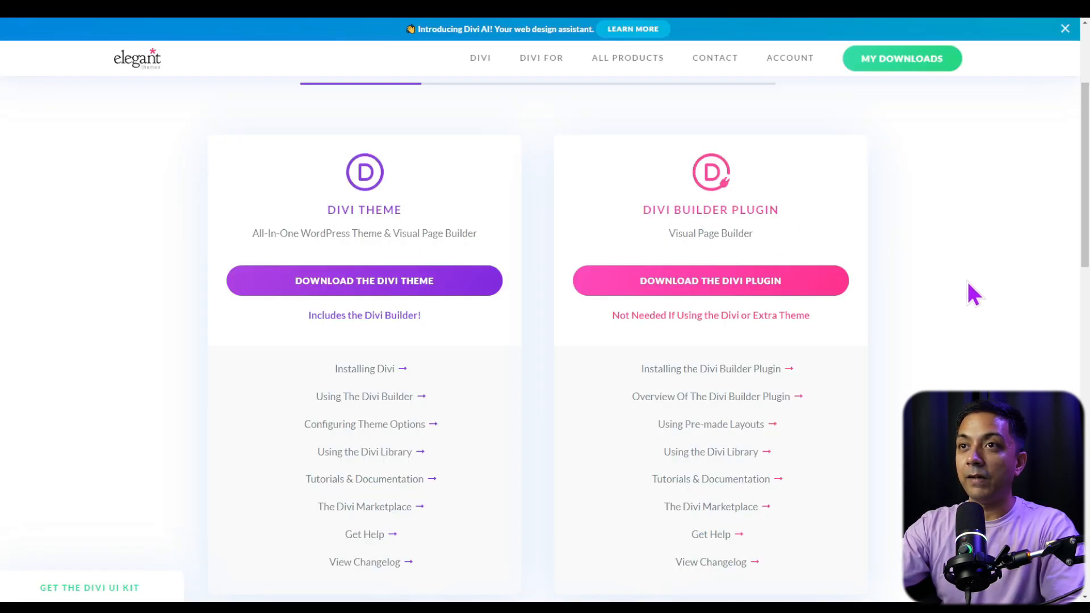
# Step: Open the username and API key page of the Elegant Themes account and copy the account username
pyautogui.scroll(3, 967, 283)
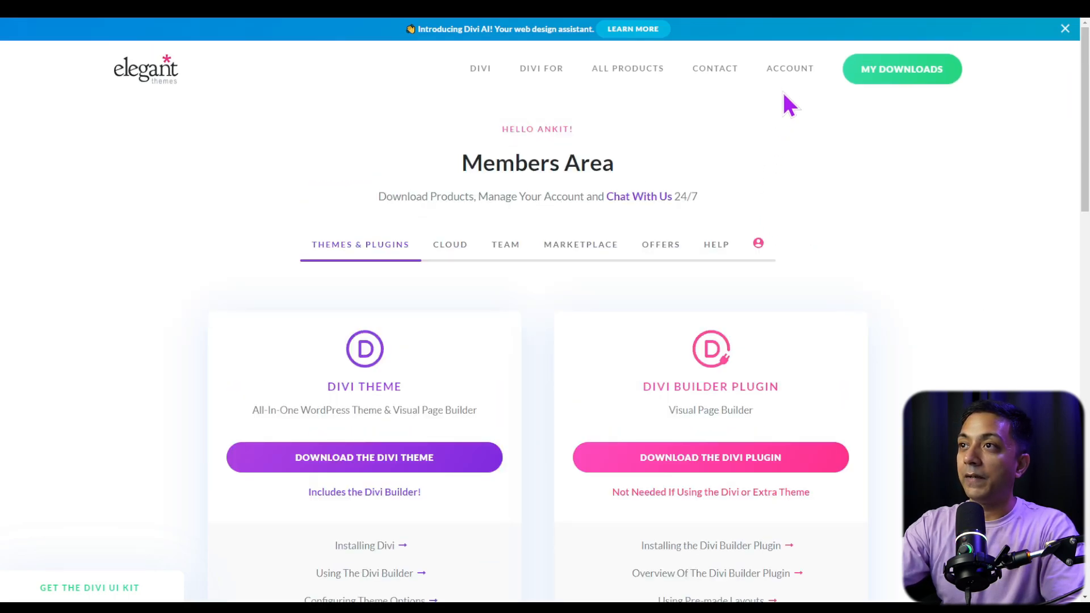
pyautogui.moveTo(789, 71)
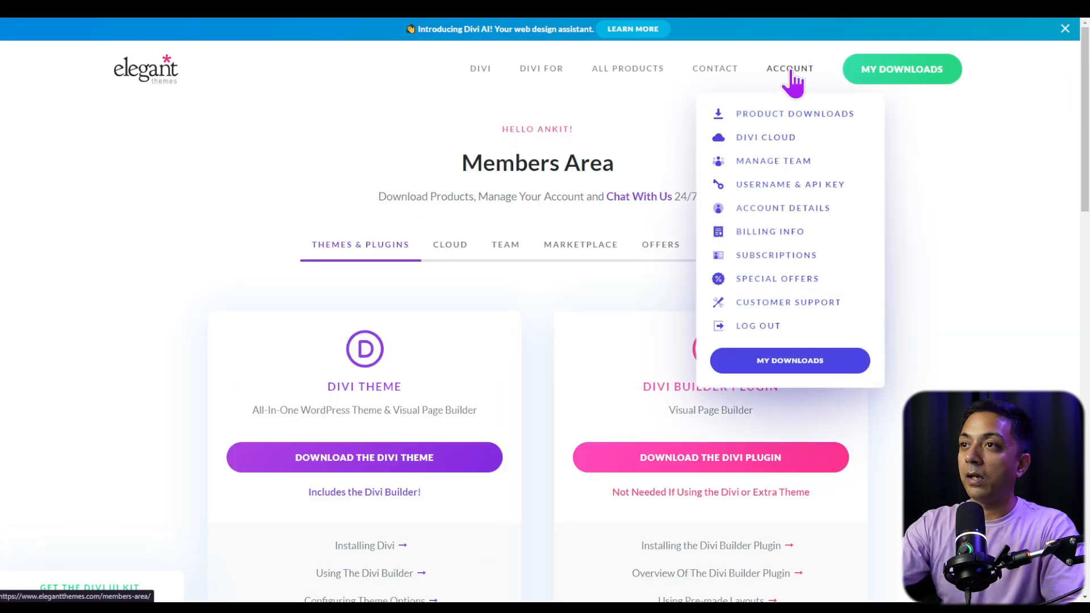
pyautogui.click(822, 187)
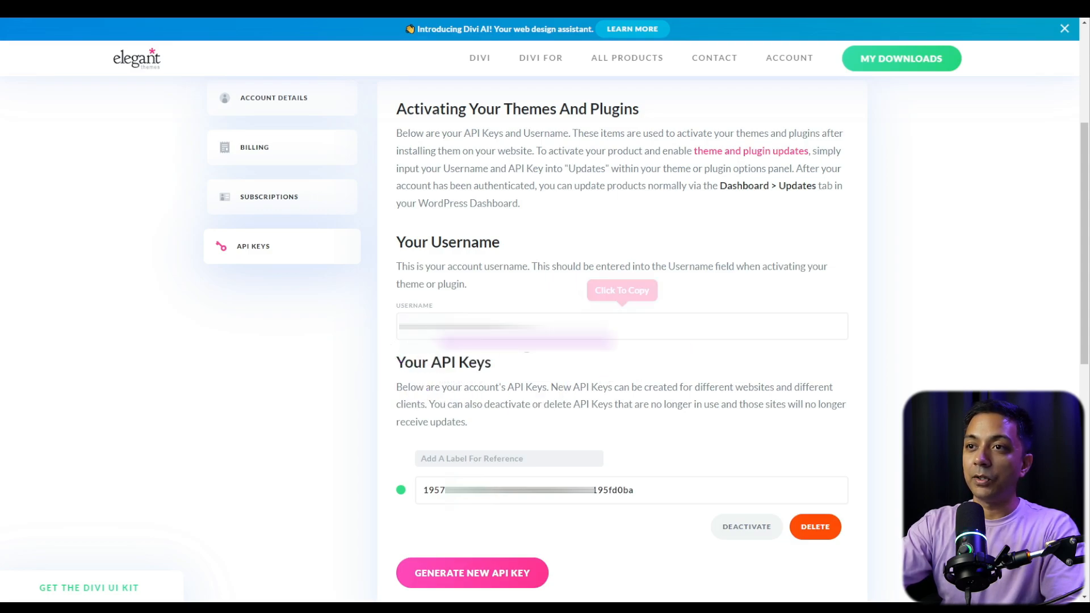
pyautogui.click(528, 328)
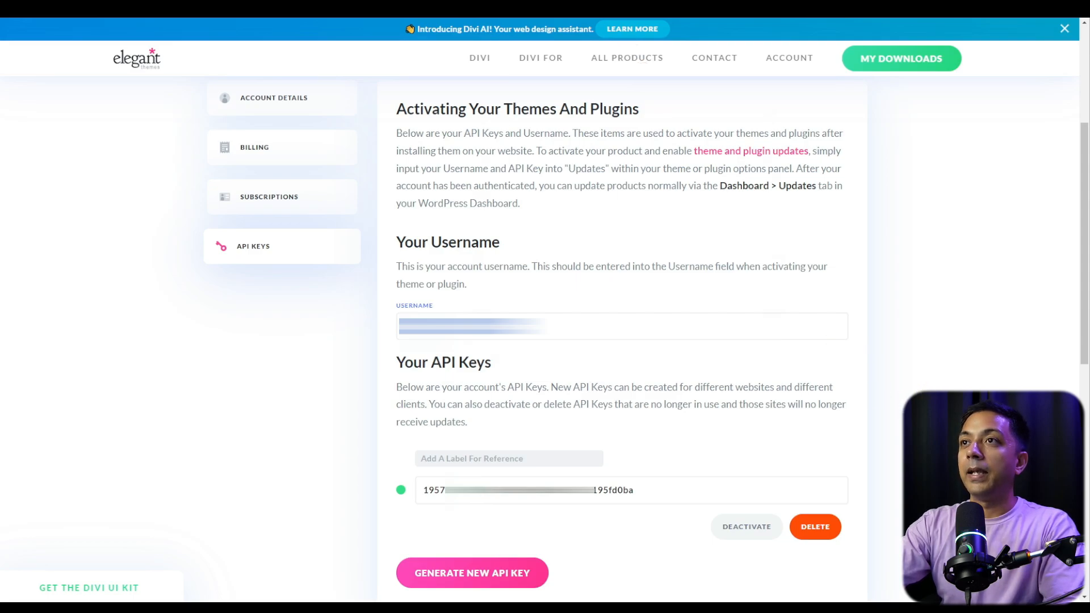
# Step: Open the update settings of the Divi Theme Options in the WordPress dashboard and enter the Elegant Themes account username
pyautogui.click(624, 5)
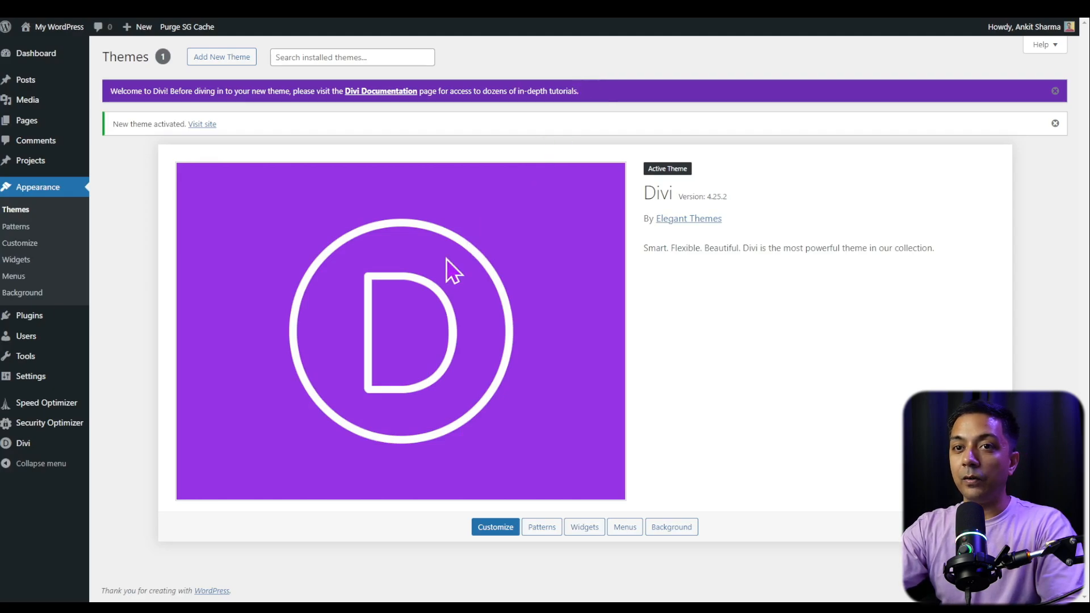
pyautogui.moveTo(17, 449)
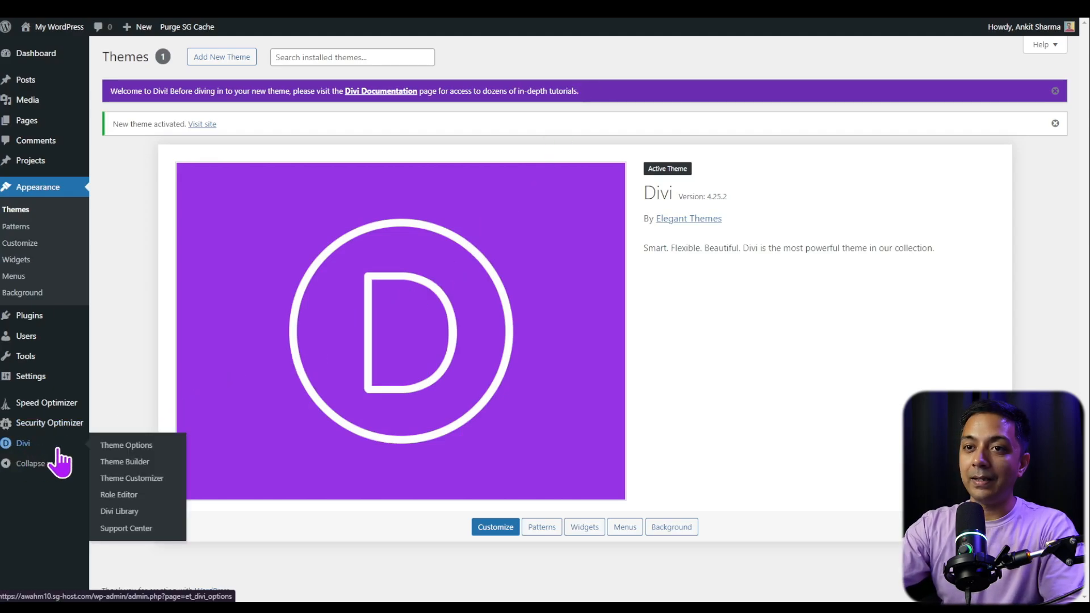
pyautogui.click(122, 446)
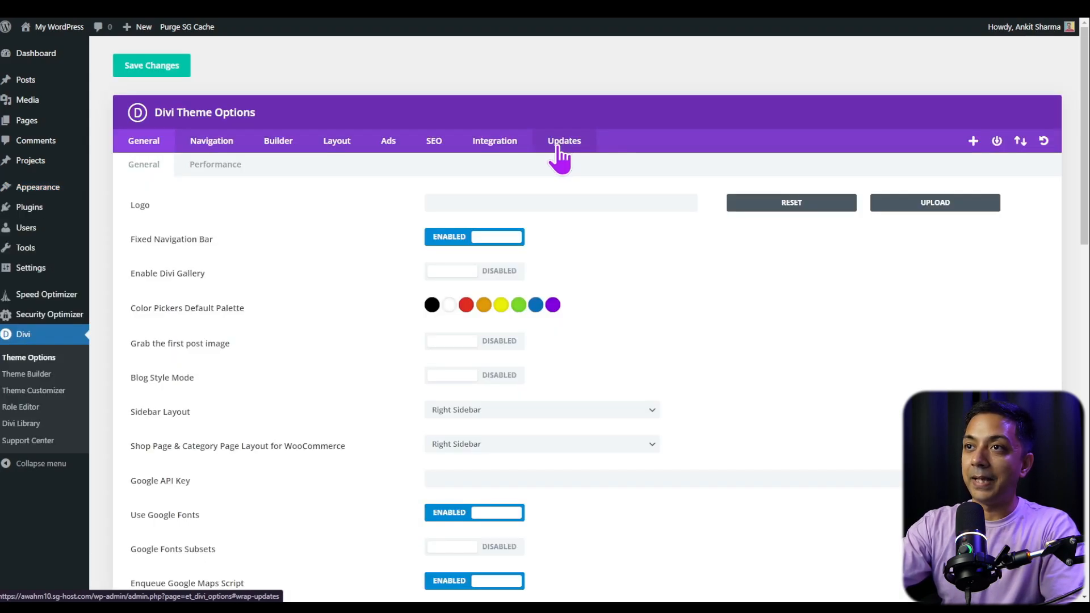
pyautogui.click(558, 147)
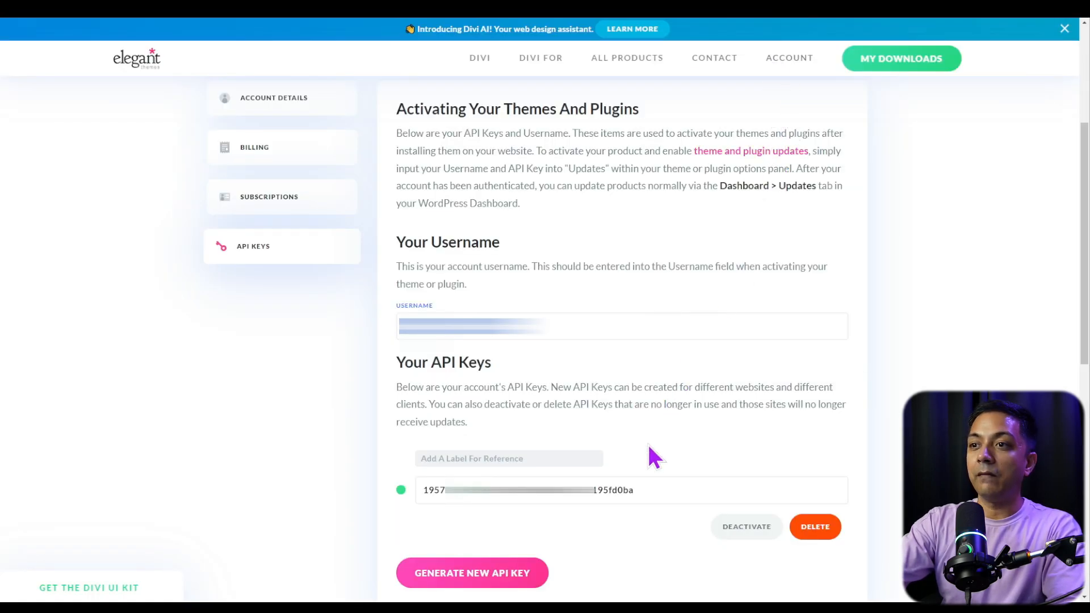
# Step: Copy the API key from the Elegant Themes account, paste it into the Divi update settings' API Key field and save
pyautogui.click(642, 494)
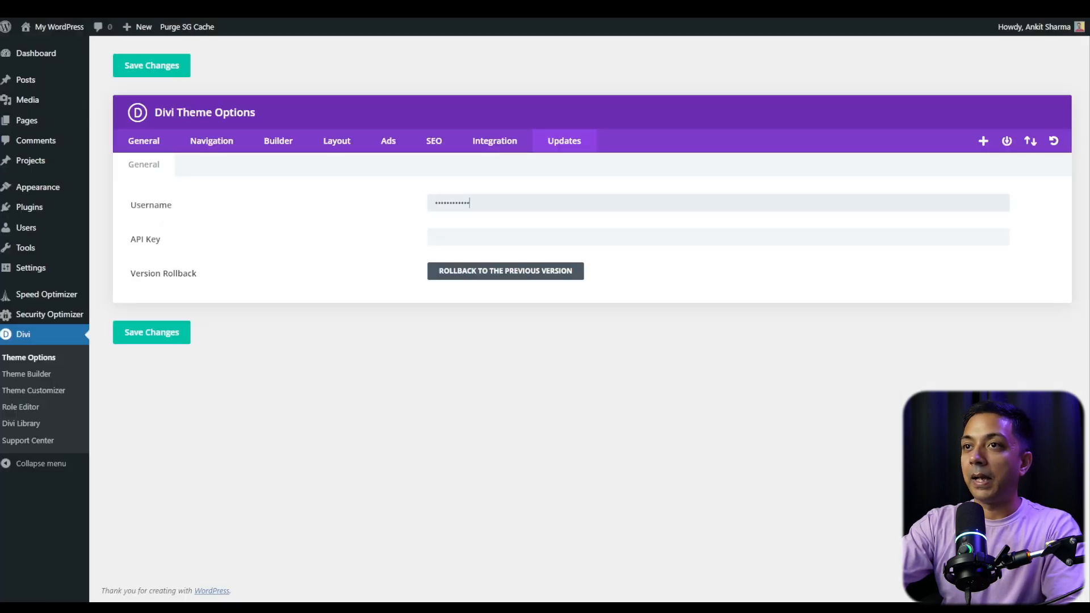
pyautogui.click(497, 236)
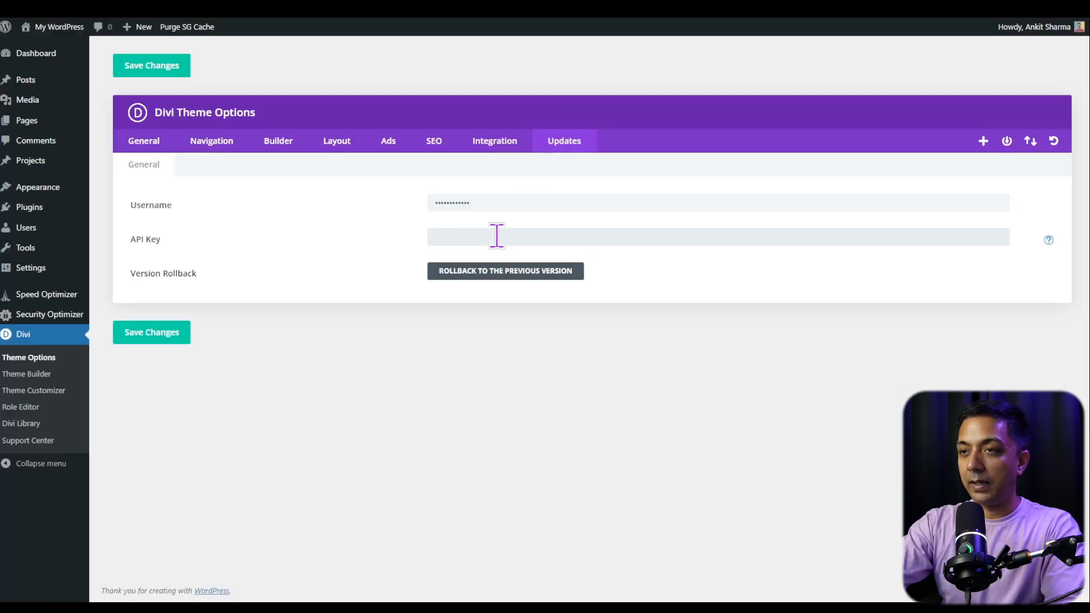
pyautogui.hotkey('ctrl', 'v')
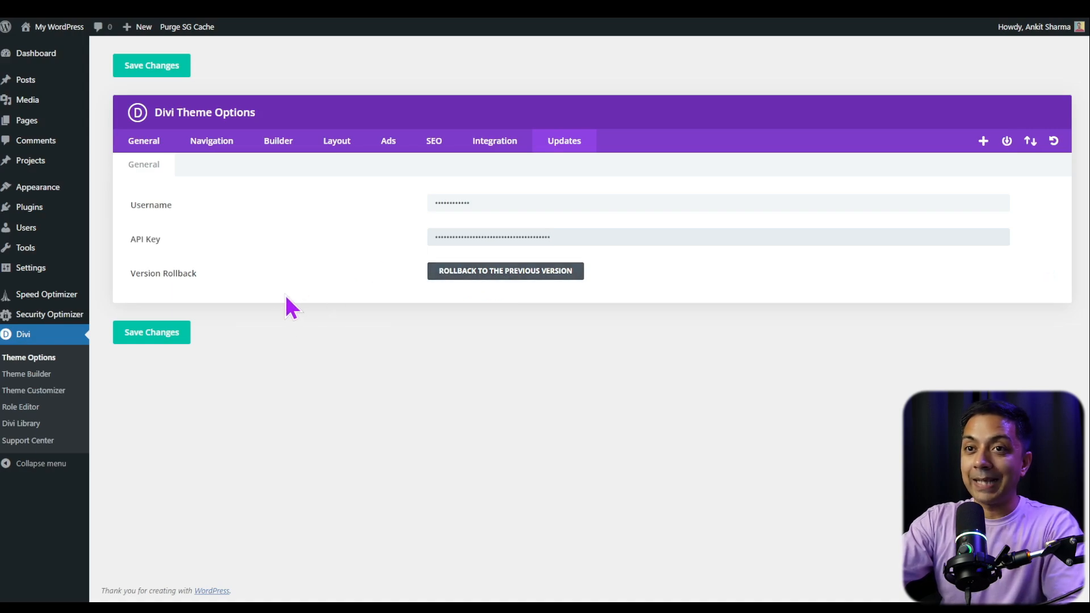
pyautogui.click(154, 336)
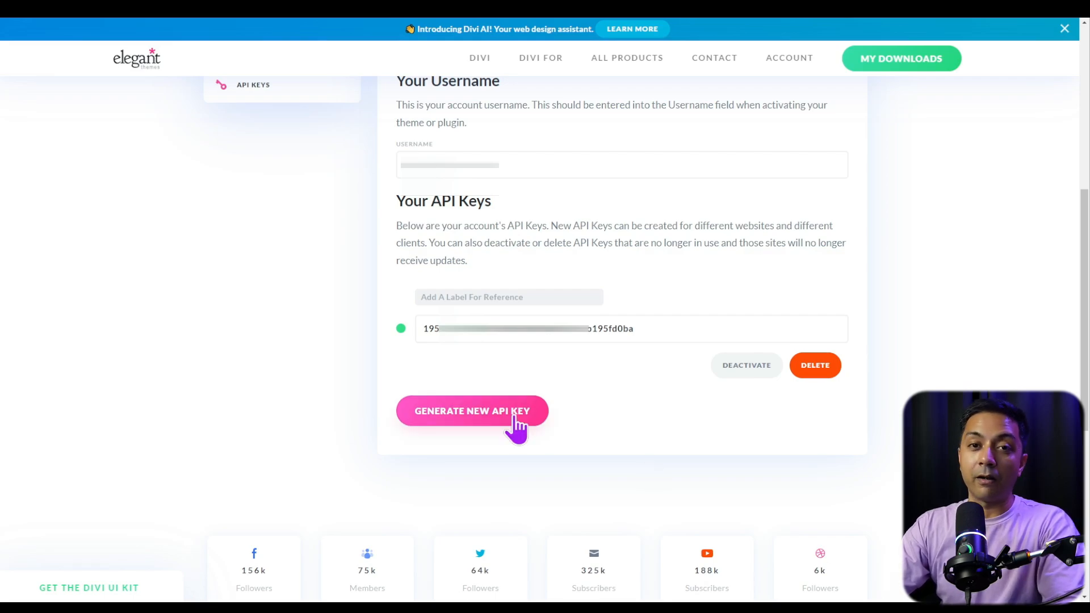
# Step: Return from the Elegant Themes API keys page to the Divi Theme Options and look through the general settings
pyautogui.click(463, 295)
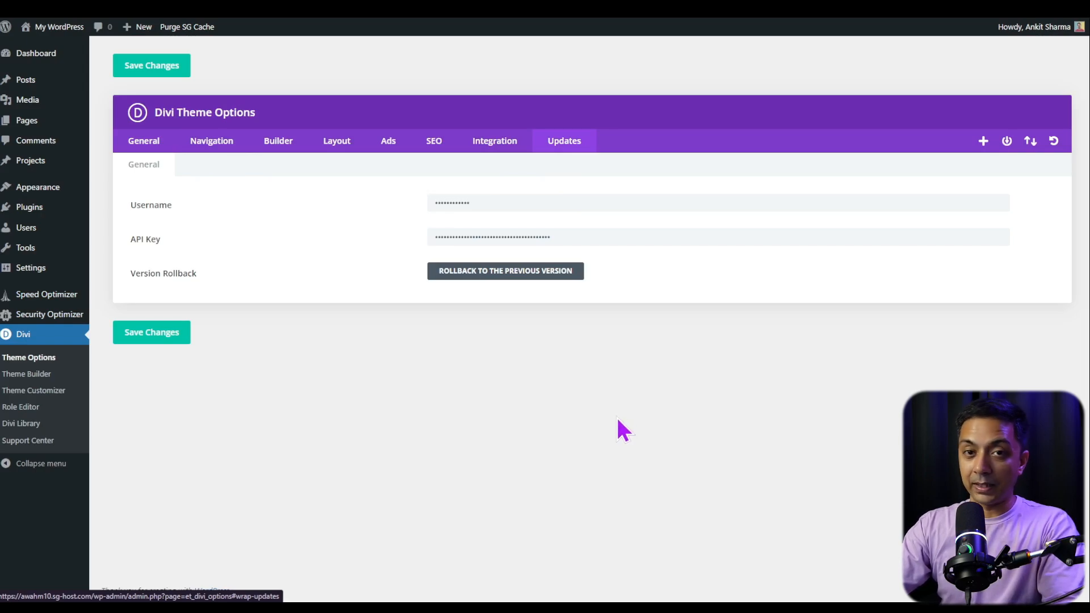
pyautogui.click(153, 145)
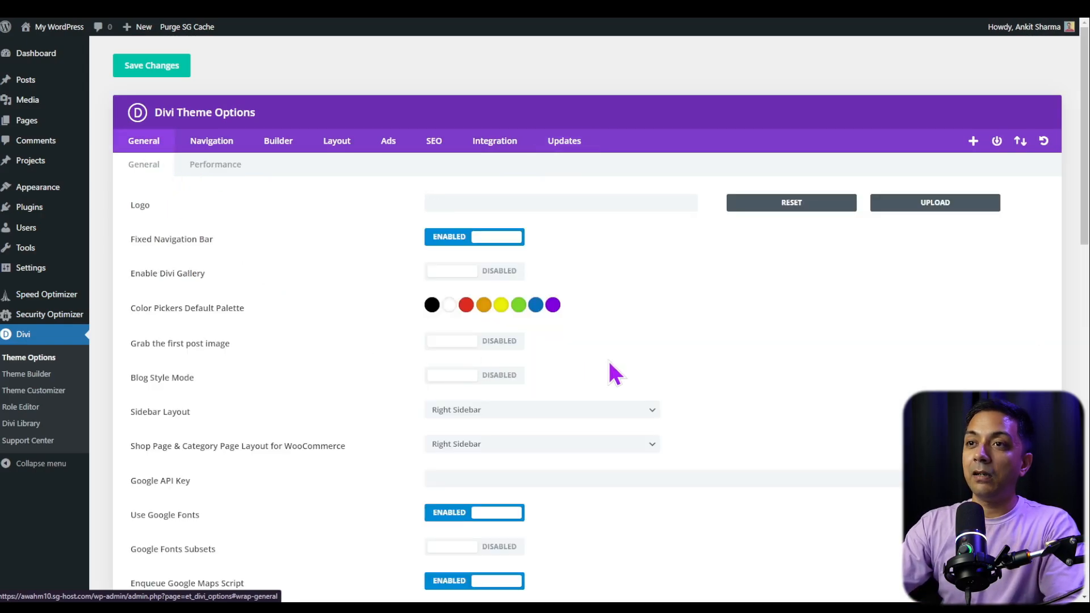
pyautogui.scroll(-5, 702, 359)
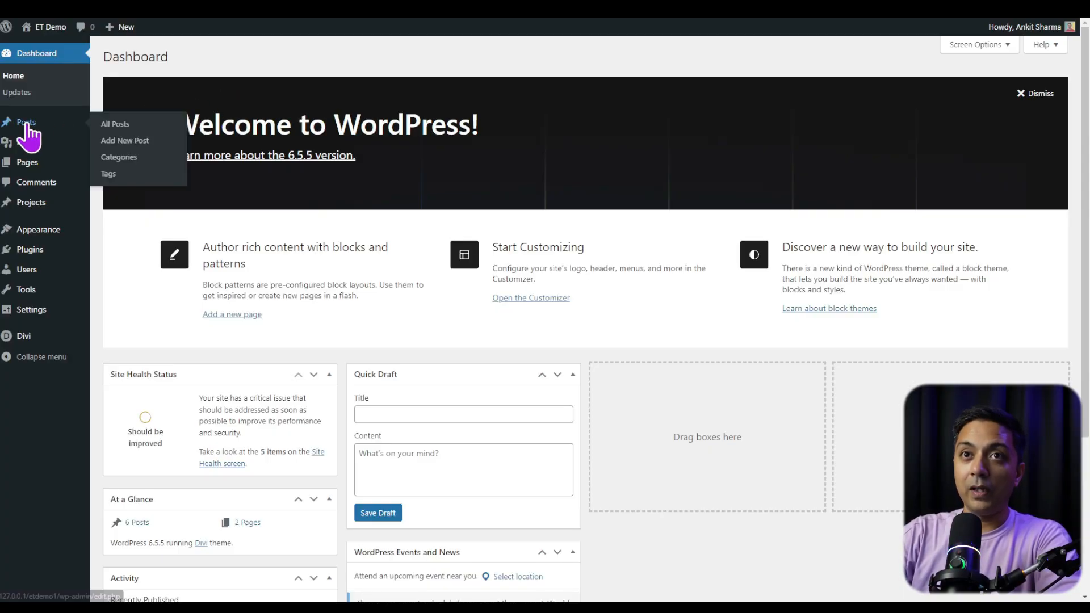
# Step: View the post "Est repudiandae porro est quod laborum qui" in a new tab of the ET Demo site and examine its layout and the homepage
pyautogui.click(27, 128)
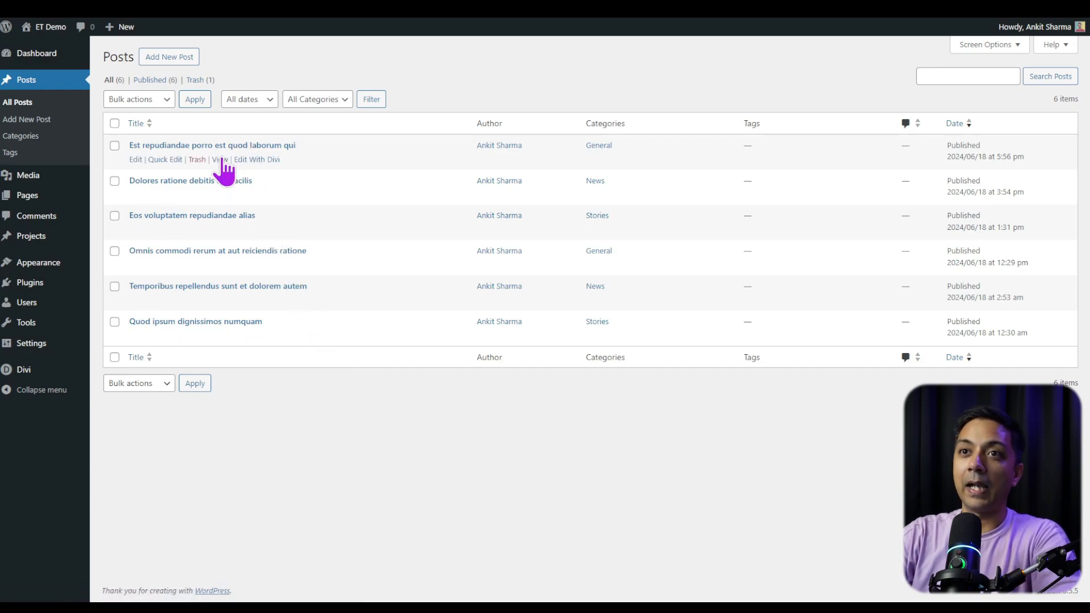
pyautogui.rightClick(221, 159)
pyautogui.click(244, 169)
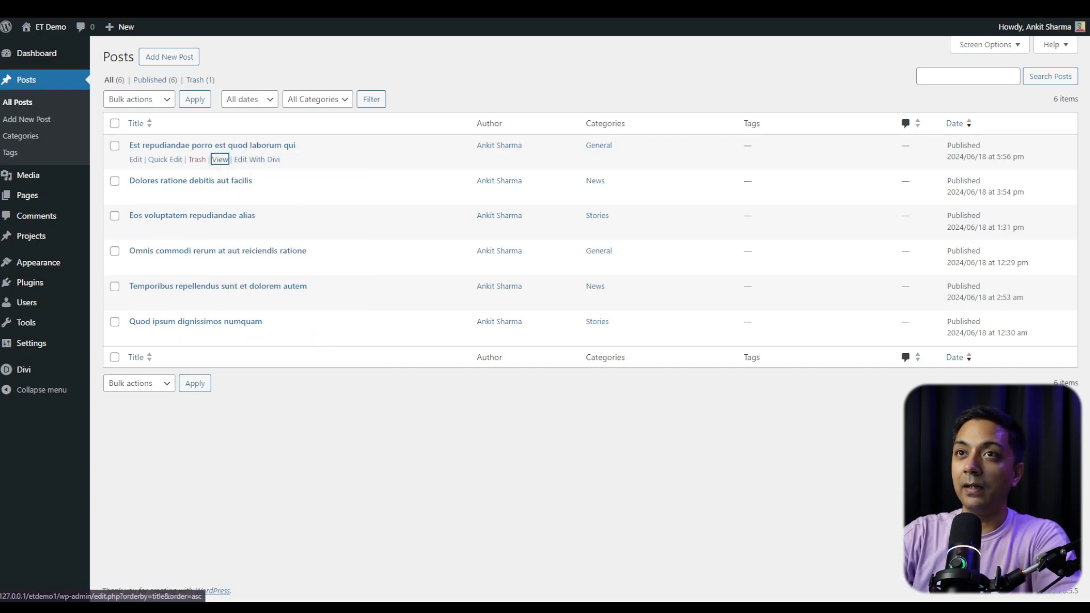
pyautogui.click(318, 7)
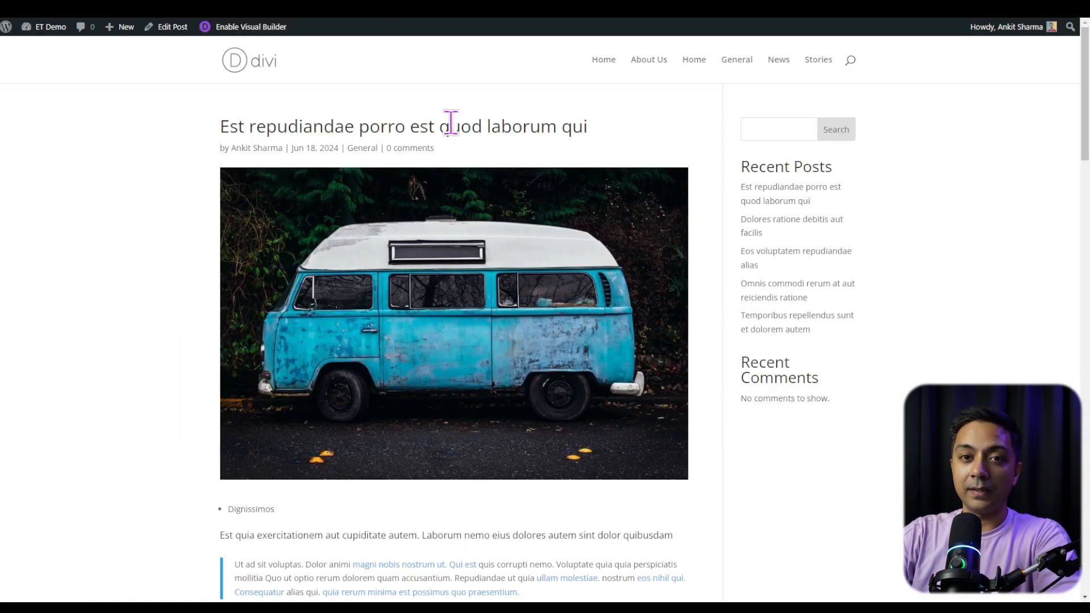
pyautogui.scroll(-7, 420, 219)
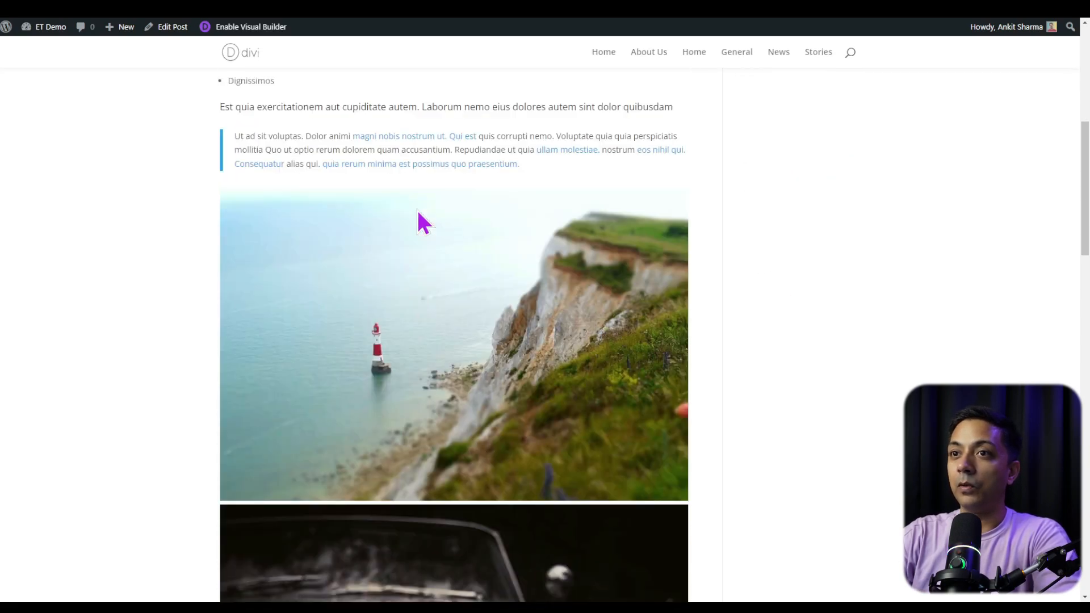
pyautogui.scroll(-20, 419, 213)
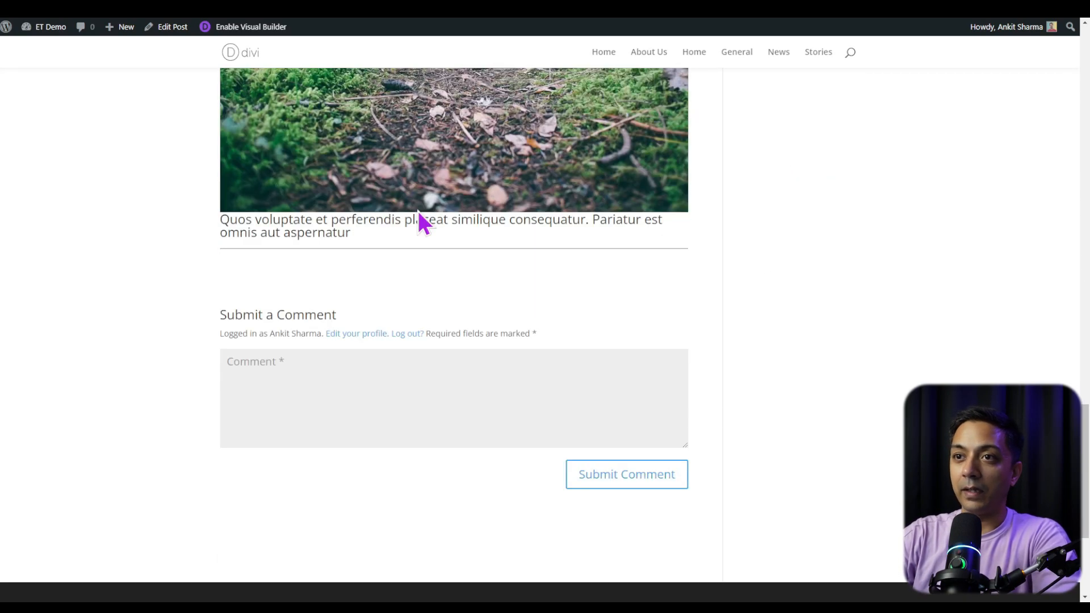
pyautogui.scroll(20, 471, 235)
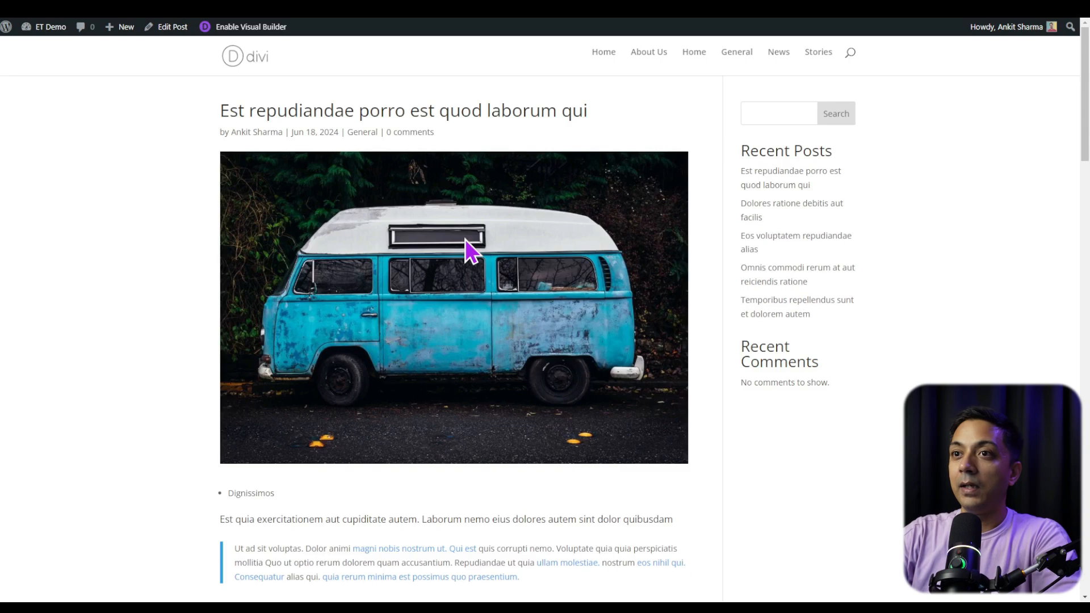
pyautogui.scroll(1, 465, 239)
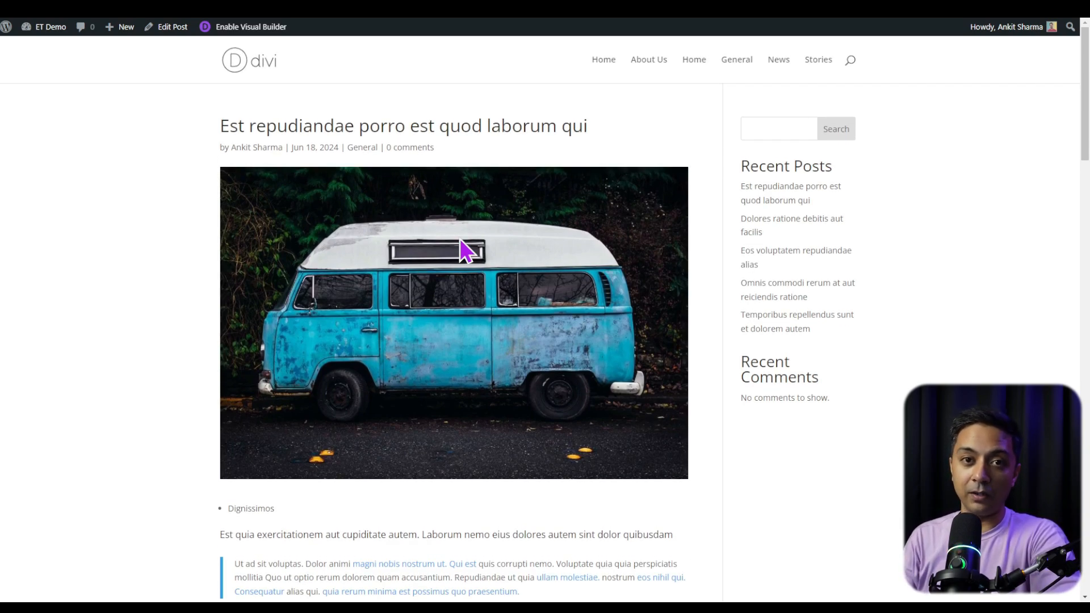
pyautogui.click(249, 64)
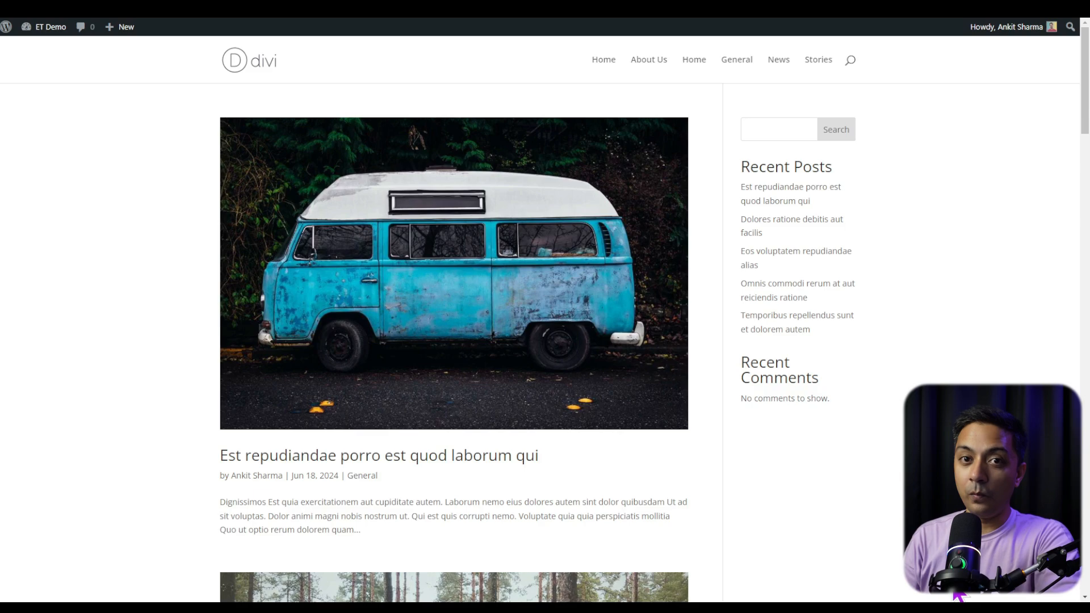
# Step: Open the pages list, view the Home page in a new tab and return to the list
pyautogui.click(261, 8)
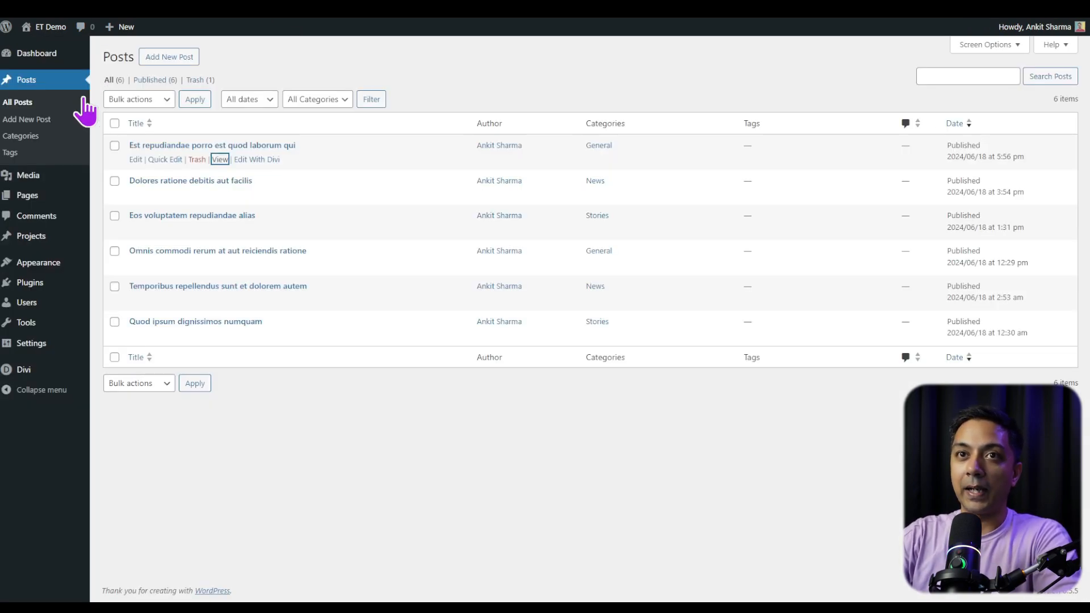
pyautogui.click(28, 197)
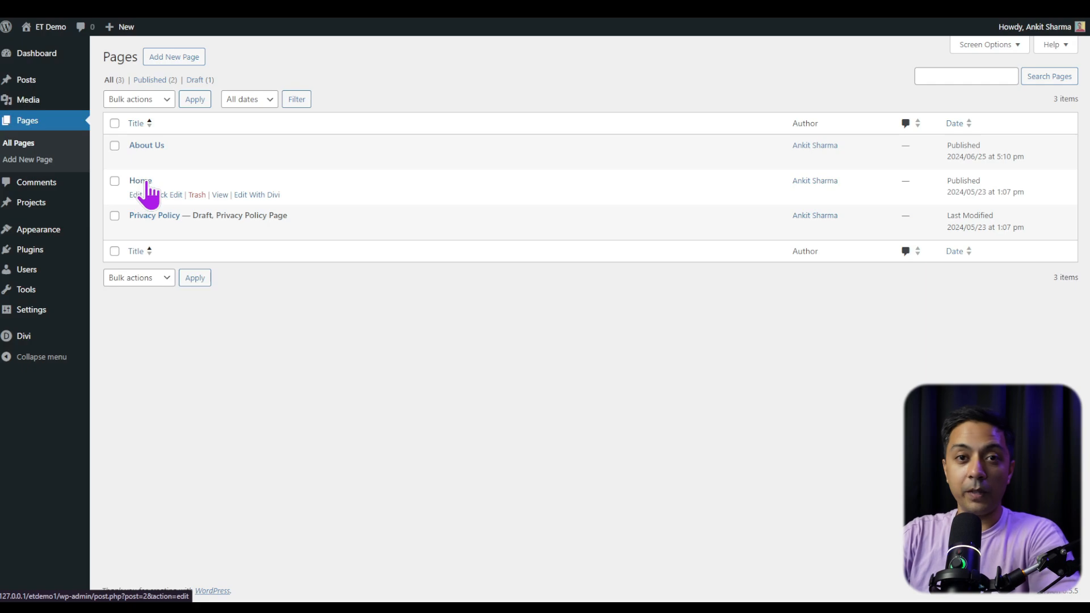
pyautogui.rightClick(220, 196)
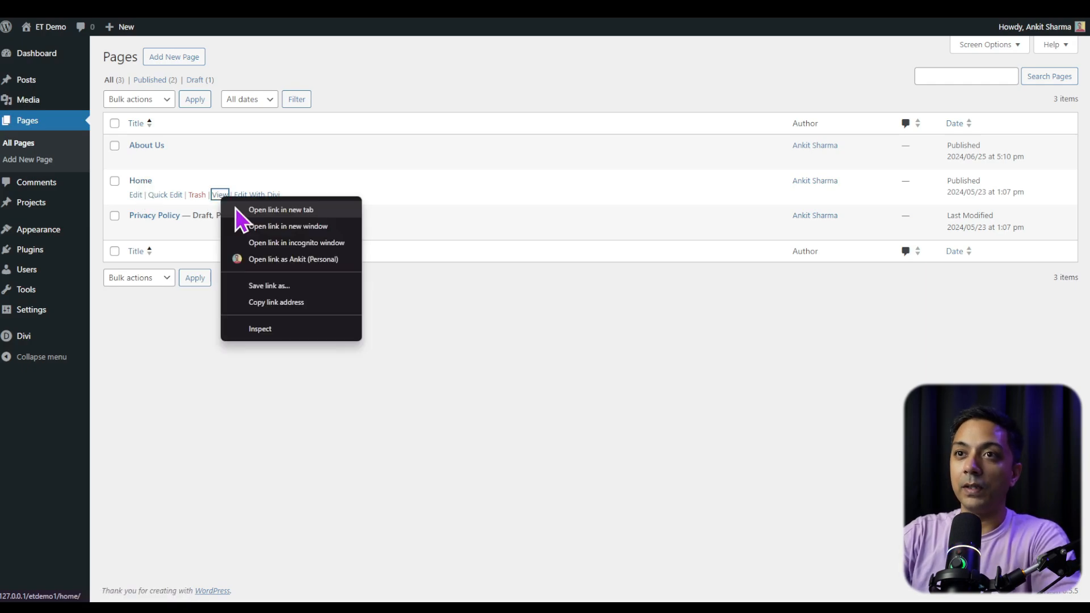
pyautogui.click(238, 213)
pyautogui.hotkey('ctrl', 'Tab')
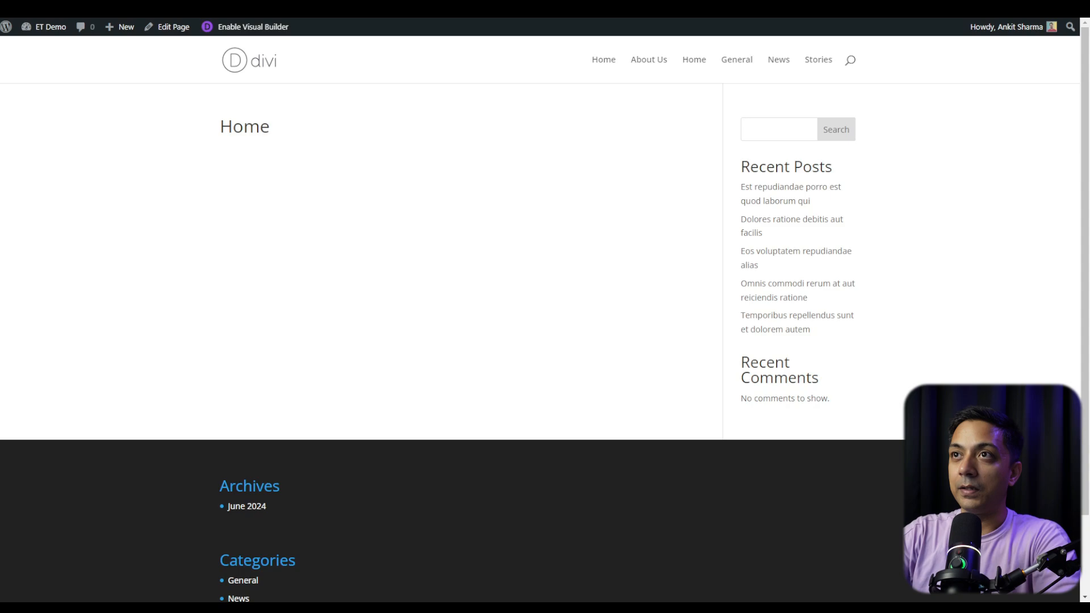
pyautogui.hotkey('ctrl', 'Tab')
pyautogui.hotkey('ctrl', 'Tab')
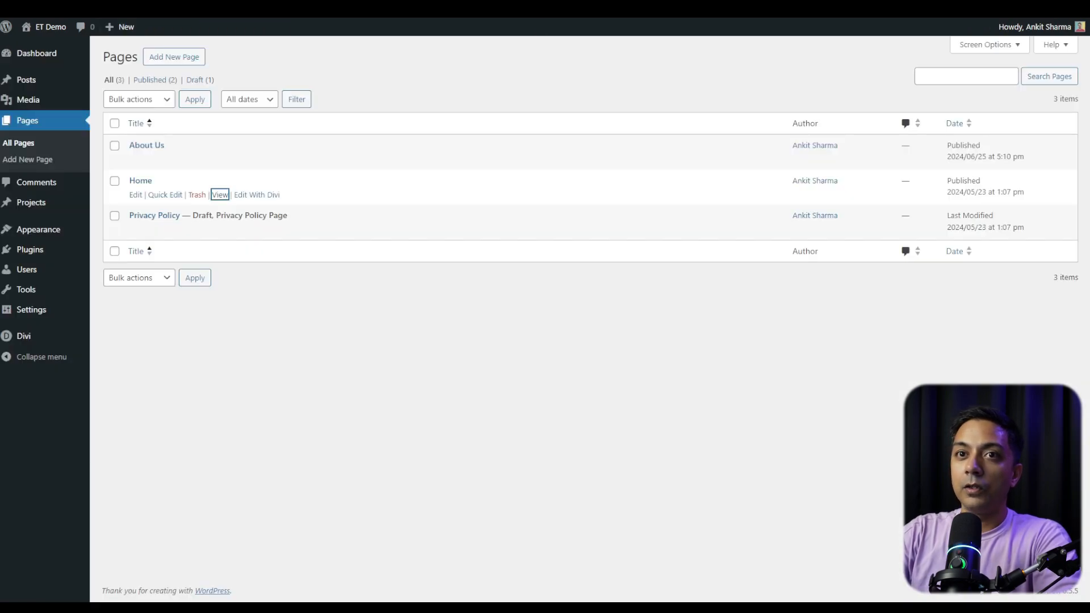
# Step: Set the homepage in the Reading Settings to the static page Home, save, and check the site's front page
pyautogui.moveTo(18, 316)
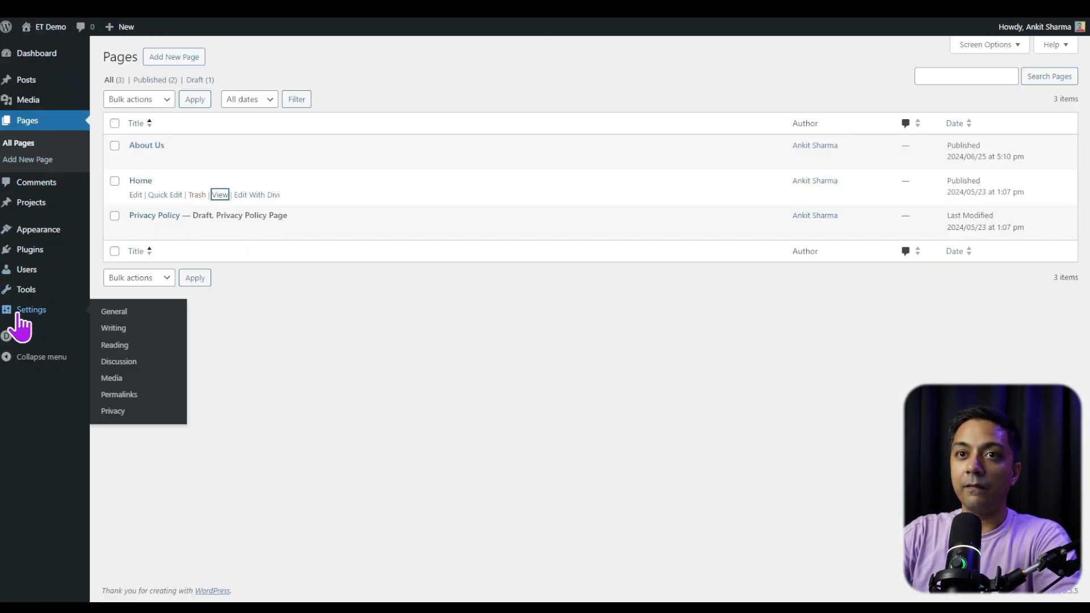
pyautogui.click(126, 348)
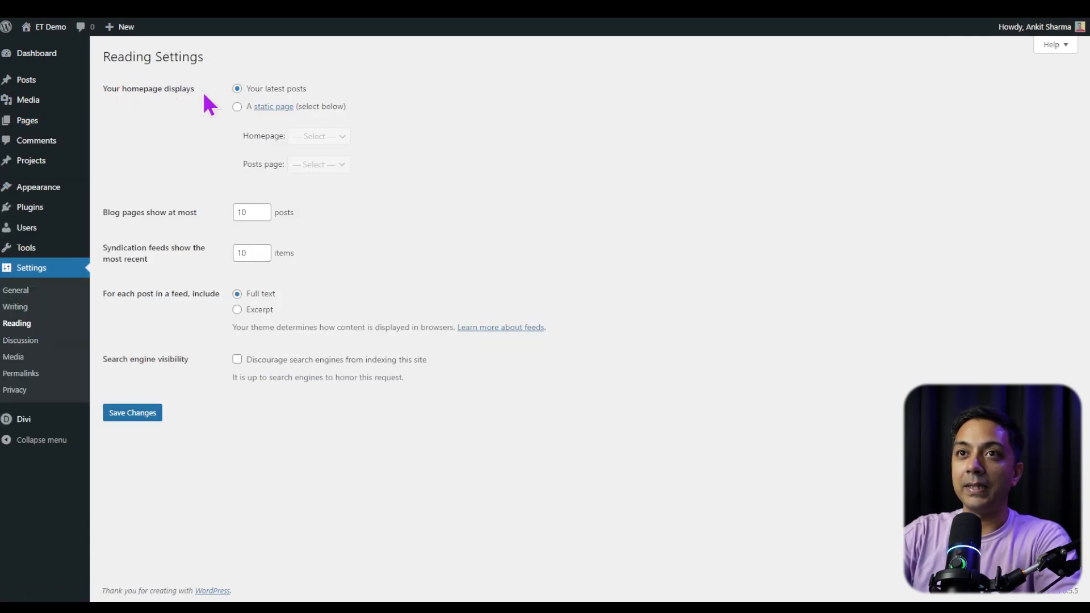
pyautogui.click(237, 107)
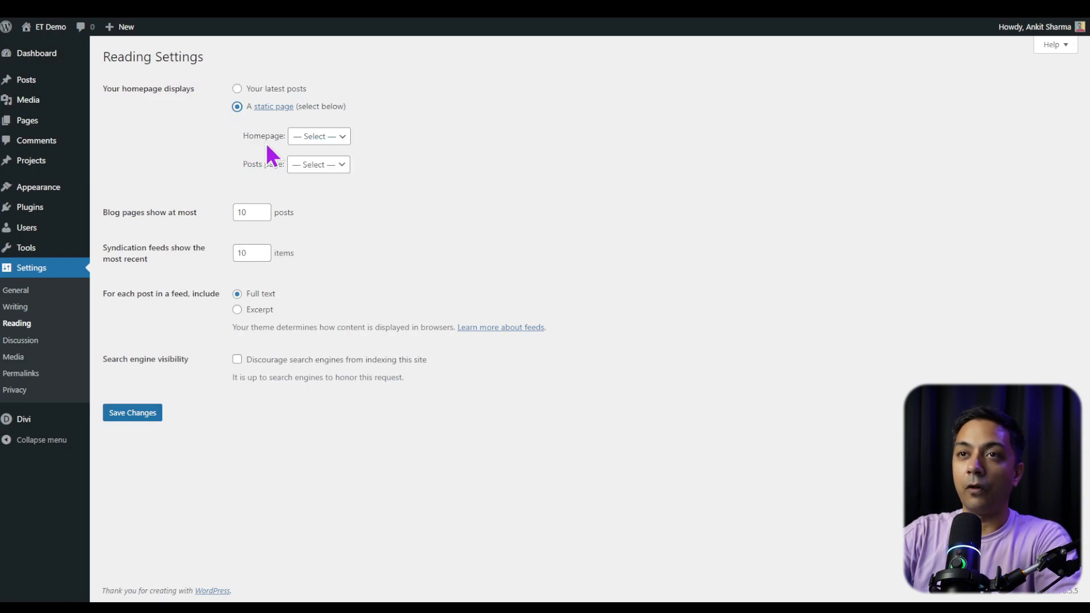
pyautogui.click(311, 138)
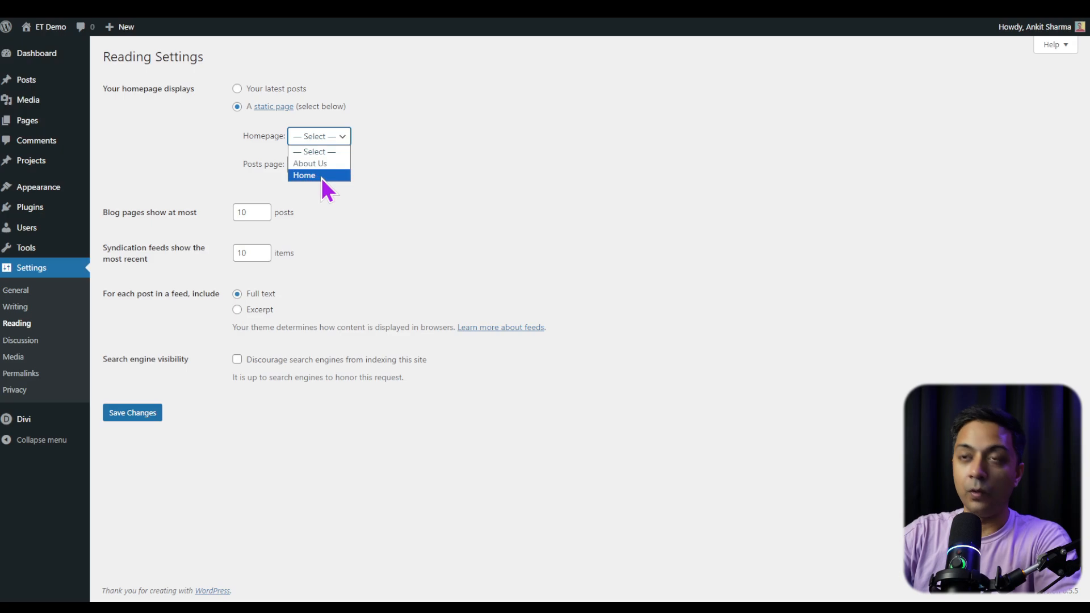
pyautogui.click(319, 177)
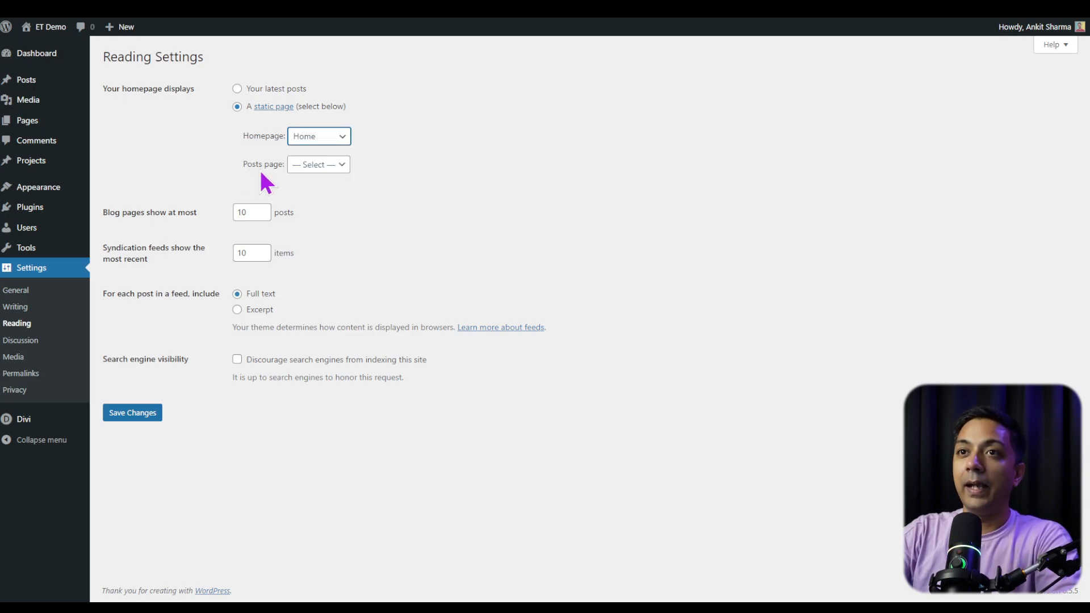
pyautogui.click(310, 166)
pyautogui.click(382, 170)
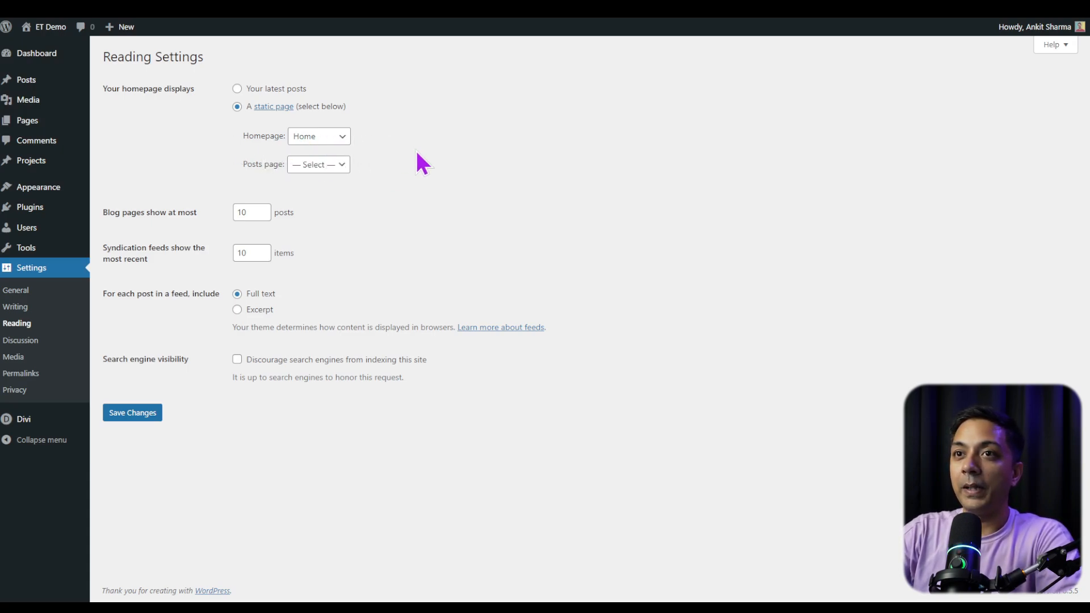
pyautogui.click(128, 417)
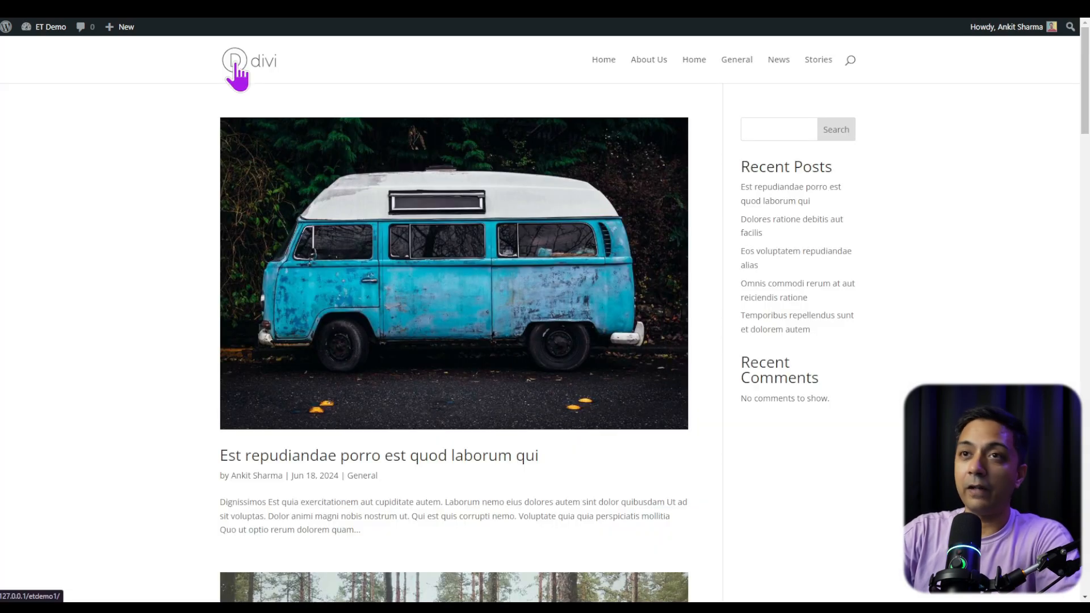
pyautogui.click(235, 70)
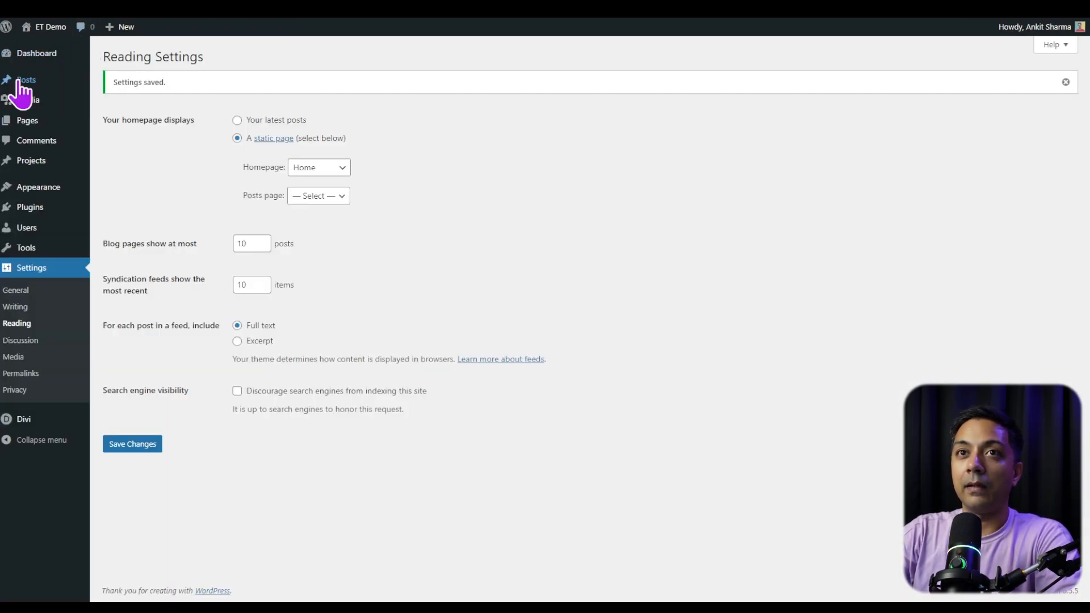
# Step: Review the post categories and create a menu named Top Menu assigned to the Primary Menu location
pyautogui.moveTo(85, 83)
pyautogui.click(145, 120)
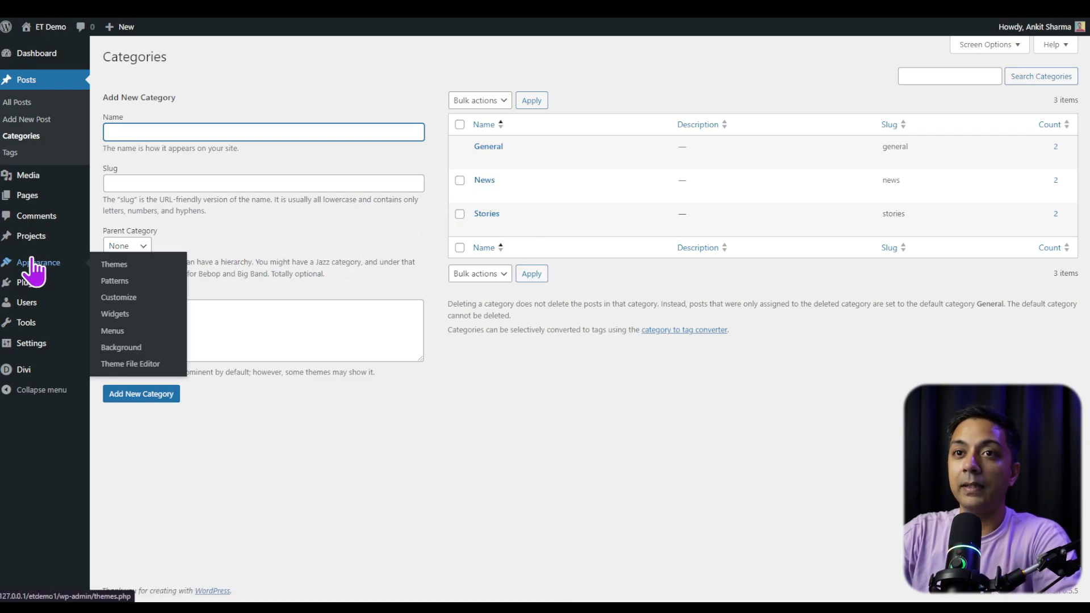
pyautogui.click(120, 335)
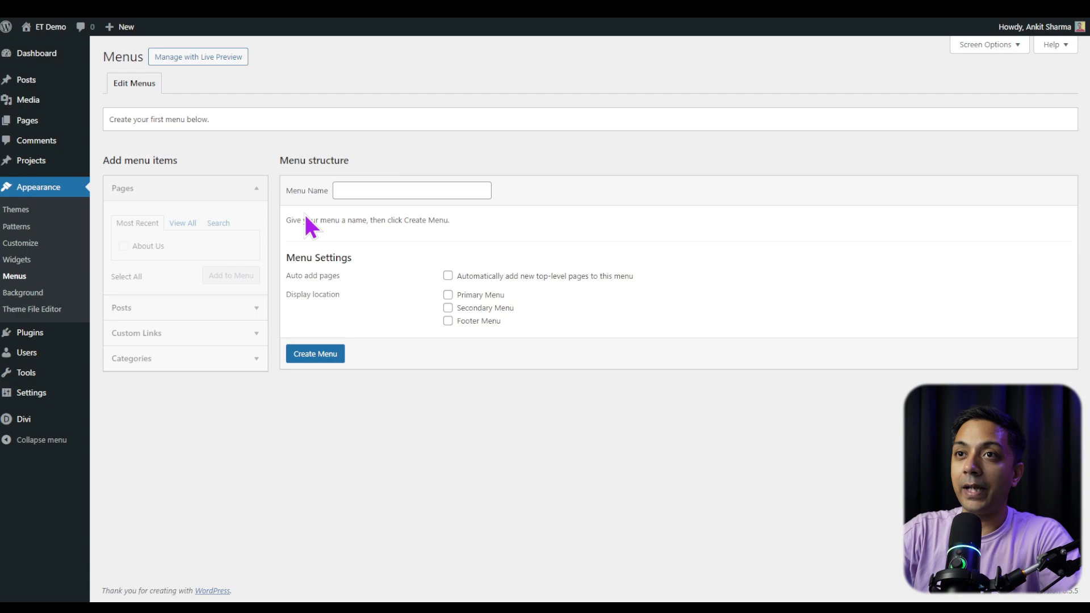
pyautogui.click(393, 188)
pyautogui.write('Top')
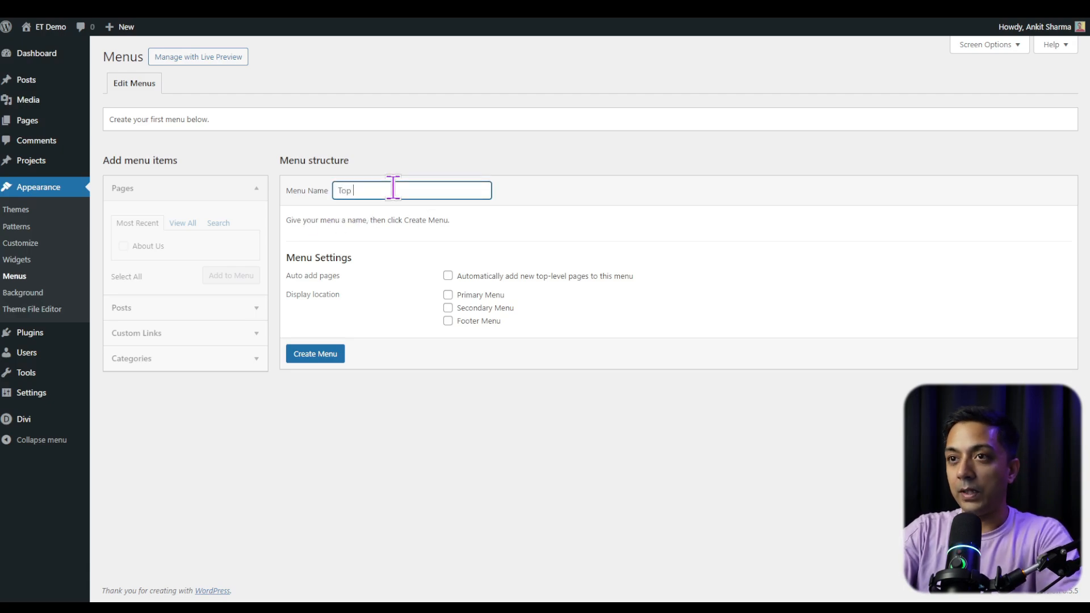
pyautogui.write(' Menu')
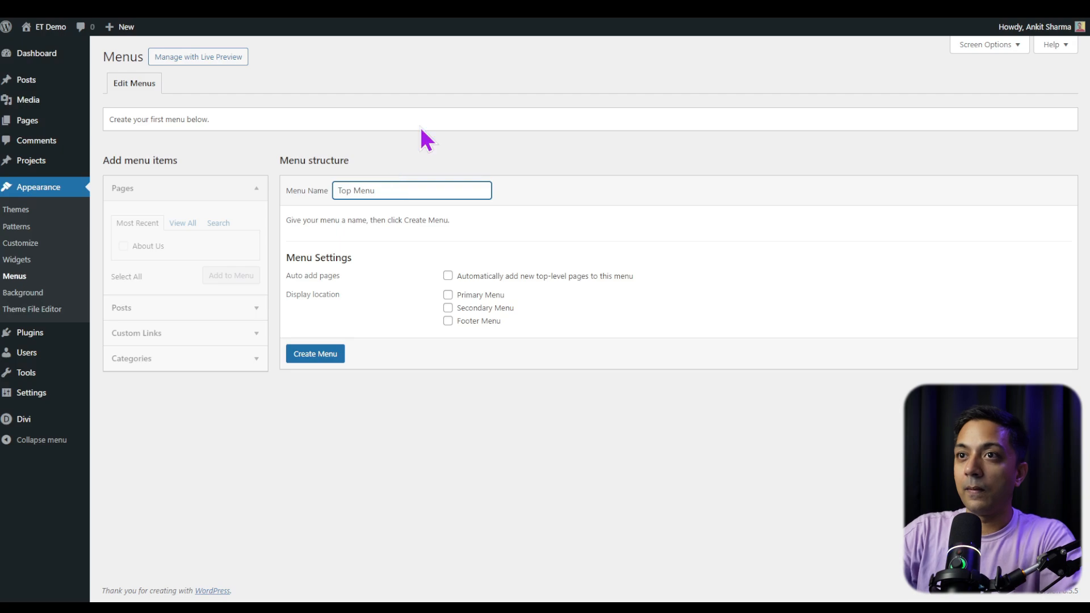
pyautogui.click(448, 296)
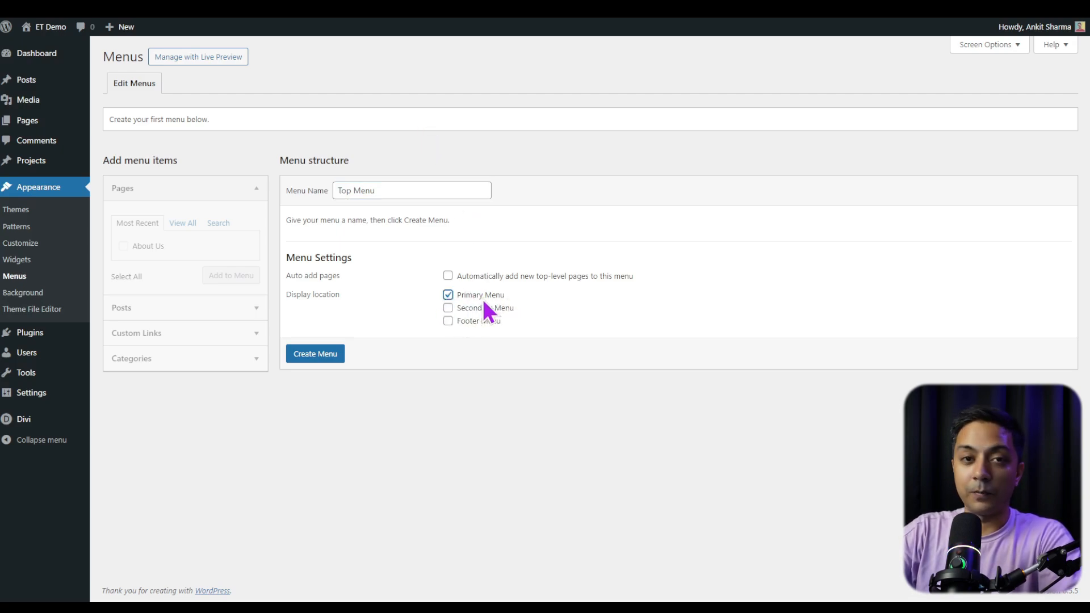
pyautogui.click(315, 356)
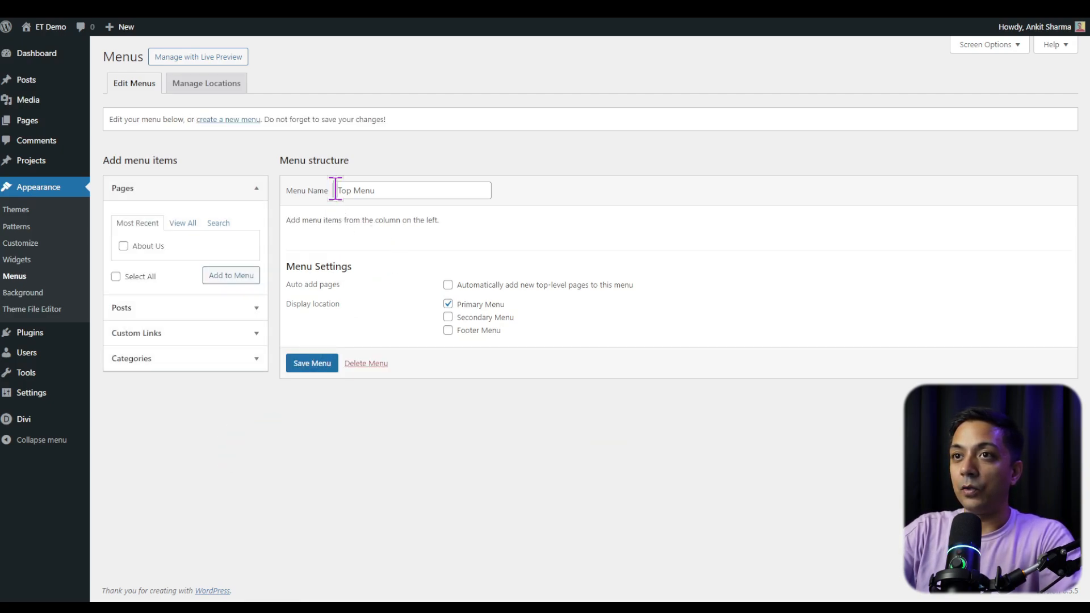
# Step: Add the General, News and Stories categories as items to Top Menu
pyautogui.click(196, 359)
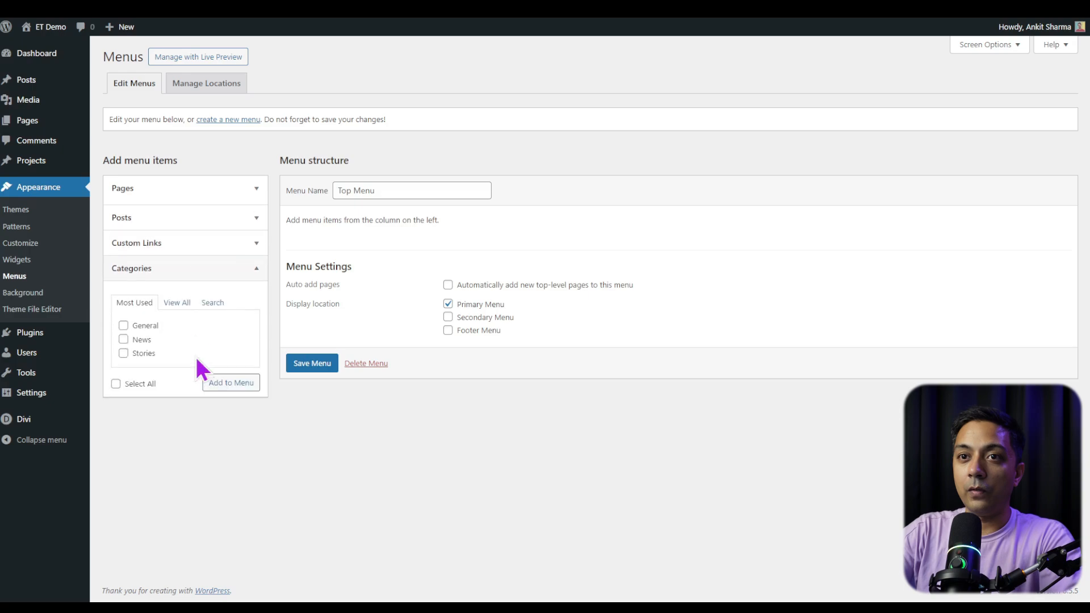
pyautogui.click(176, 299)
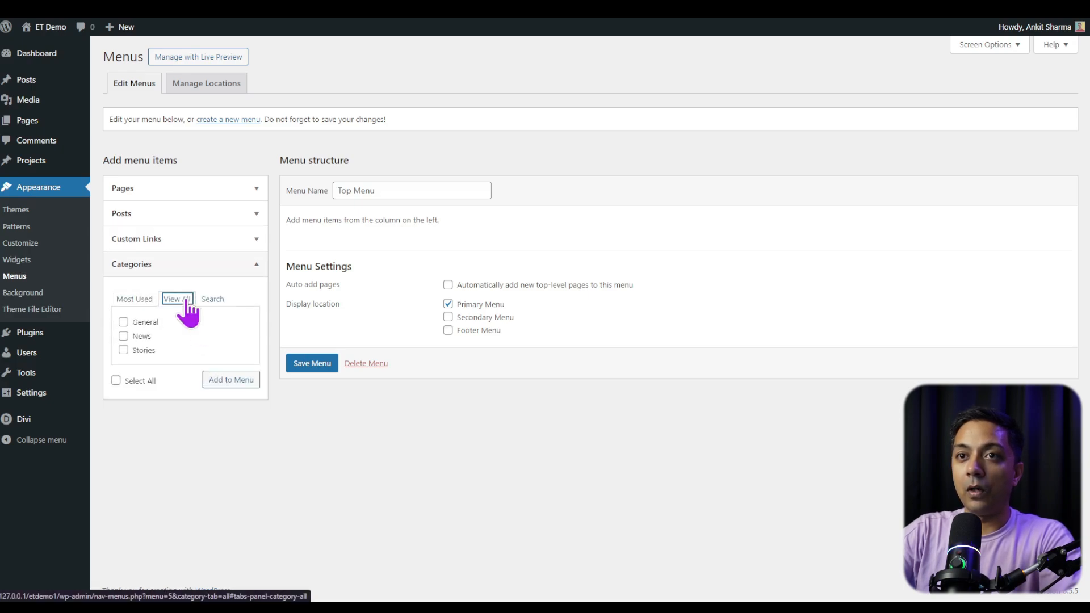
pyautogui.click(123, 322)
pyautogui.click(123, 336)
pyautogui.click(123, 350)
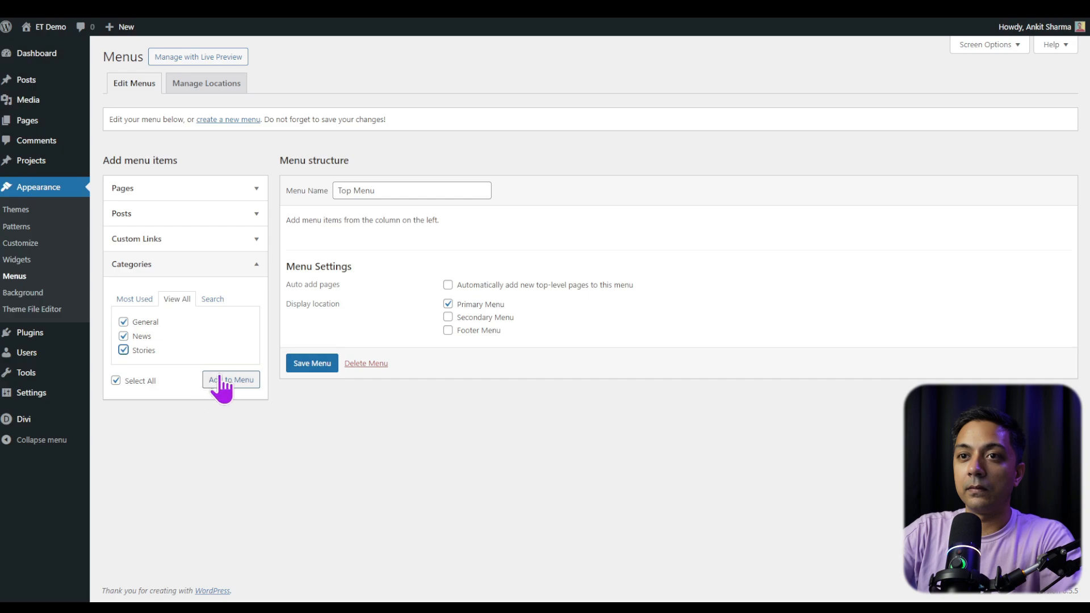
pyautogui.click(233, 385)
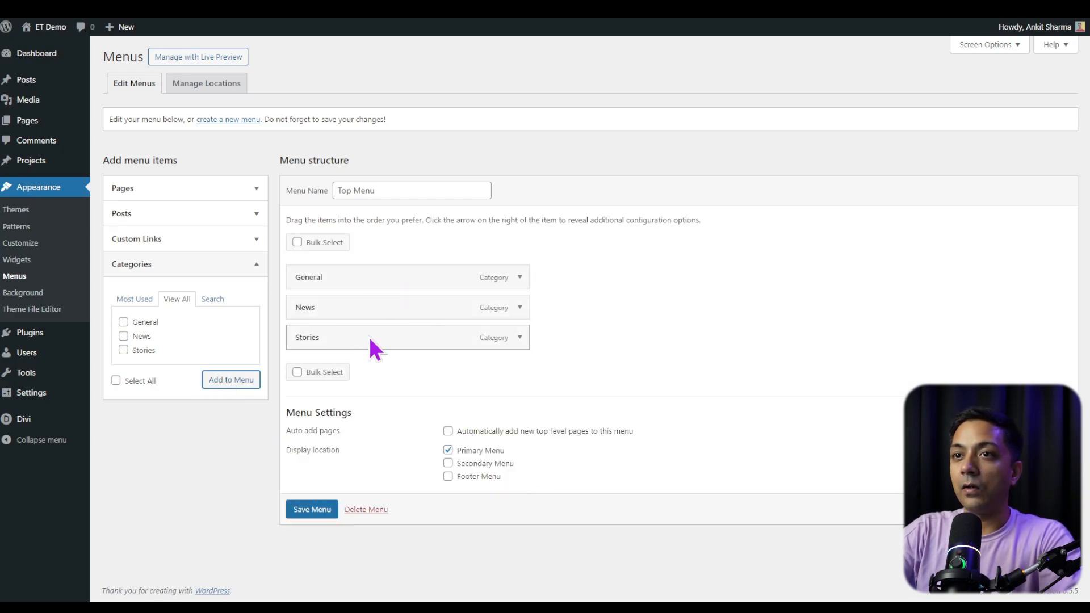
# Step: Add the Home front page as the first item of Top Menu, above the categories, and save the menu
pyautogui.click(252, 190)
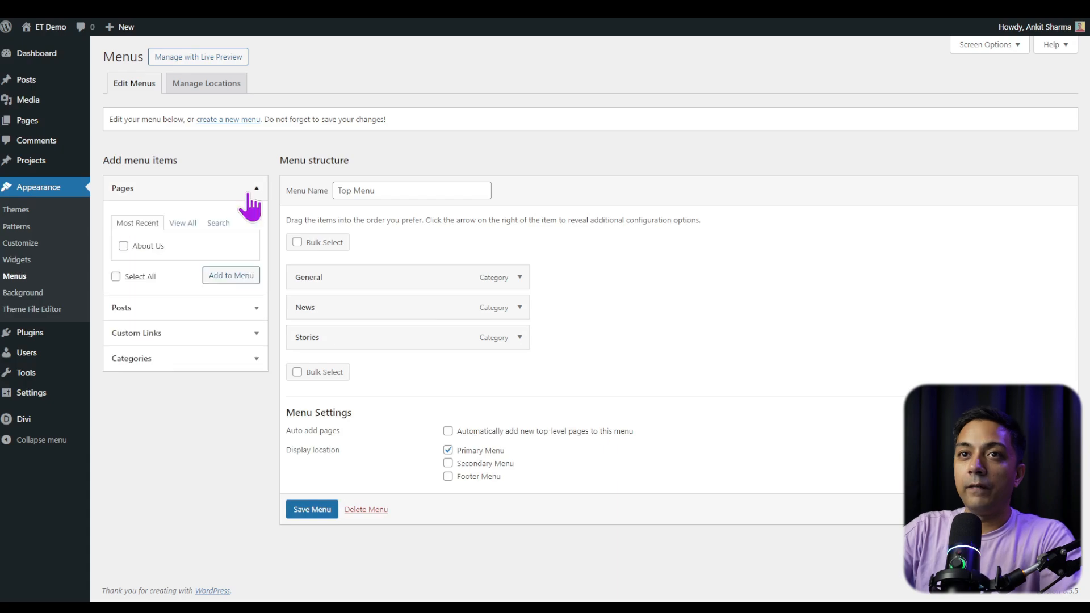
pyautogui.click(183, 222)
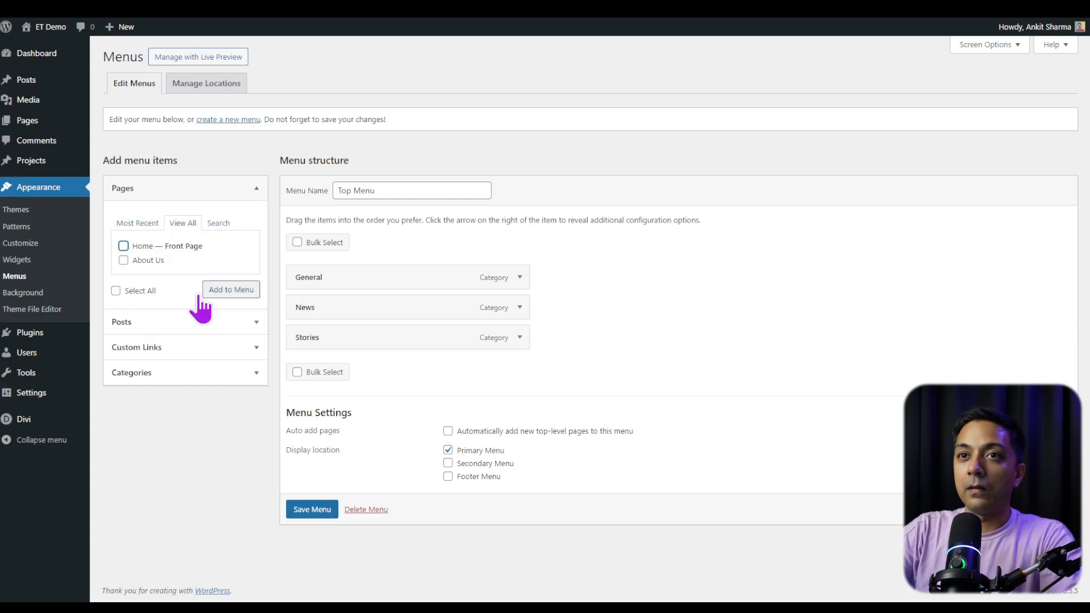
pyautogui.click(124, 245)
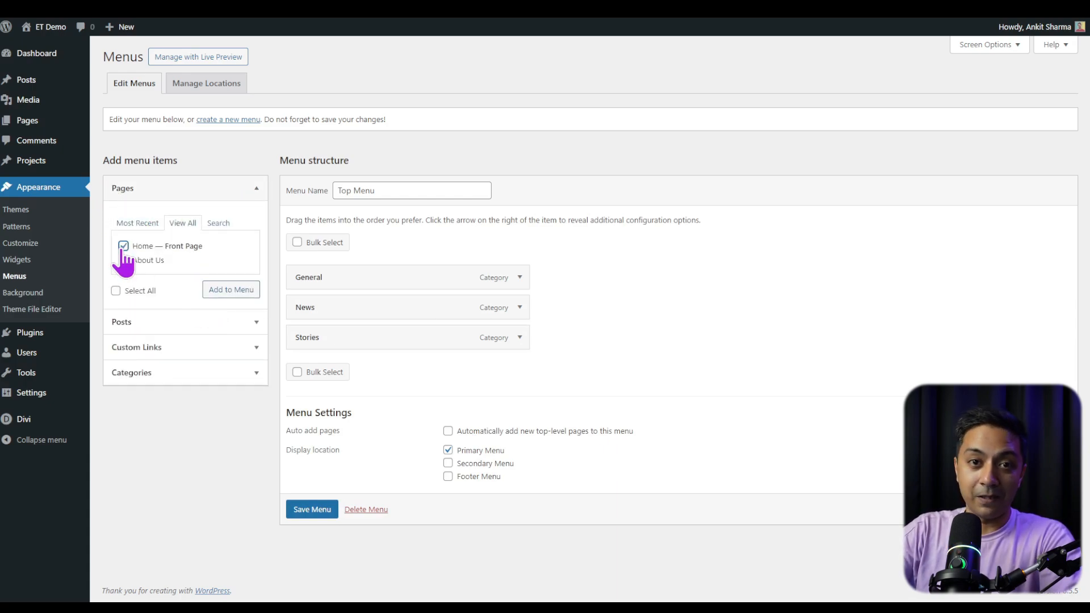
pyautogui.click(228, 291)
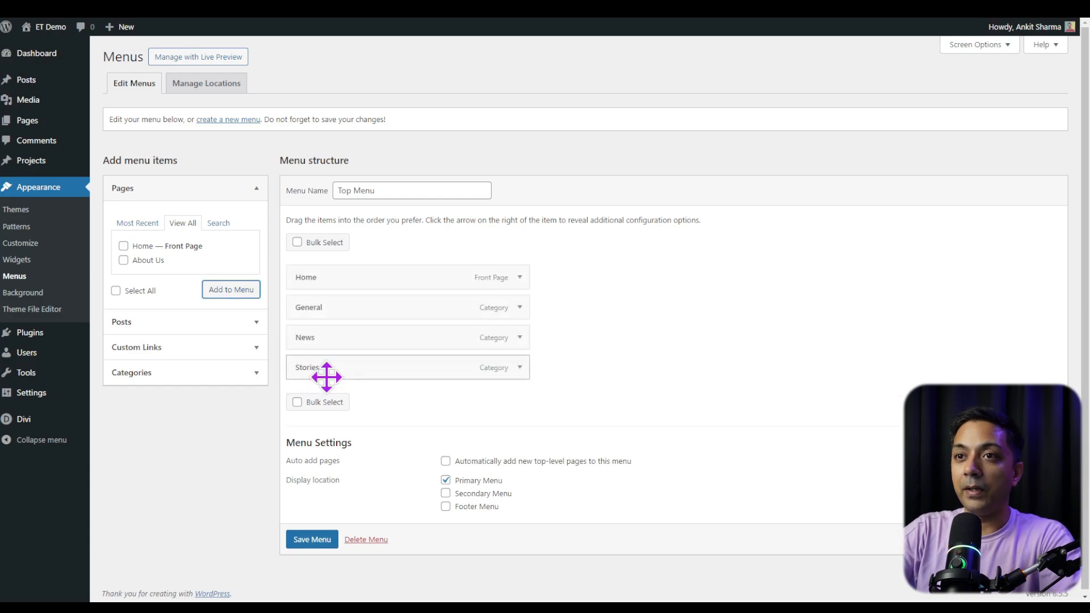
pyautogui.moveTo(323, 377); pyautogui.dragTo(333, 278)
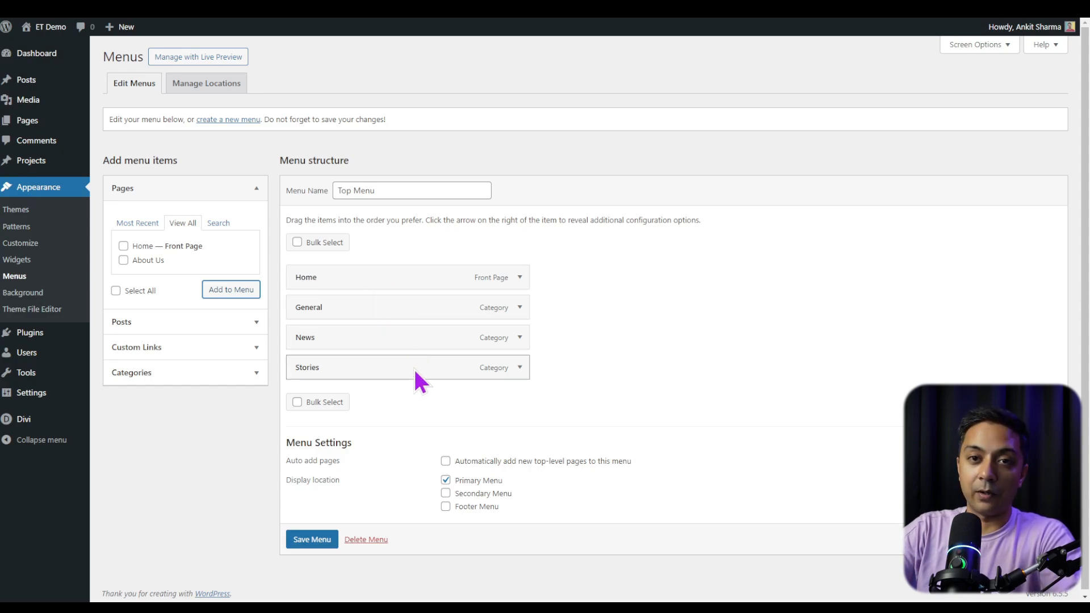
pyautogui.click(318, 542)
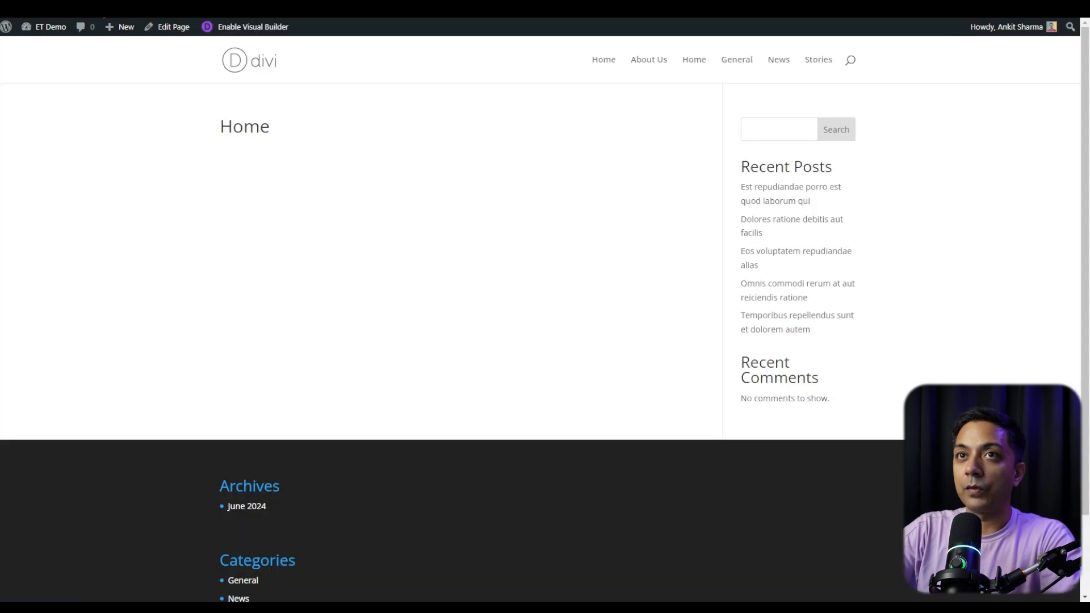
# Step: Reload the site's front page to check the header navigation, and open and close the header search field
pyautogui.click(50, 4)
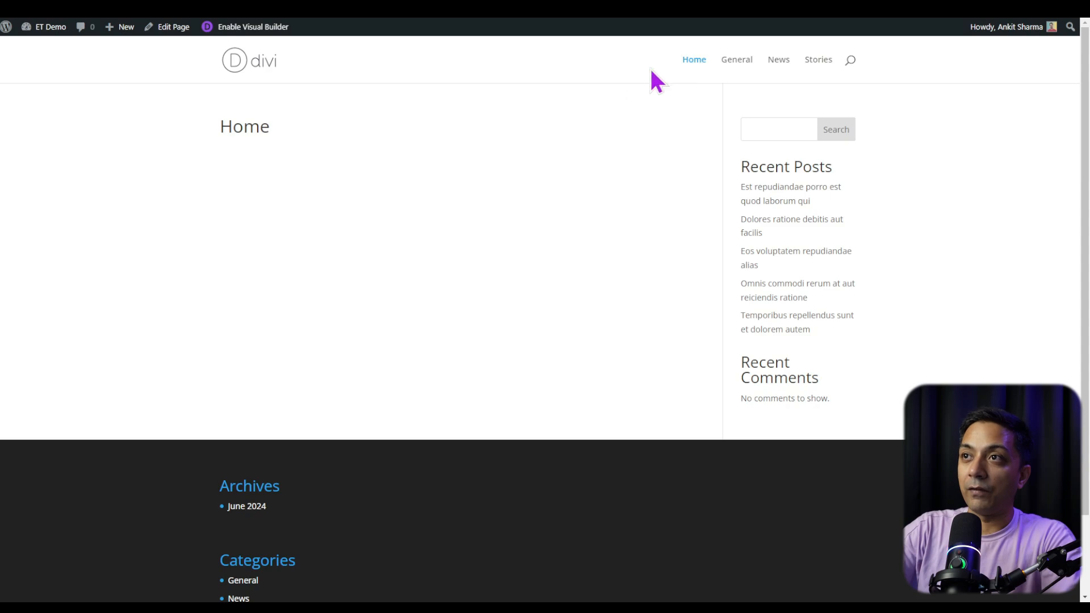
pyautogui.click(852, 61)
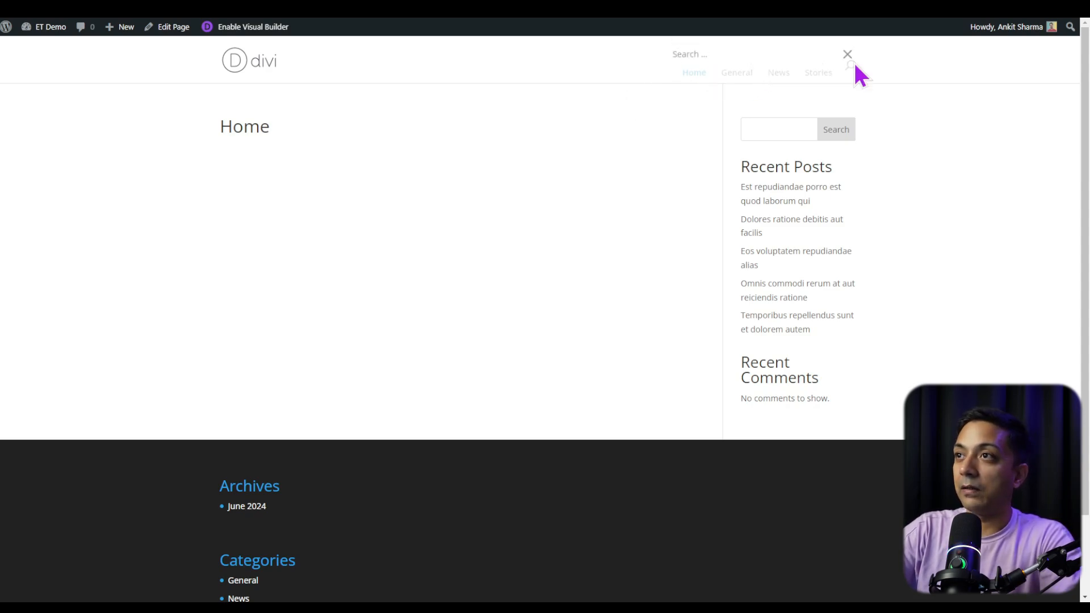
pyautogui.click(852, 61)
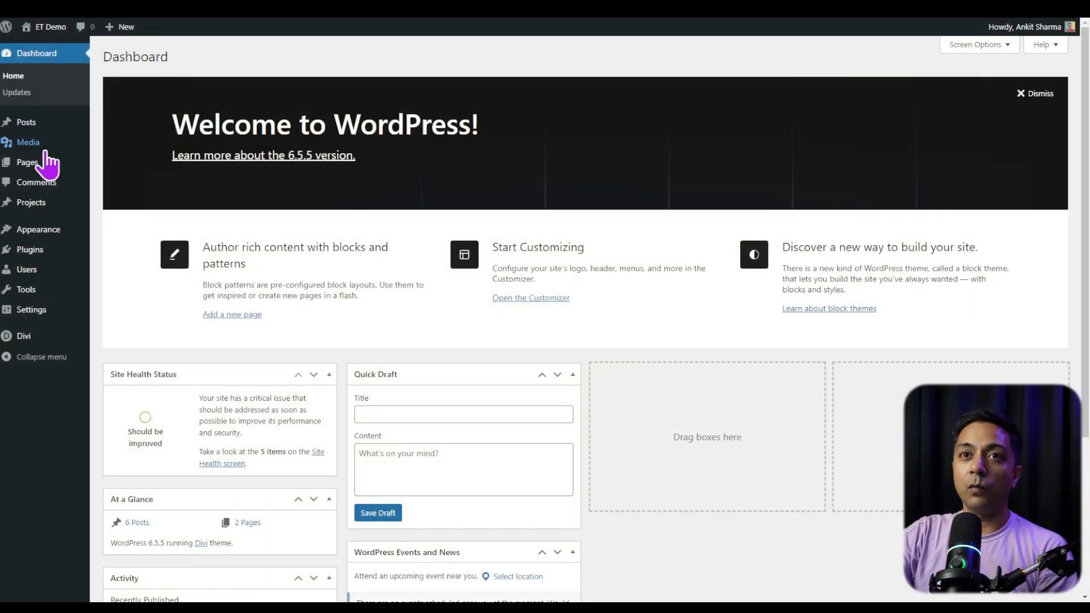
# Step: Open the Home page for editing, launch the Divi Builder and choose to start from a premade layout
pyautogui.moveTo(25, 167)
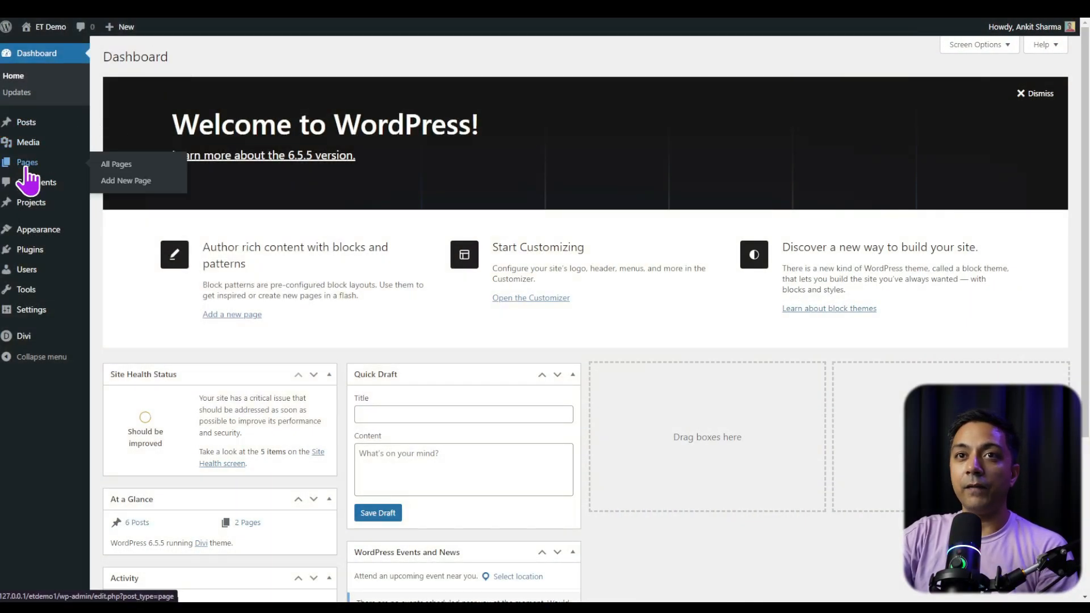
pyautogui.click(113, 166)
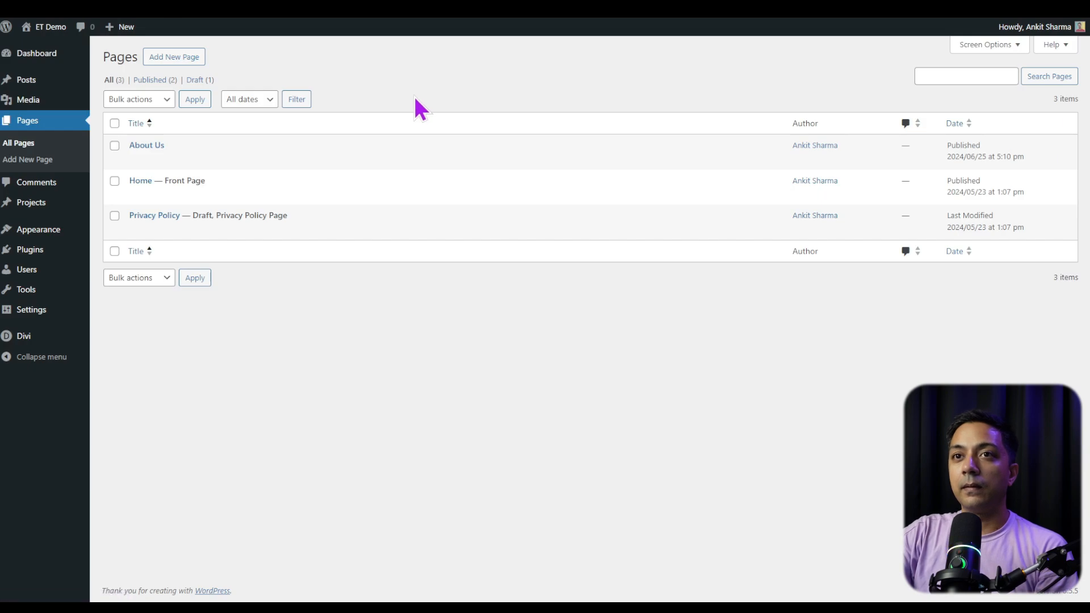
pyautogui.moveTo(137, 176)
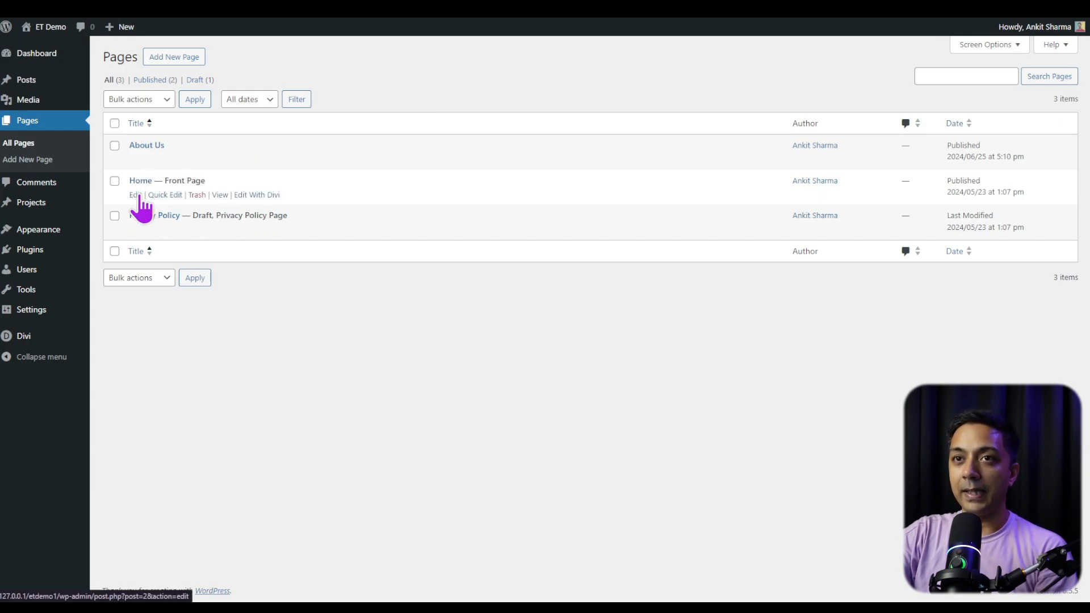
pyautogui.click(136, 195)
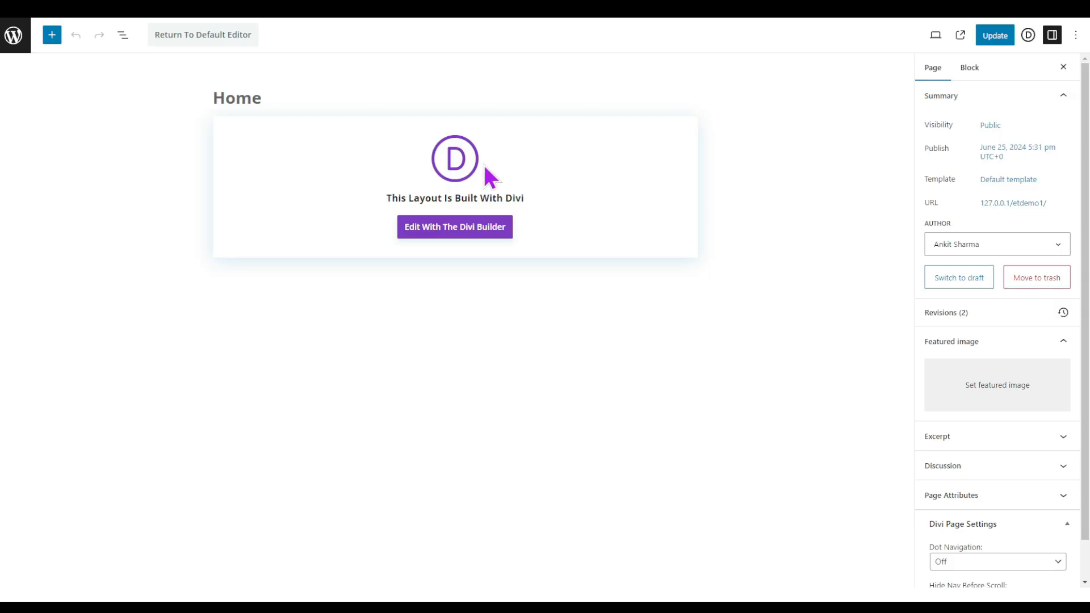
pyautogui.click(456, 231)
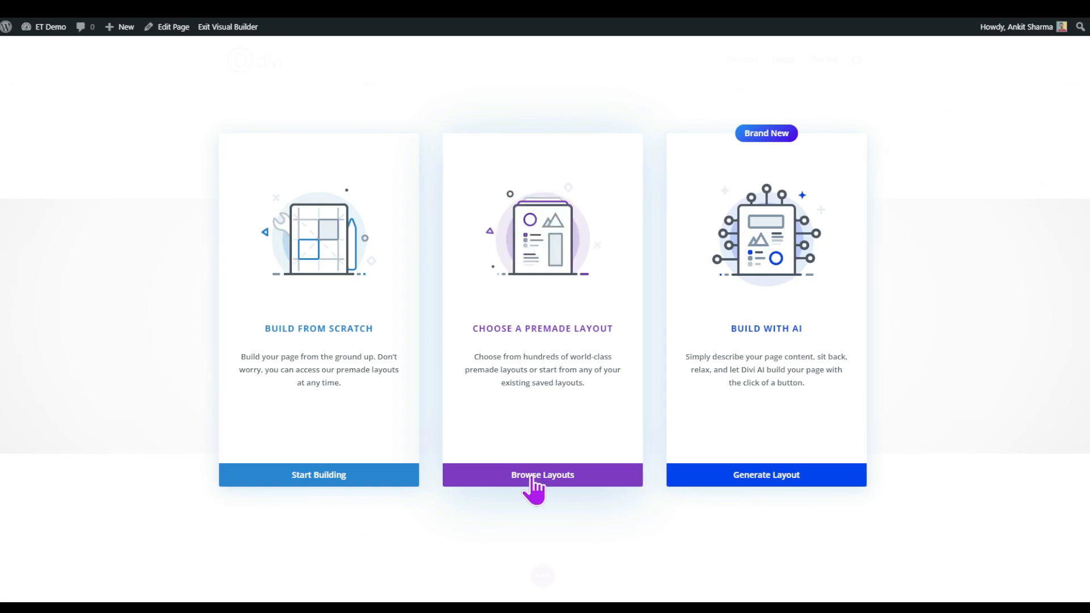
pyautogui.click(551, 483)
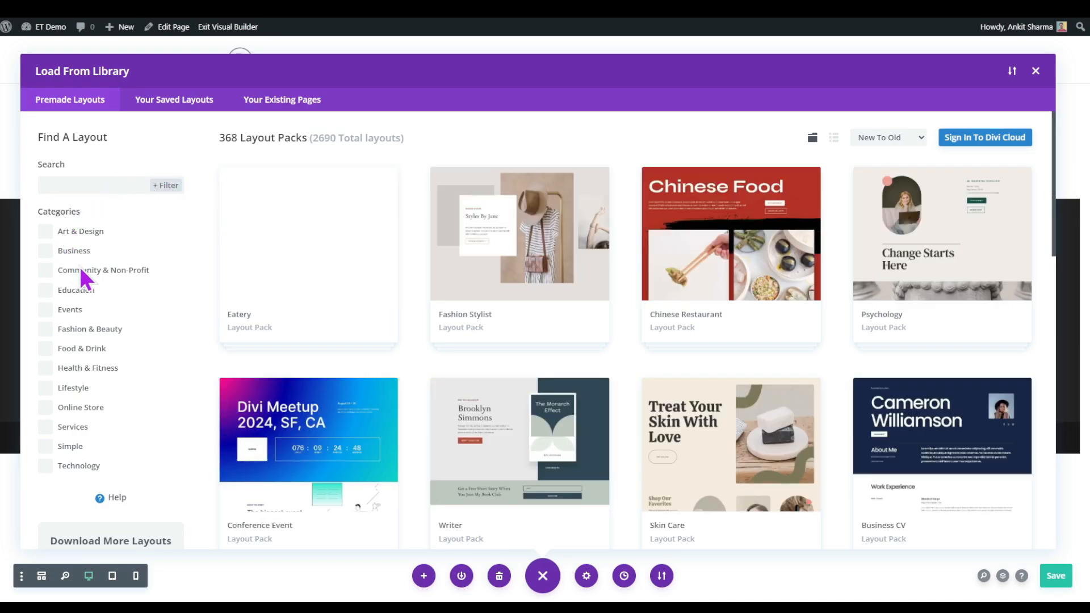
# Step: Examine the layout categories and the range of premade layout packs in the Divi library
pyautogui.scroll(-4, 101, 356)
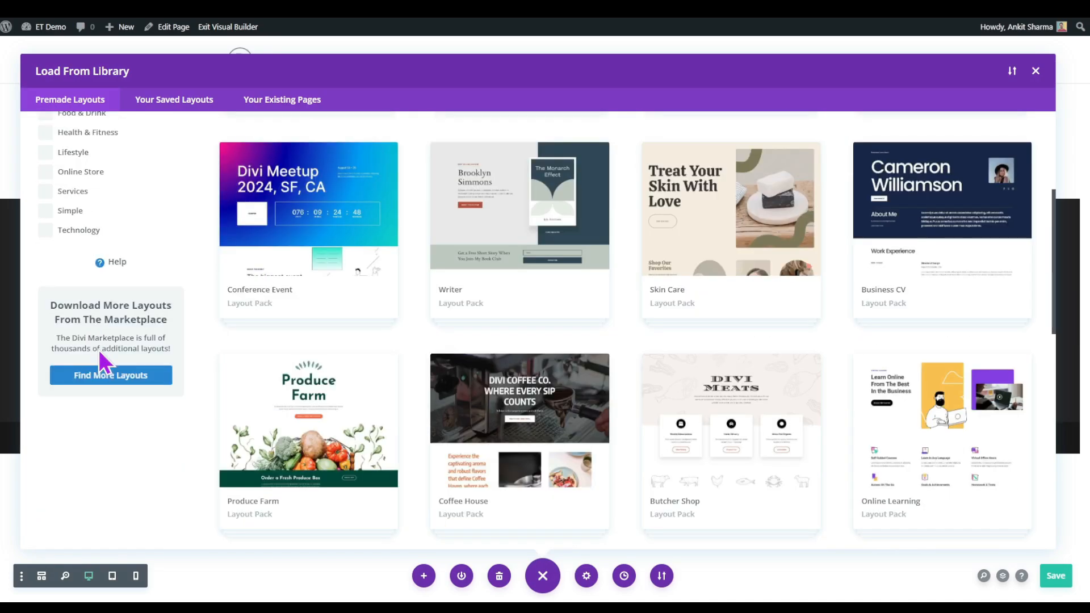
pyautogui.scroll(4, 101, 356)
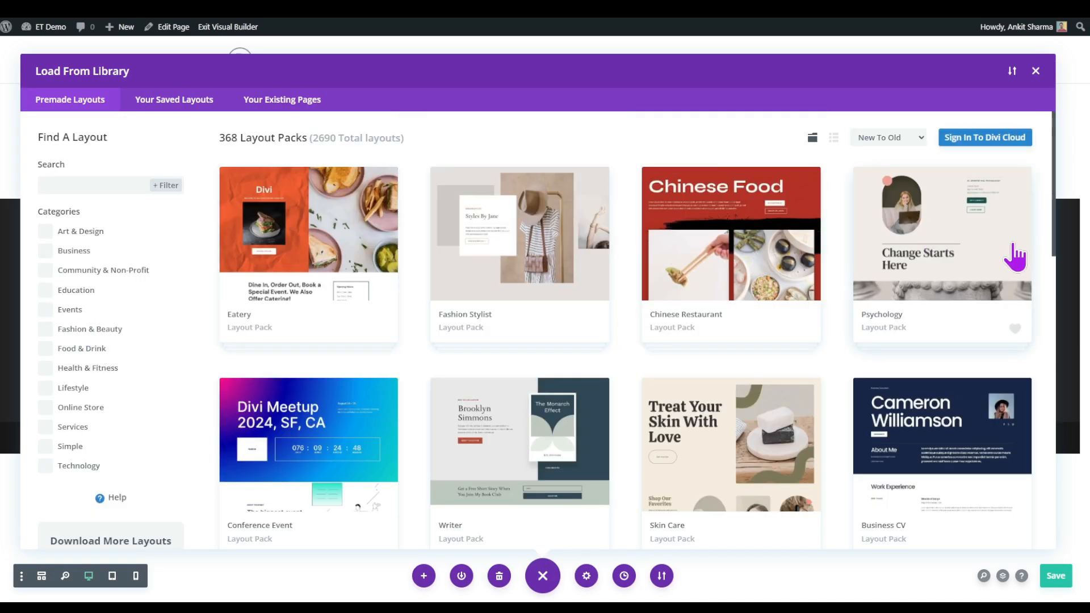
pyautogui.scroll(-3, 568, 346)
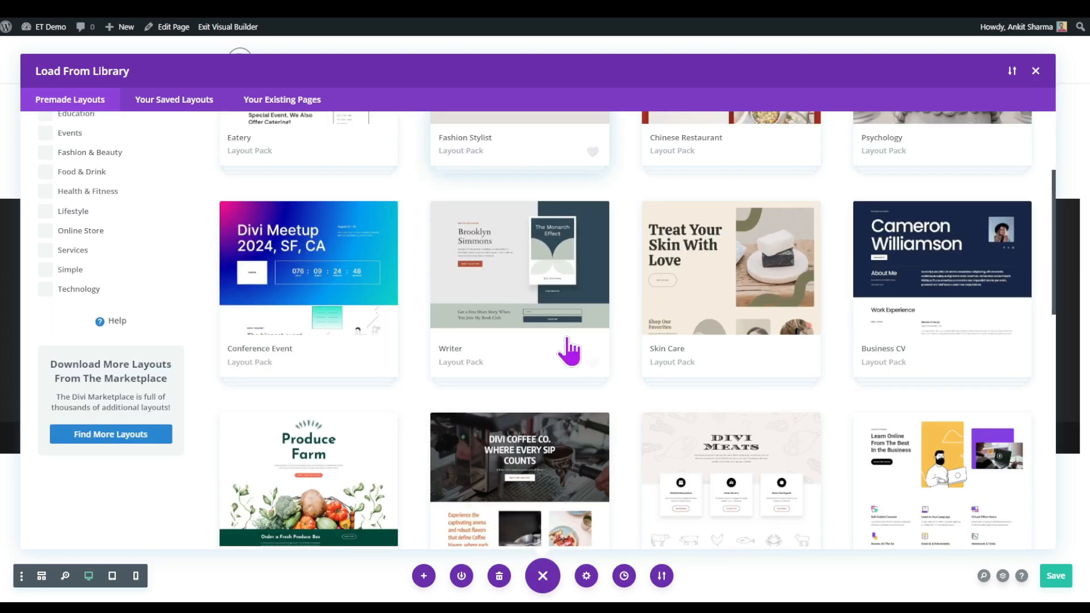
pyautogui.scroll(3, 567, 346)
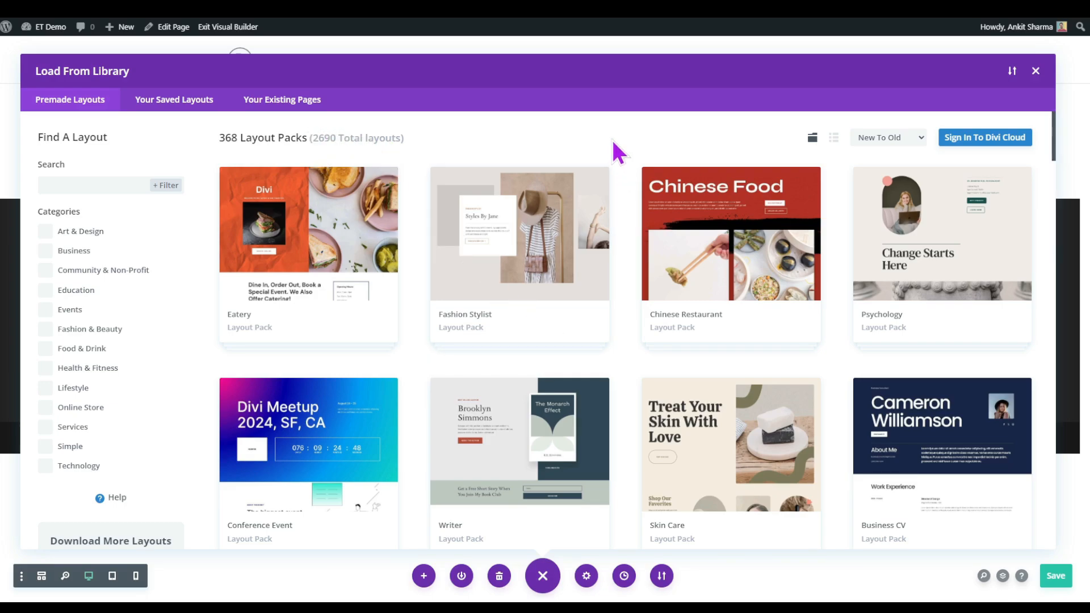
pyautogui.scroll(-7, 628, 255)
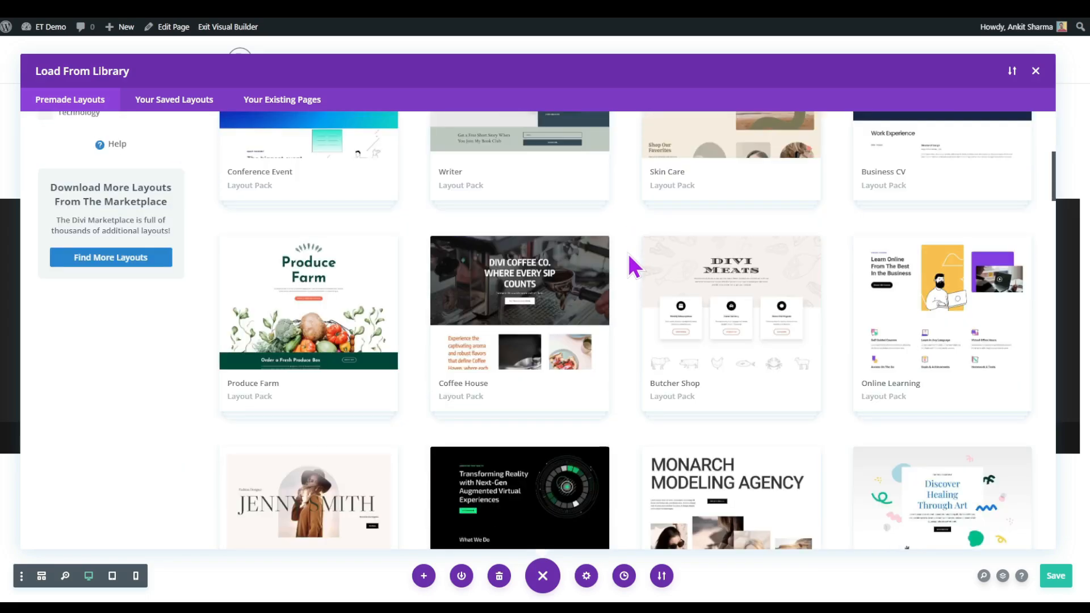
pyautogui.scroll(-11, 628, 253)
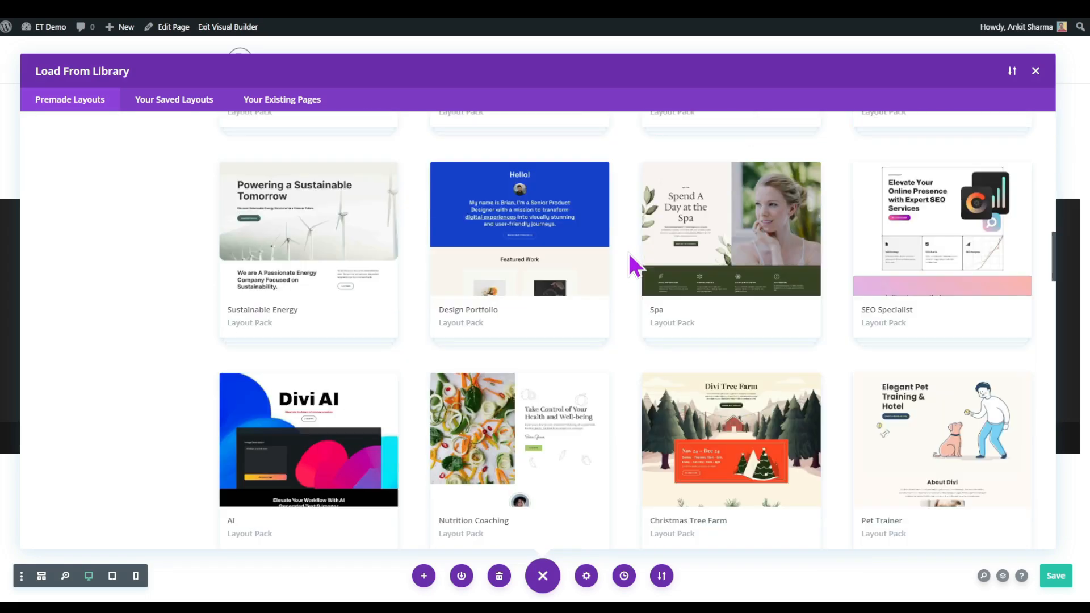
pyautogui.scroll(-10, 628, 252)
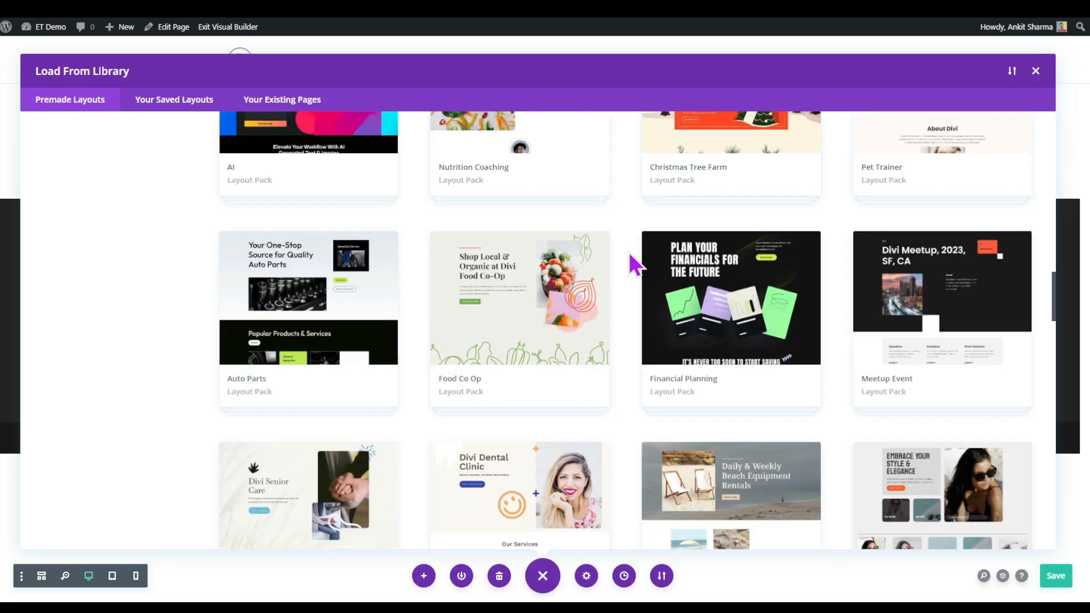
pyautogui.scroll(-1, 629, 256)
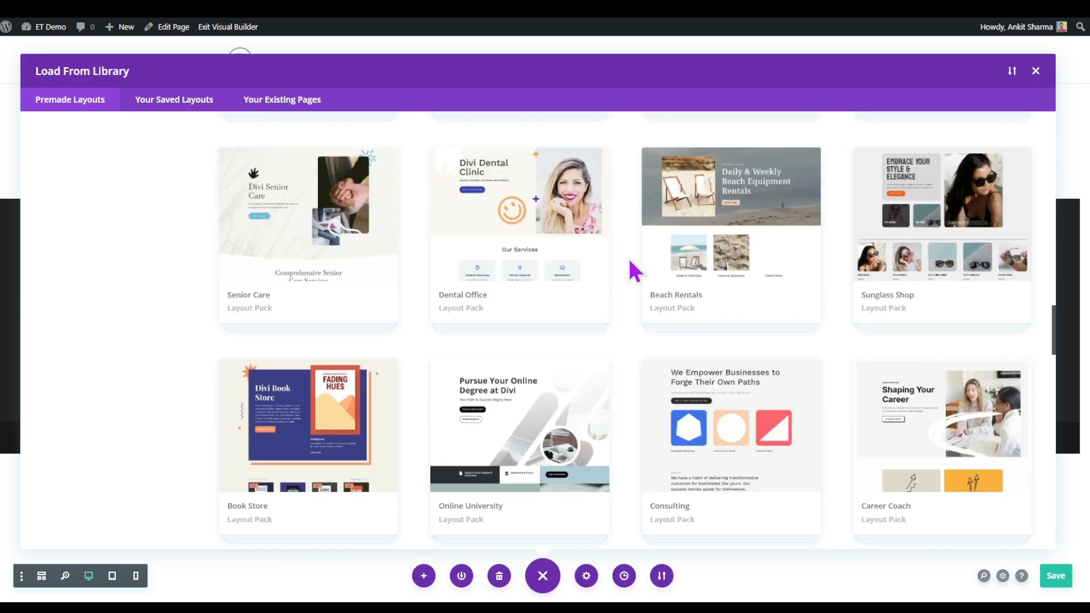
pyautogui.scroll(-5, 628, 258)
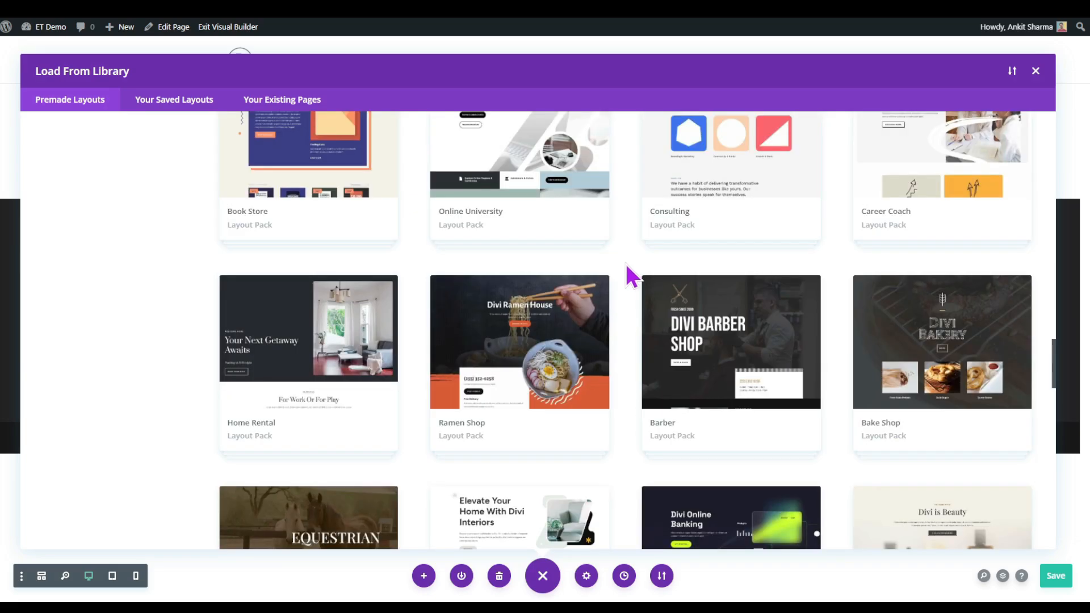
pyautogui.scroll(-8, 625, 263)
pyautogui.scroll(-1, 599, 338)
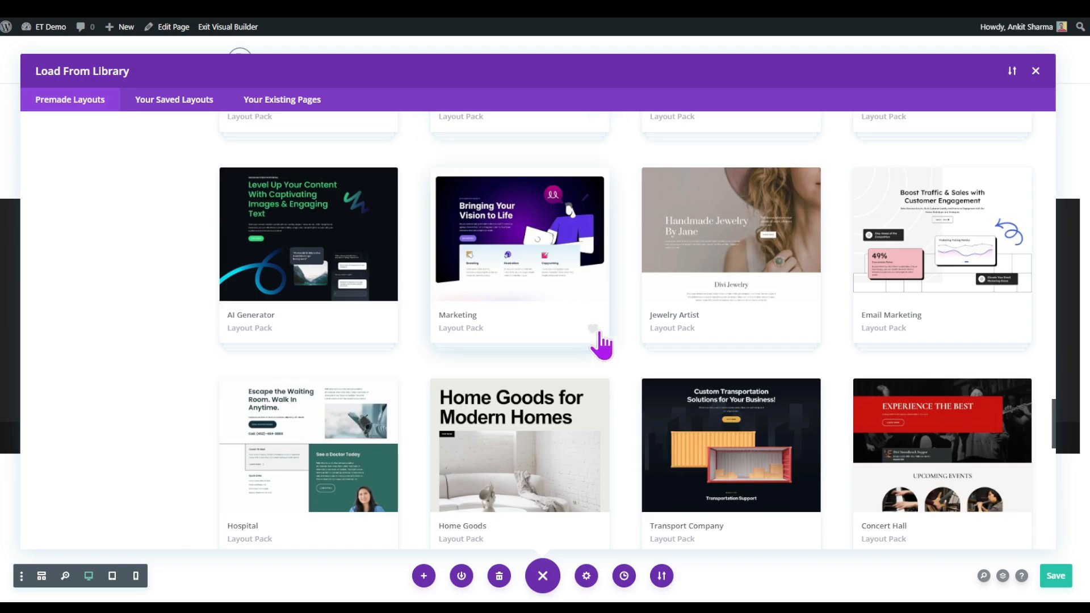
# Step: Search the premade layouts for "fashion" and open the details of the Fashion Stylist Home Page layout
pyautogui.scroll(-7, 600, 341)
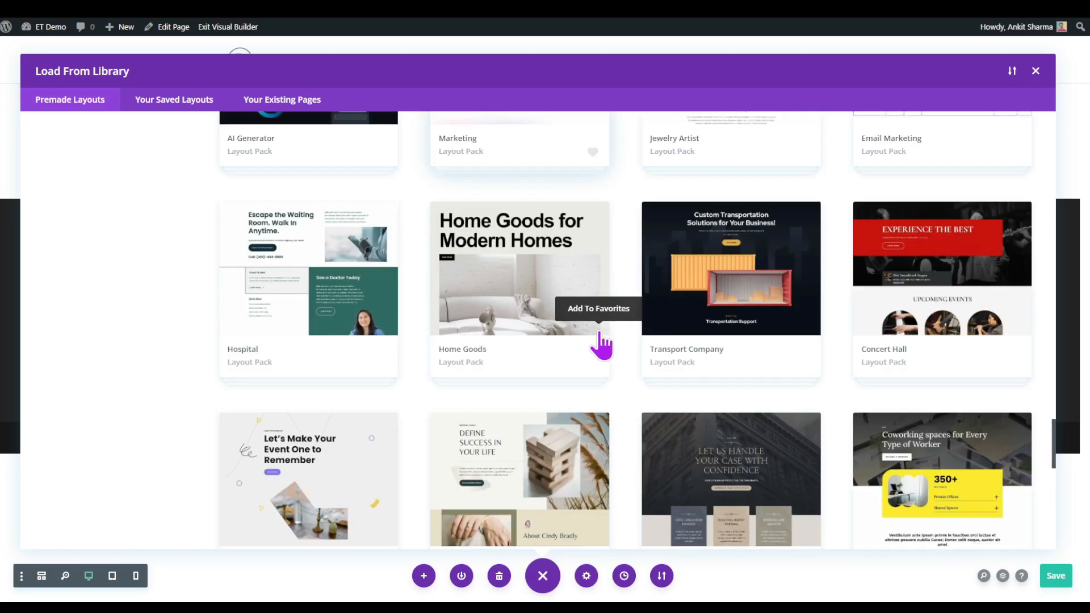
pyautogui.scroll(-4, 663, 375)
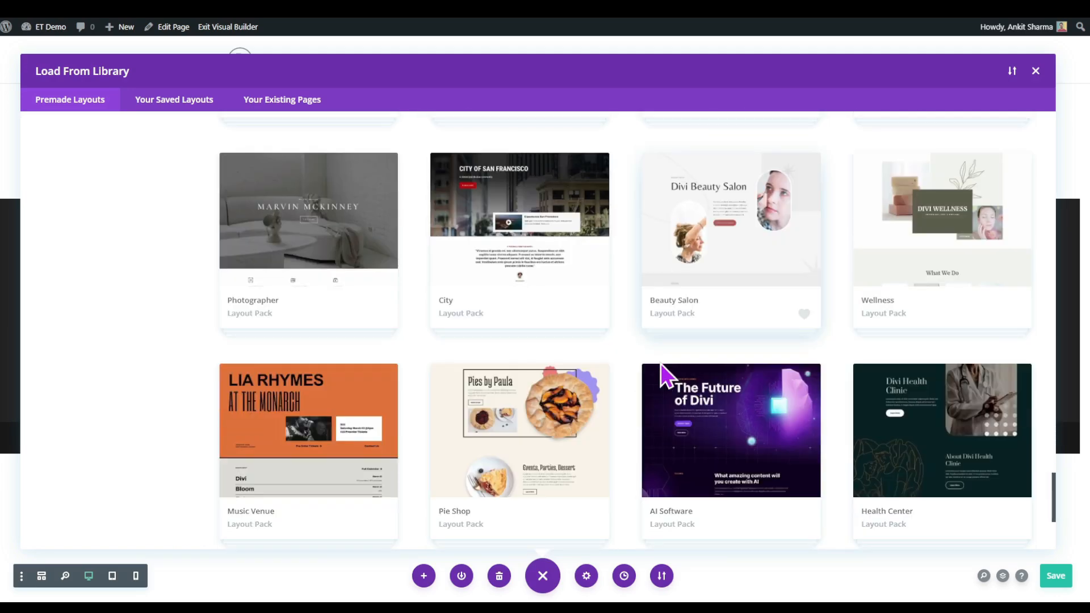
pyautogui.scroll(-7, 662, 377)
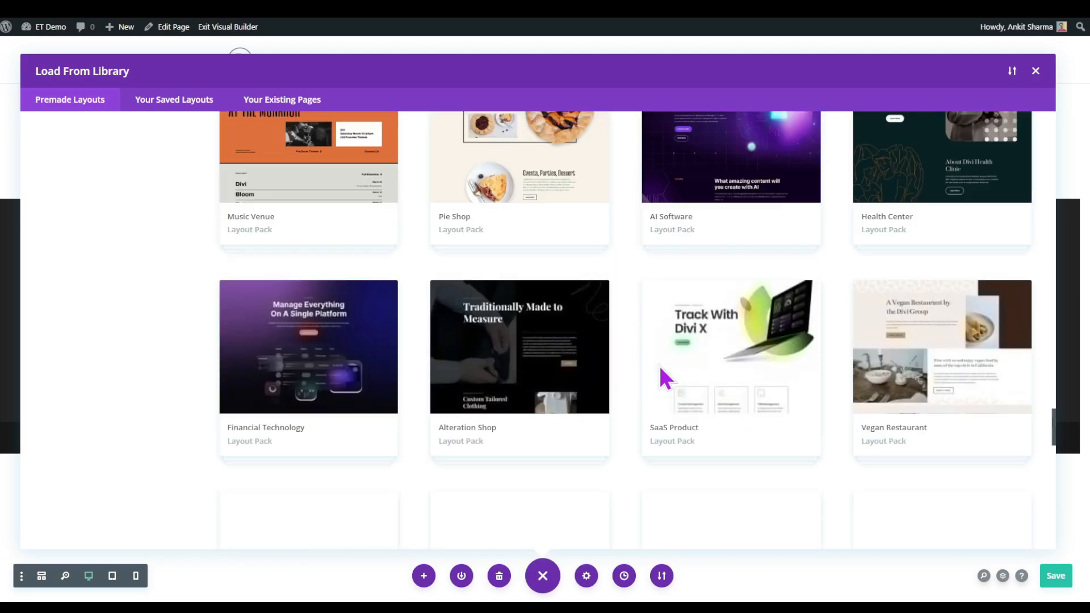
pyautogui.scroll(-3, 659, 377)
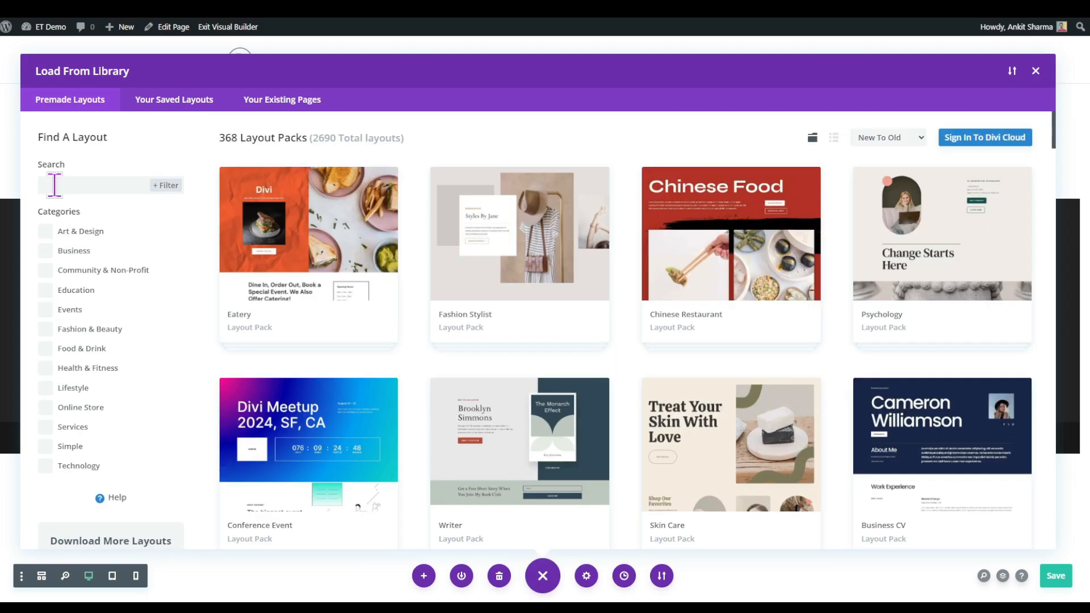
pyautogui.click(115, 184)
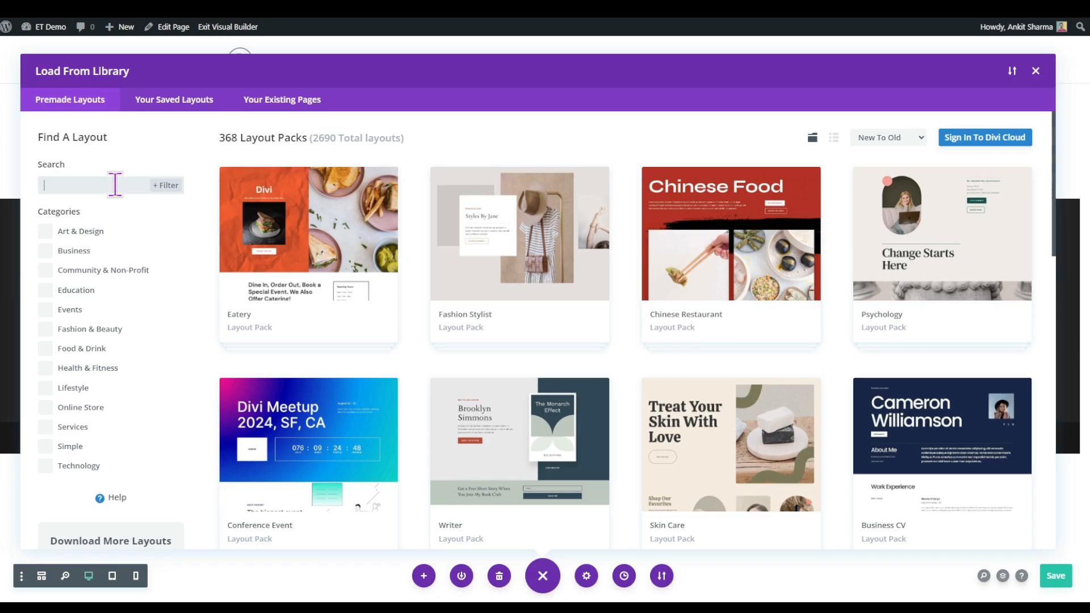
pyautogui.write('fashion')
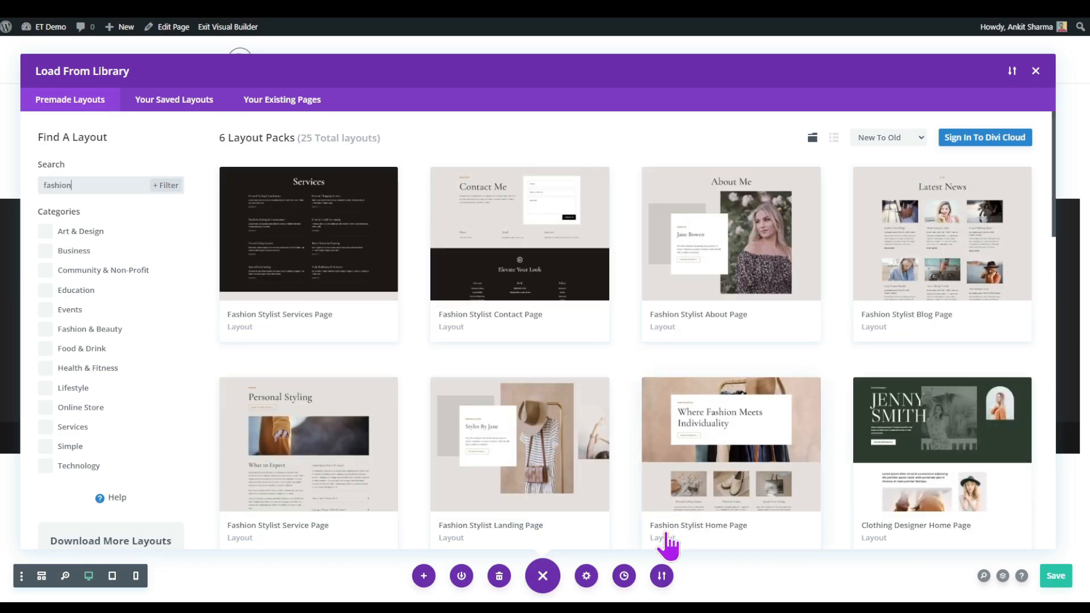
pyautogui.scroll(-1, 774, 478)
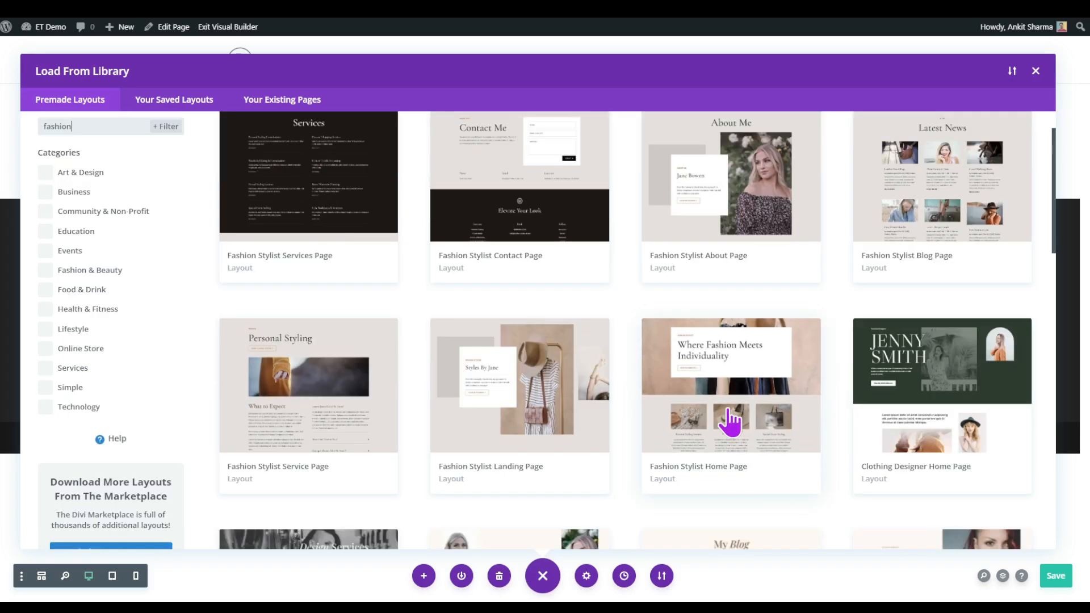
pyautogui.click(726, 448)
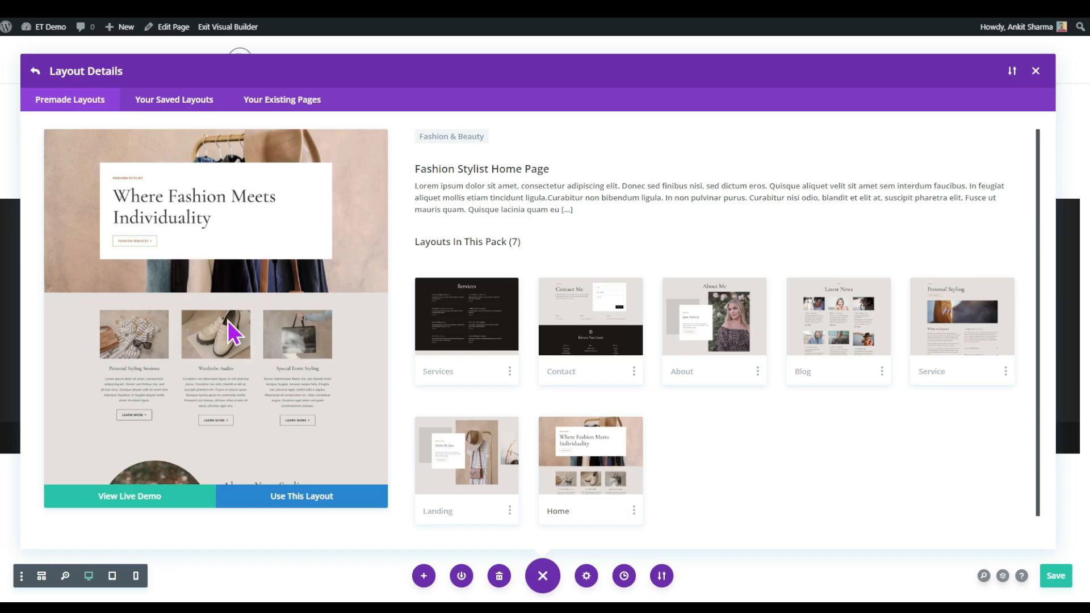
# Step: Examine the Fashion Stylist Home Page layout in its preview and in the live demo, from the hero section down
pyautogui.scroll(-3, 237, 301)
pyautogui.scroll(-3, 243, 325)
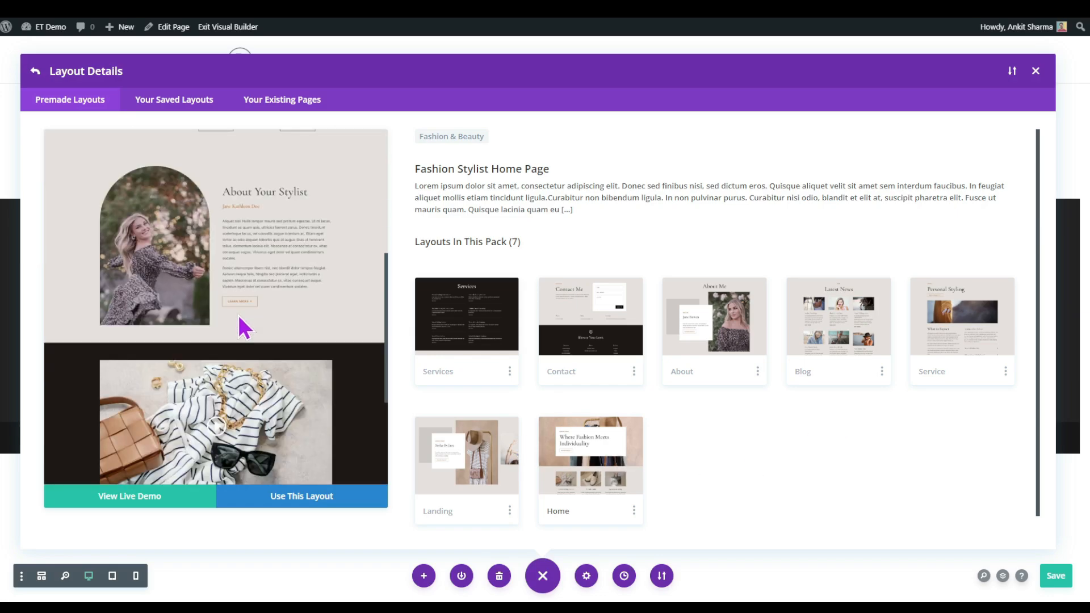
pyautogui.click(147, 500)
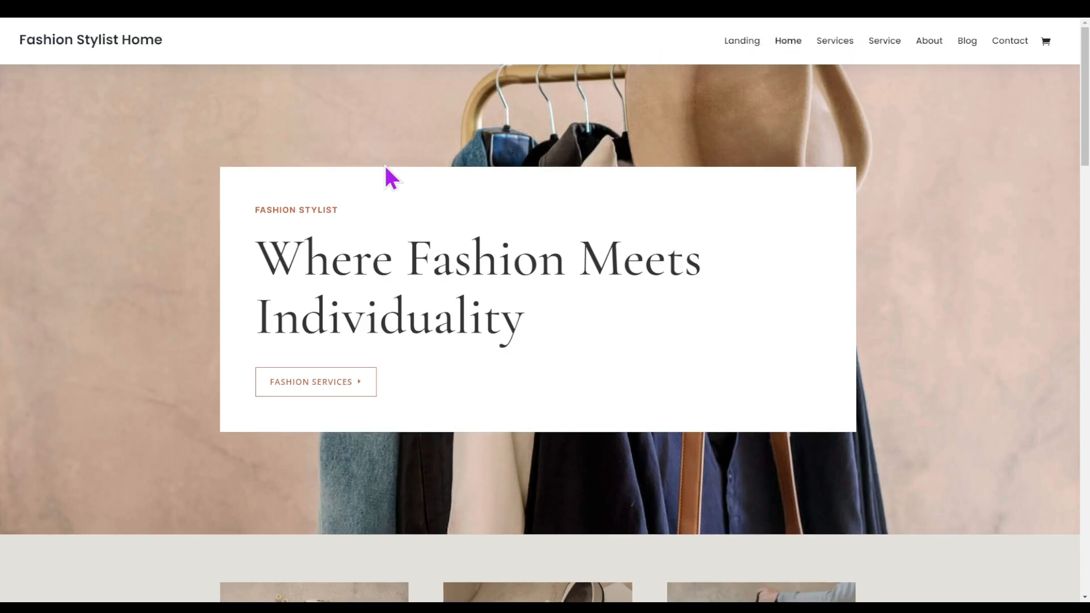
pyautogui.scroll(-9, 898, 322)
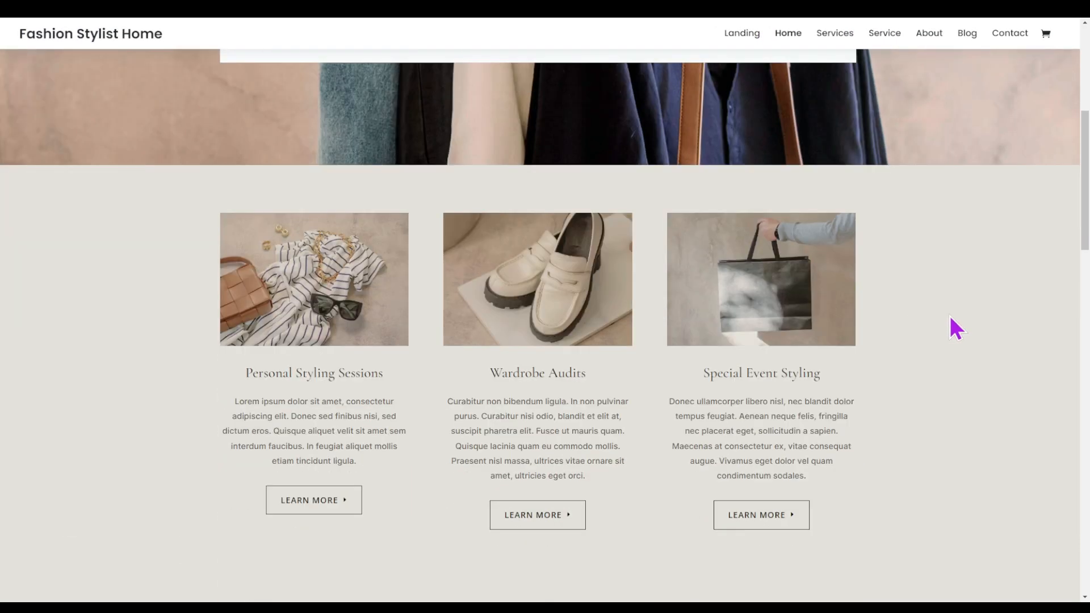
pyautogui.scroll(-3, 803, 246)
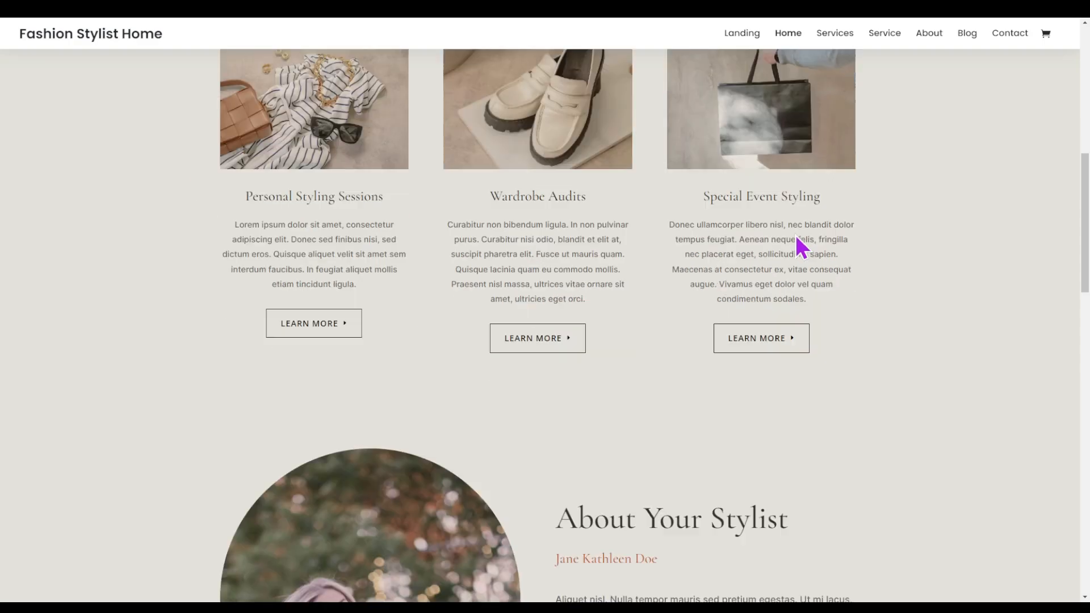
pyautogui.scroll(3, 980, 318)
pyautogui.scroll(-11, 974, 330)
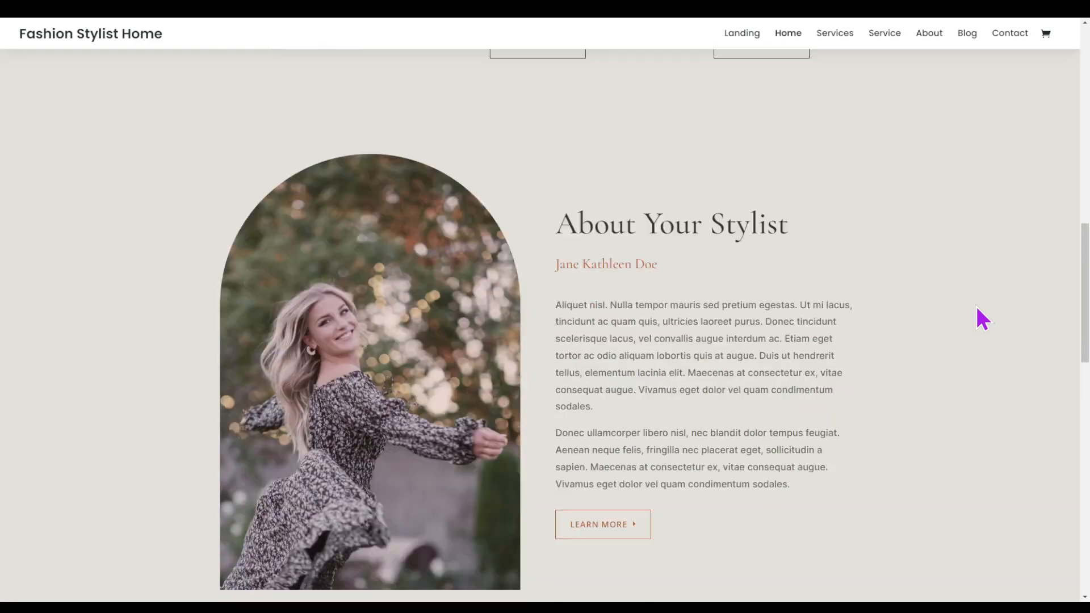
pyautogui.scroll(-10, 975, 318)
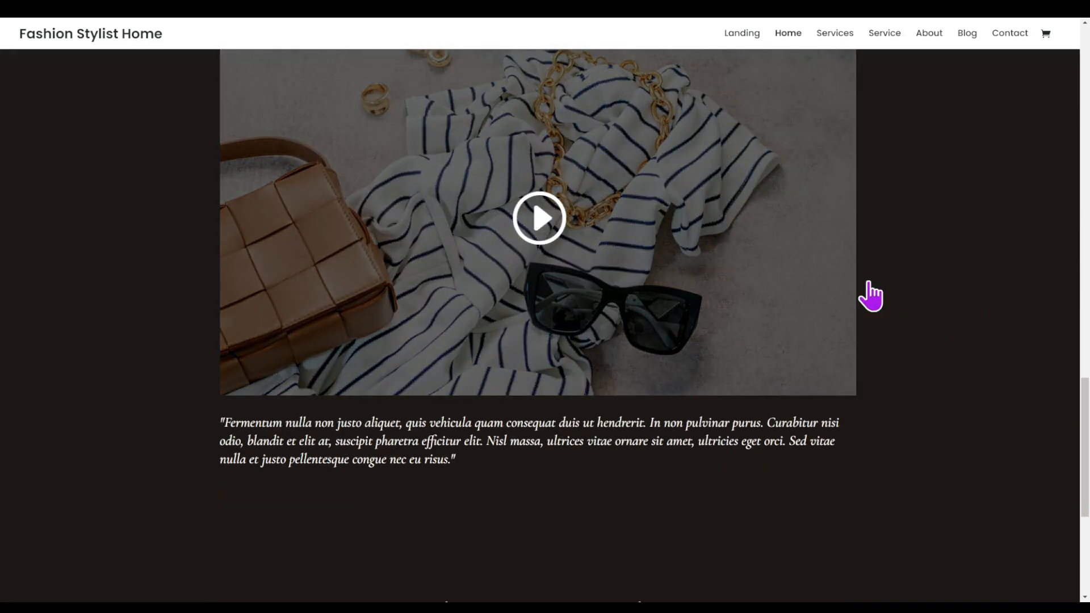
pyautogui.scroll(-5, 987, 324)
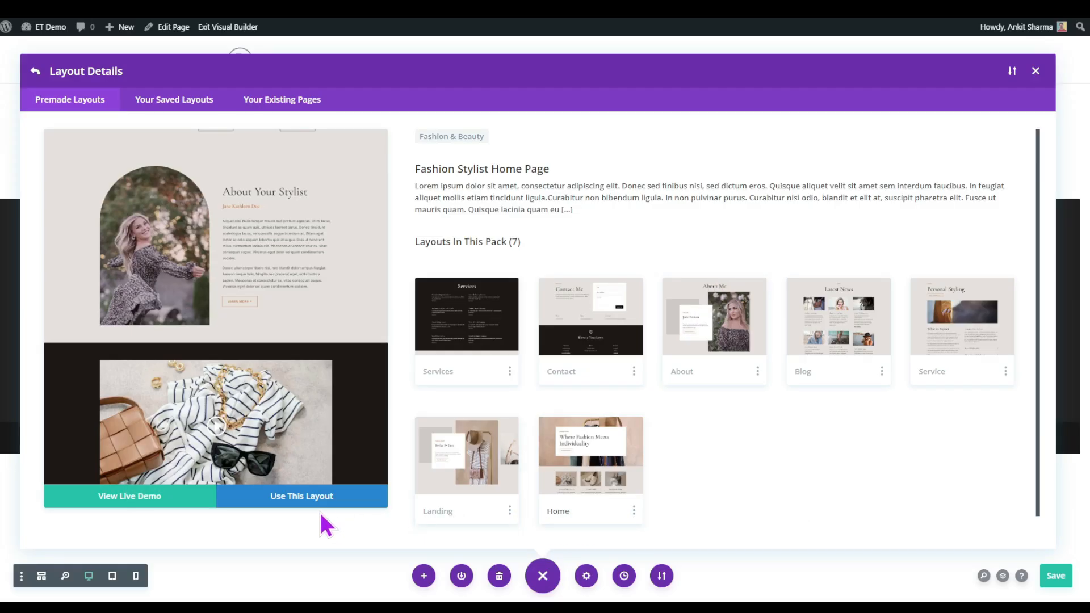
# Step: Use the Fashion Stylist Home Page layout for the page and import it with its design presets
pyautogui.click(277, 500)
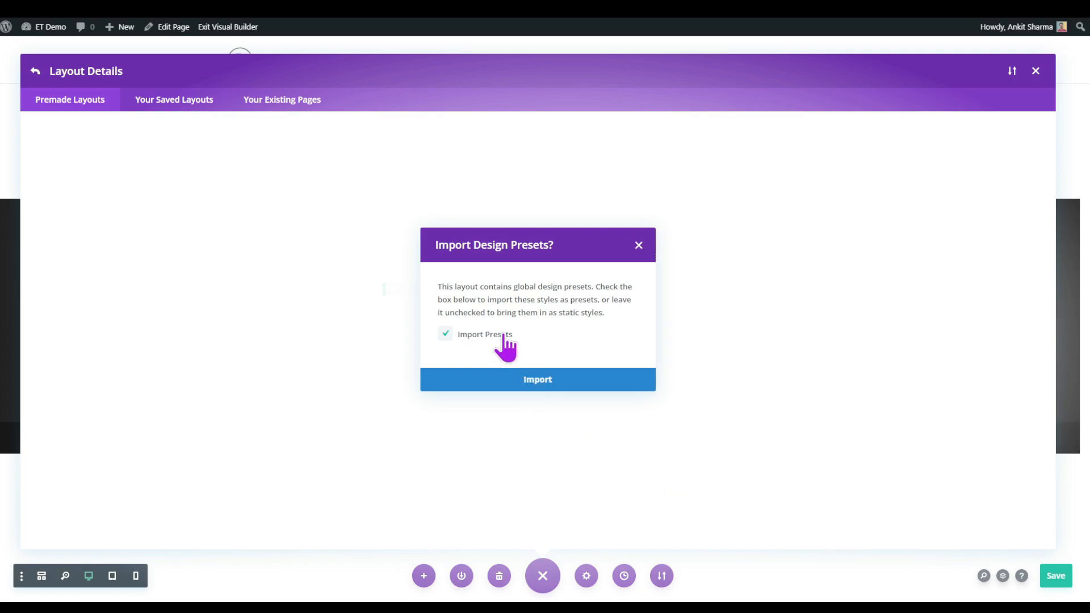
pyautogui.click(554, 384)
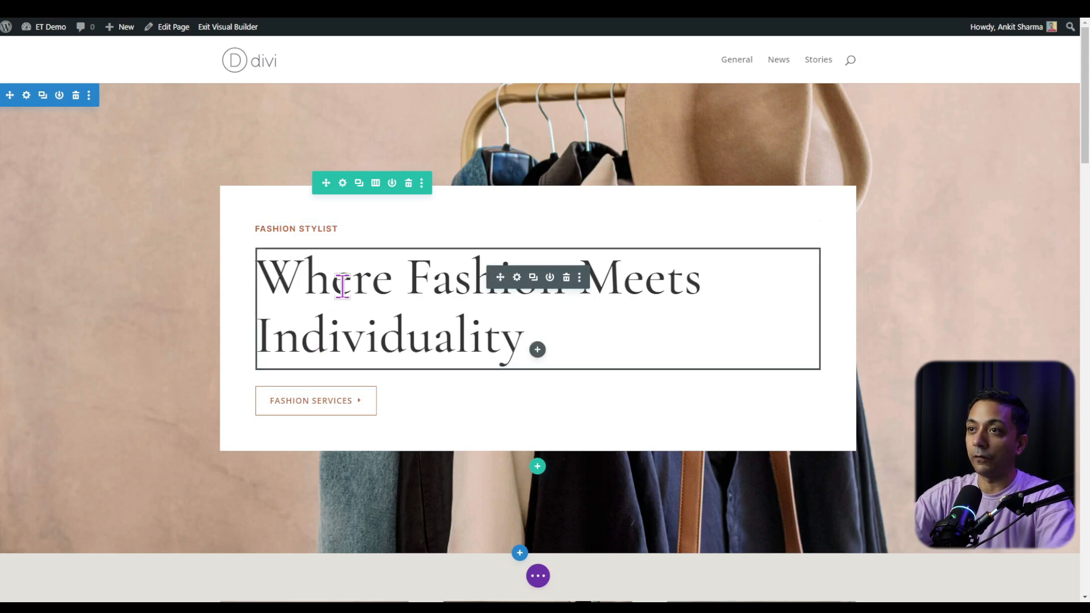
# Step: Try inline editing on the hero heading by adding "awdawnd" after "Individuality", and delete the added text
pyautogui.click(413, 286)
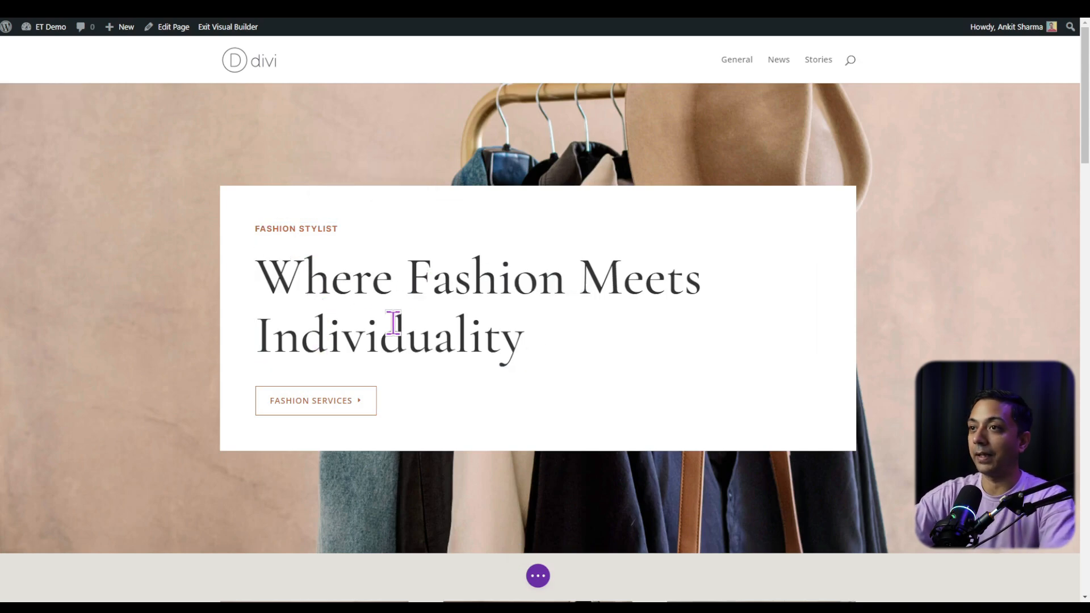
pyautogui.click(518, 343)
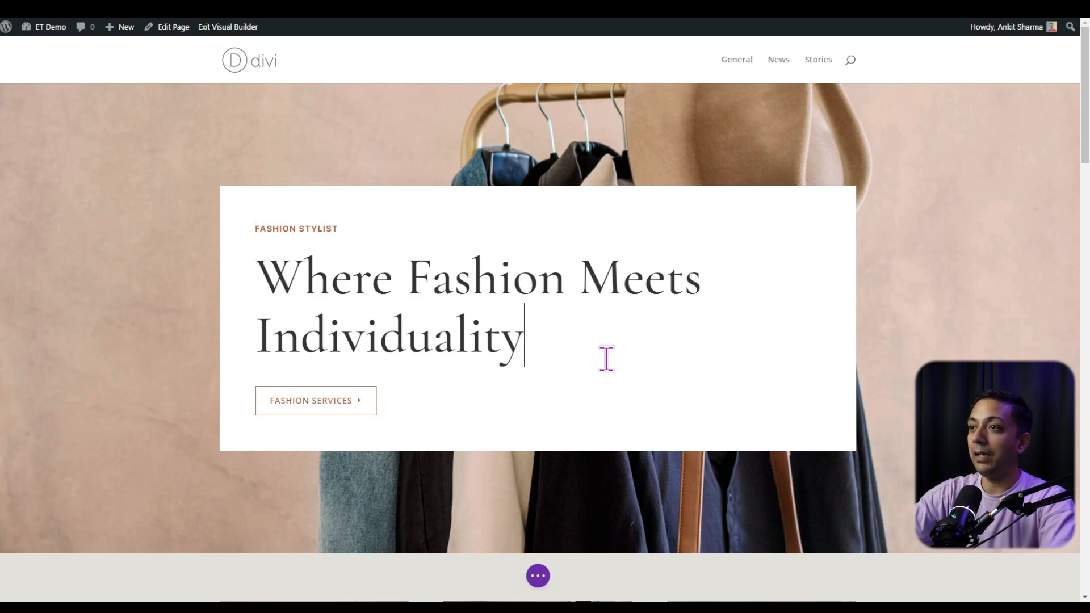
pyautogui.write('awdawnd')
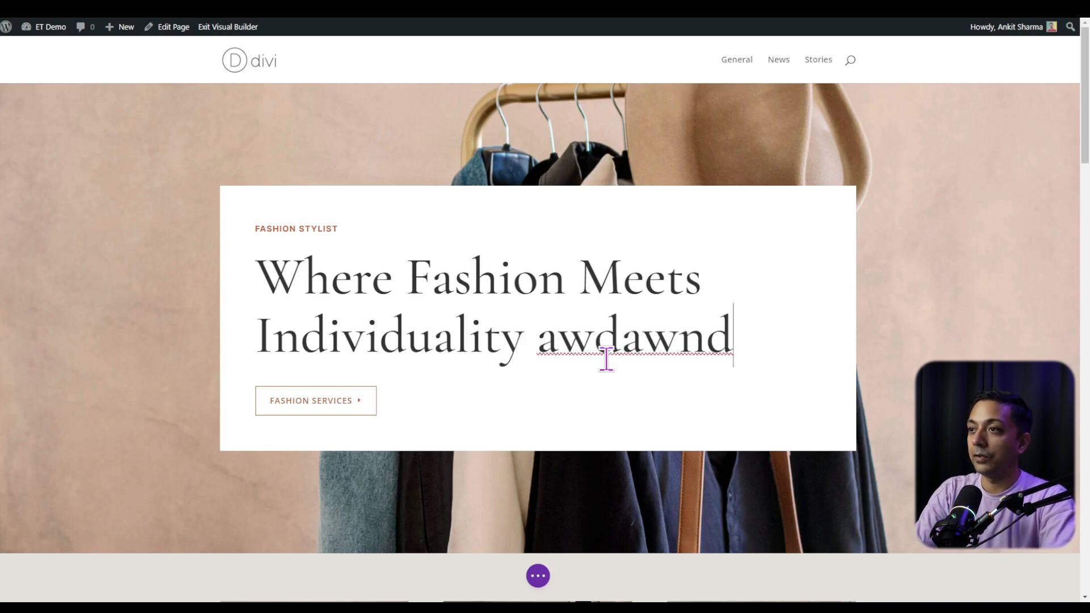
pyautogui.press('BackSpace')
pyautogui.press('BackSpace')
pyautogui.press('BackSpace')
pyautogui.press('BackSpace')
pyautogui.press('BackSpace')
pyautogui.press('BackSpace')
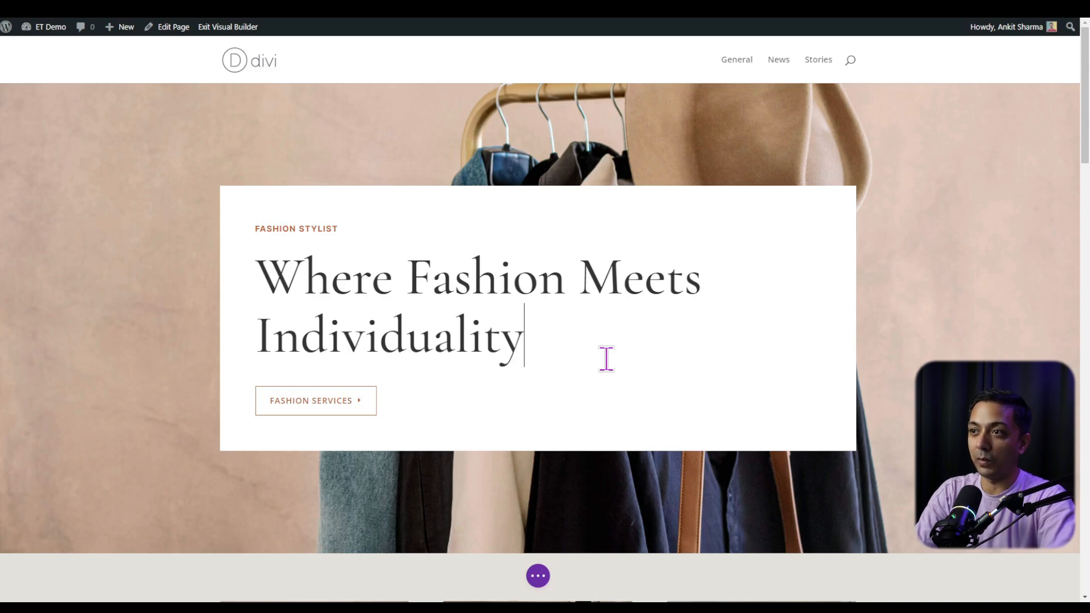
# Step: Open the settings of the Personal Styling Sessions image, review its content, design and advanced options, and close them
pyautogui.scroll(-5, 631, 360)
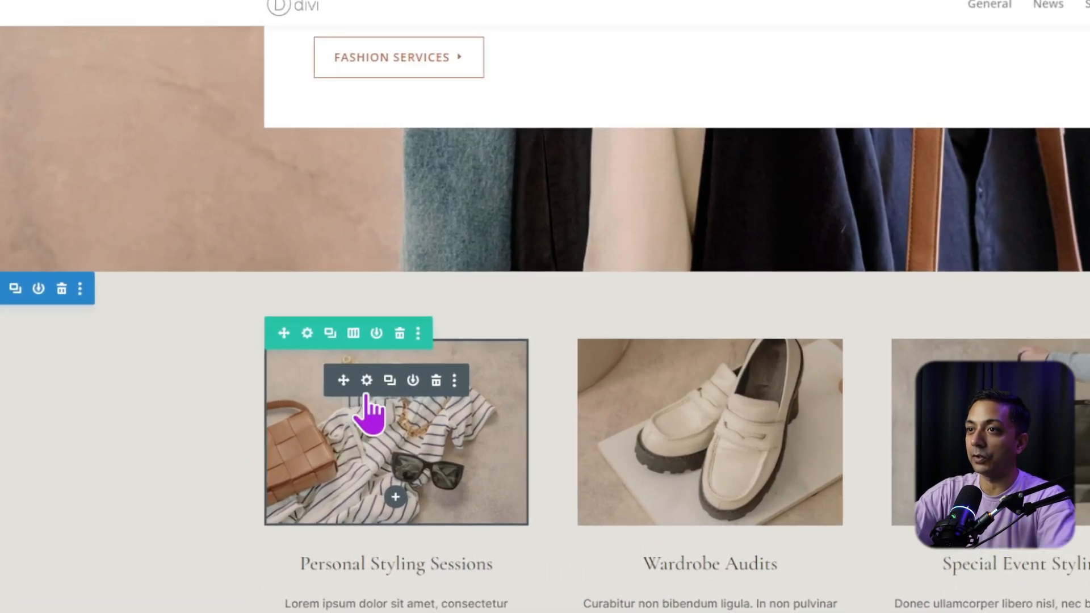
pyautogui.click(367, 381)
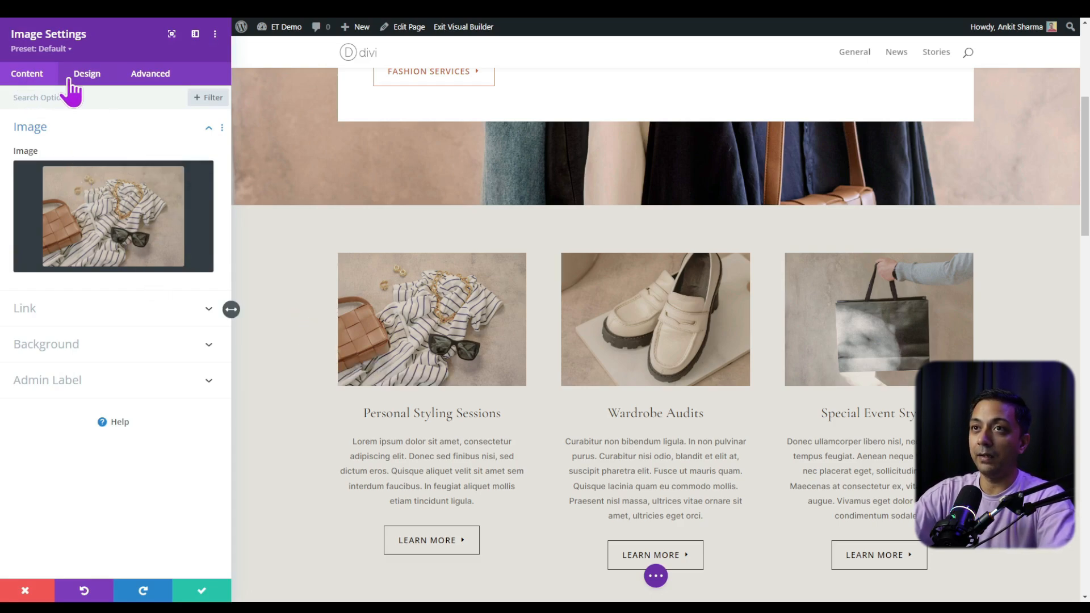
pyautogui.click(97, 79)
pyautogui.click(148, 77)
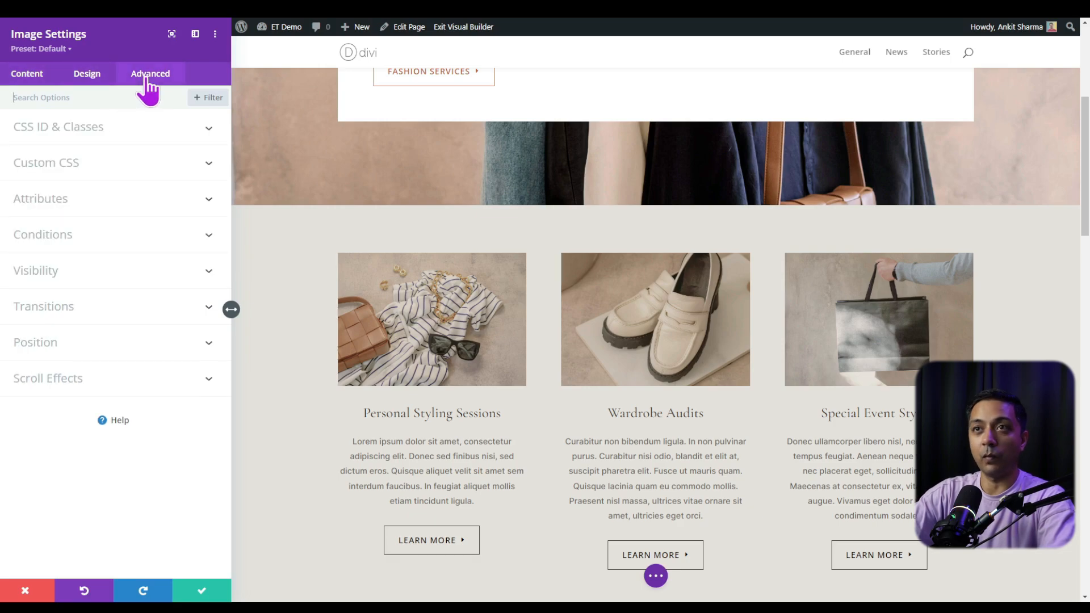
pyautogui.click(22, 76)
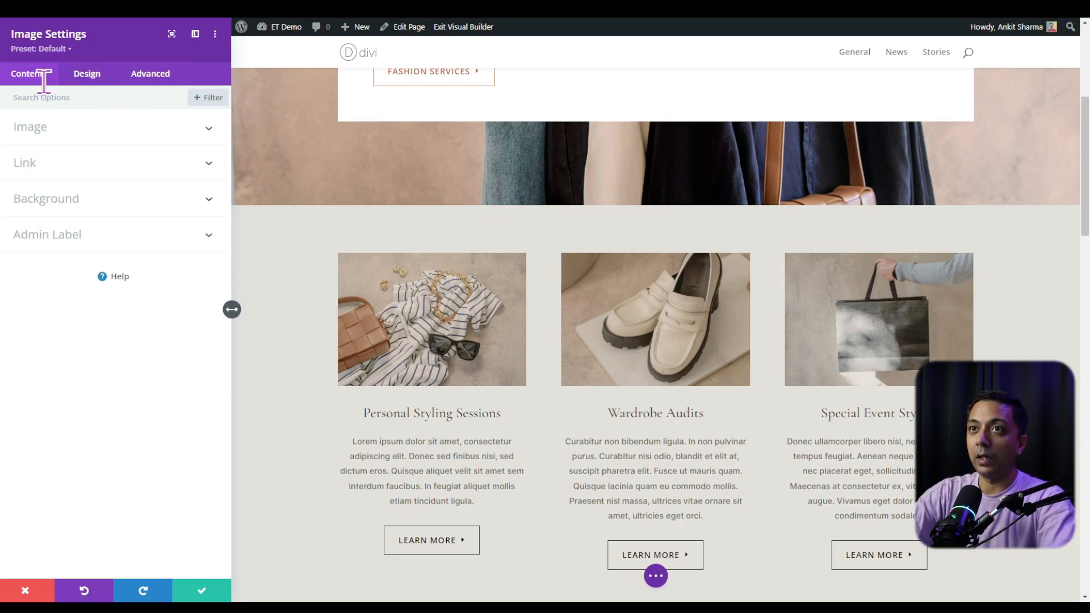
pyautogui.click(41, 138)
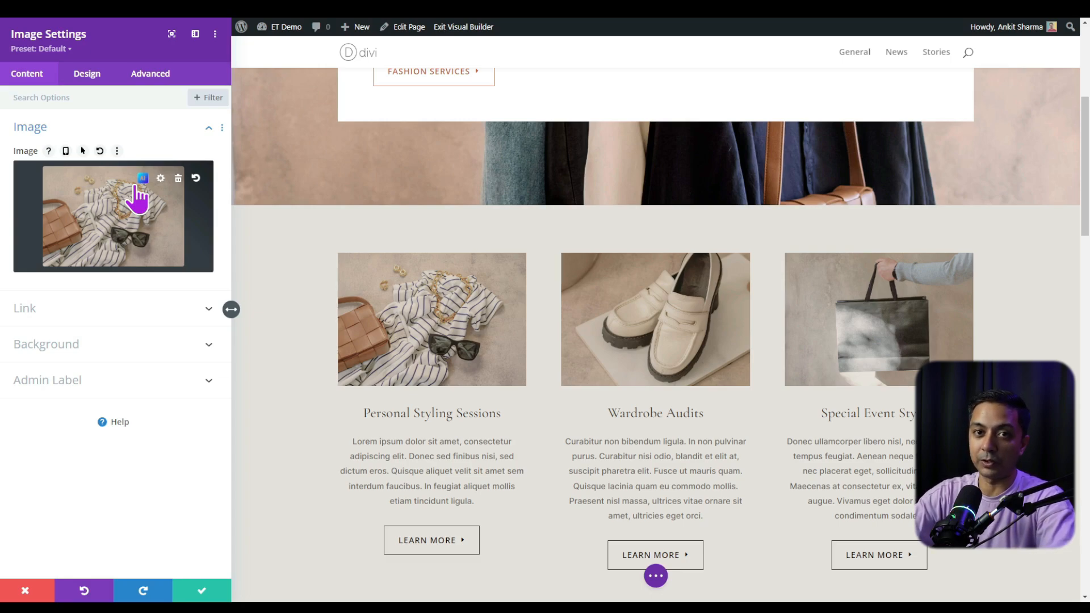
pyautogui.click(86, 80)
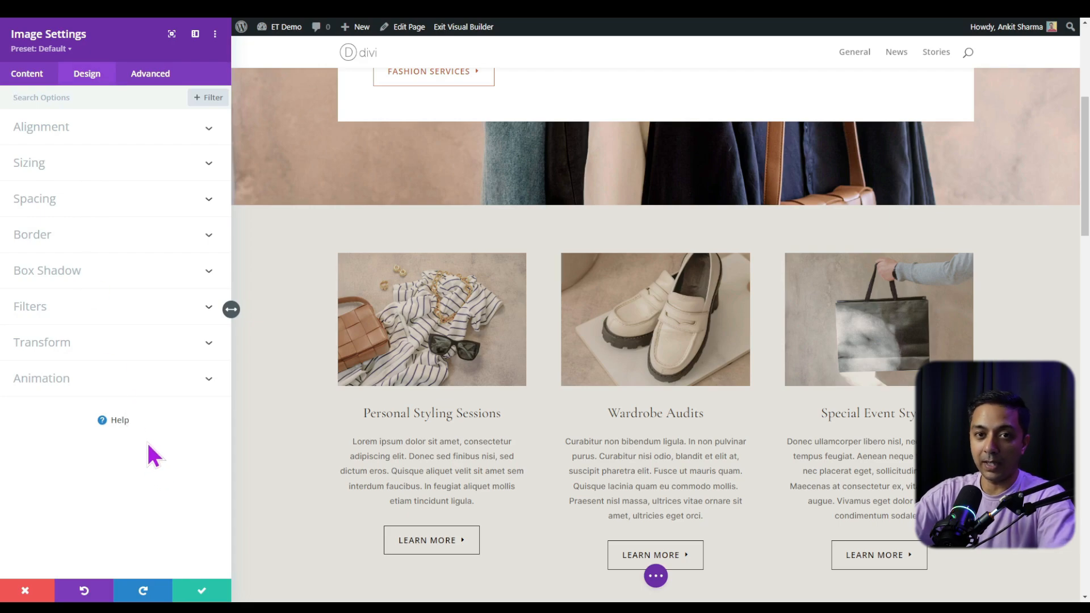
pyautogui.click(215, 596)
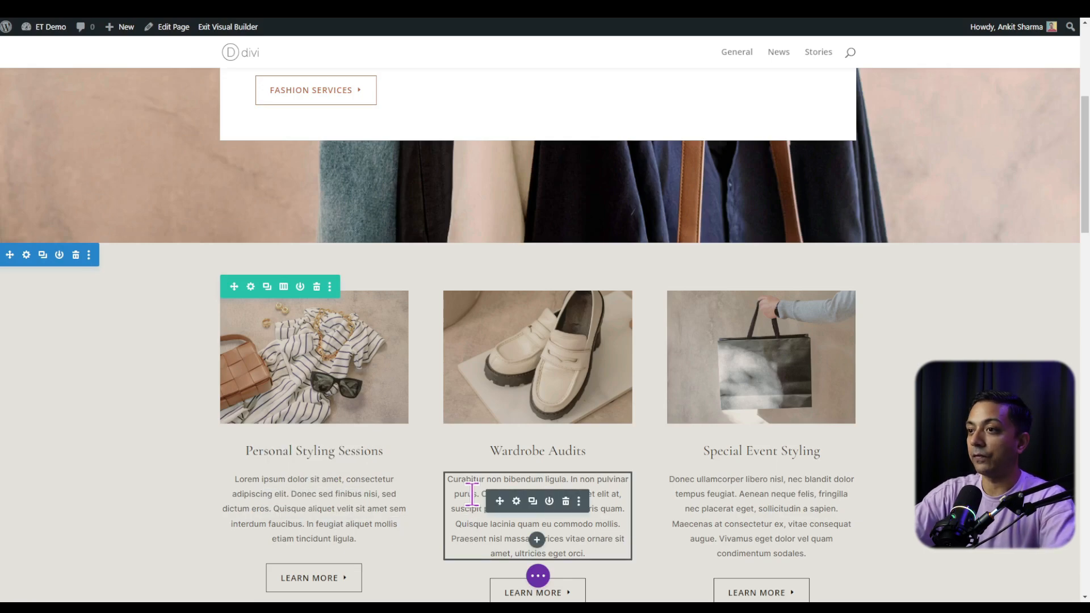
# Step: Open the settings of the Wardrobe Audits description text, review its content options, and close them
pyautogui.click(516, 502)
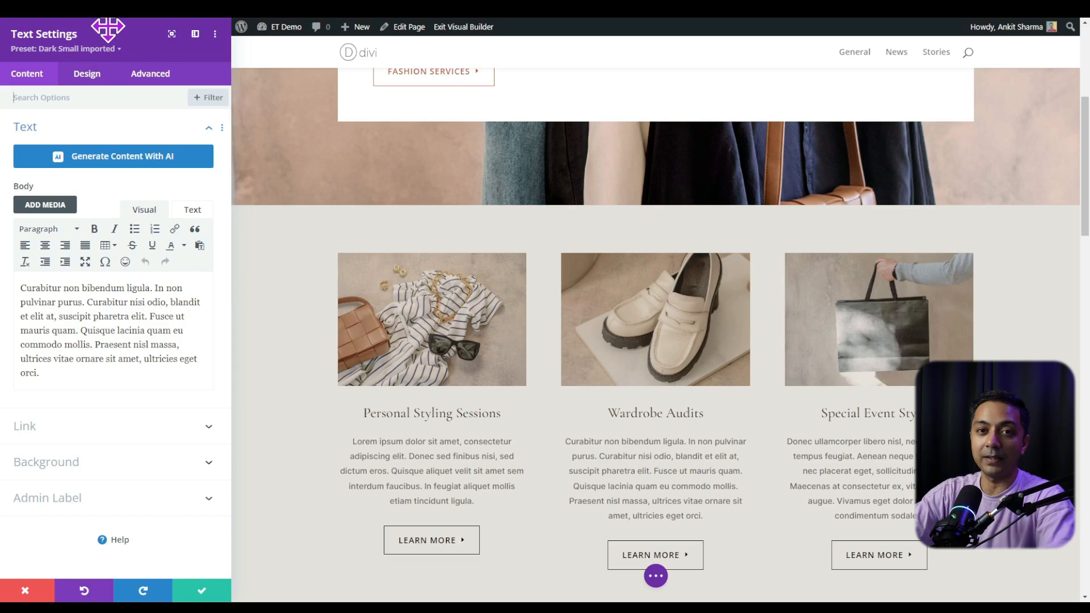
pyautogui.moveTo(108, 28); pyautogui.dragTo(14, 74)
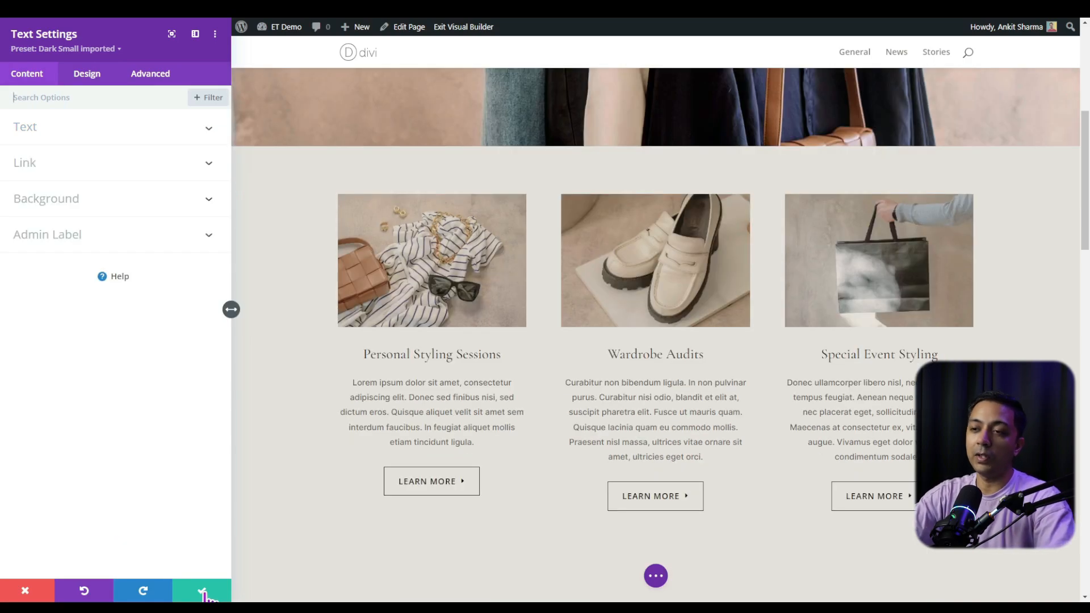
pyautogui.click(203, 591)
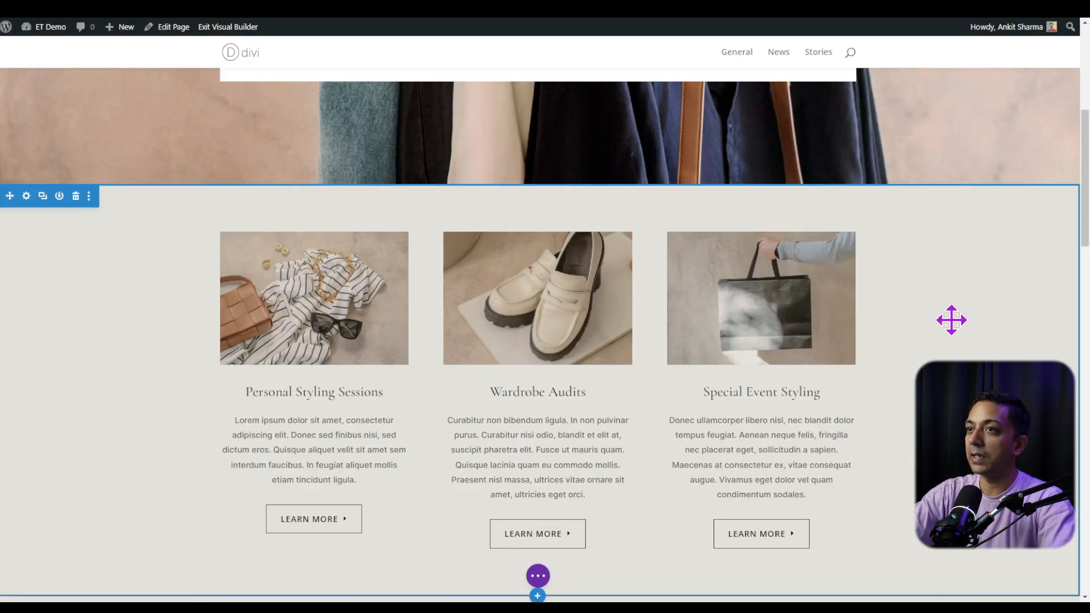
# Step: Try to insert a new regular section below the three styling services and choose a row structure for it
pyautogui.scroll(-4, 952, 320)
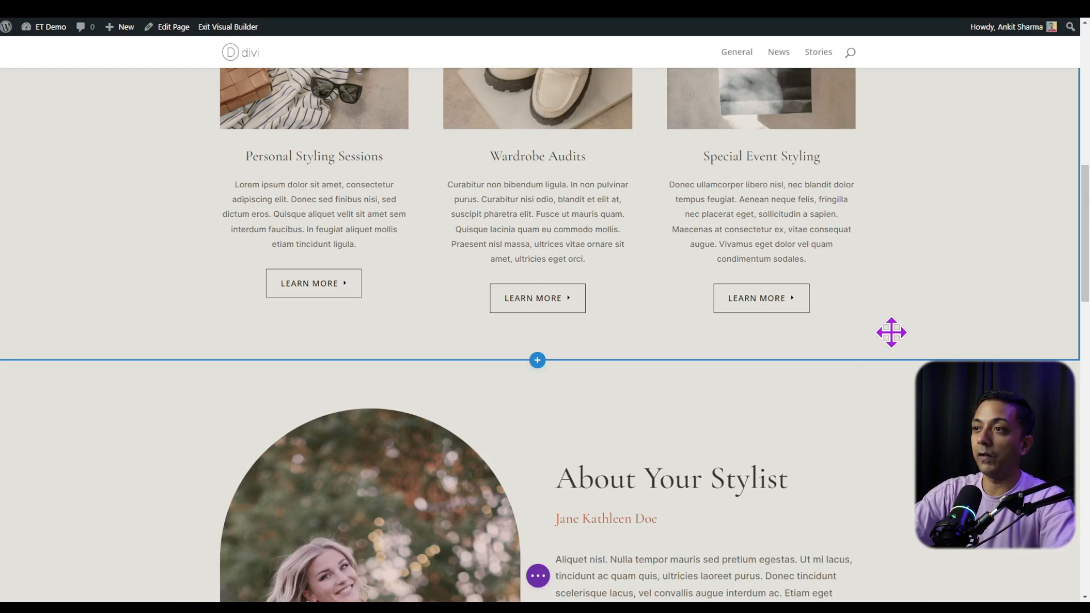
pyautogui.click(537, 361)
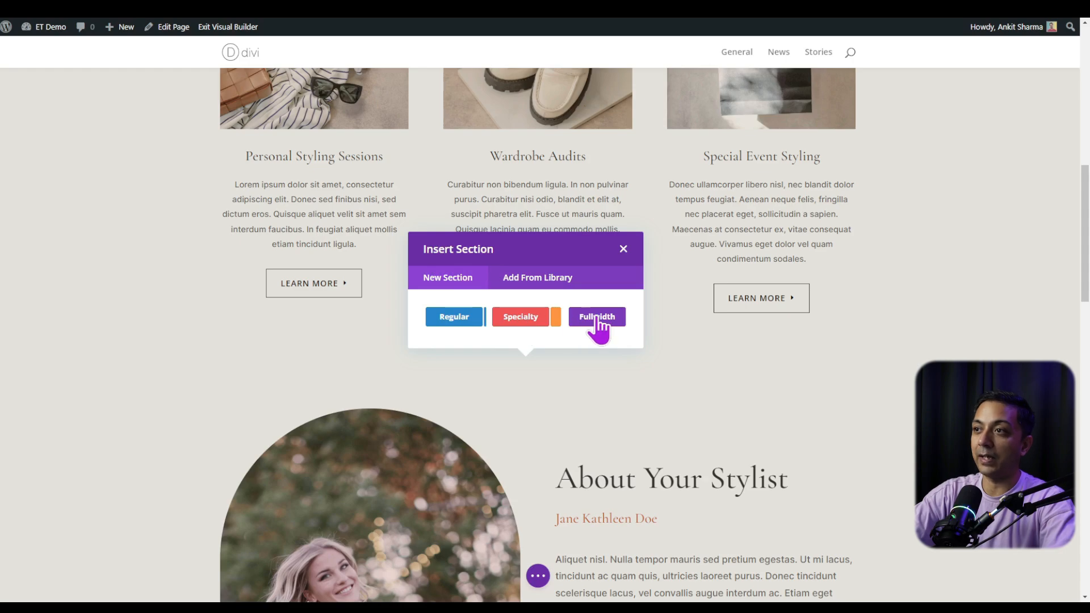
pyautogui.click(548, 280)
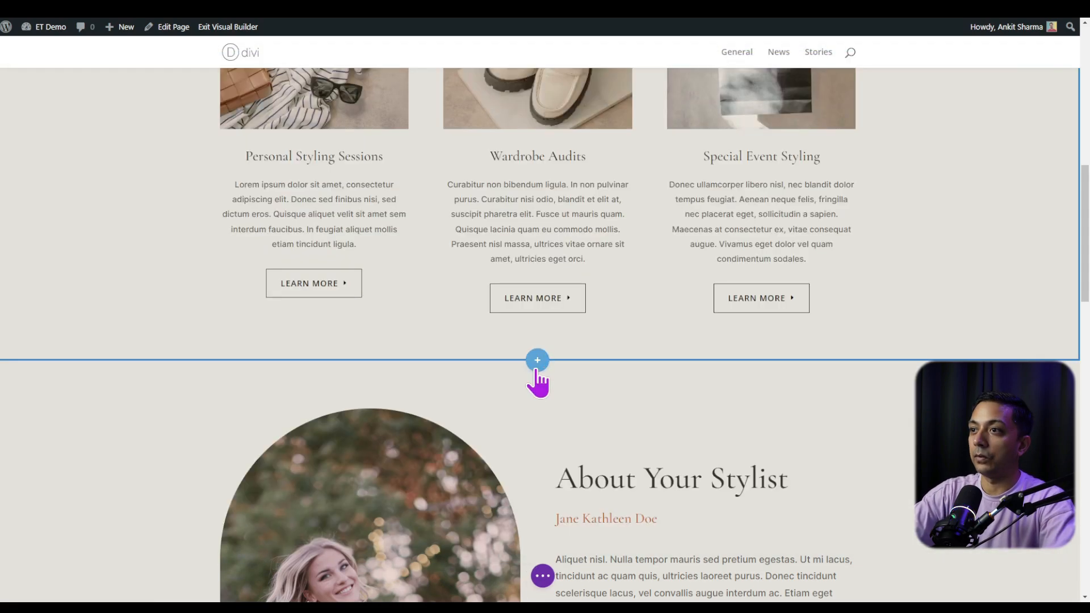
pyautogui.click(538, 364)
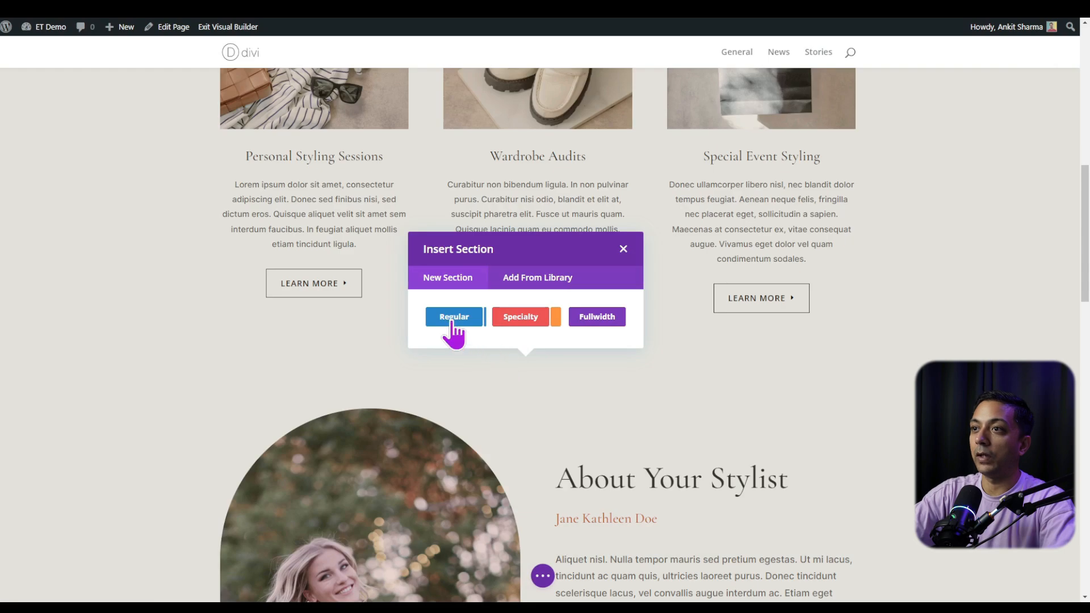
pyautogui.click(451, 319)
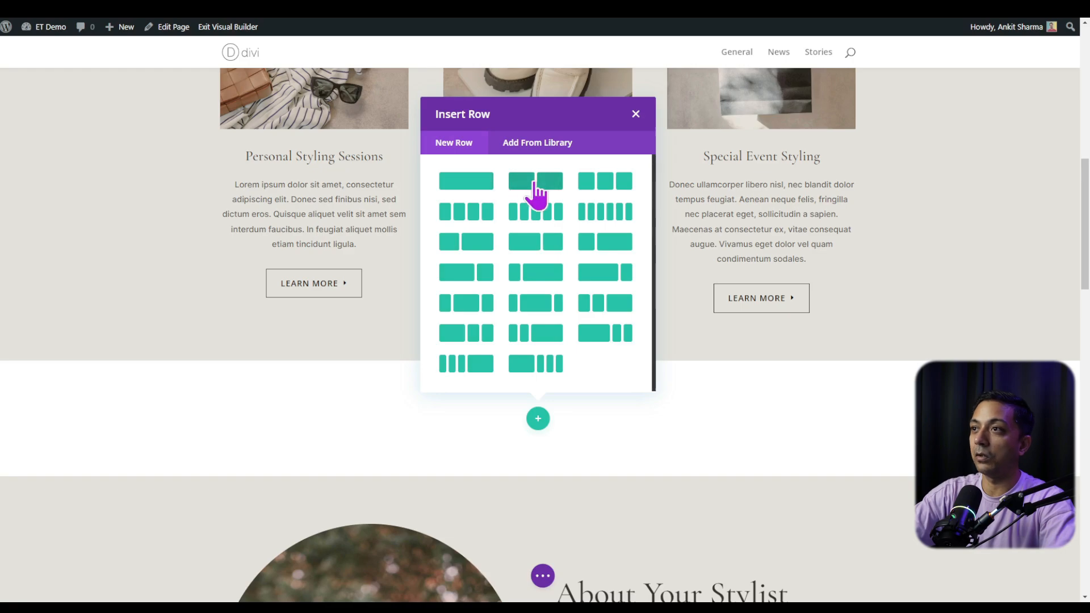
pyautogui.click(554, 368)
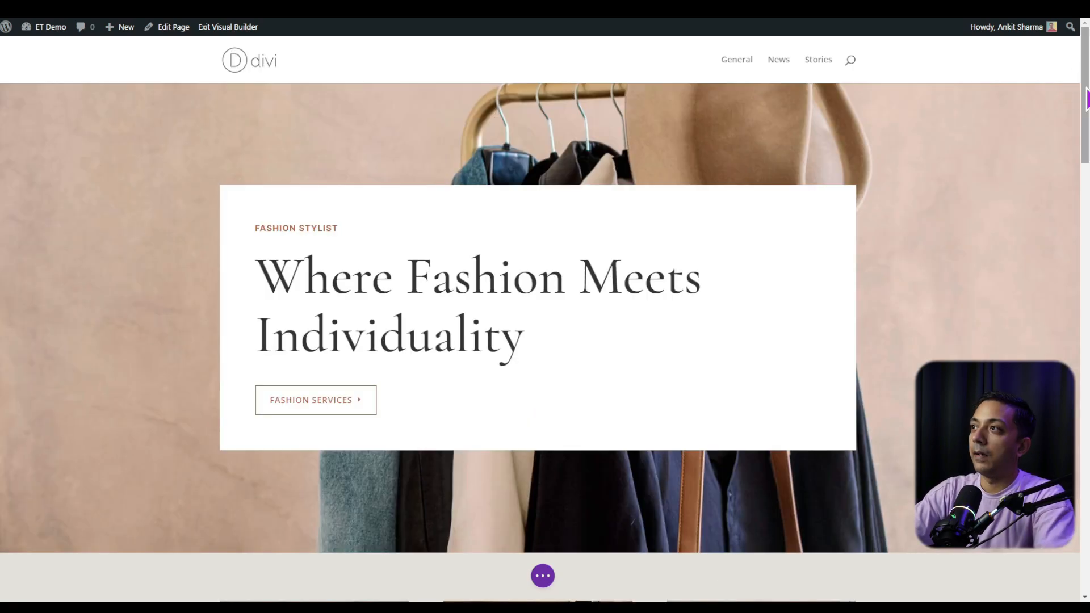
# Step: Review the Home page from the hero down to the "Elevate Your Look" section and the theme's default footer below it
pyautogui.scroll(-4, 545, 315)
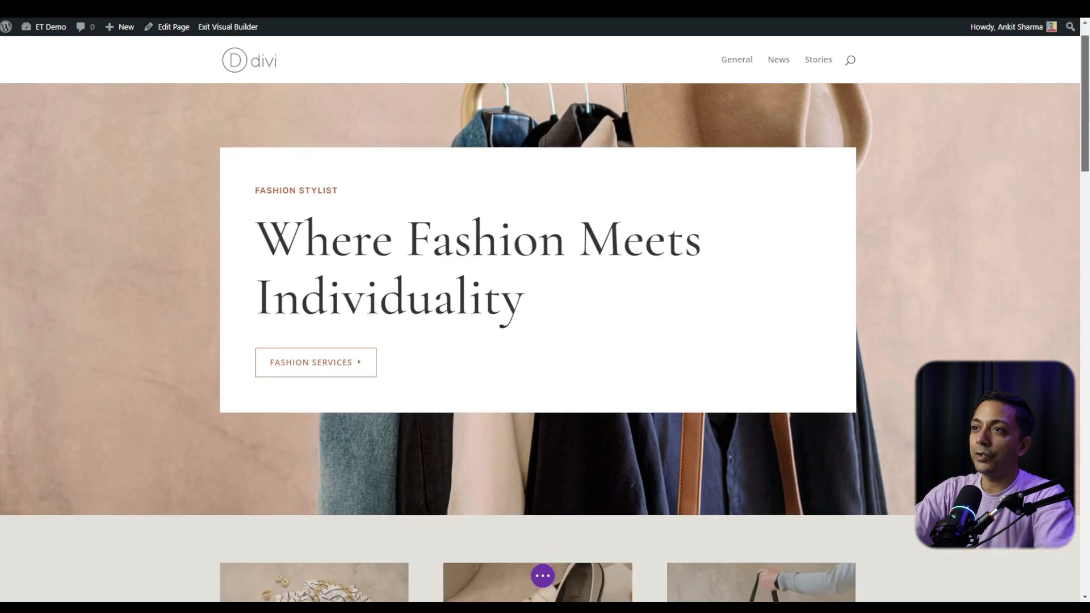
pyautogui.scroll(-7, 1086, 247)
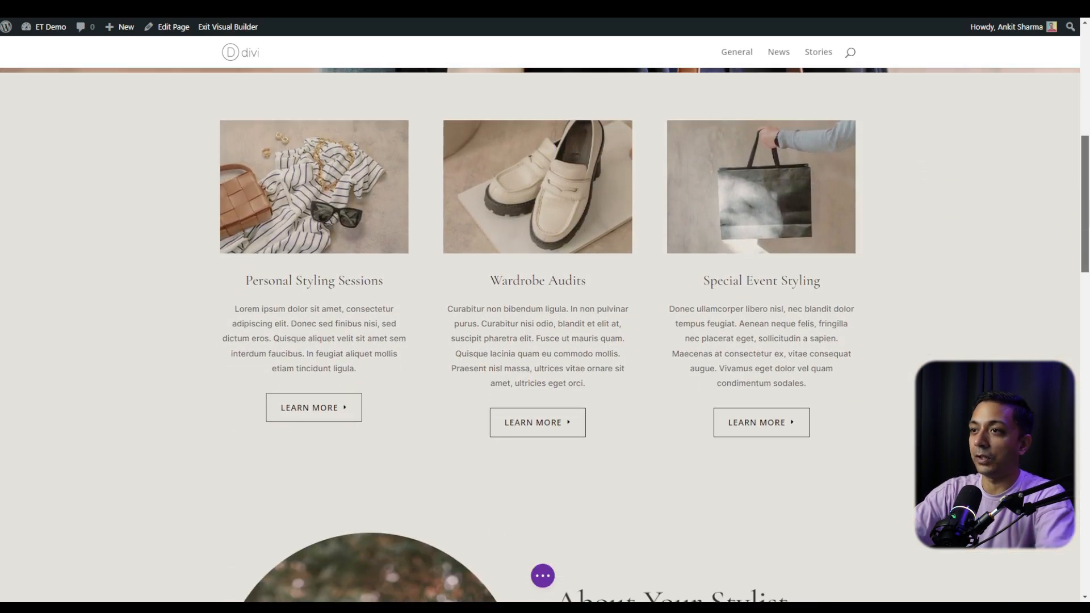
pyautogui.scroll(-3, 1086, 248)
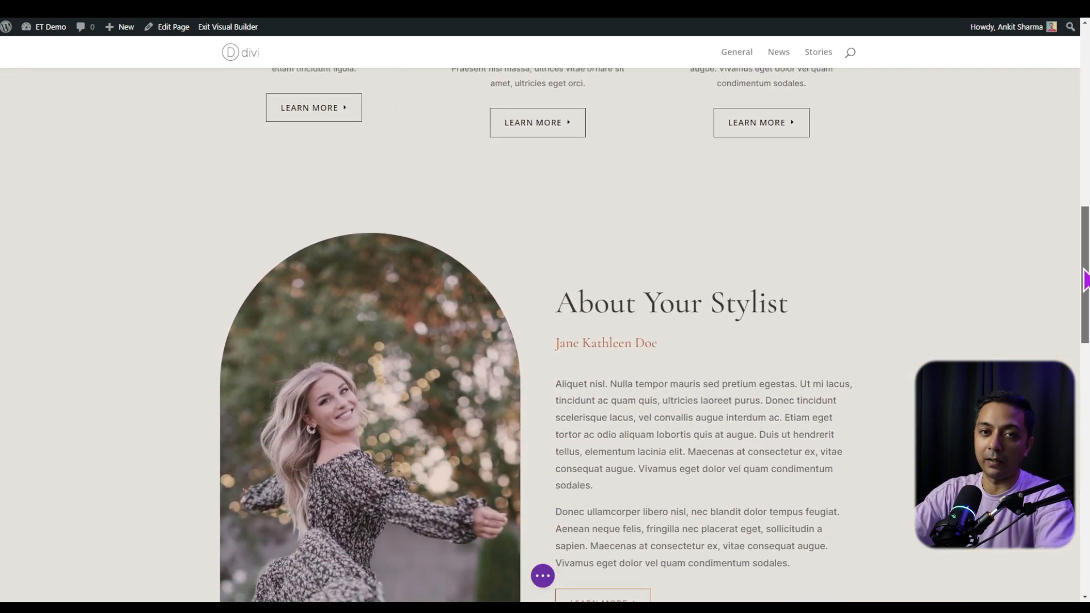
pyautogui.scroll(-6, 903, 378)
pyautogui.scroll(-15, 903, 377)
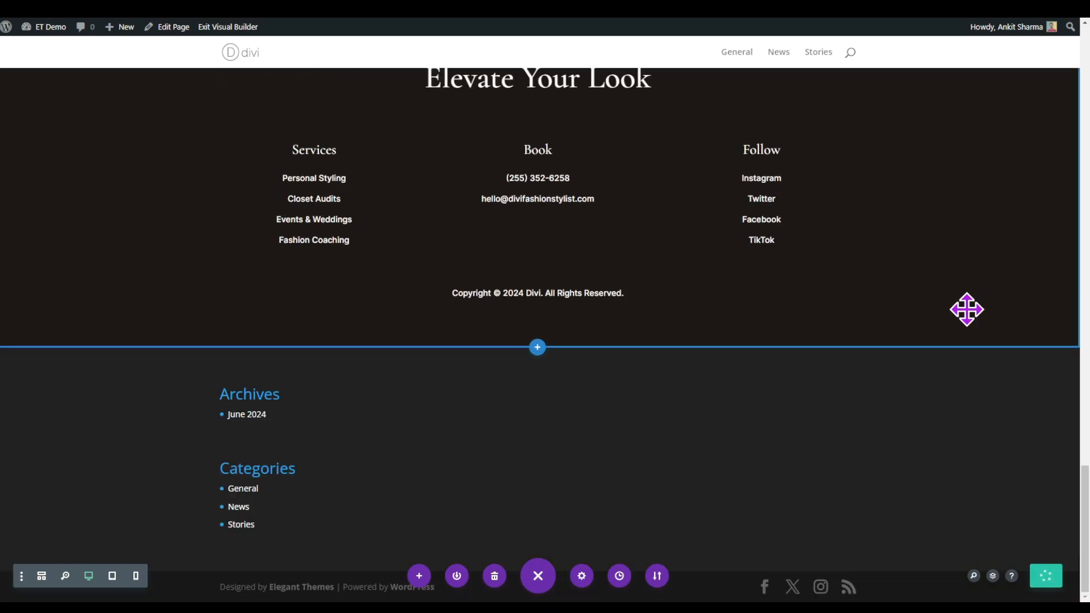
pyautogui.scroll(3, 967, 309)
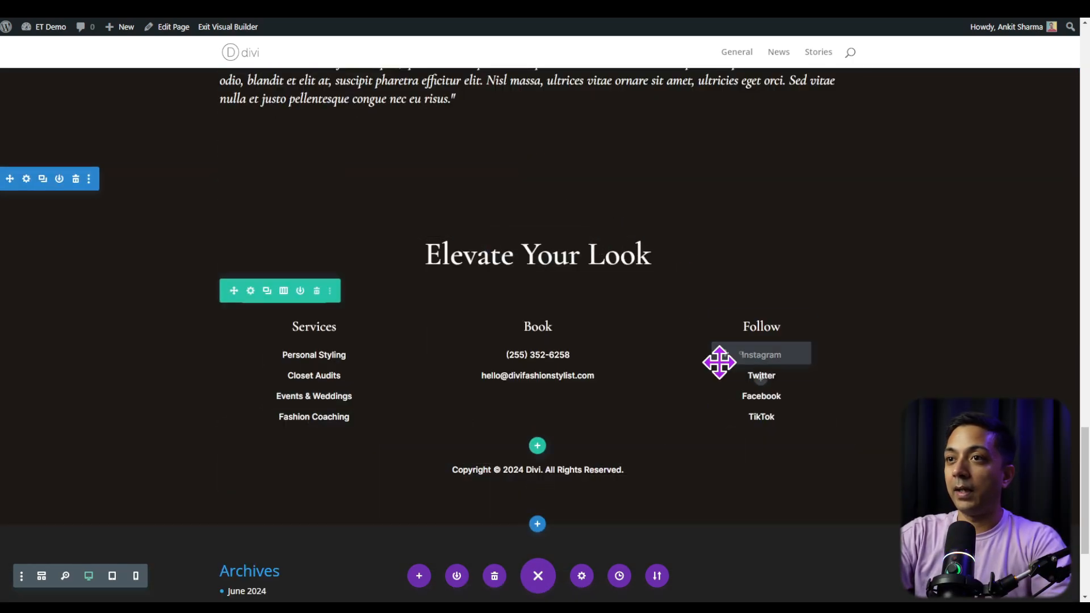
pyautogui.scroll(-3, 729, 375)
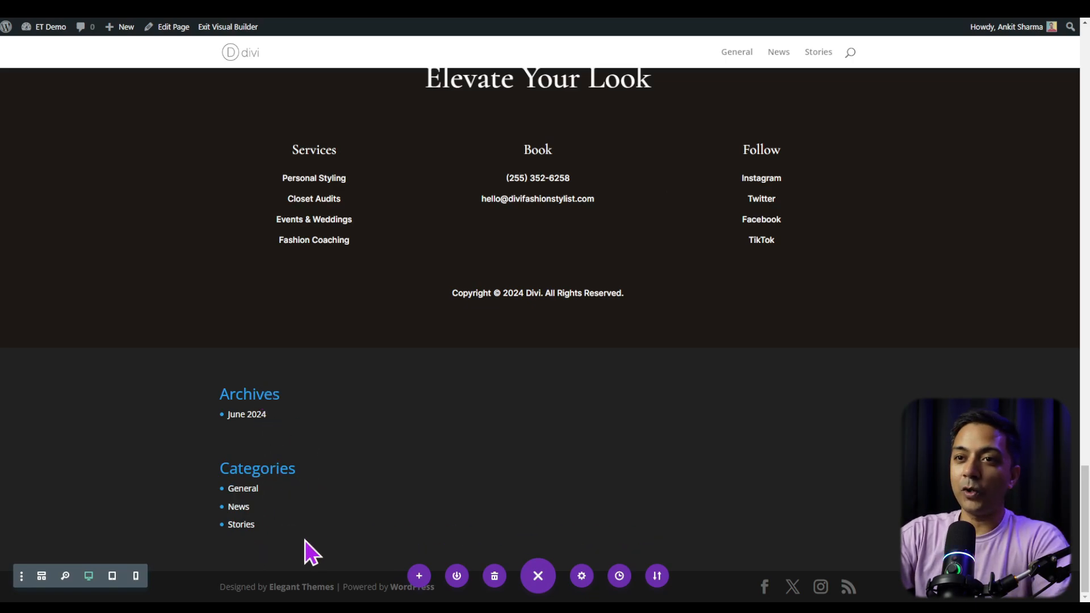
pyautogui.scroll(4, 283, 563)
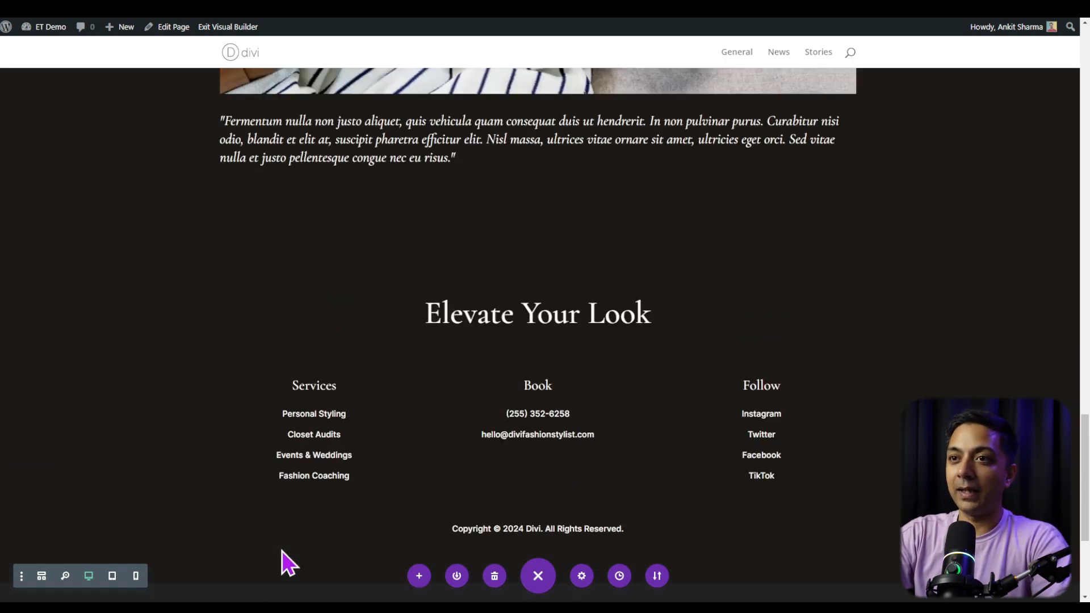
# Step: Copy the "Elevate Your Look" section and save the Home page with that section deleted
pyautogui.scroll(-1, 233, 326)
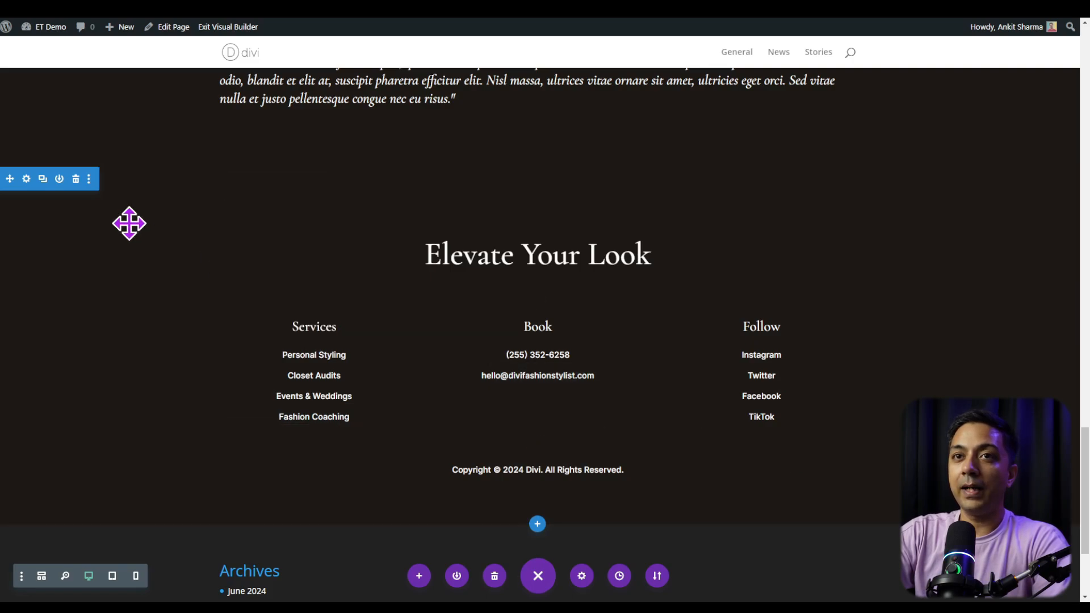
pyautogui.click(89, 179)
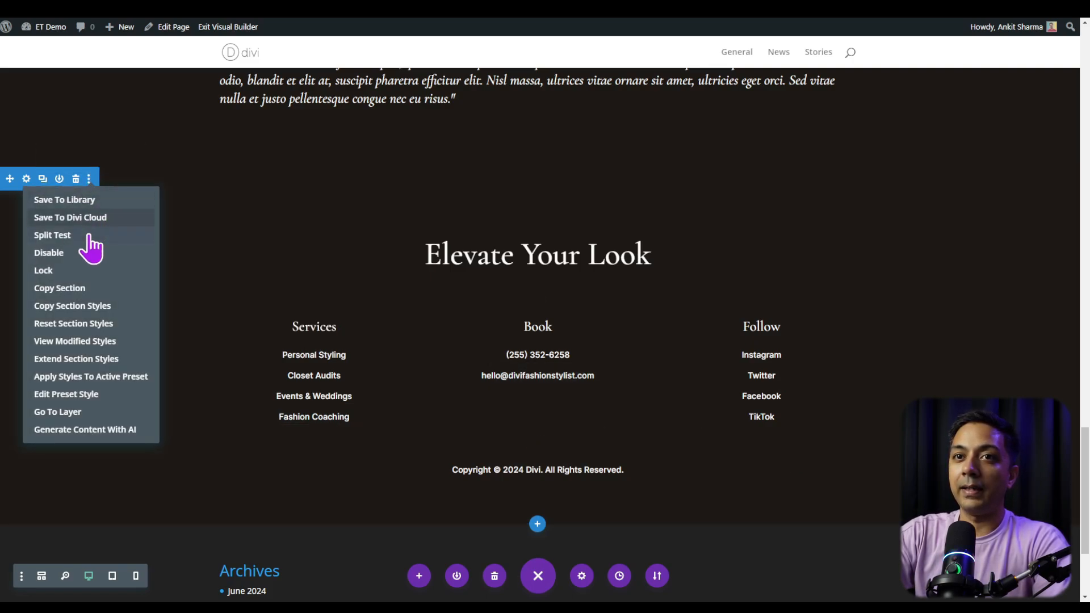
pyautogui.click(46, 289)
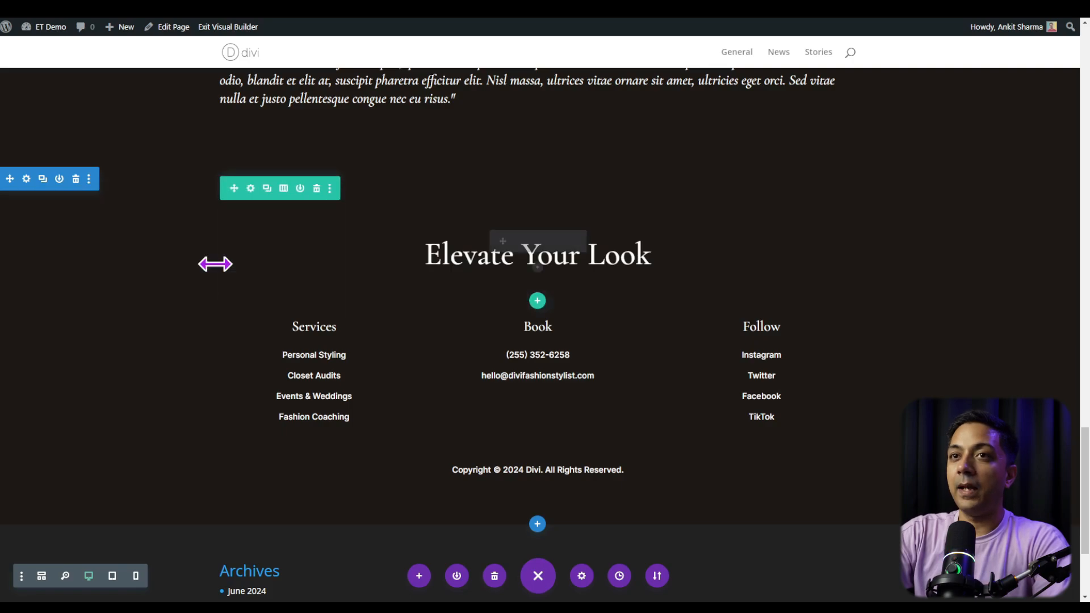
pyautogui.click(76, 179)
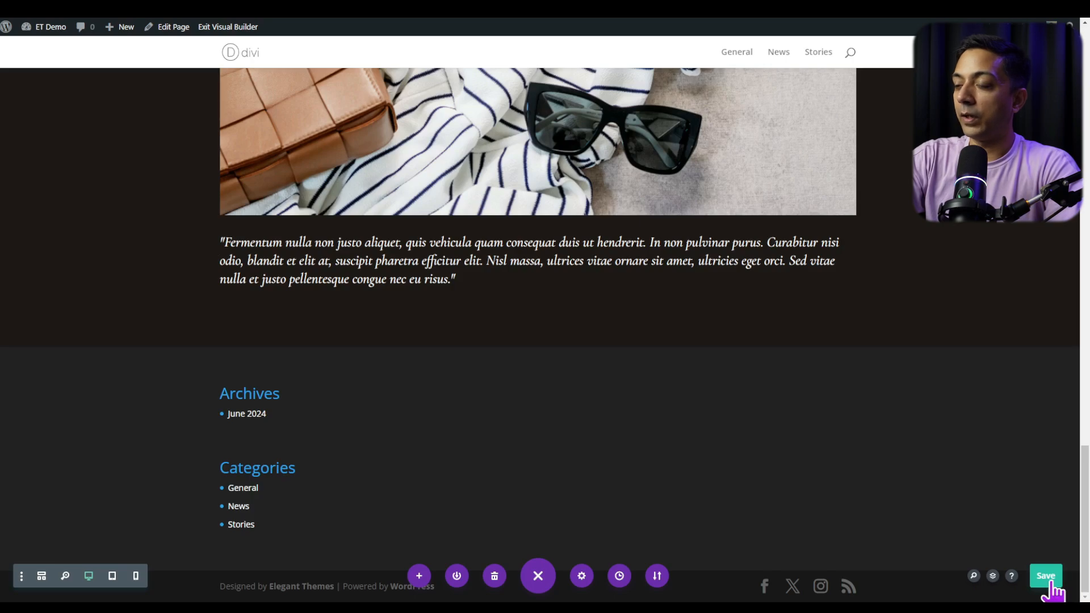
pyautogui.click(1050, 581)
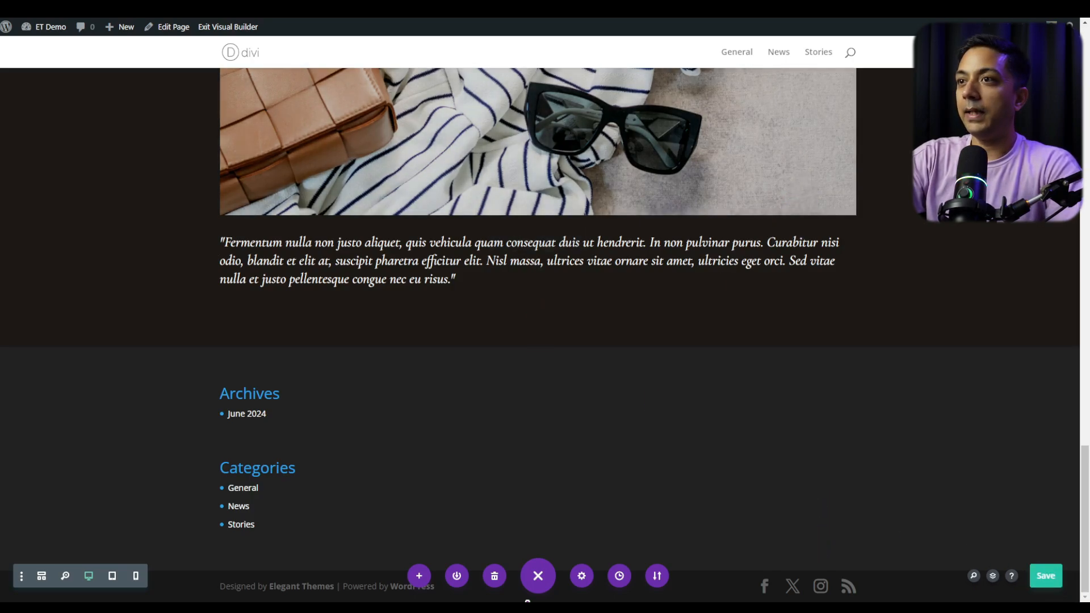
# Step: Exit the Visual Builder and review the live Home page down to the Archives and Categories footer area
pyautogui.click(239, 34)
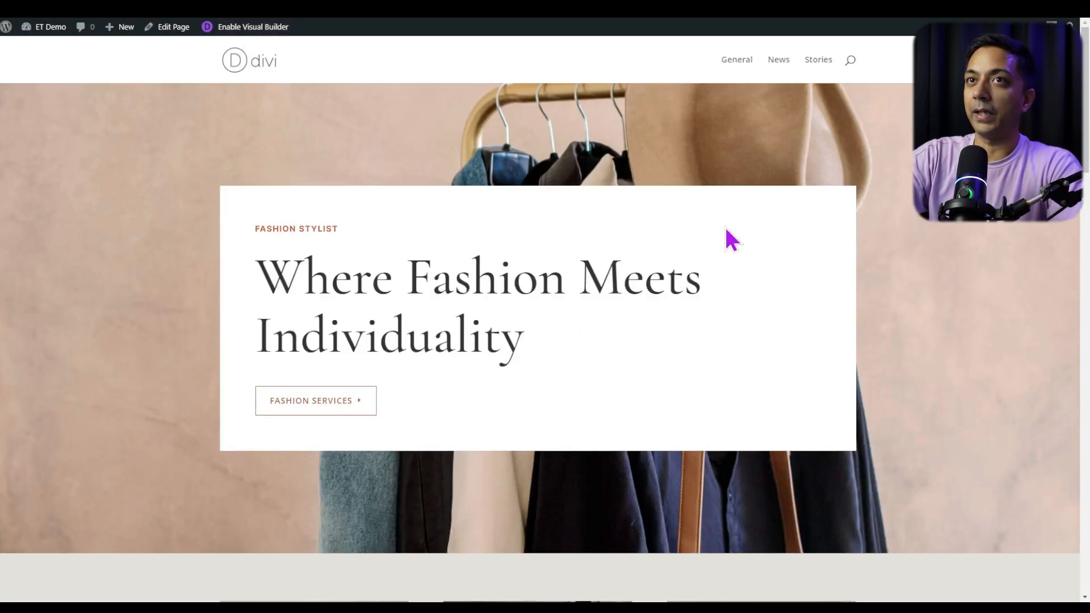
pyautogui.scroll(-2, 725, 236)
pyautogui.scroll(-10, 545, 335)
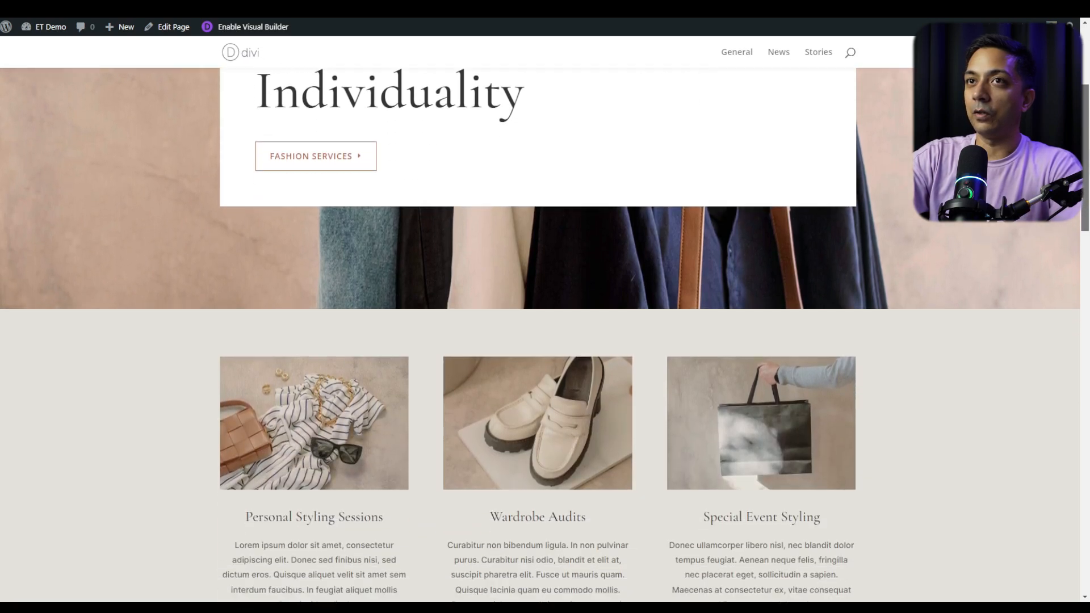
pyautogui.scroll(-12, 1083, 512)
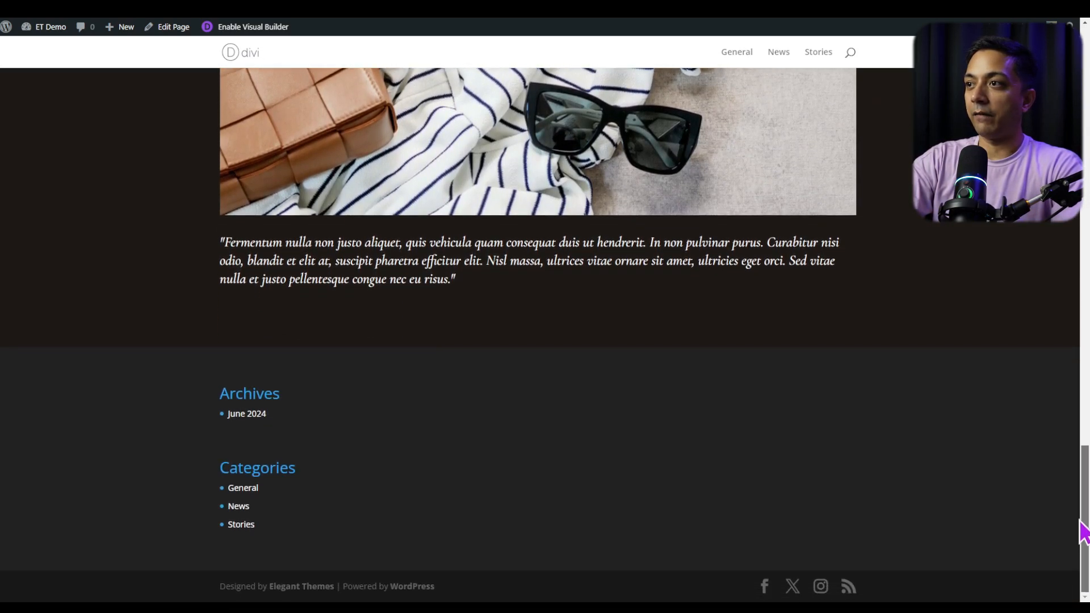
pyautogui.scroll(1, 1085, 528)
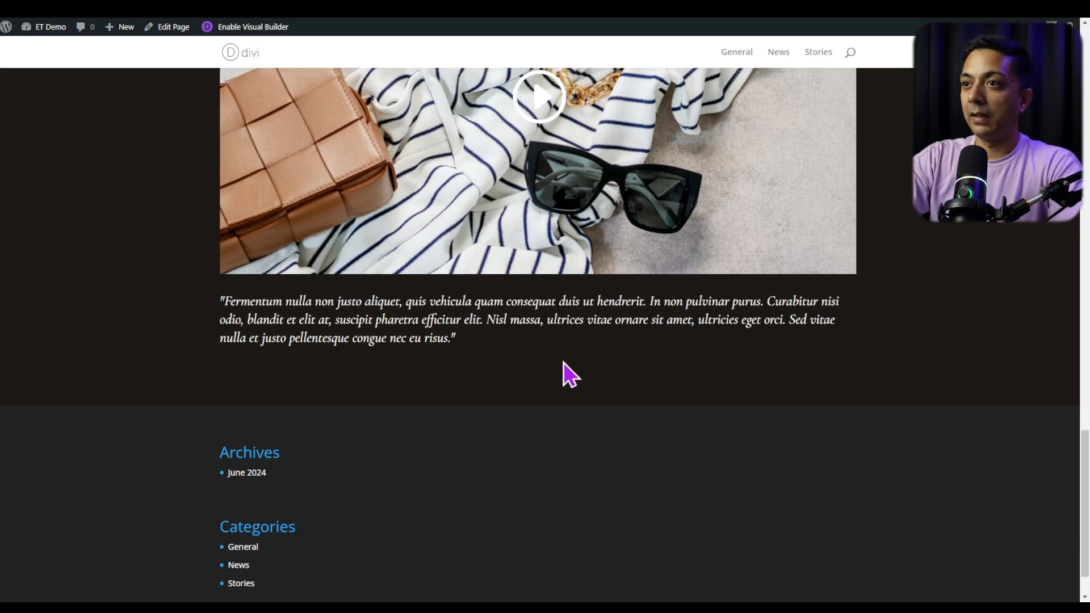
pyautogui.scroll(-1, 347, 429)
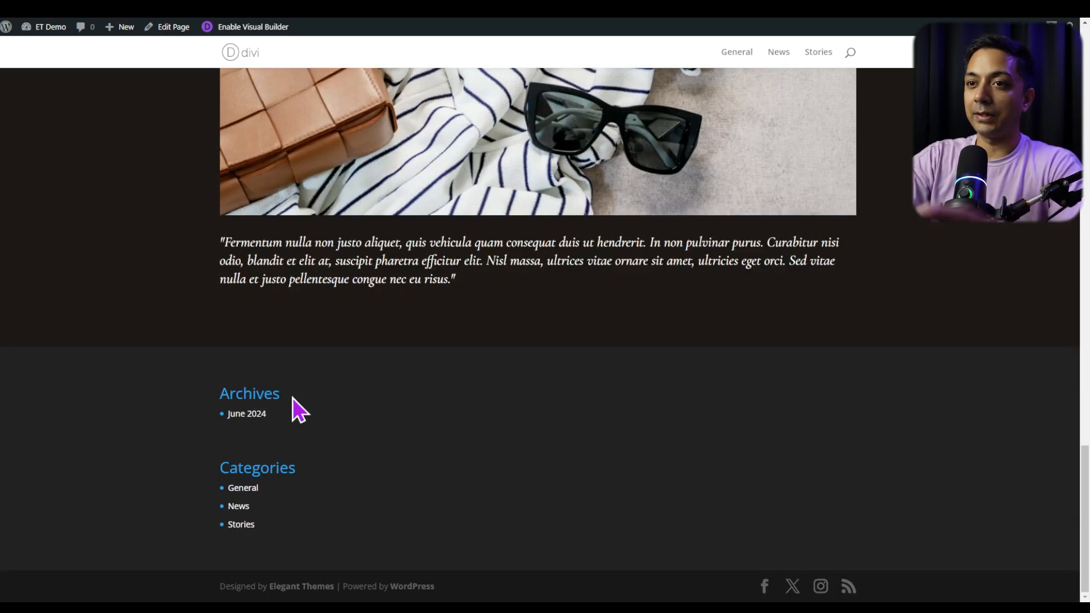
pyautogui.scroll(20, 271, 508)
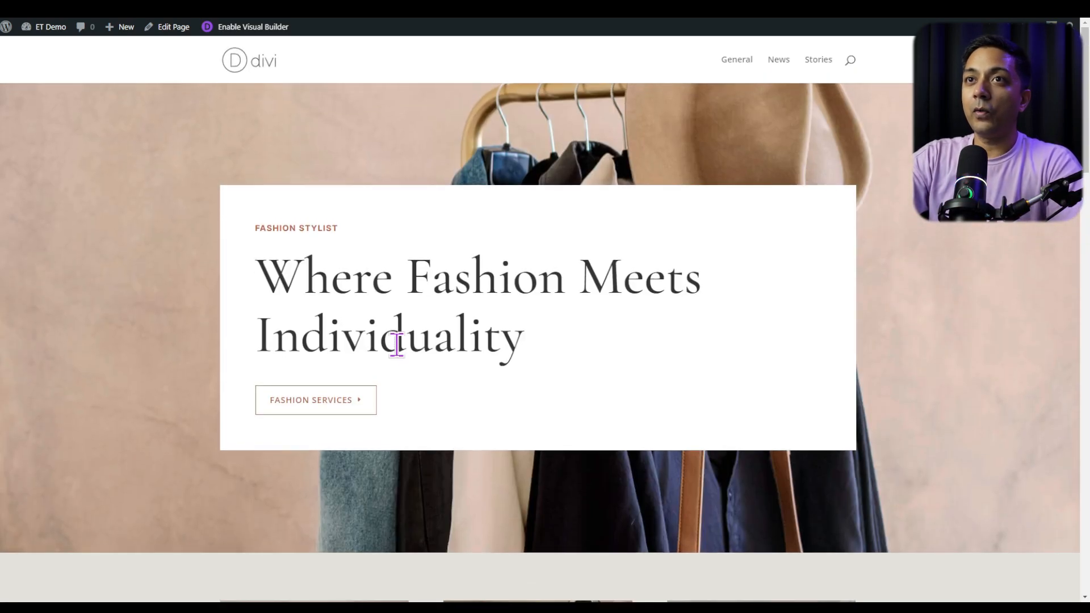
# Step: Open the Divi Theme Builder from the WordPress dashboard and start building a global footer for the Default Website Template
pyautogui.moveTo(50, 32)
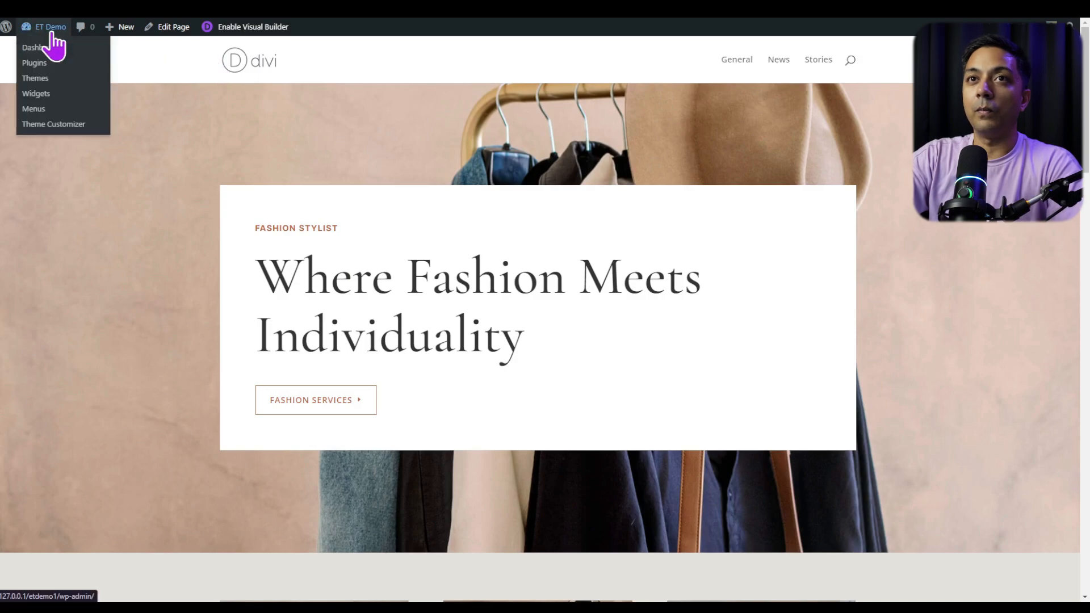
pyautogui.click(49, 48)
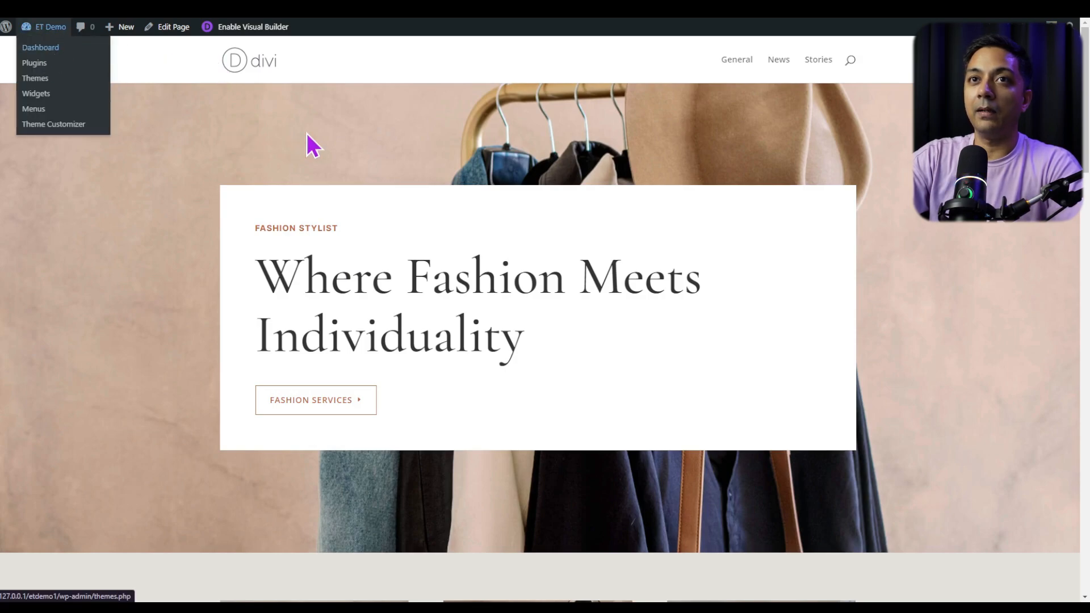
pyautogui.moveTo(10, 341)
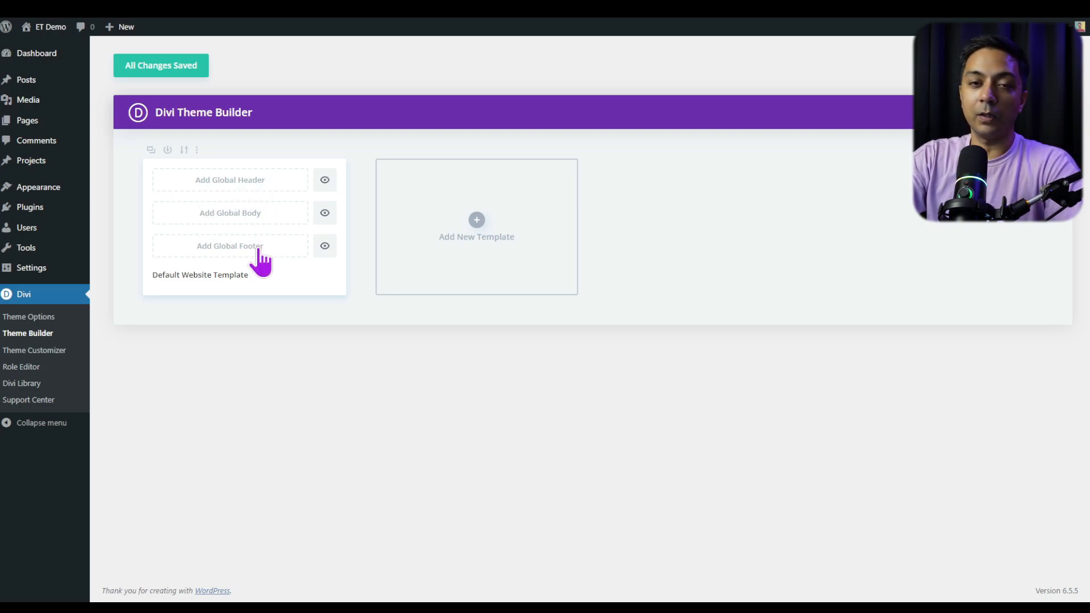
pyautogui.click(231, 251)
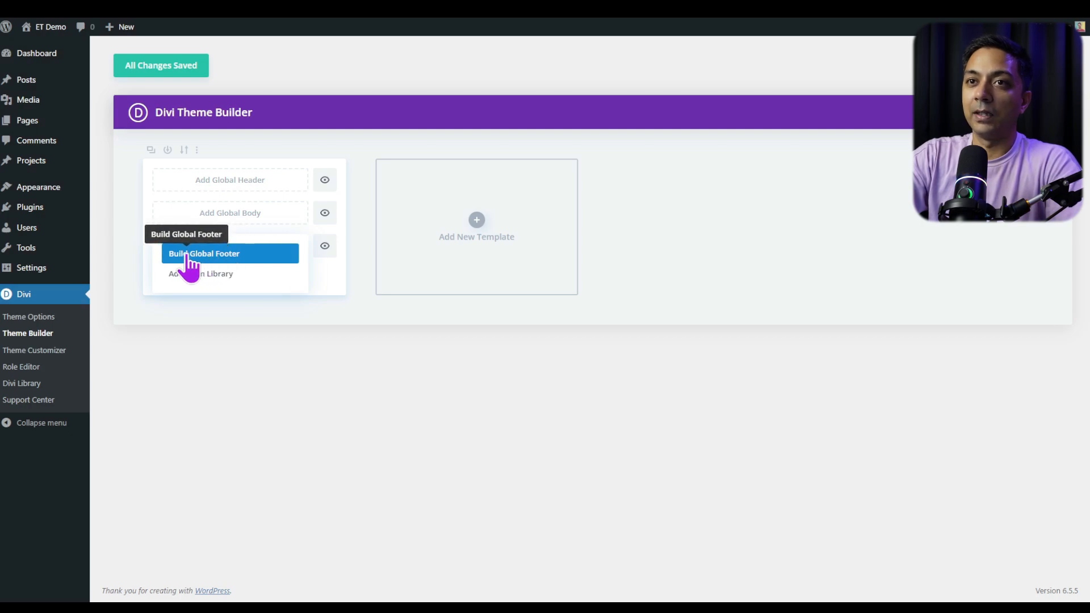
pyautogui.click(237, 254)
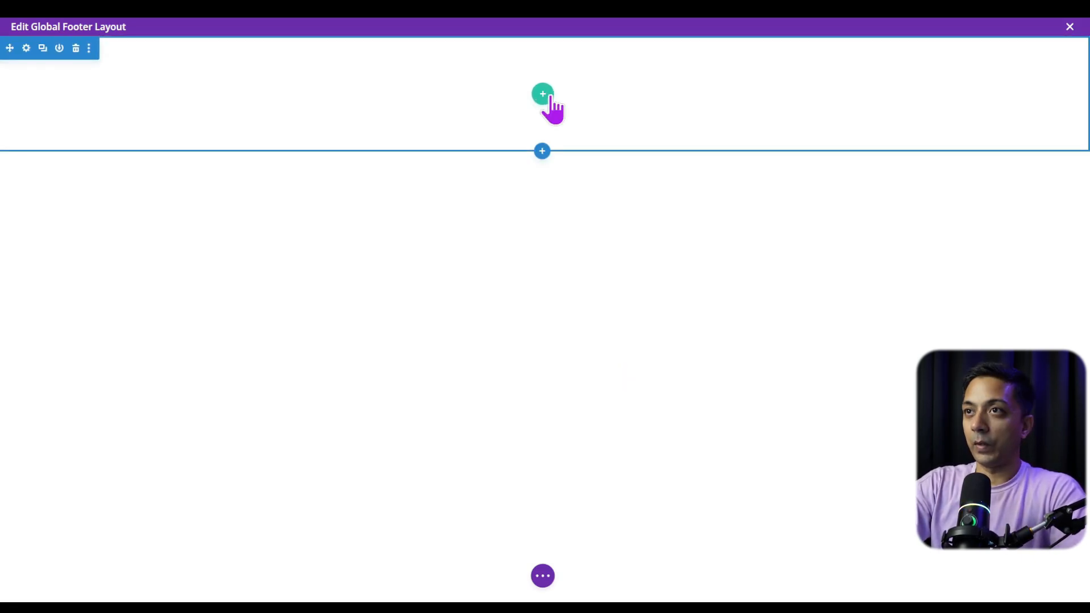
# Step: Paste the copied "Elevate Your Look" section into the global footer layout below the empty section
pyautogui.rightClick(573, 97)
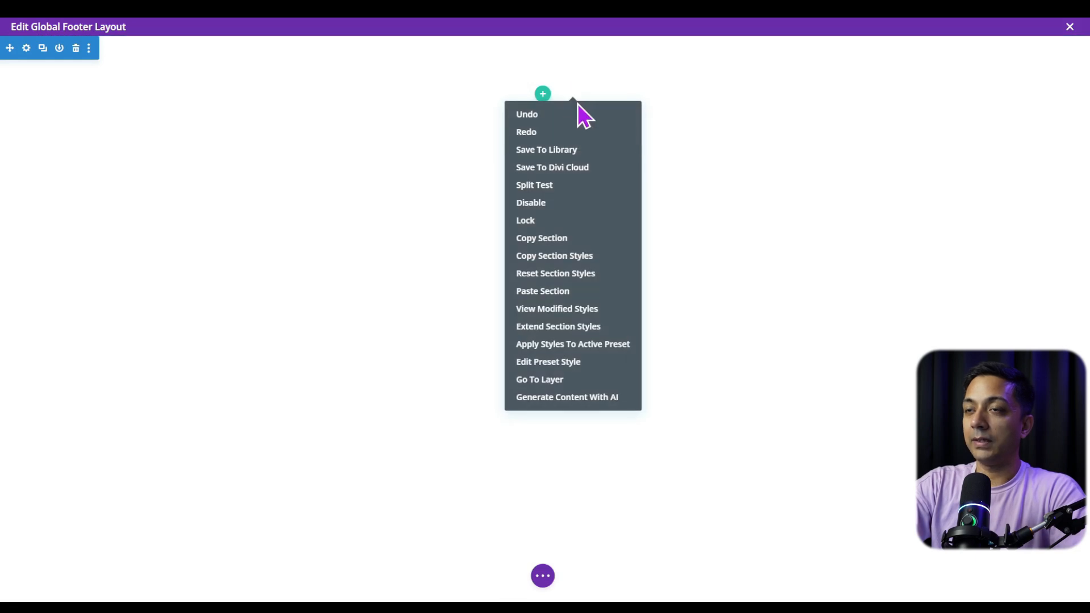
pyautogui.click(550, 293)
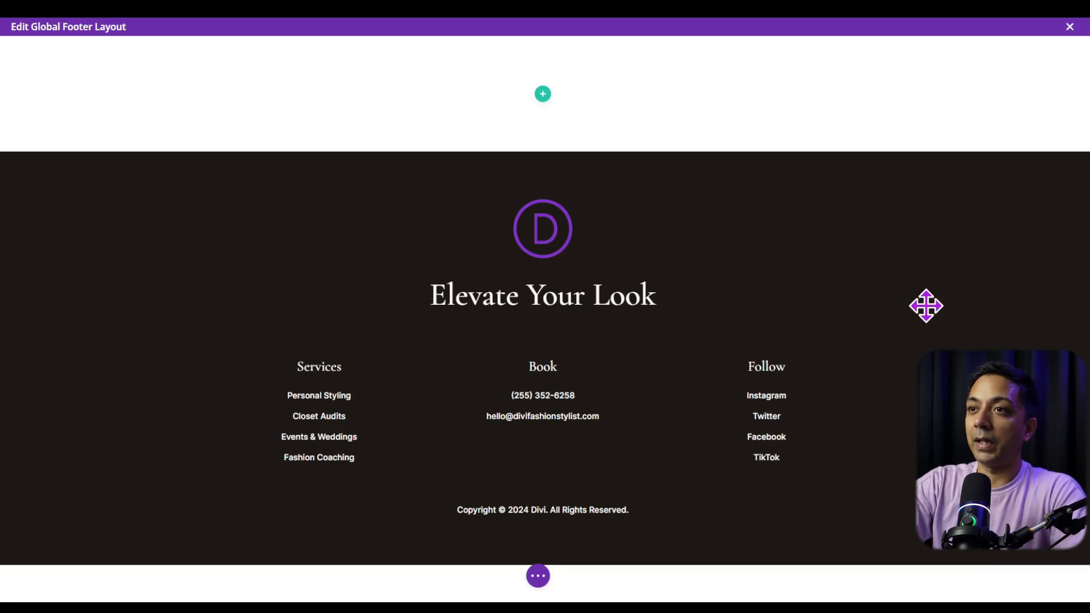
pyautogui.moveTo(85, 87)
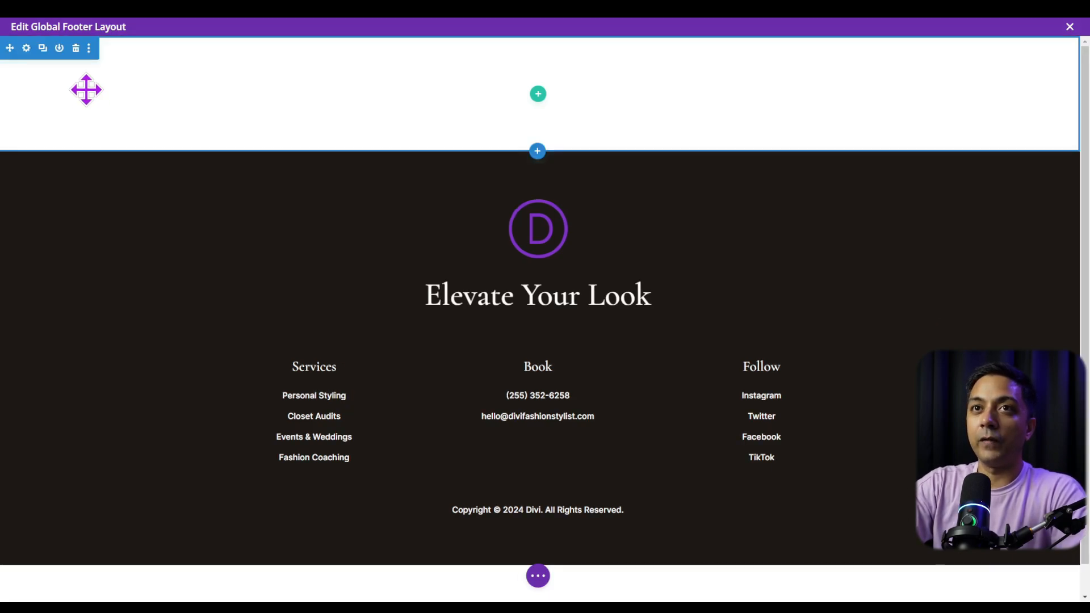
# Step: Delete the empty section above the global footer content and save both the footer layout and the theme builder changes
pyautogui.click(76, 49)
pyautogui.click(542, 575)
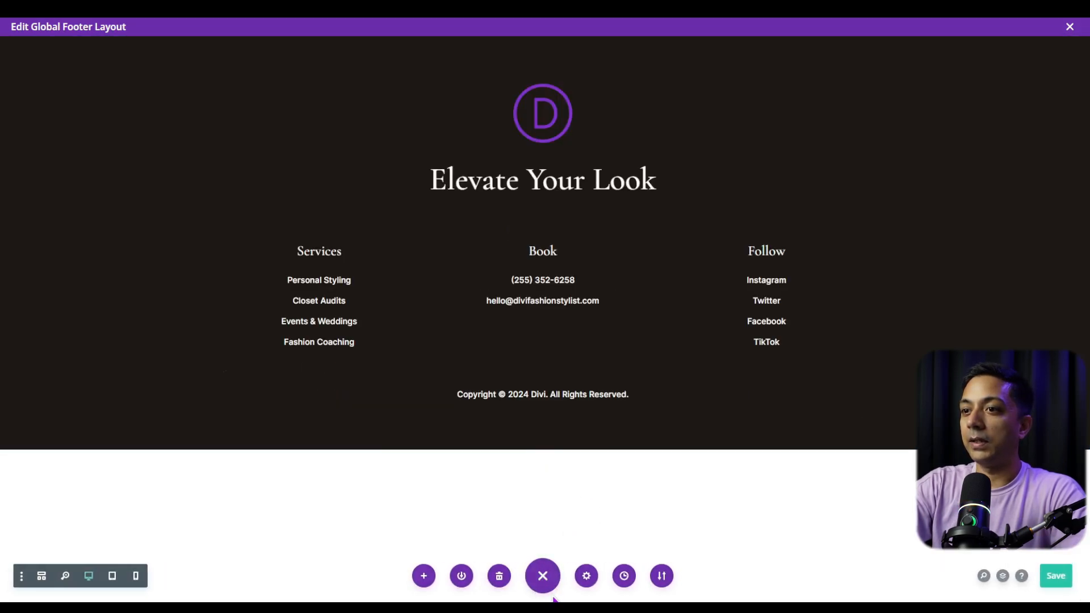
pyautogui.click(1057, 576)
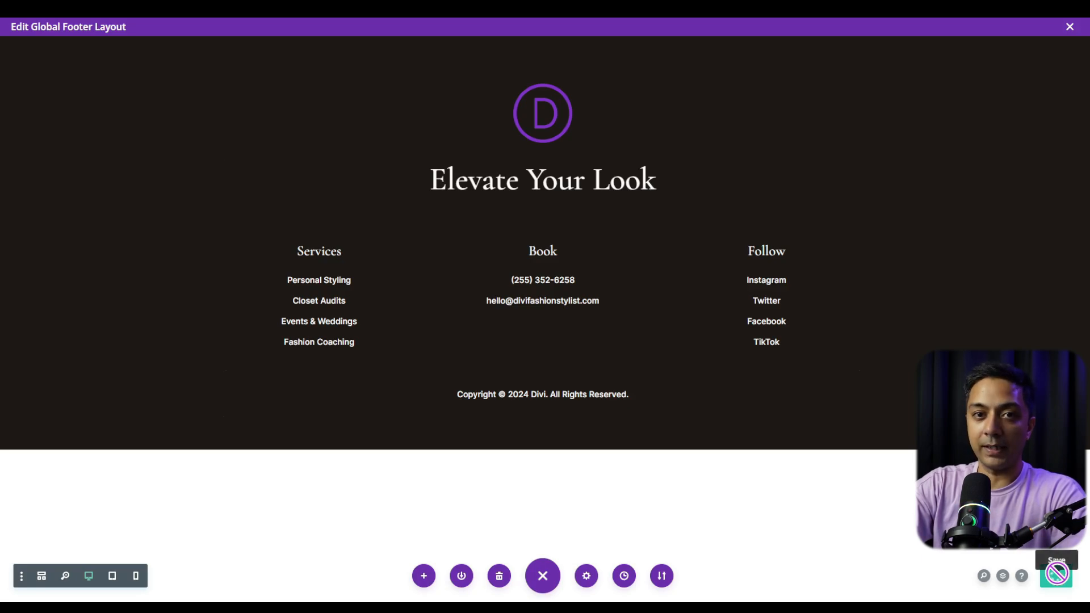
pyautogui.click(1070, 27)
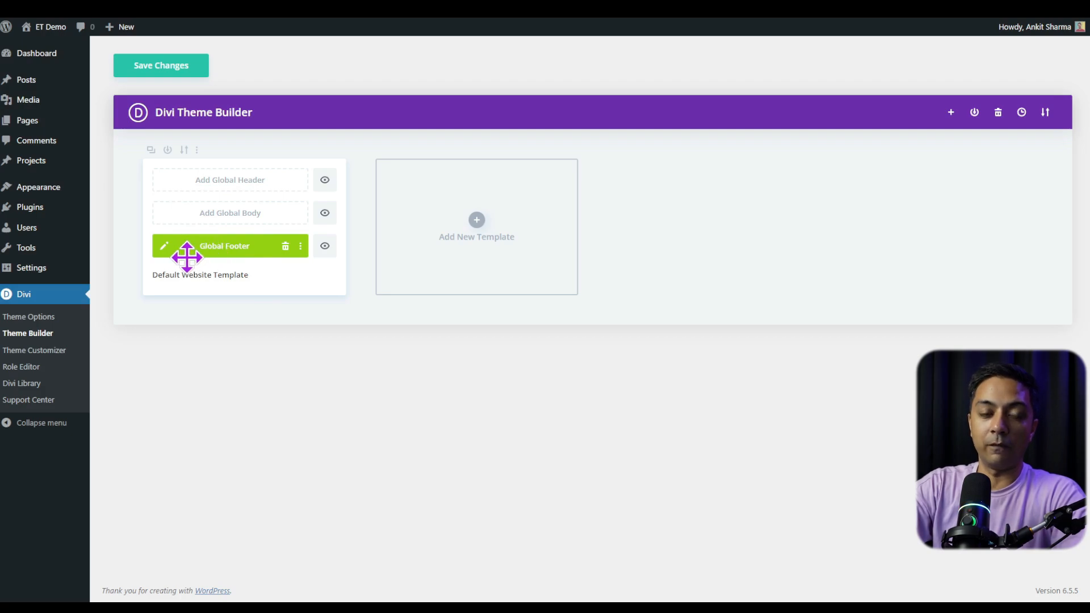
pyautogui.click(159, 69)
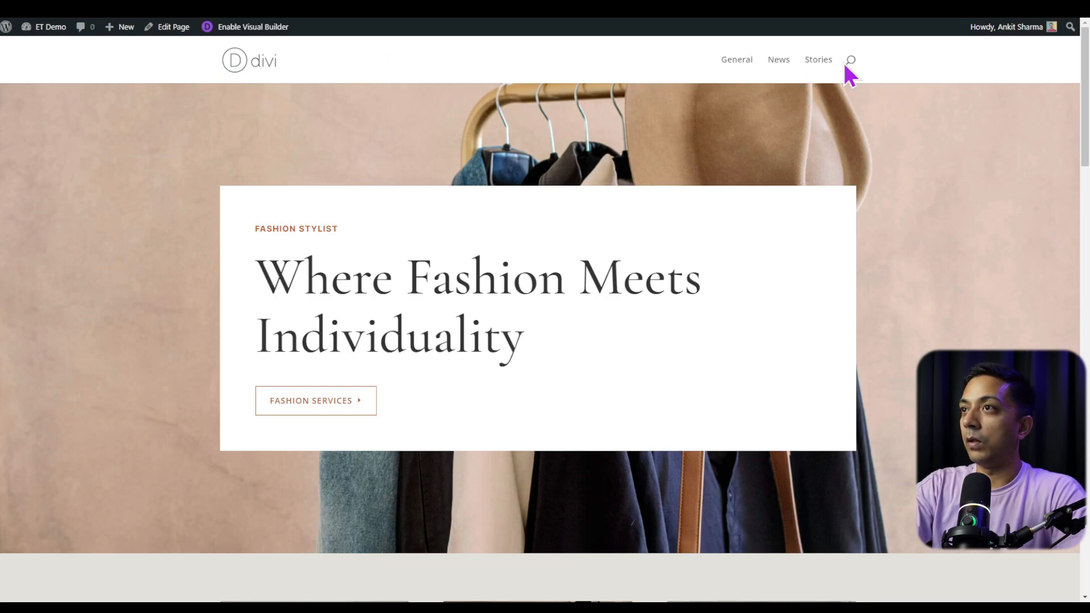
# Step: Check the footer on the live homepage and review the design of the General category page
pyautogui.moveTo(1086, 95); pyautogui.dragTo(1088, 519)
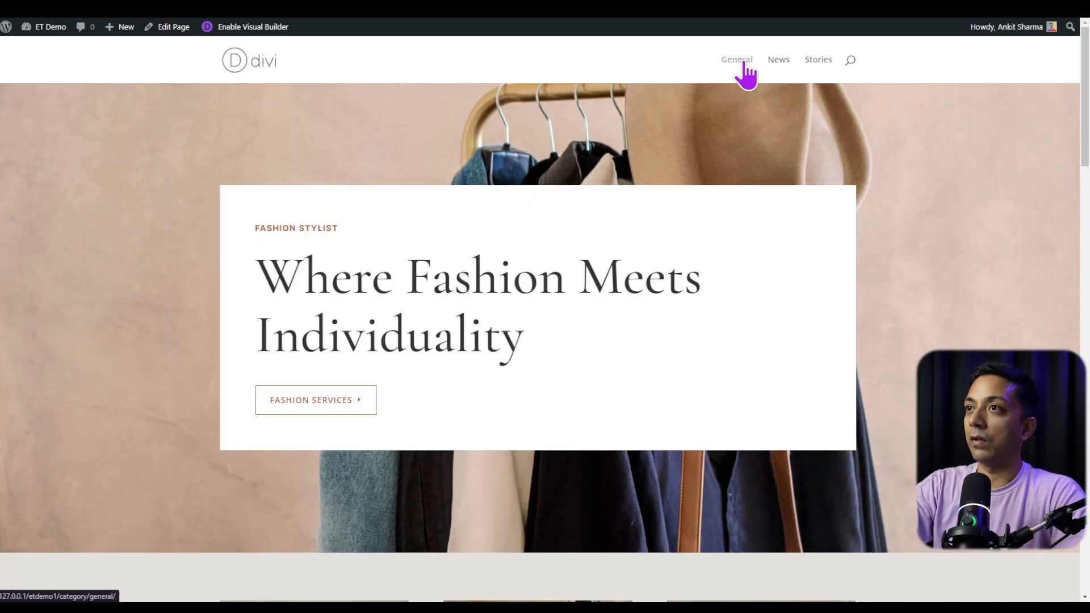
pyautogui.click(744, 63)
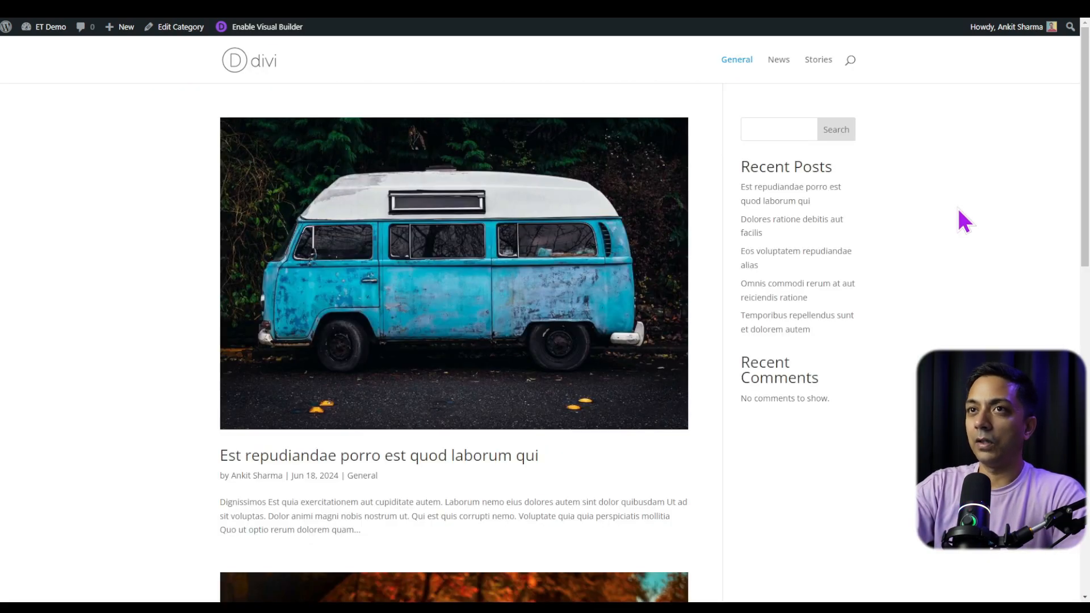
pyautogui.scroll(-10, 959, 211)
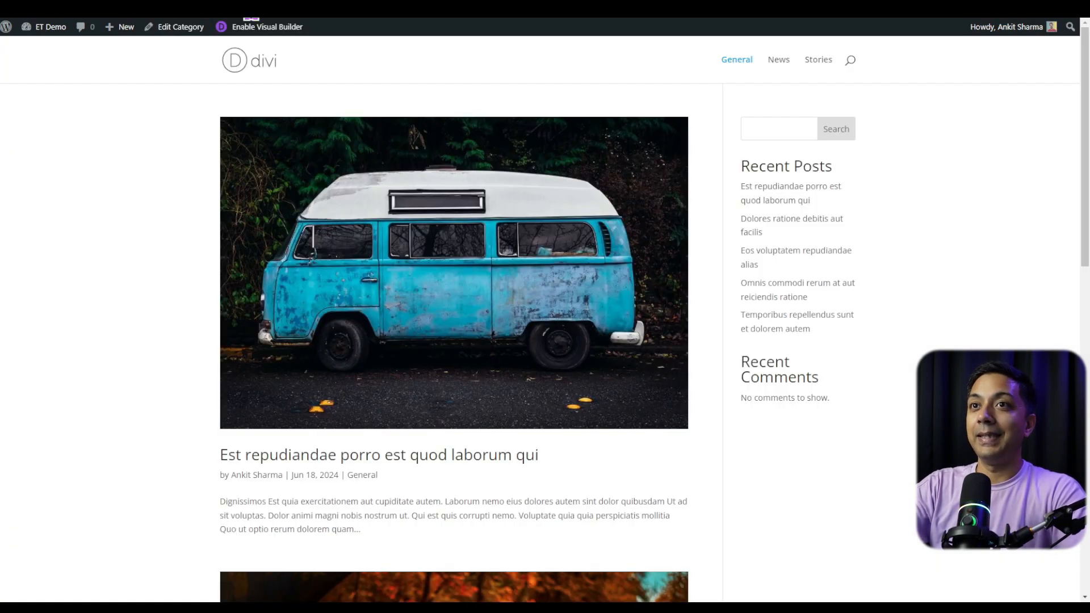
pyautogui.scroll(-15, 454, 341)
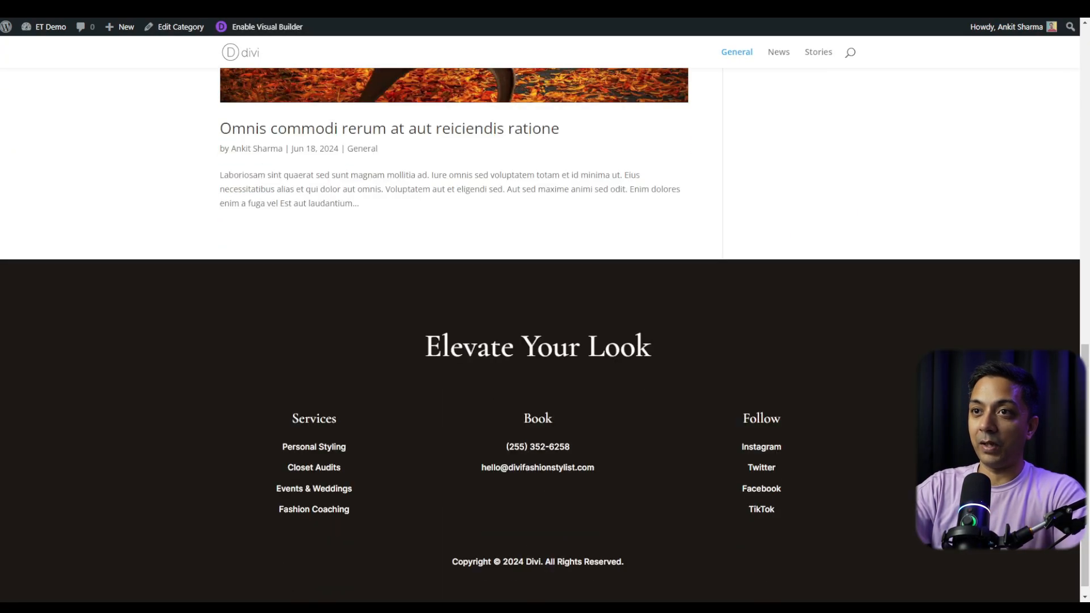
pyautogui.scroll(15, 540, 324)
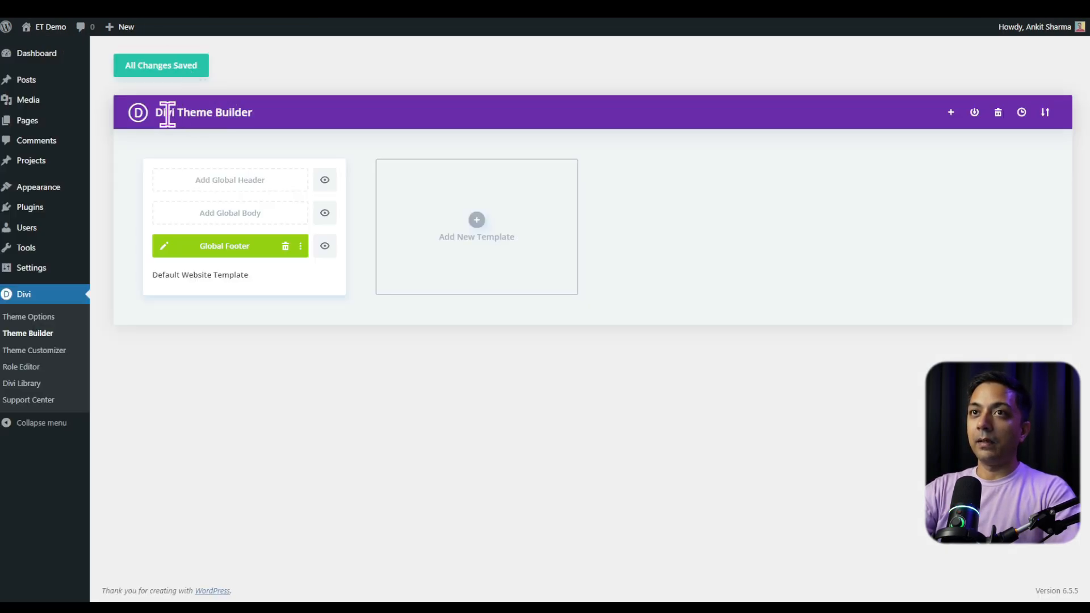
# Step: Create a new theme builder template assigned to All Category Pages
pyautogui.click(480, 239)
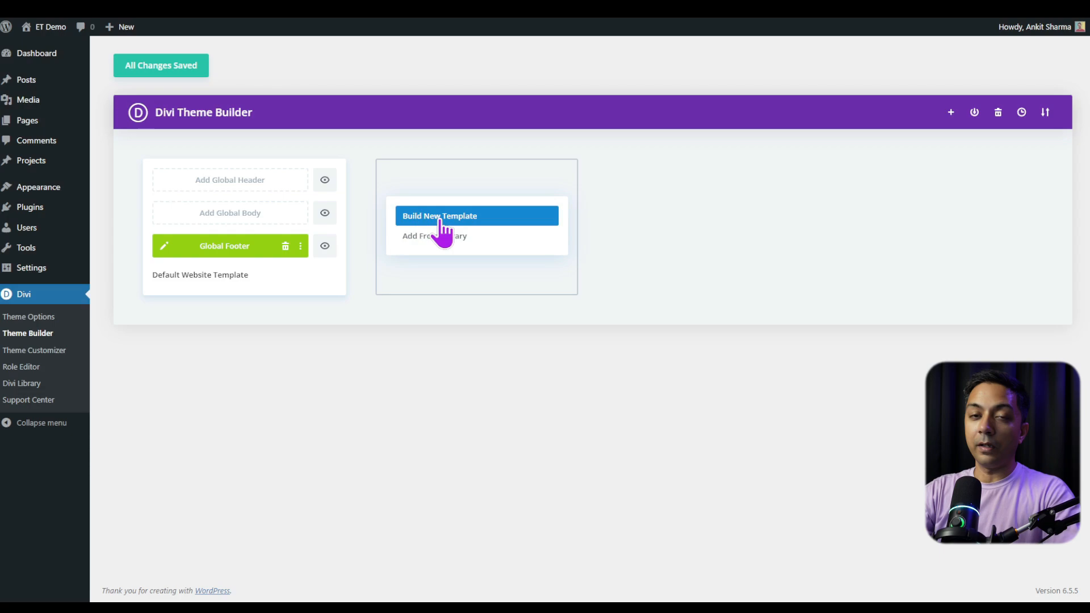
pyautogui.click(498, 218)
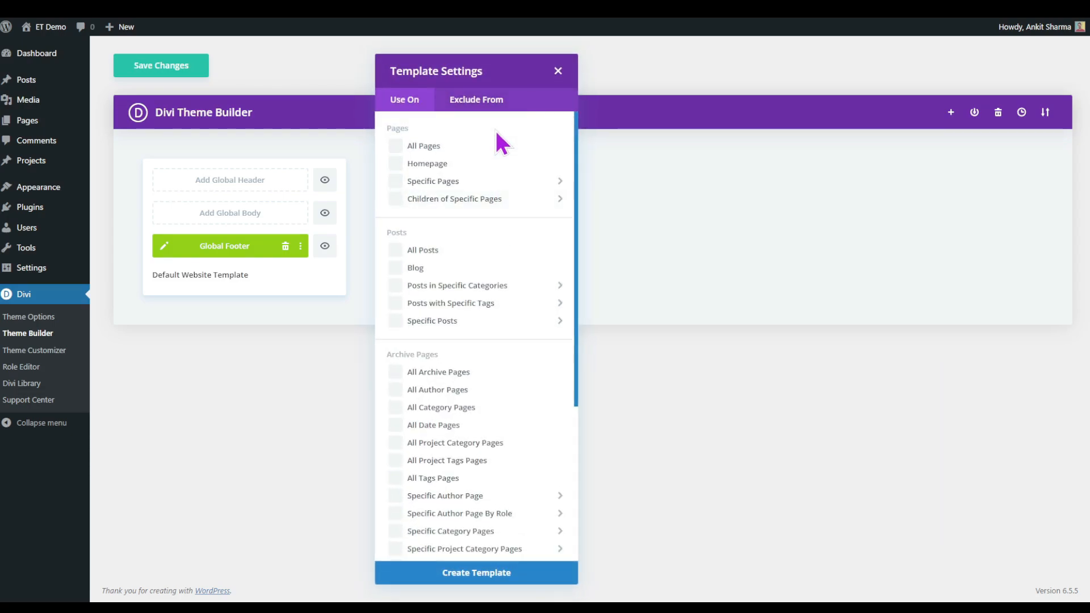
pyautogui.scroll(-4, 507, 148)
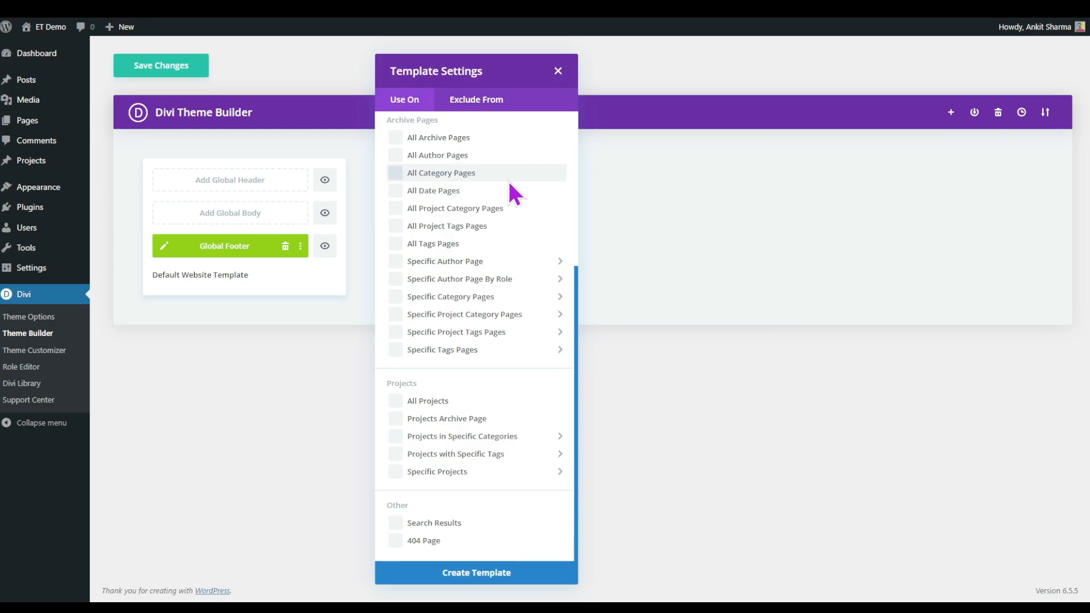
pyautogui.scroll(4, 498, 341)
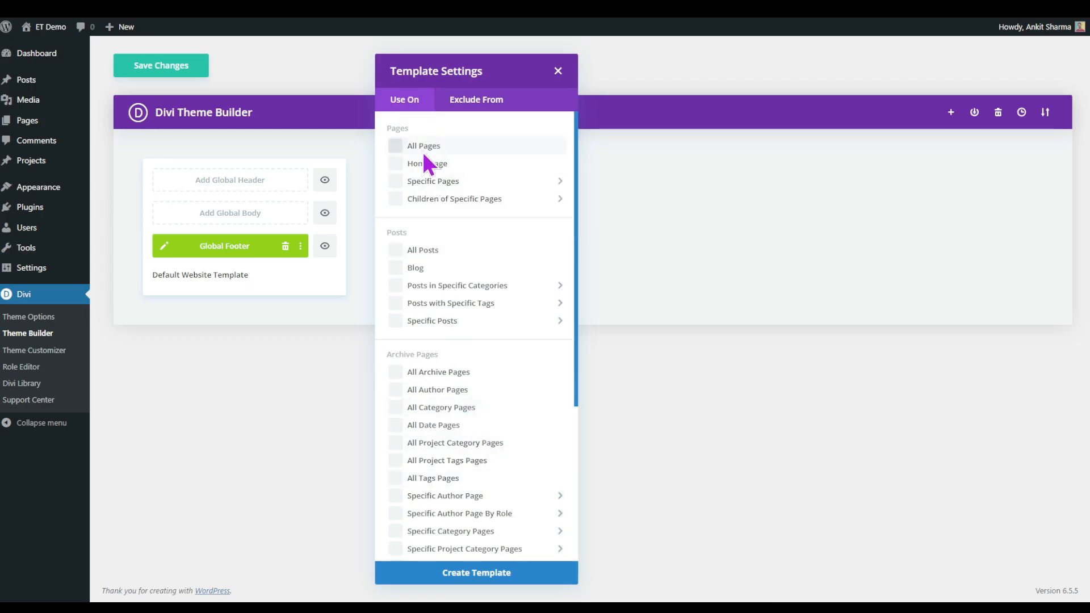
pyautogui.moveTo(424, 188)
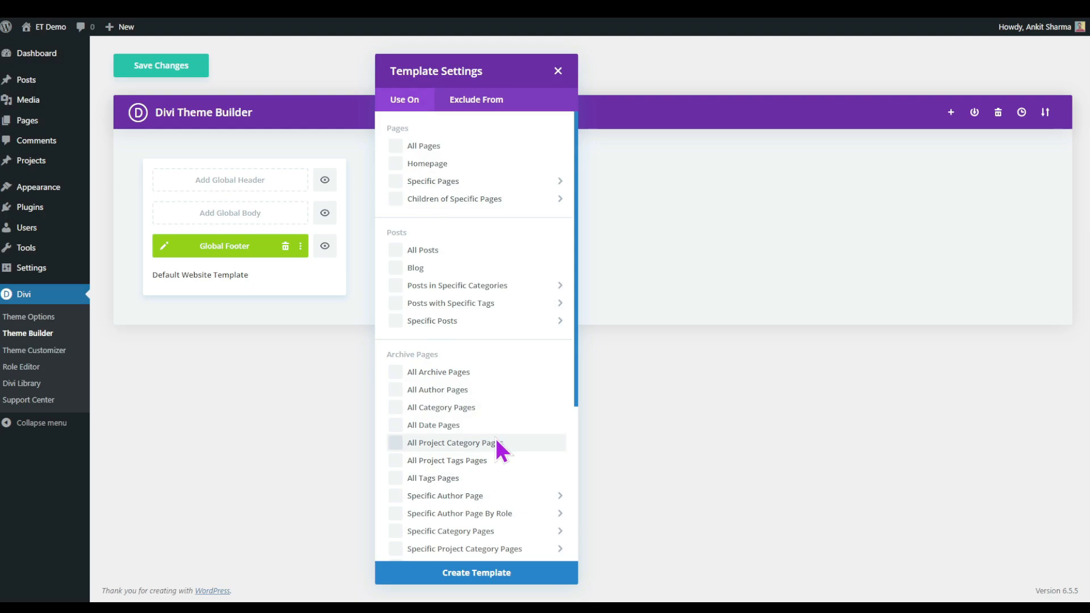
pyautogui.scroll(-4, 499, 455)
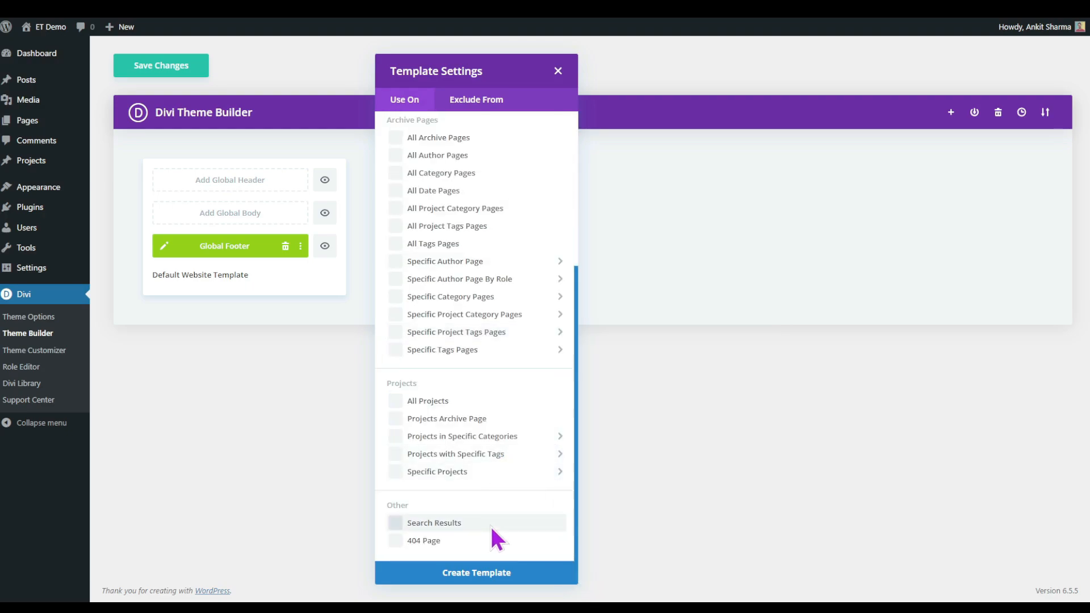
pyautogui.scroll(2, 489, 508)
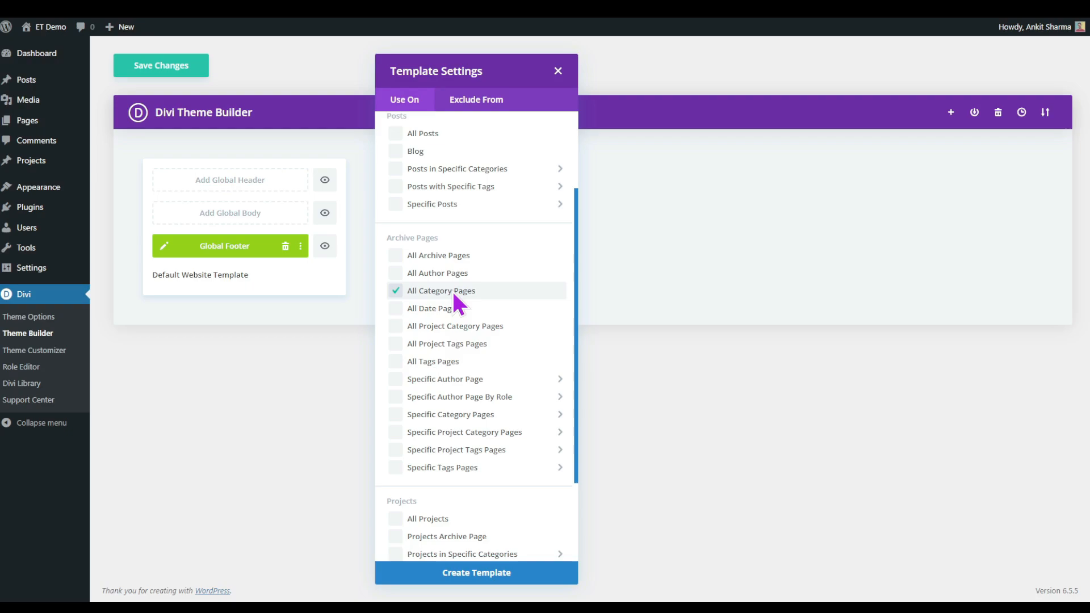
pyautogui.scroll(2, 455, 301)
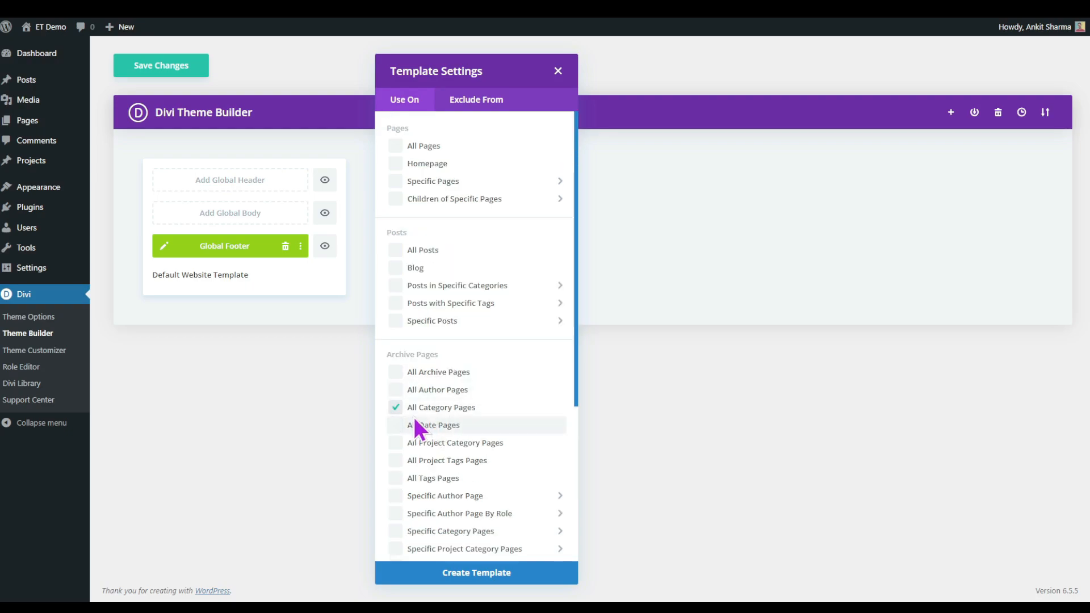
pyautogui.click(469, 580)
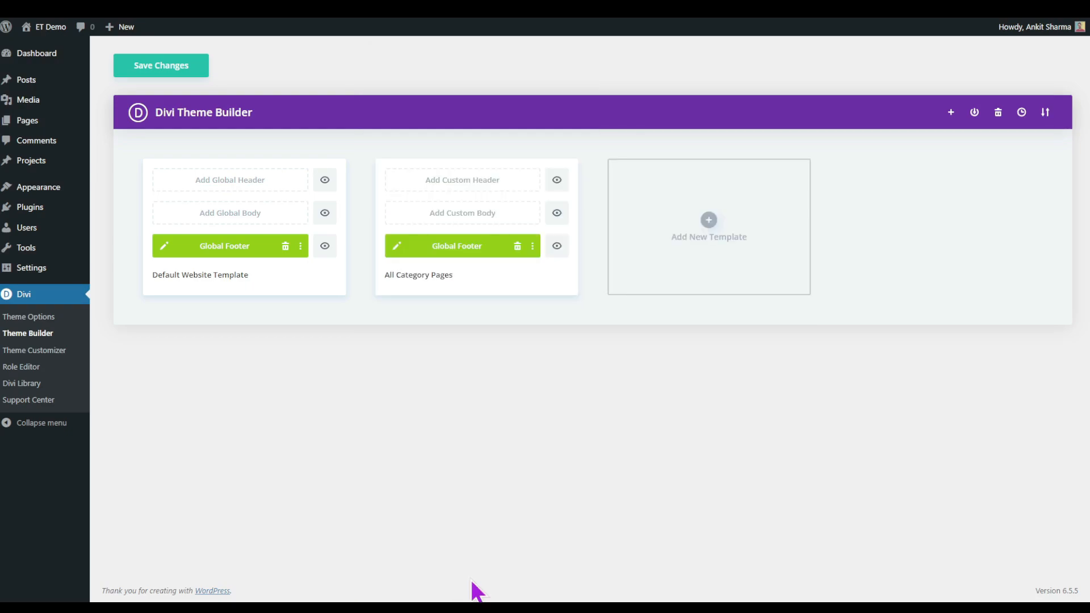
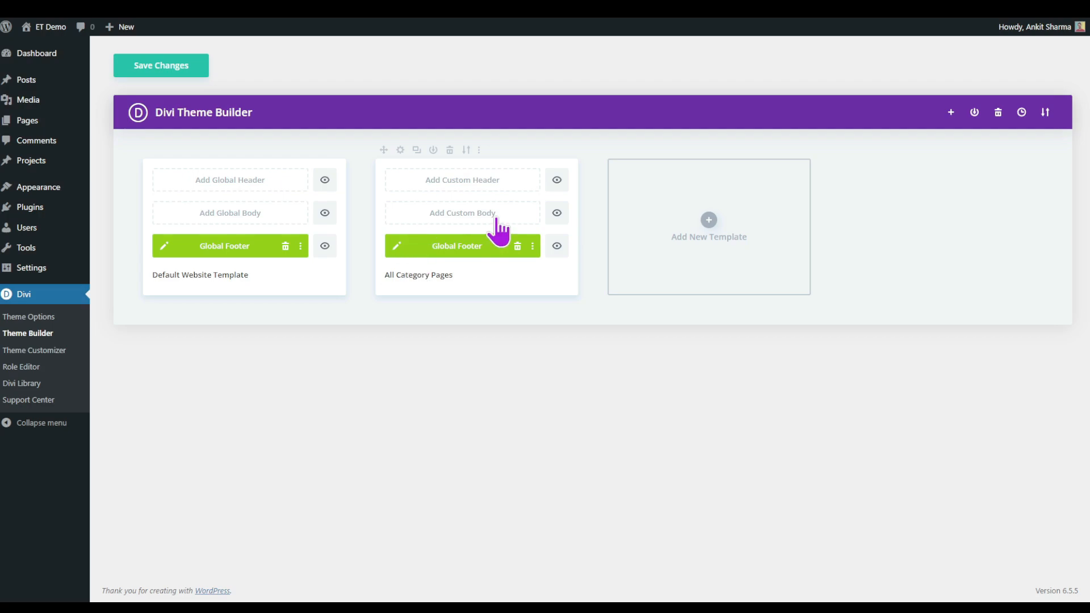
# Step: Load the Blog layout from the premade Fashion Stylist pack as the new template's custom body
pyautogui.click(449, 218)
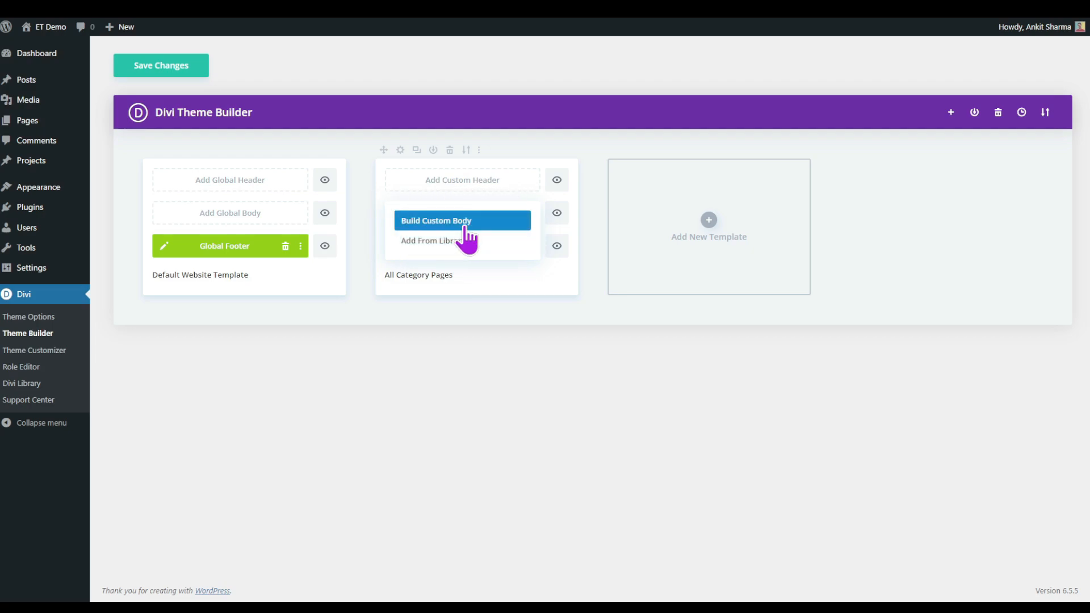
pyautogui.click(421, 242)
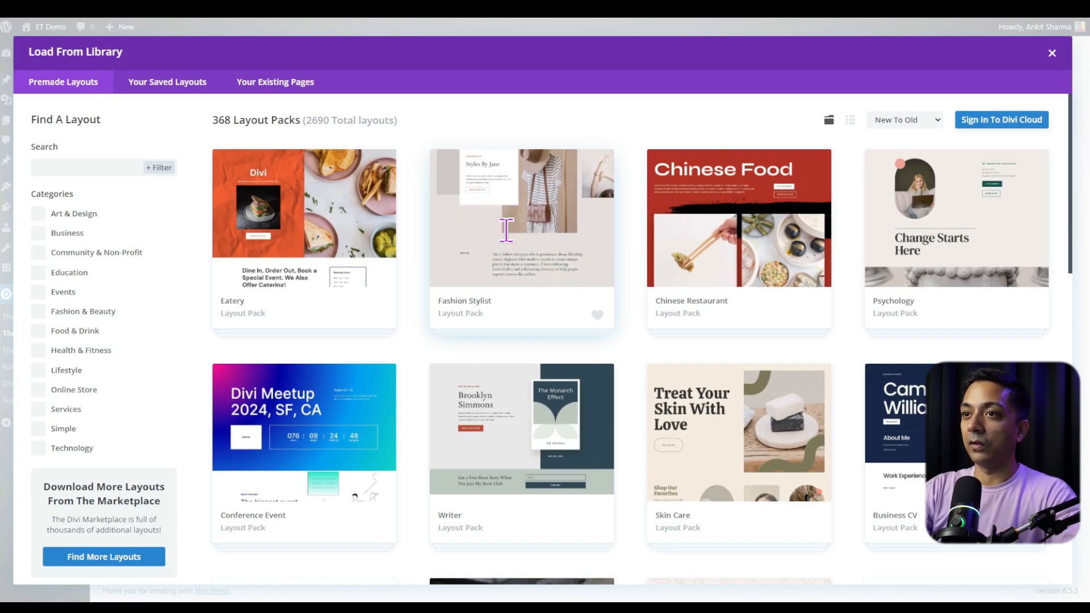
pyautogui.click(506, 239)
pyautogui.click(819, 306)
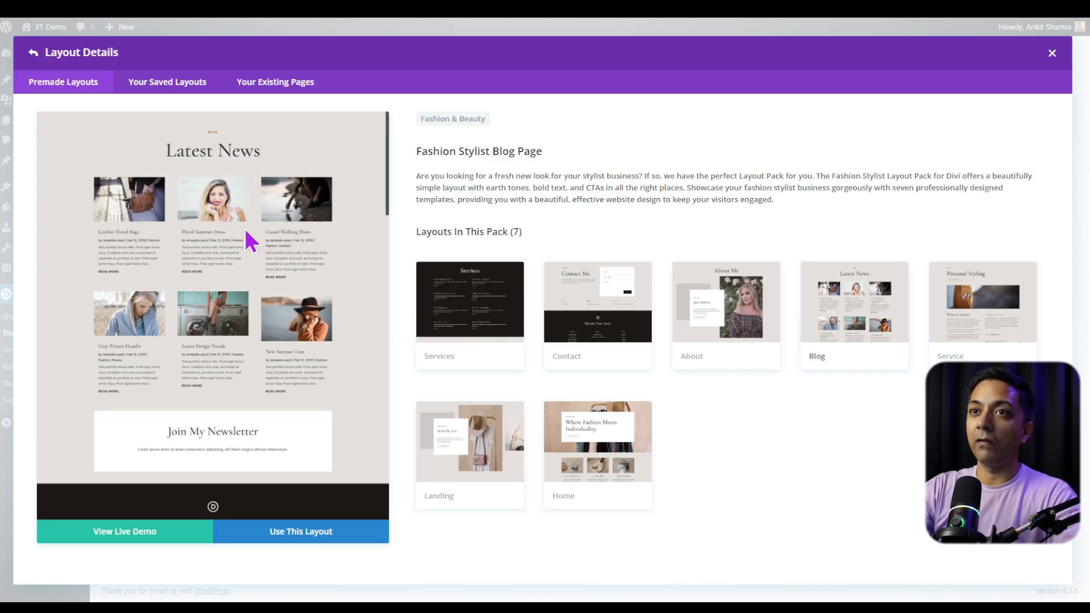
pyautogui.scroll(-2, 236, 361)
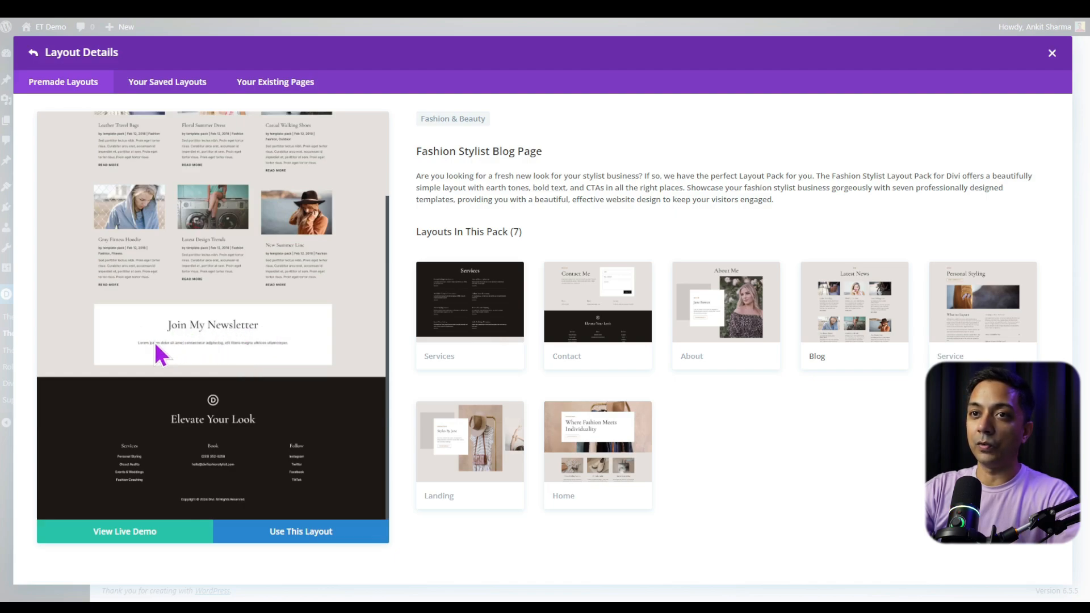
pyautogui.click(324, 537)
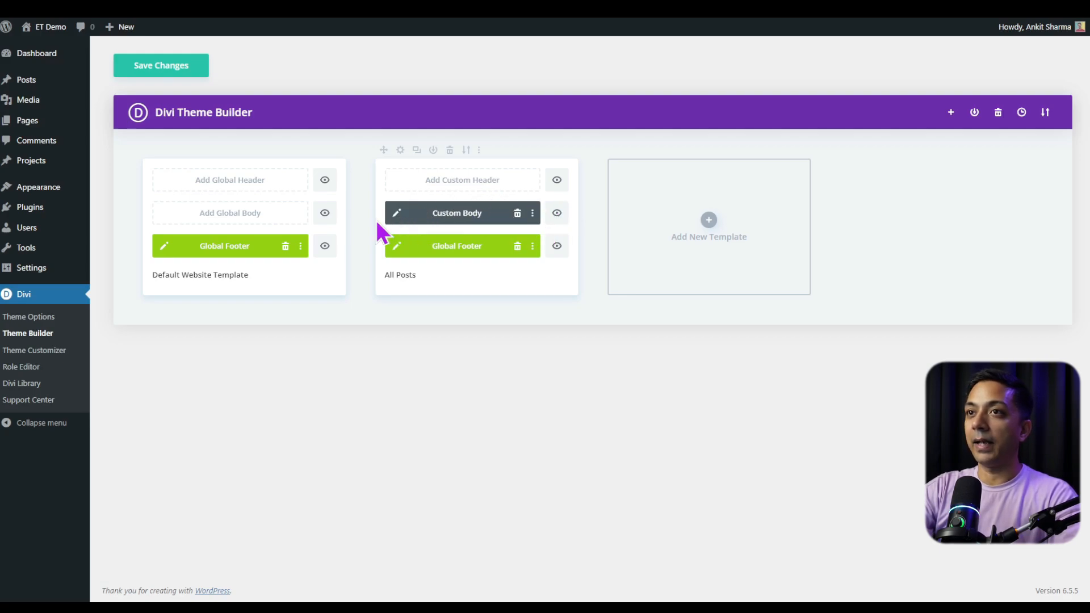
# Step: Edit the custom body and set its Blog module to include posts from the Current Category
pyautogui.click(397, 213)
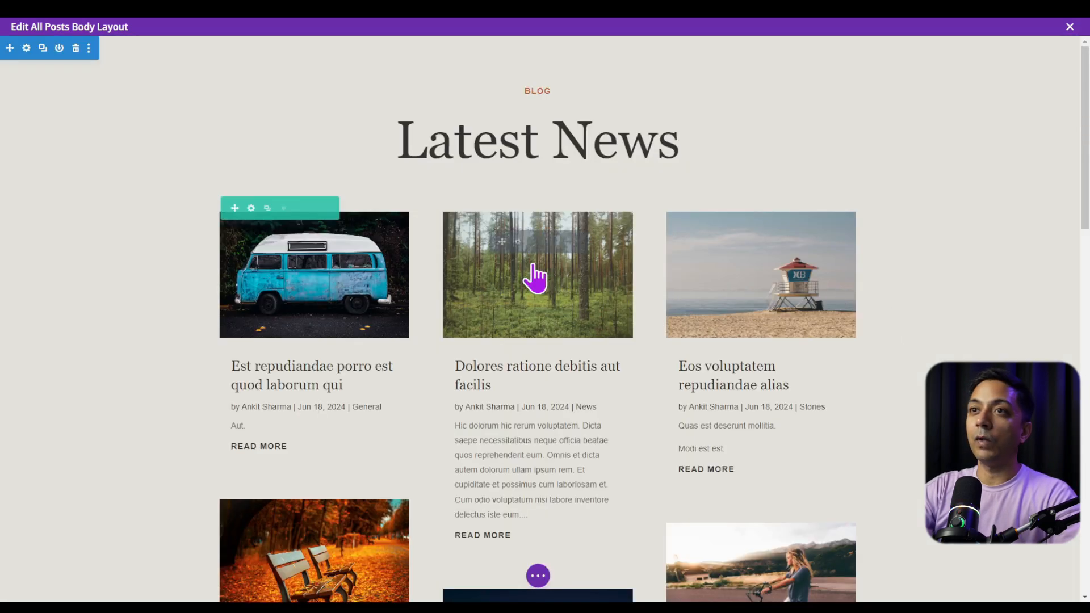
pyautogui.scroll(-7, 273, 307)
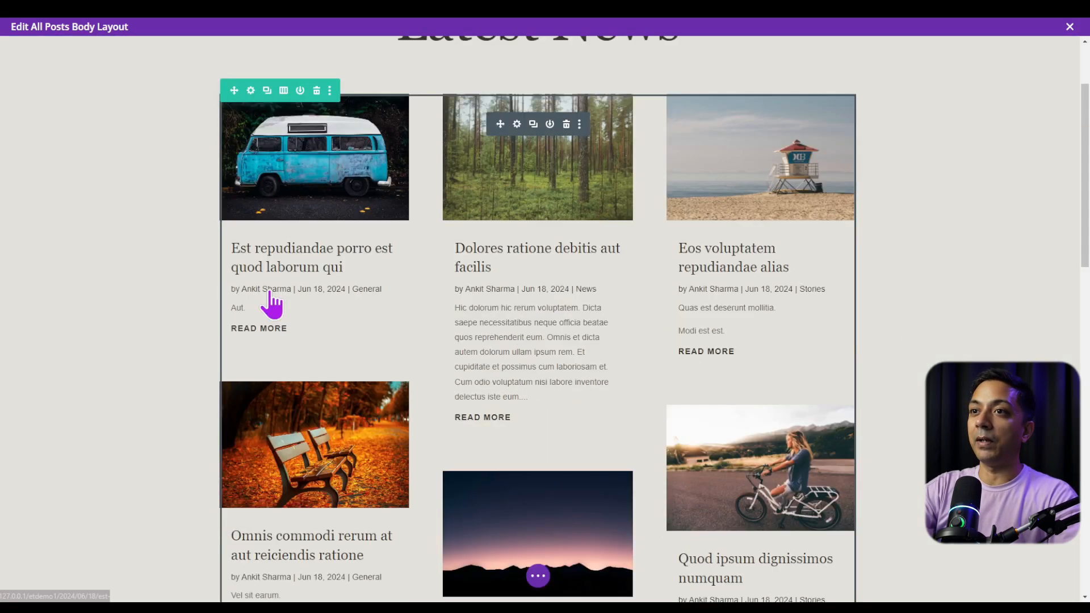
pyautogui.scroll(7, 898, 330)
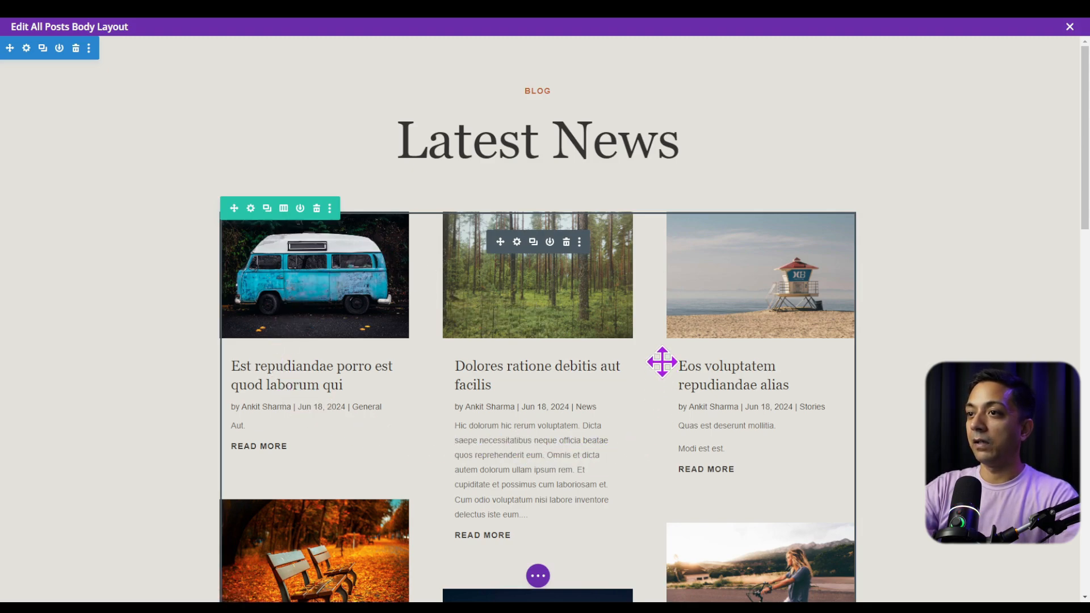
pyautogui.click(517, 242)
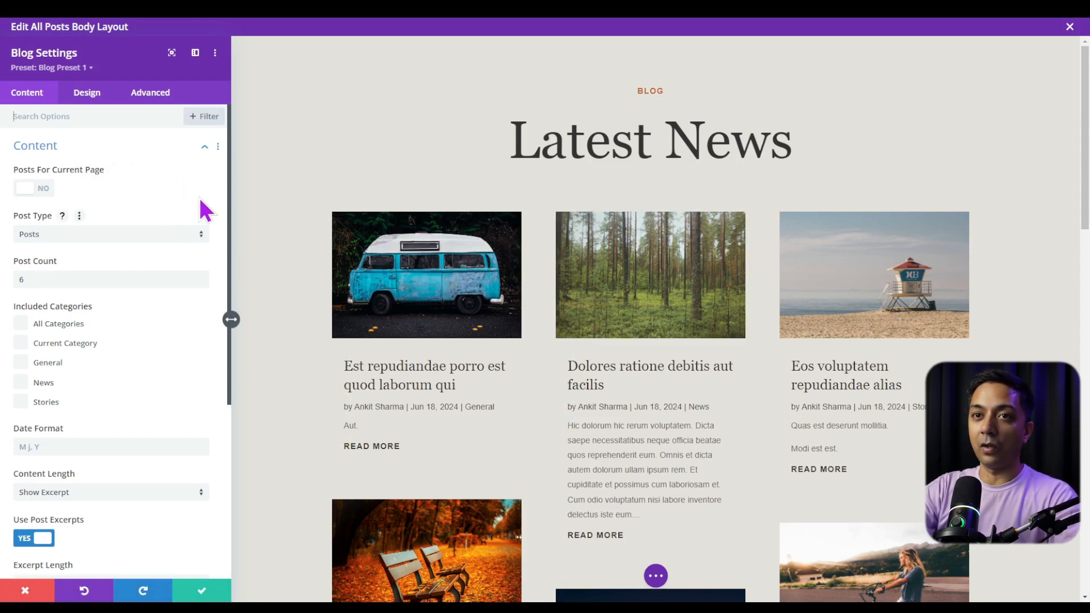
pyautogui.scroll(-1, 200, 210)
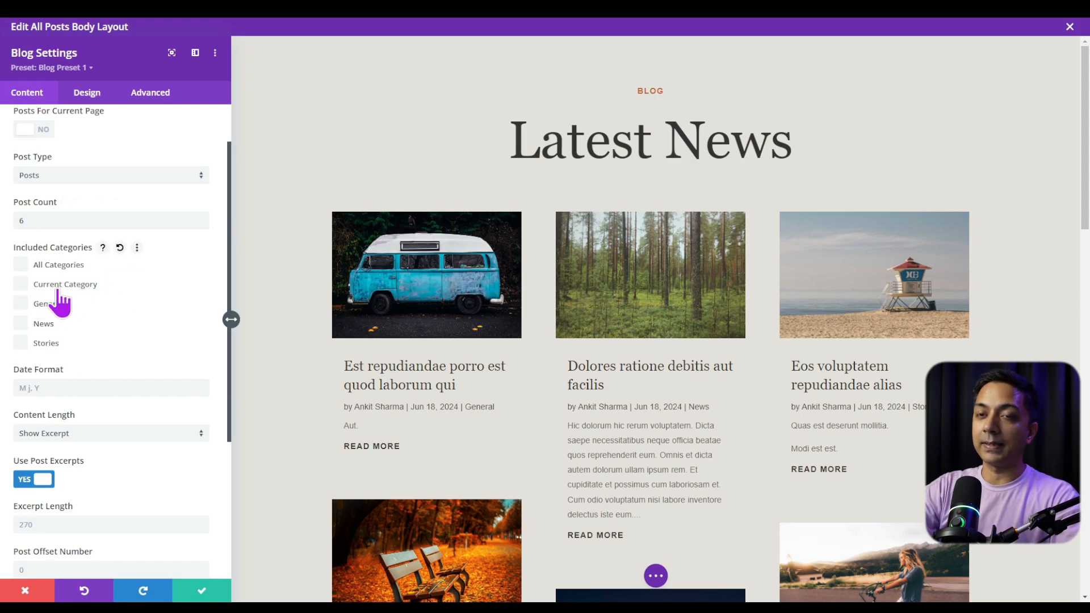
pyautogui.click(78, 291)
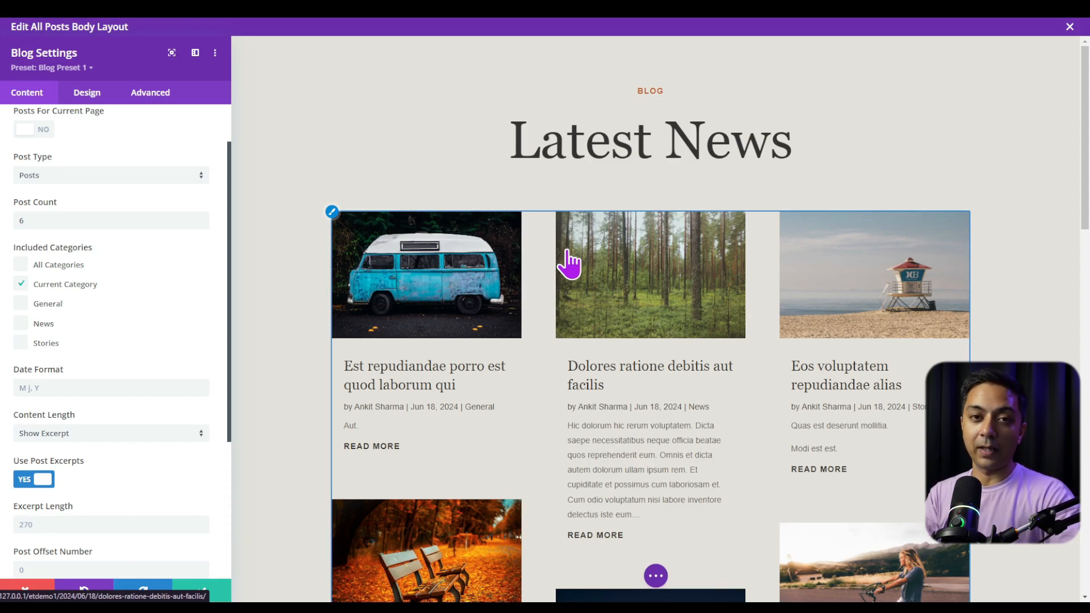
# Step: Disable Use Post Excerpts for the Blog module and set the excerpt length to 00
pyautogui.scroll(-5, 219, 239)
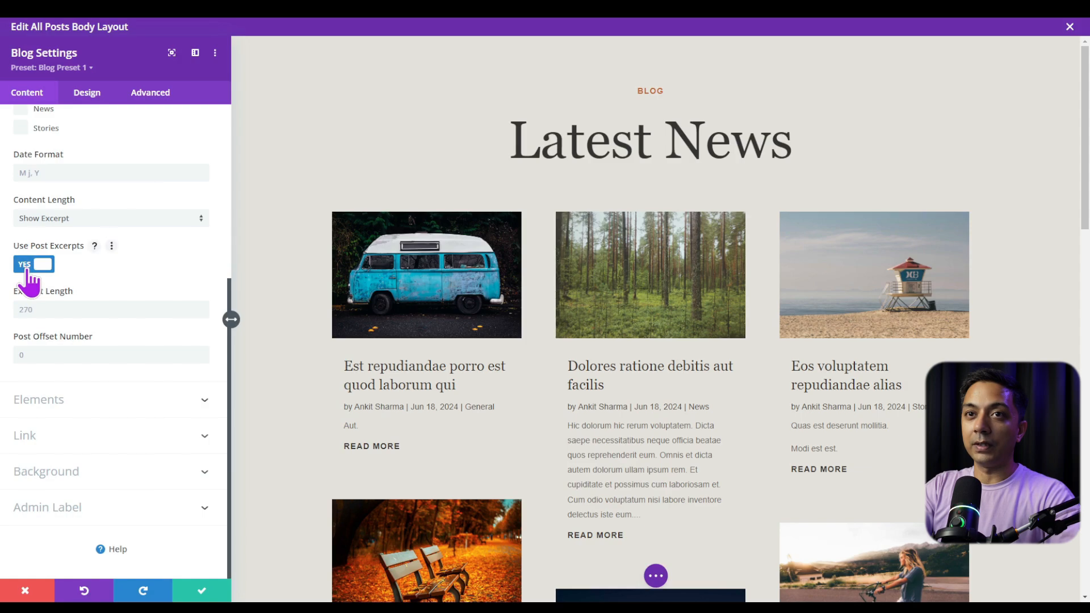
pyautogui.click(27, 271)
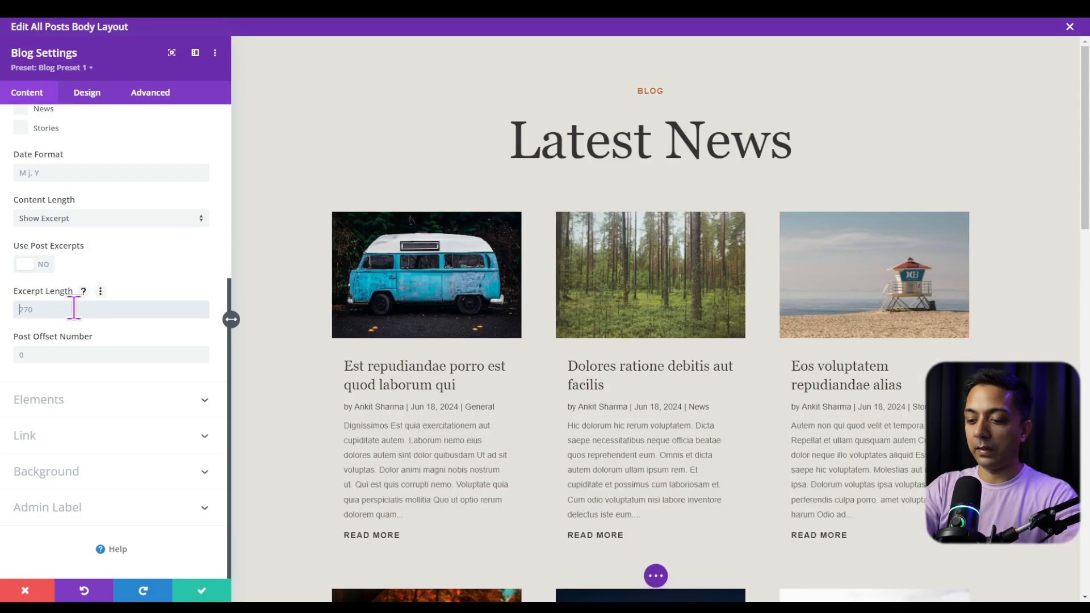
pyautogui.click(73, 307)
pyautogui.write('0')
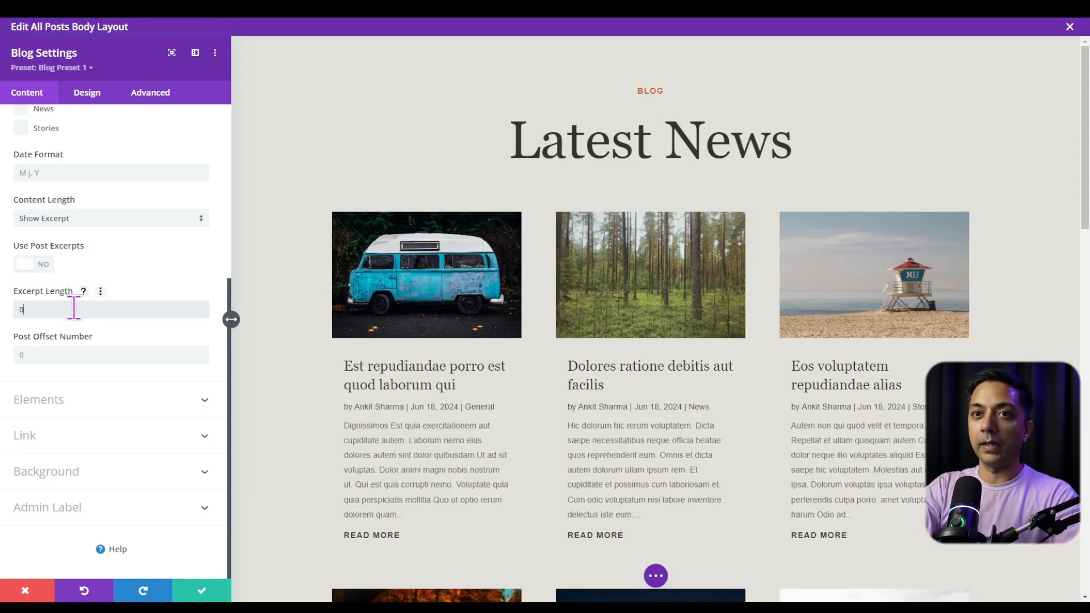
pyautogui.write('0')
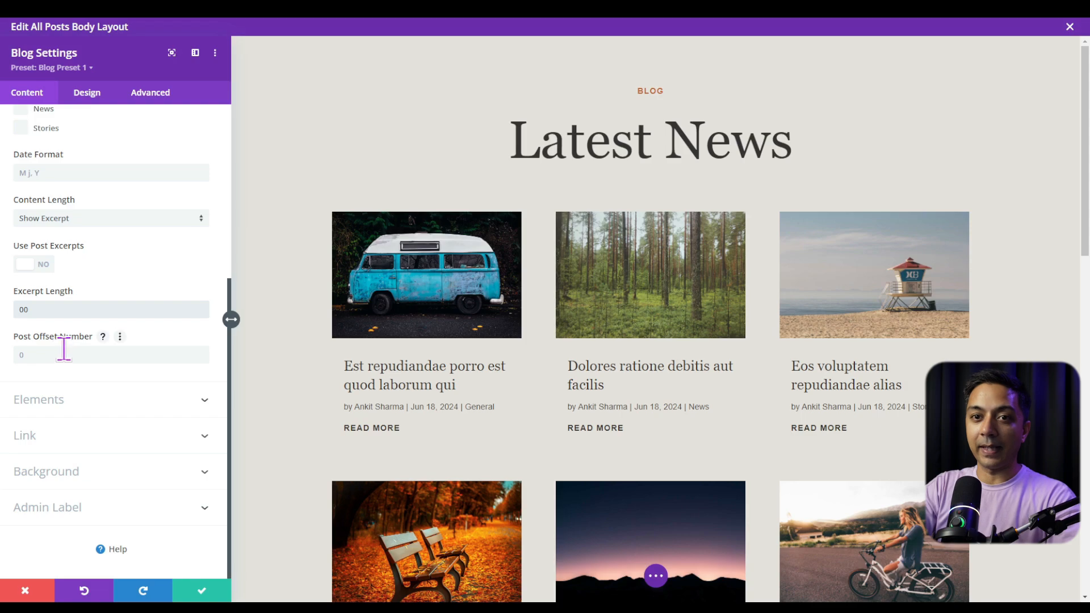
# Step: Turn off the Blog module's Show Read More Button option and save the module settings
pyautogui.click(213, 406)
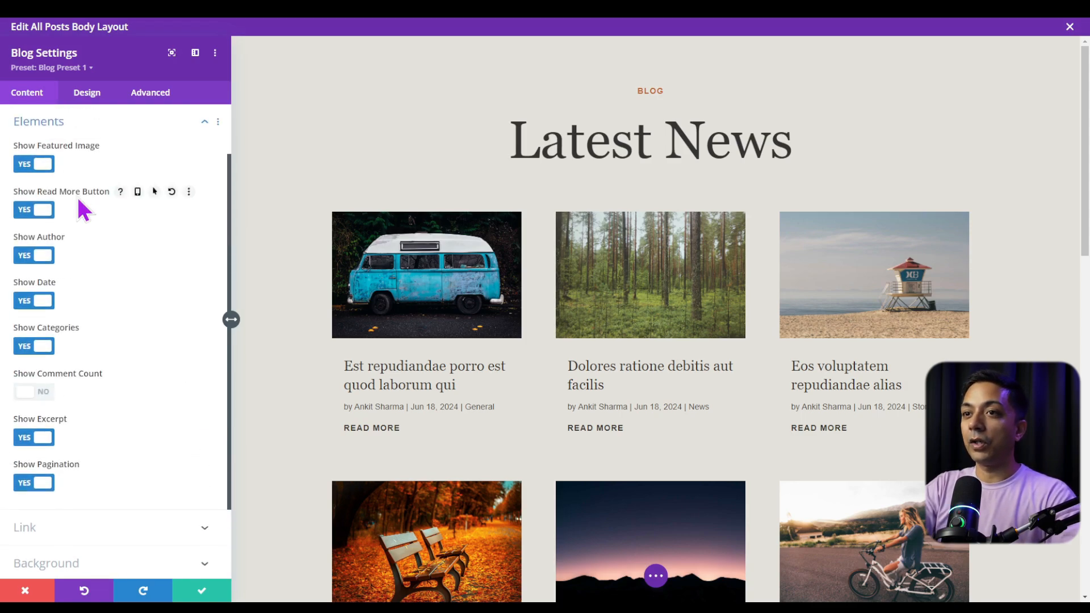
pyautogui.click(33, 210)
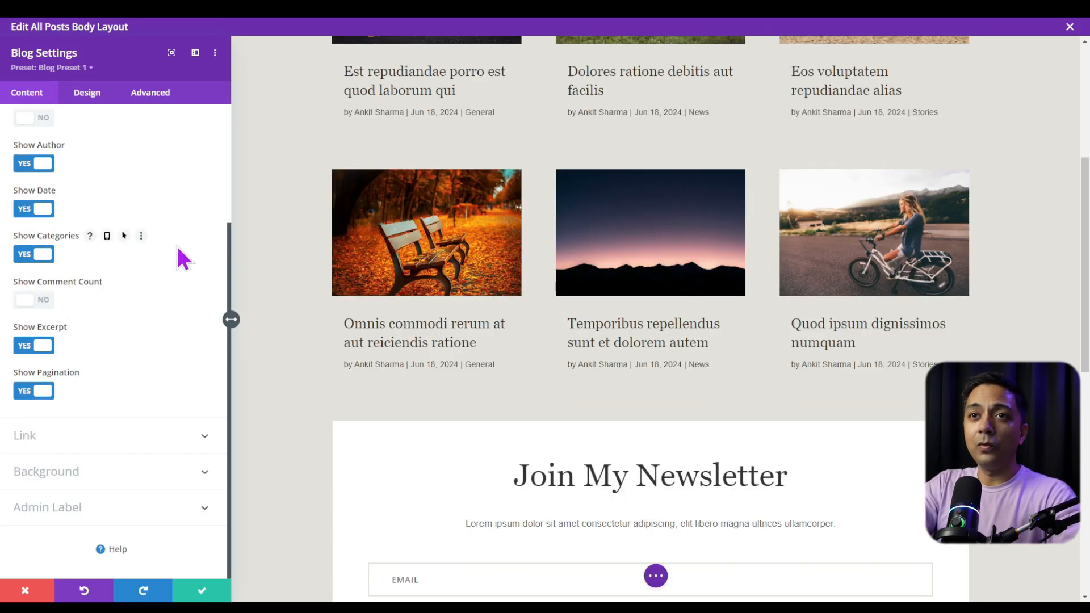
pyautogui.scroll(3, 177, 244)
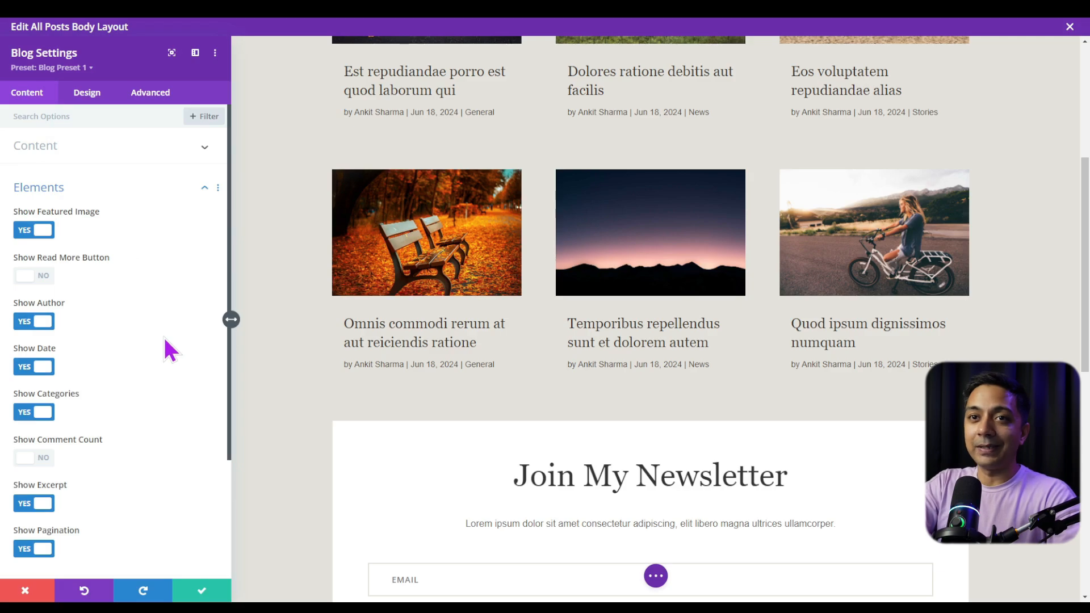
pyautogui.scroll(-5, 163, 335)
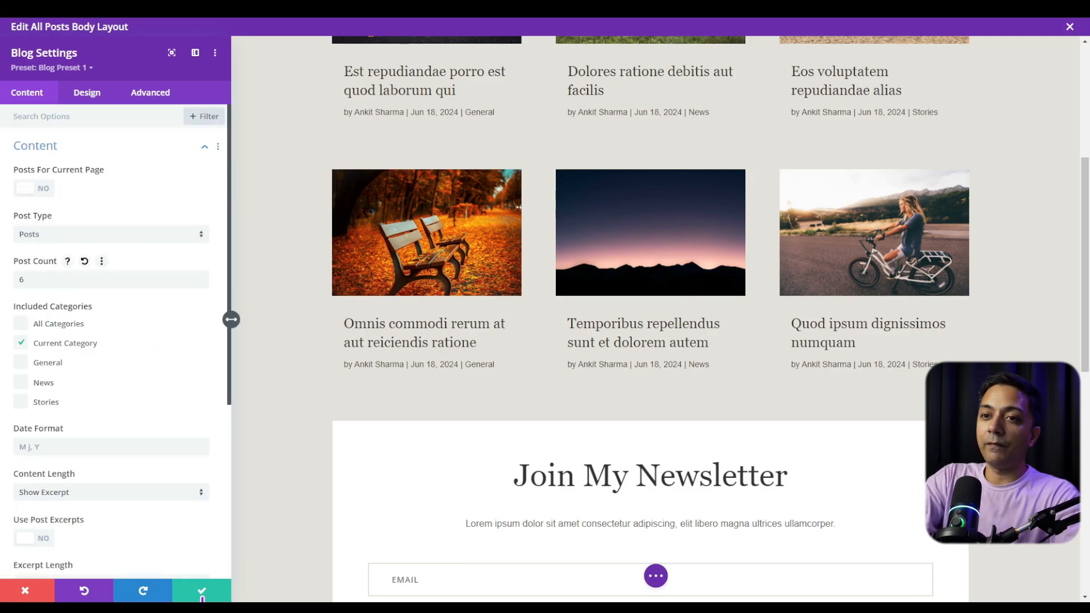
pyautogui.click(202, 592)
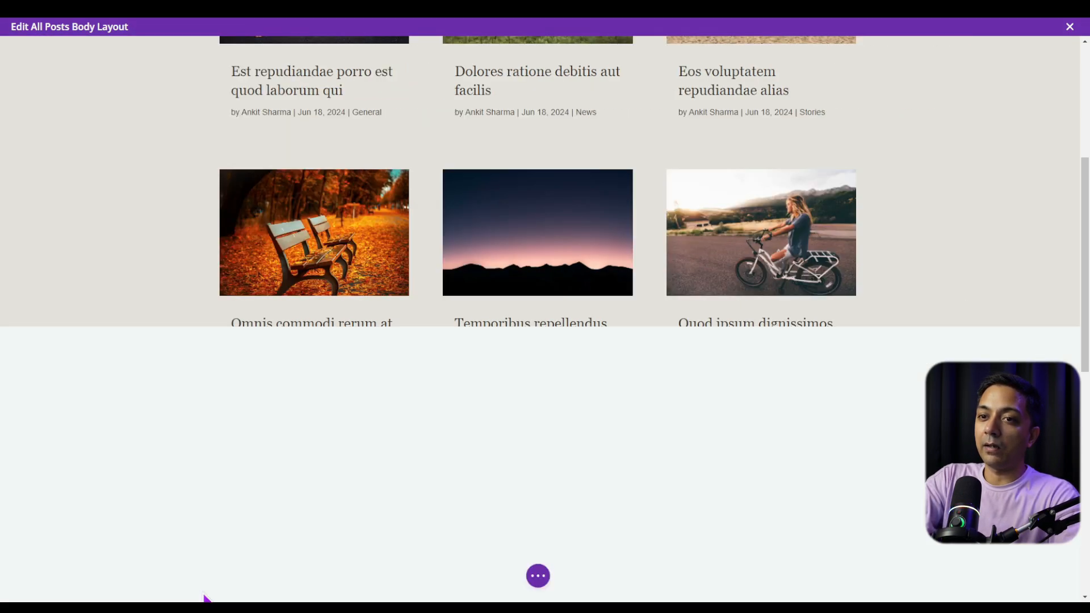
# Step: Save and exit the custom body layout, and save the Theme Builder changes
pyautogui.click(1070, 27)
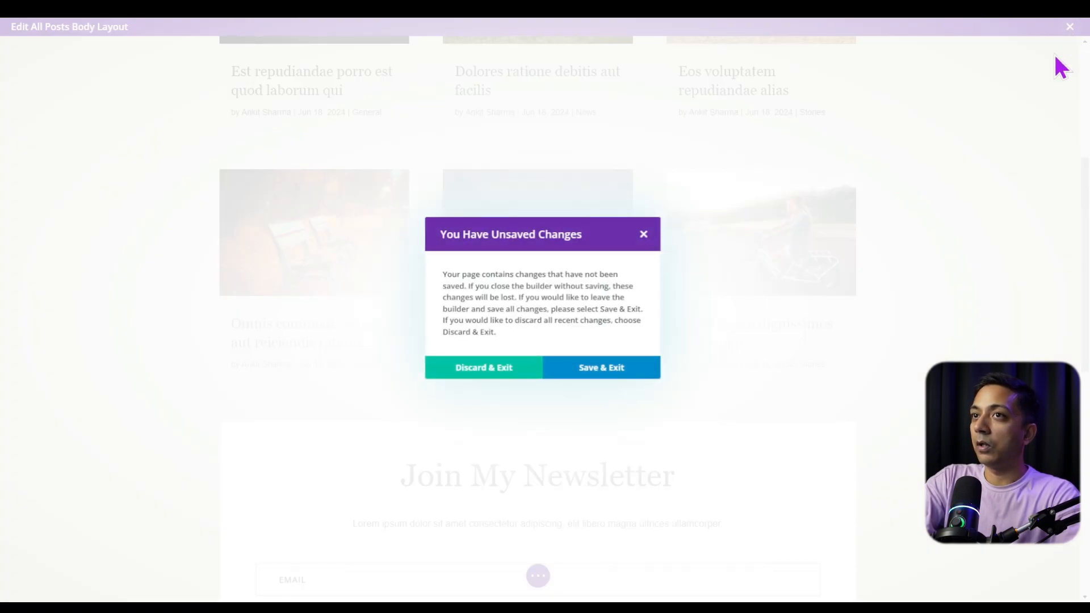
pyautogui.click(597, 372)
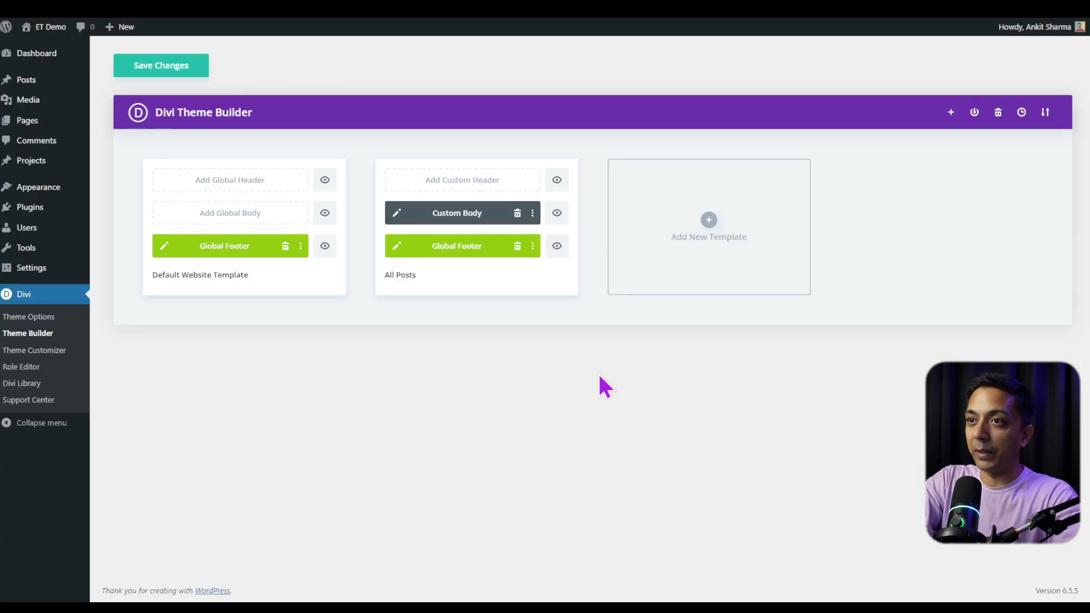
pyautogui.click(155, 73)
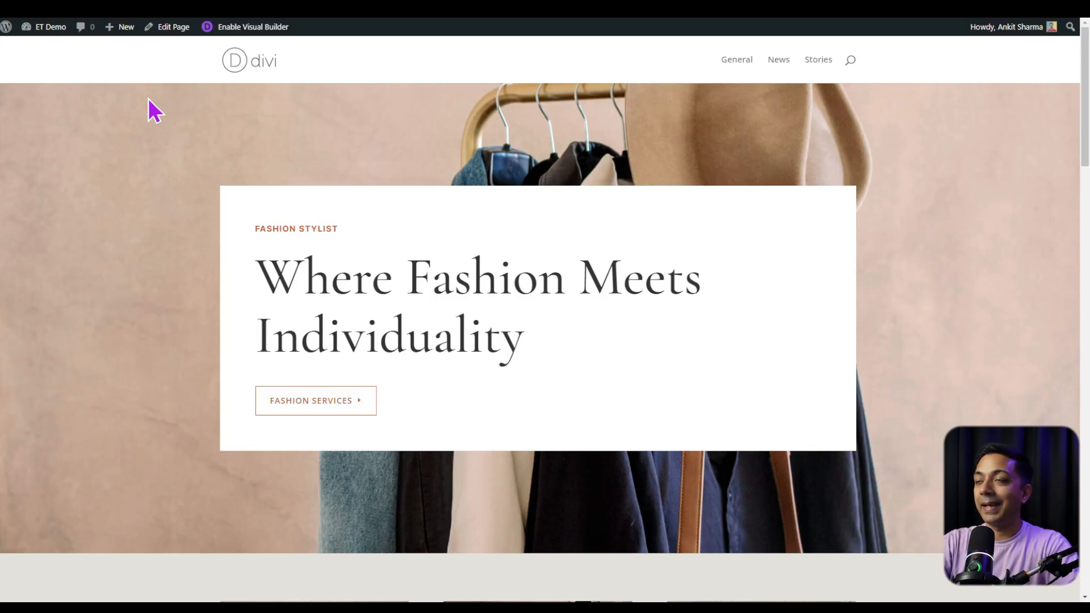
# Step: Check the General, News and Stories category pages on the live site for the new layout and category-specific posts
pyautogui.click(725, 64)
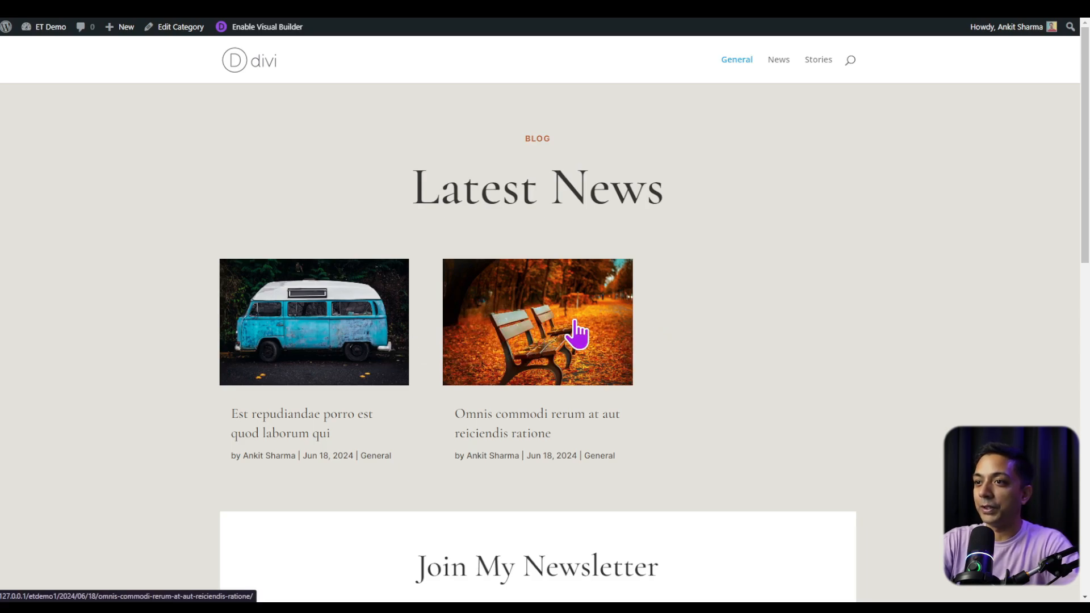
pyautogui.click(778, 62)
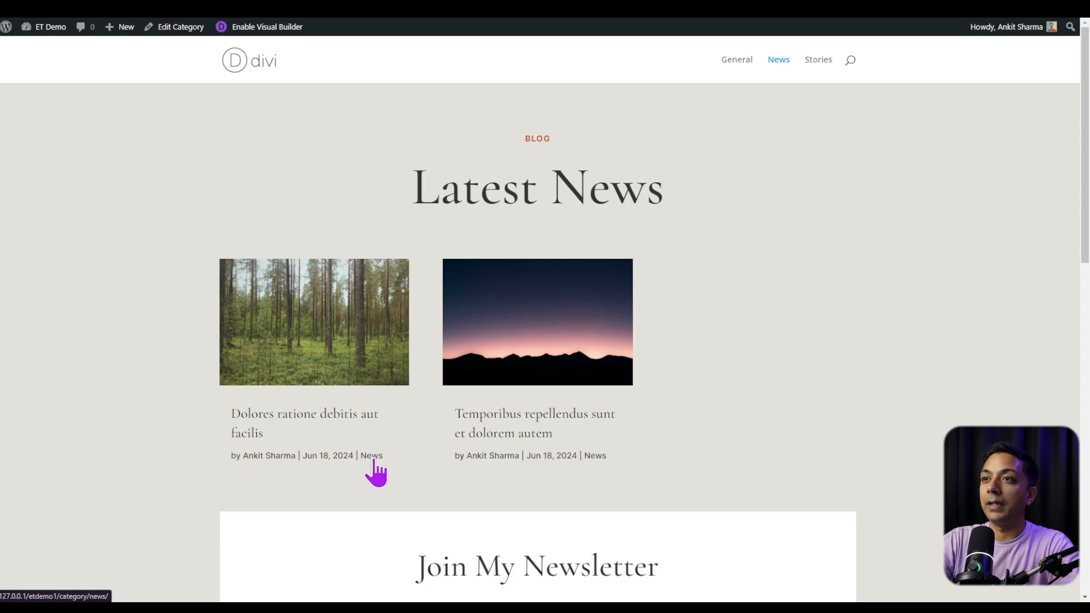
pyautogui.click(818, 61)
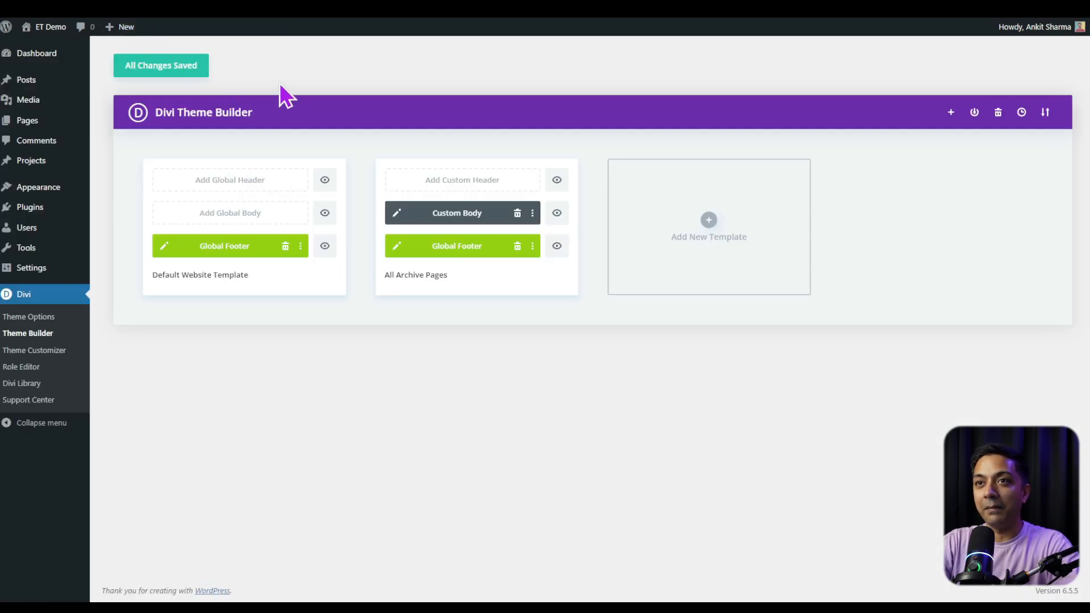
# Step: Create a new theme builder template assigned to All Posts and start building its custom body from scratch
pyautogui.click(717, 241)
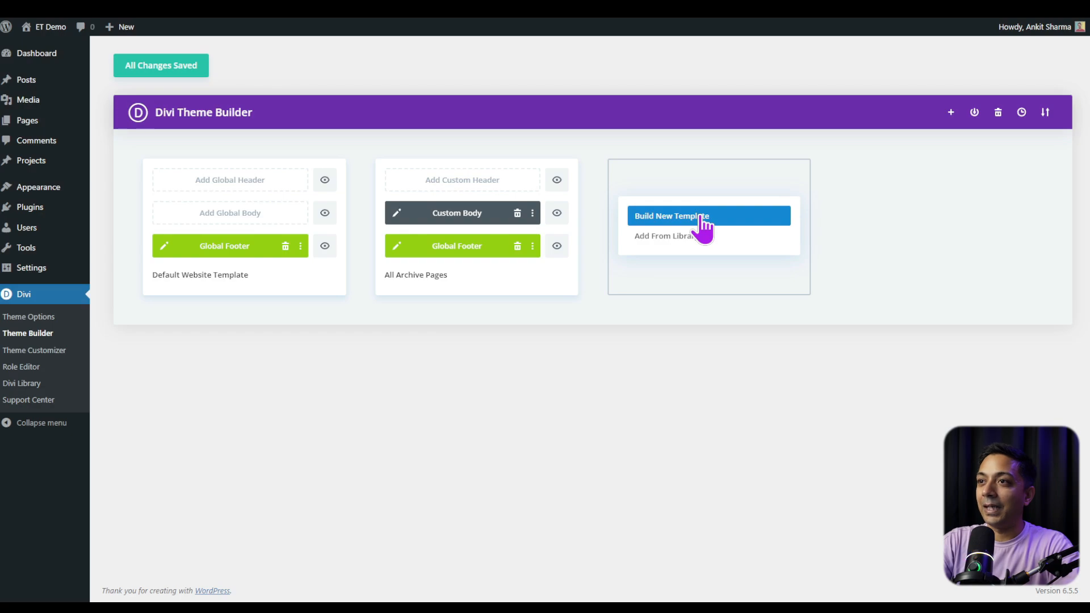
pyautogui.click(662, 218)
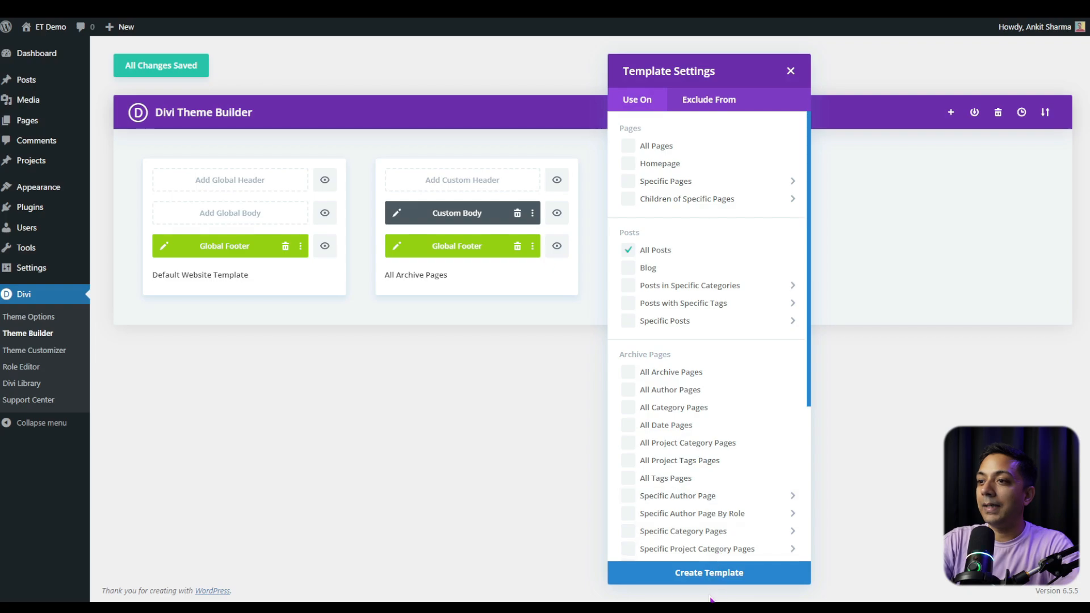
pyautogui.click(696, 574)
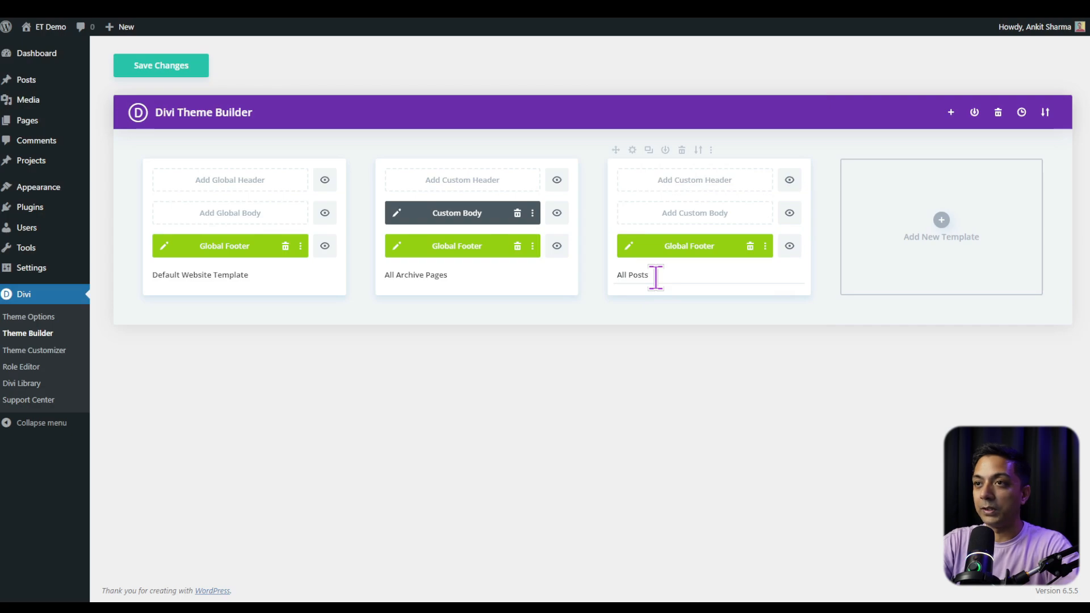
pyautogui.click(706, 224)
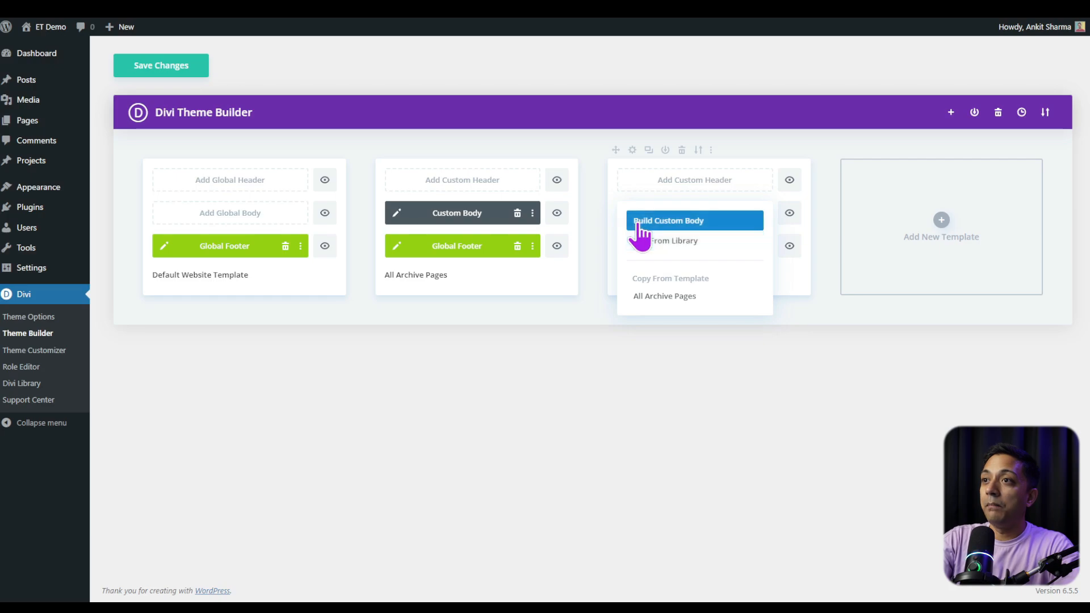
pyautogui.click(678, 225)
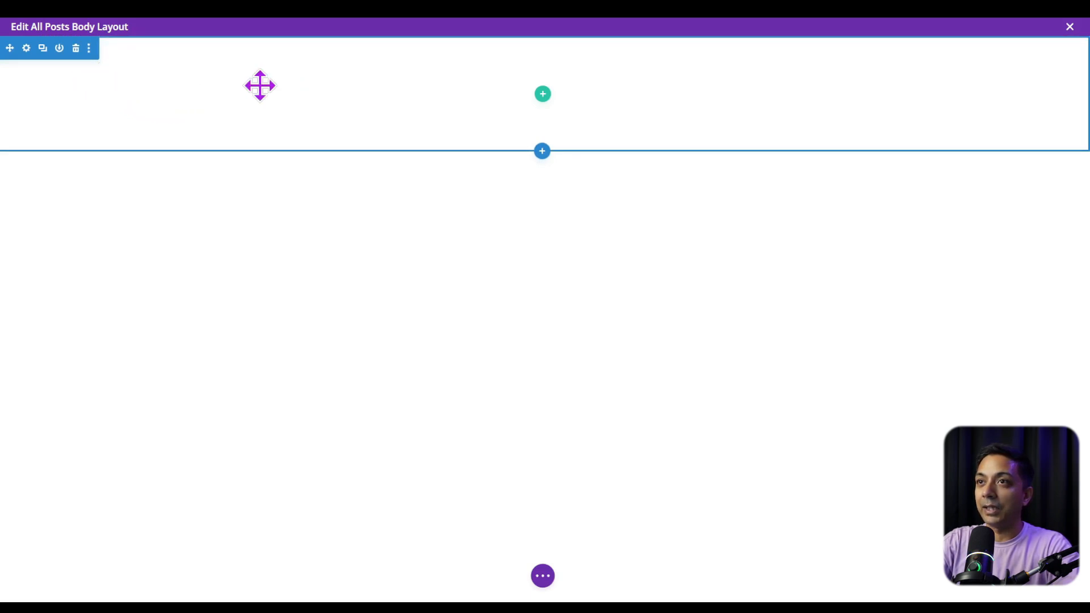
# Step: Set the empty section's background image to the dynamic Featured Image and save the section settings
pyautogui.click(26, 49)
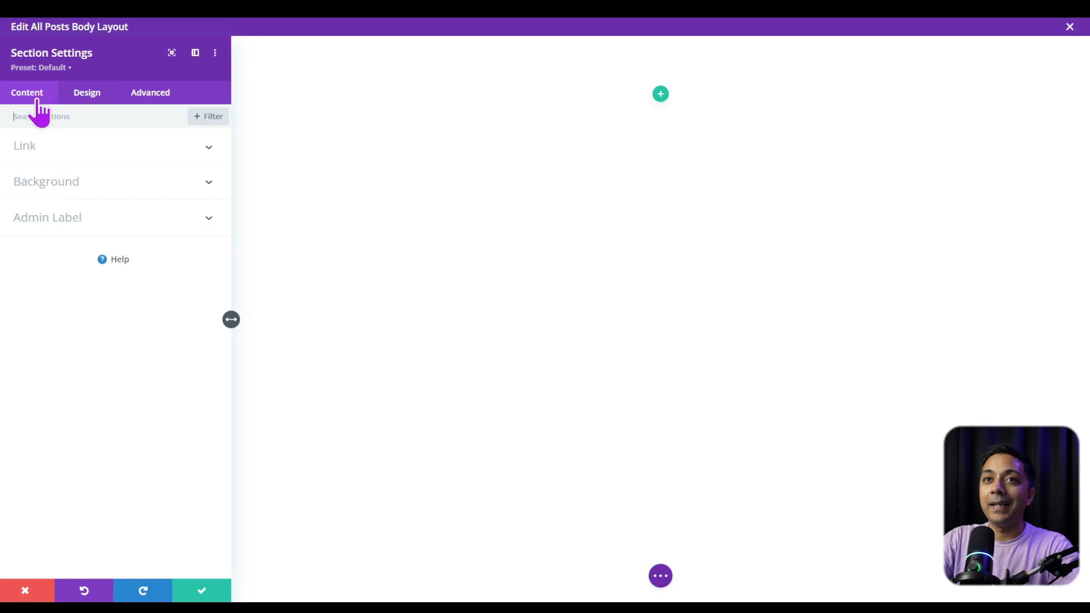
pyautogui.click(209, 183)
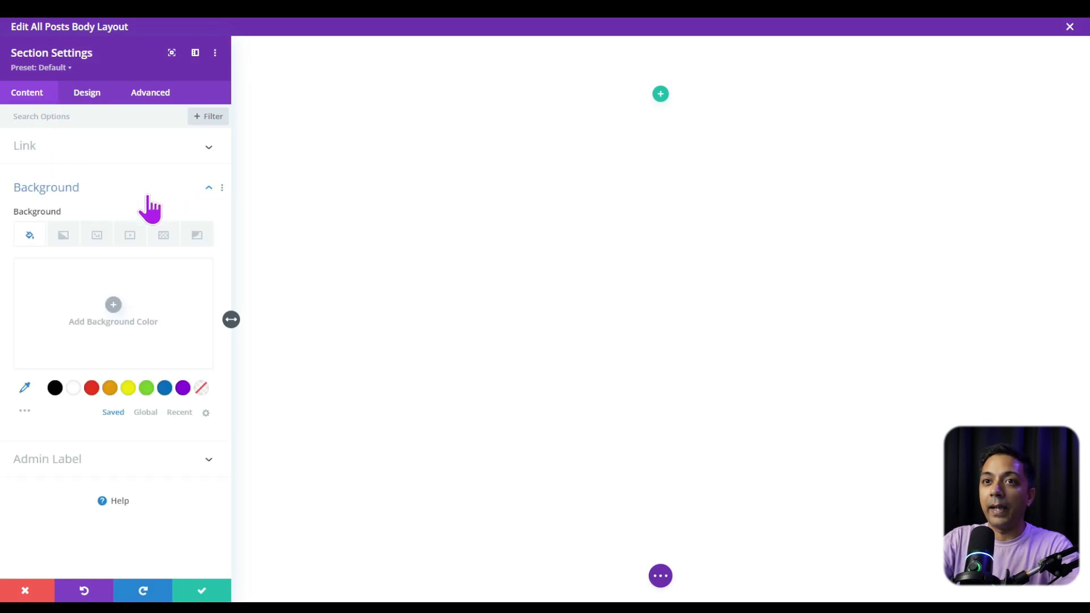
pyautogui.click(91, 237)
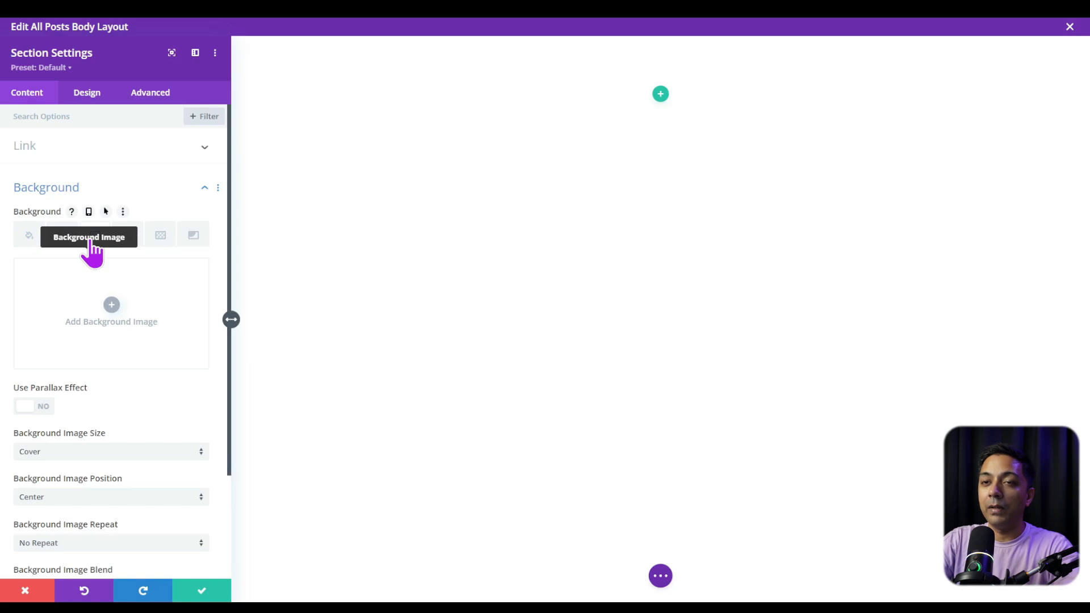
pyautogui.moveTo(138, 324)
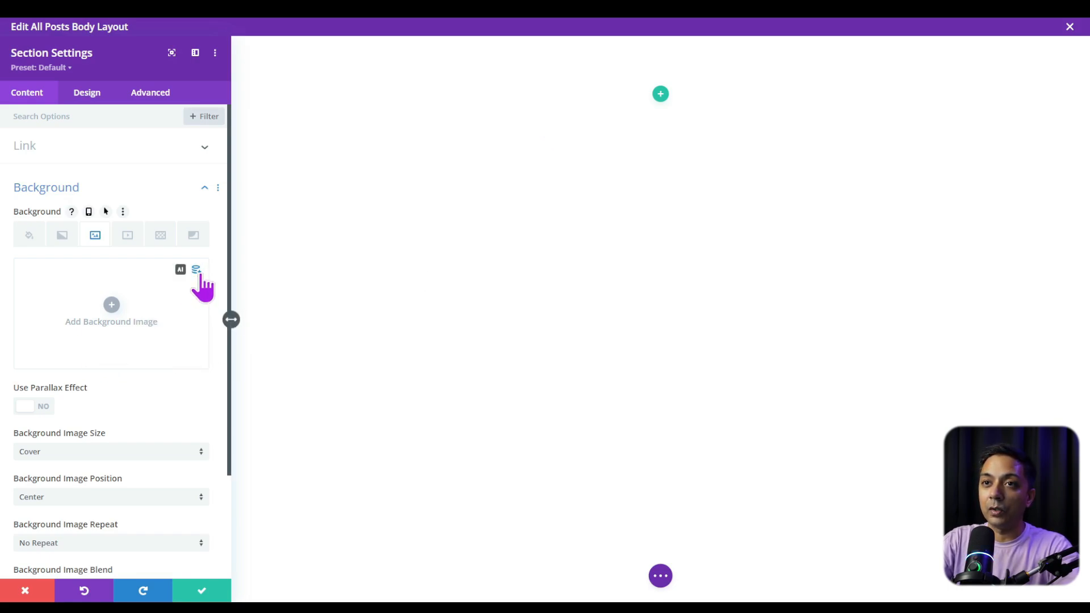
pyautogui.click(197, 271)
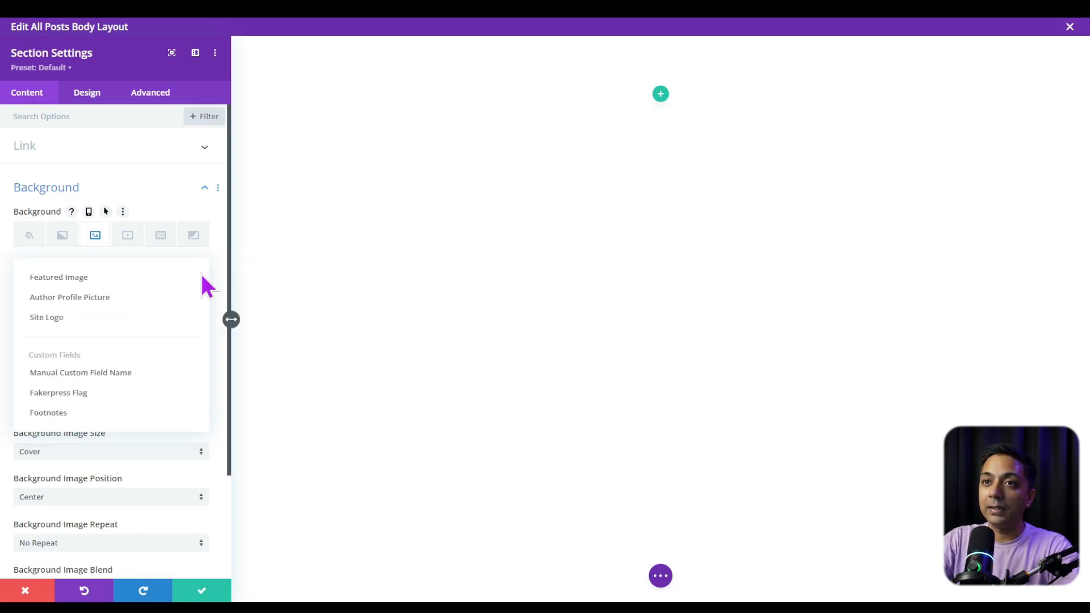
pyautogui.click(93, 282)
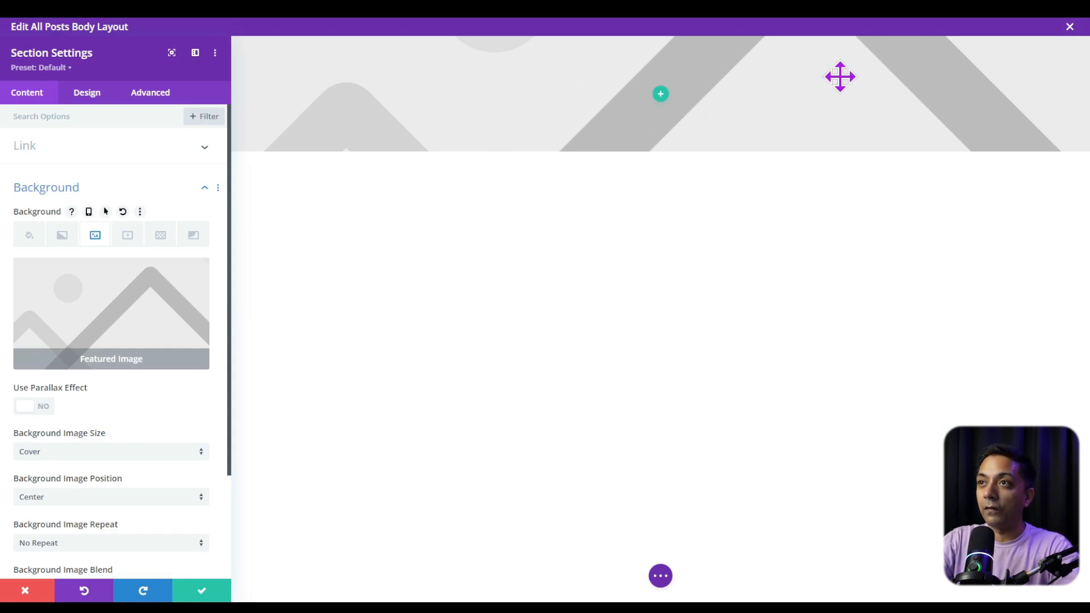
pyautogui.scroll(-3, 136, 379)
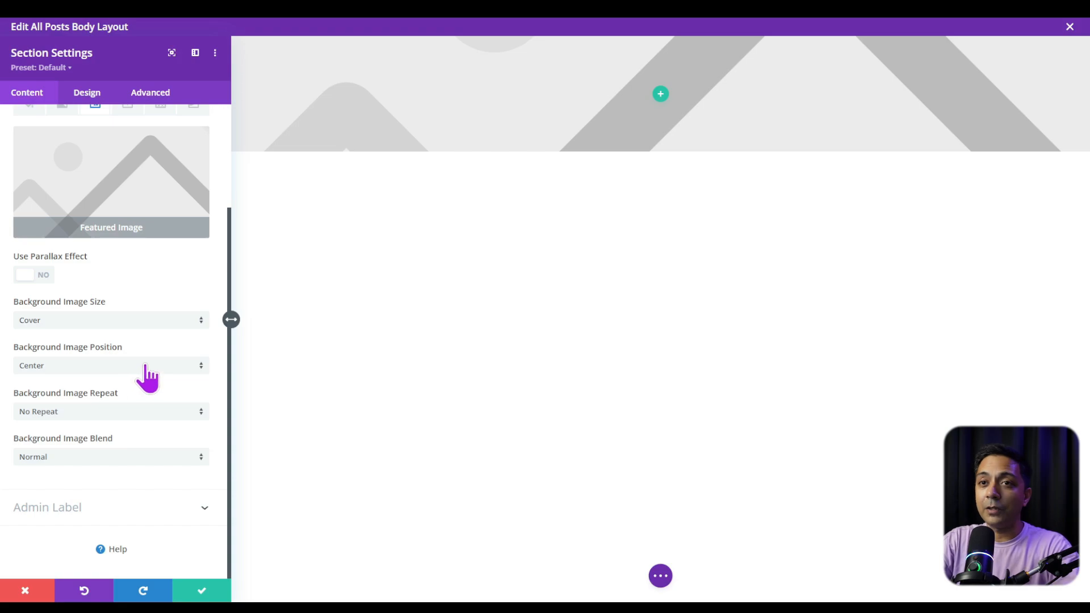
pyautogui.scroll(1, 142, 361)
pyautogui.scroll(-1, 140, 362)
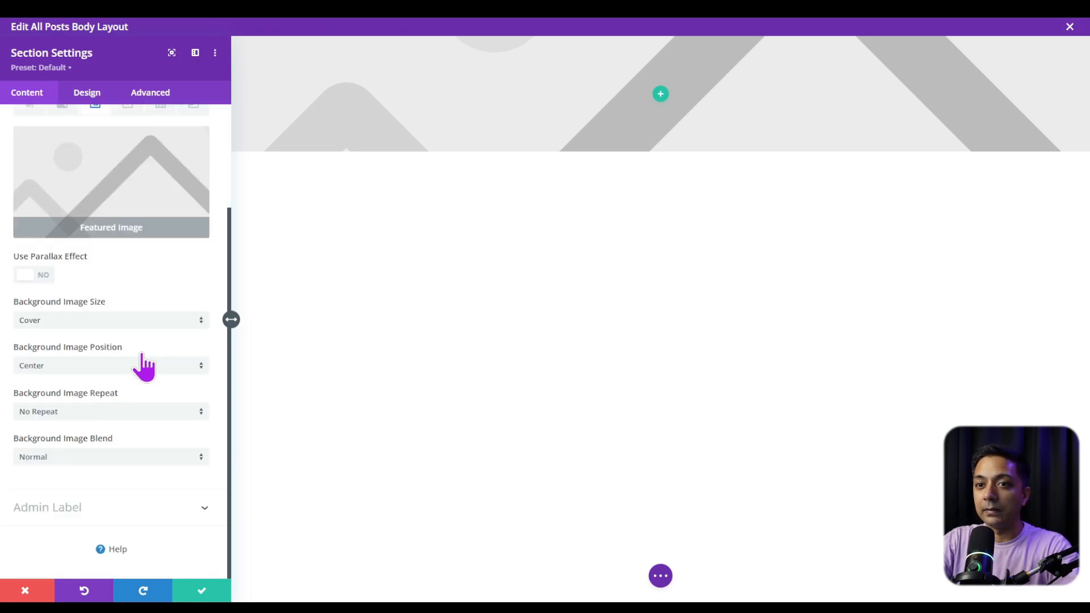
pyautogui.click(200, 593)
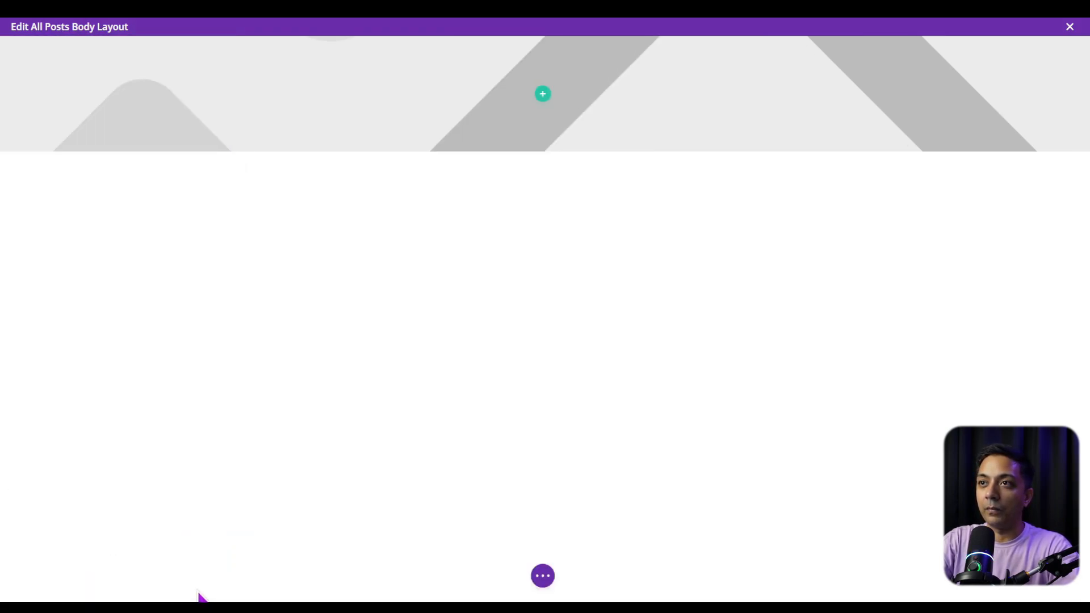
# Step: Insert a single-column row in the section and add a Text module to it
pyautogui.click(544, 95)
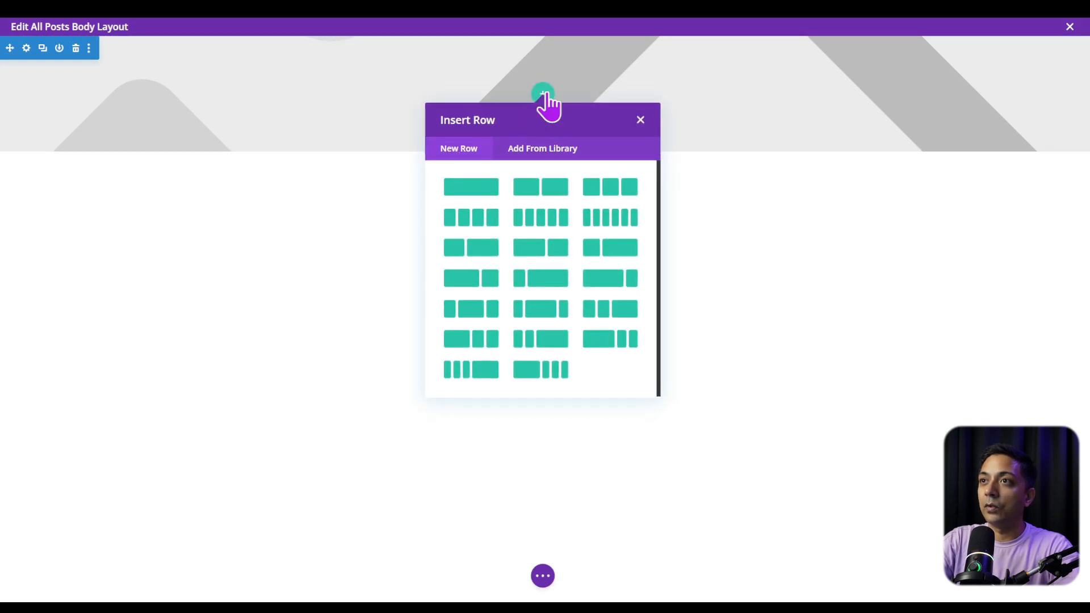
pyautogui.click(458, 196)
pyautogui.write('tex')
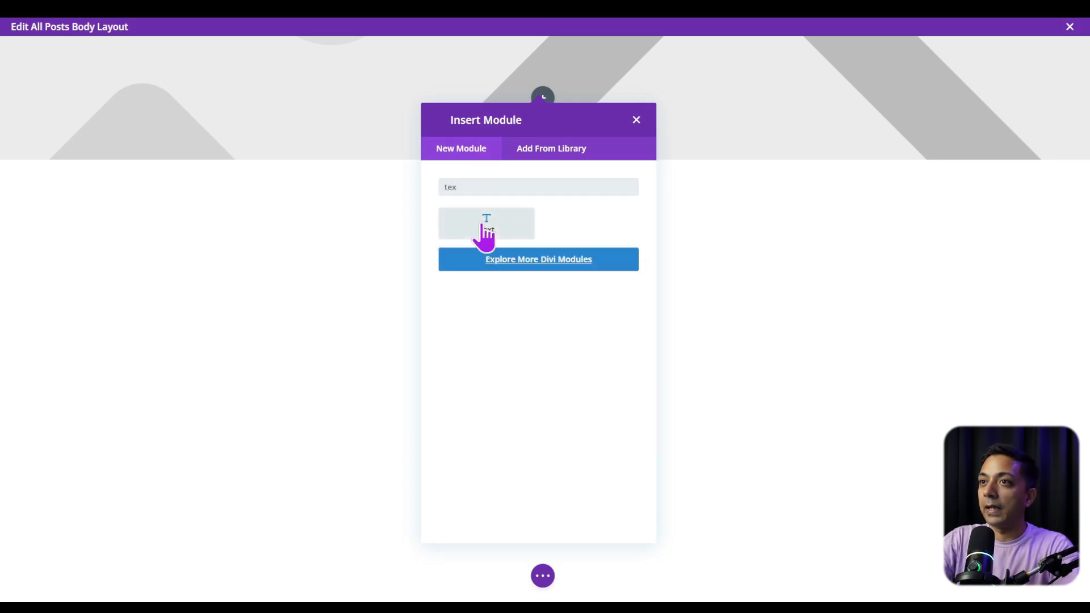
pyautogui.click(485, 230)
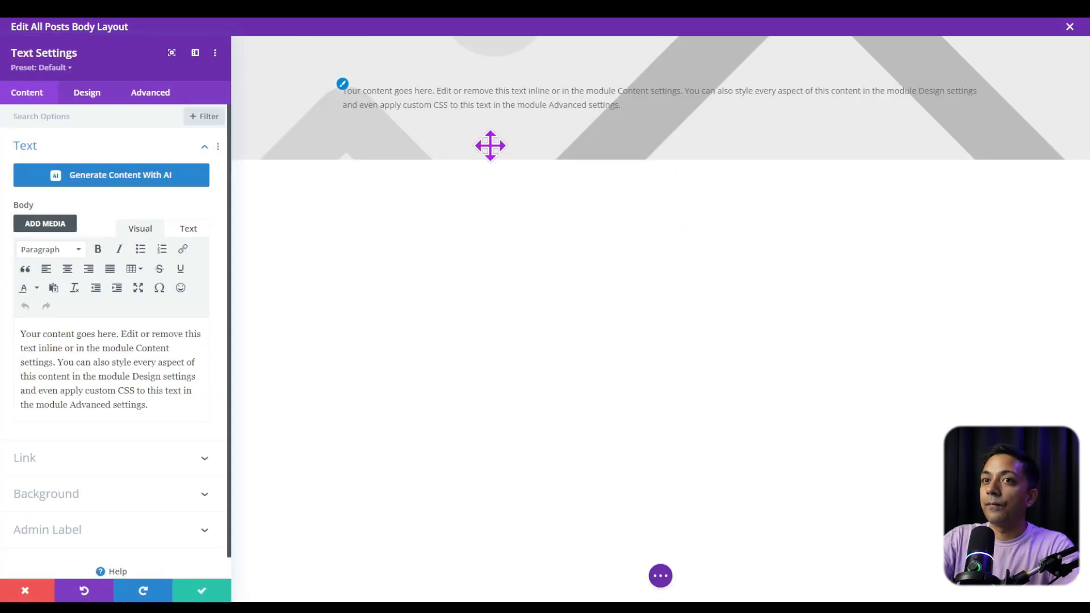
# Step: Replace the Text module's placeholder body with the dynamic Post/Archive Title
pyautogui.doubleClick(121, 360)
pyautogui.hotkey('ctrl', 'a')
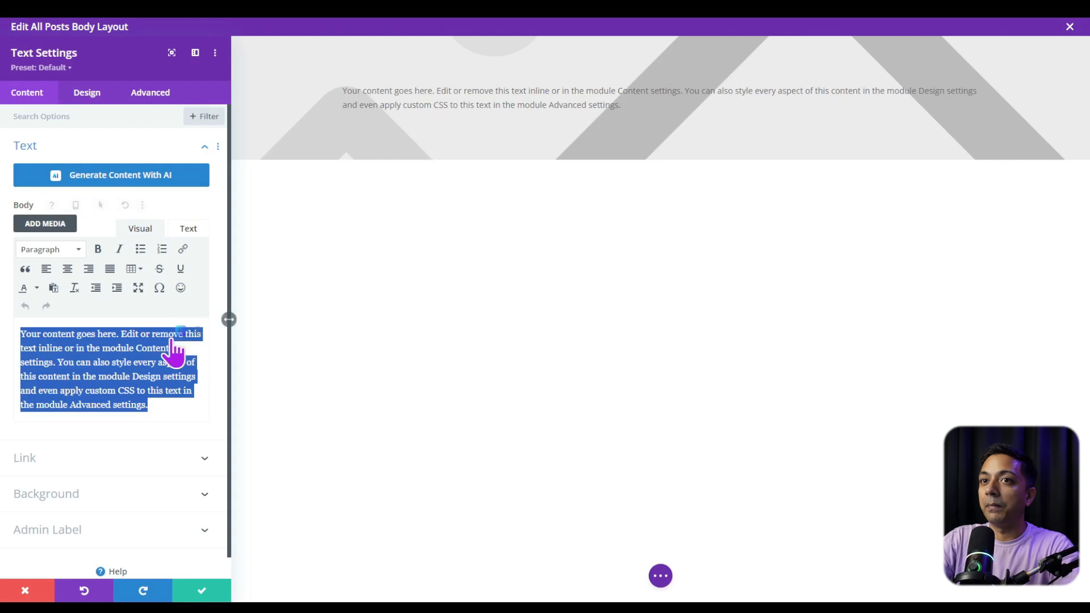
pyautogui.press('BackSpace')
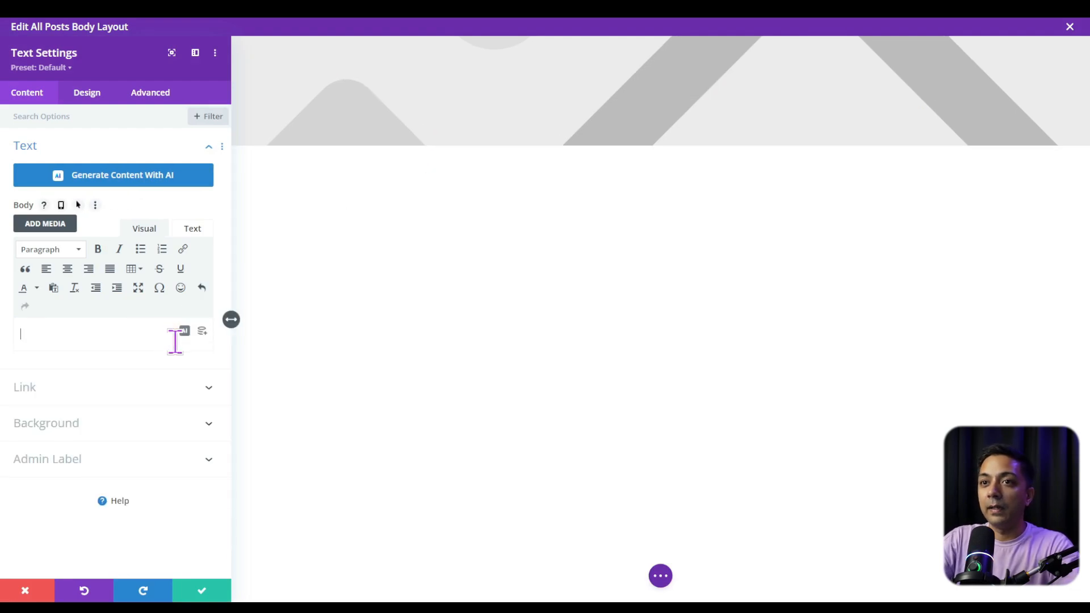
pyautogui.click(202, 333)
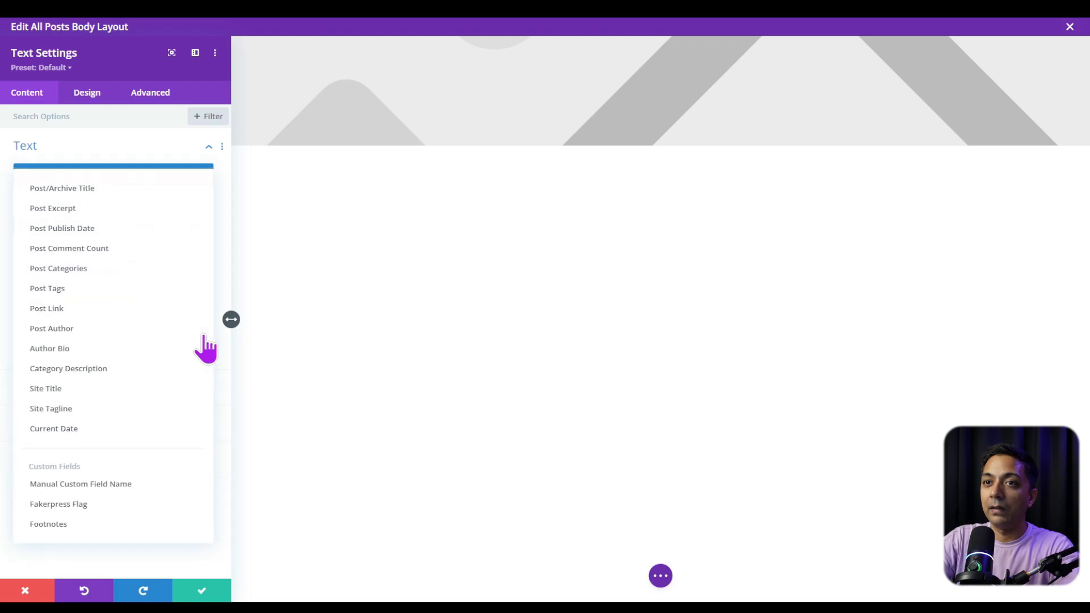
pyautogui.click(108, 190)
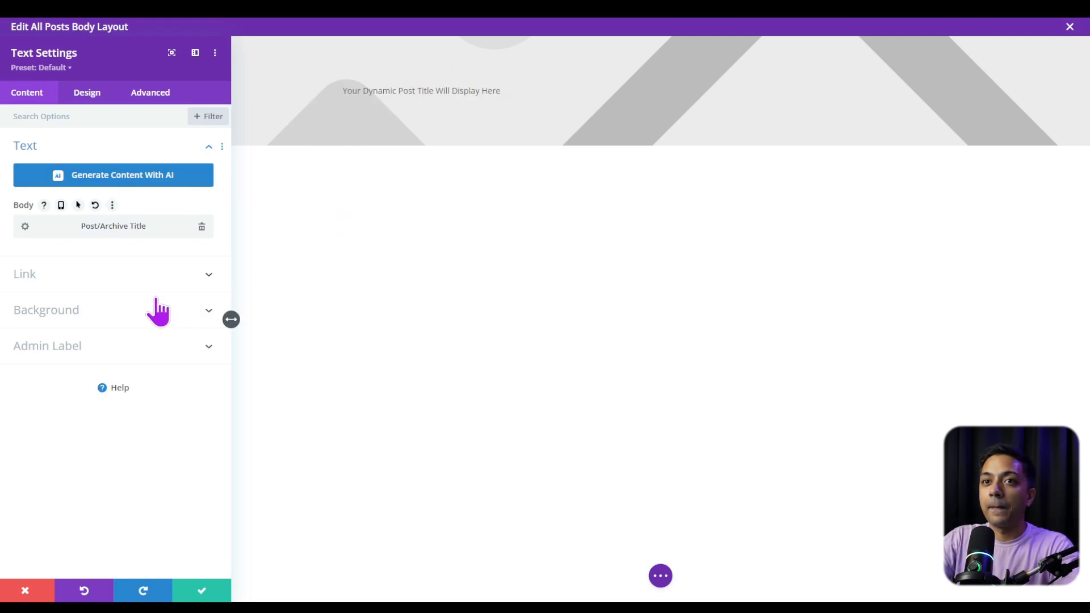
# Step: Set the title text's font to Headings: Open Sans and its font weight to Bold
pyautogui.click(88, 95)
pyautogui.click(89, 150)
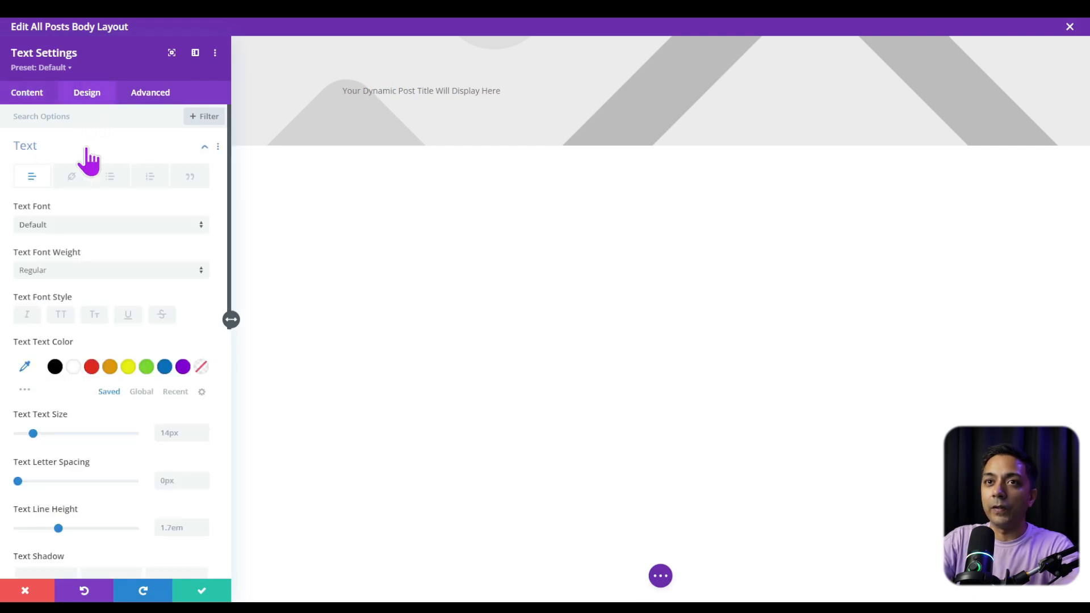
pyautogui.click(108, 270)
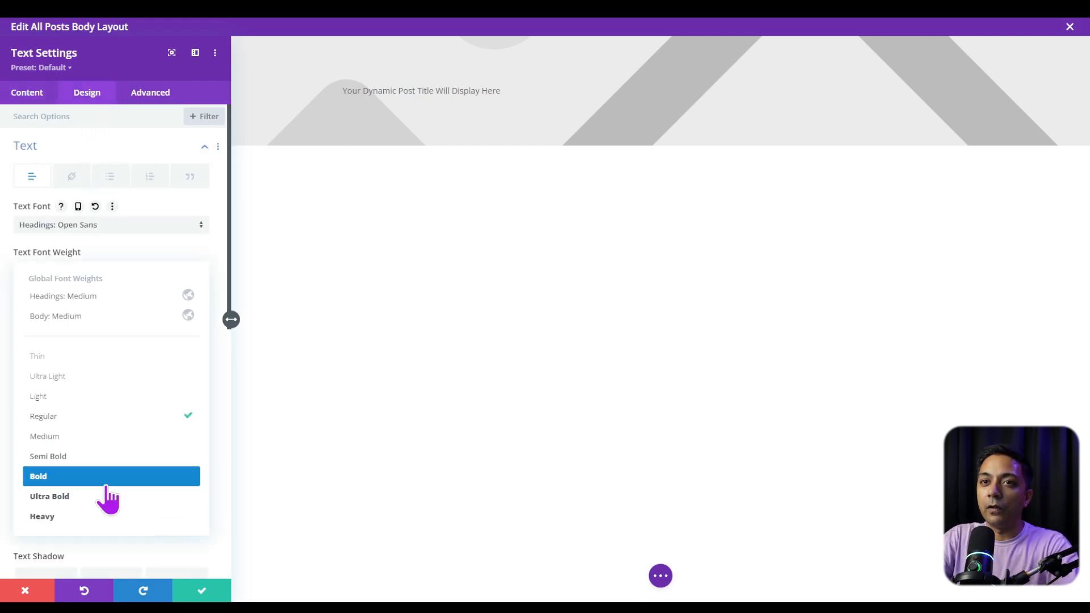
pyautogui.click(106, 485)
pyautogui.scroll(-5, 117, 348)
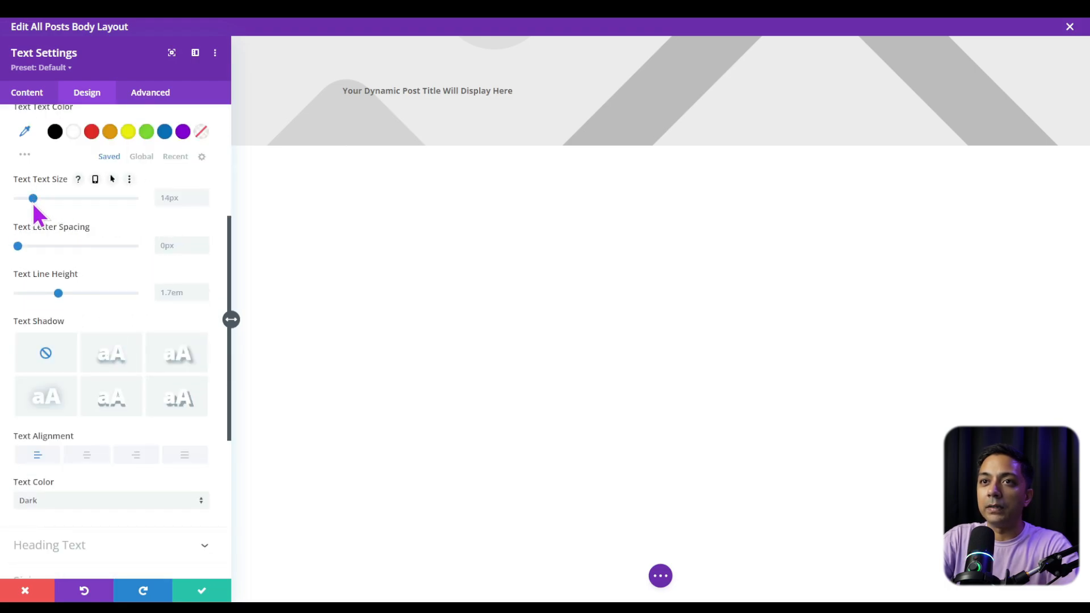
# Step: Set the title text's size to 26px, centre its alignment and save the Text module's settings
pyautogui.moveTo(34, 199); pyautogui.dragTo(49, 198)
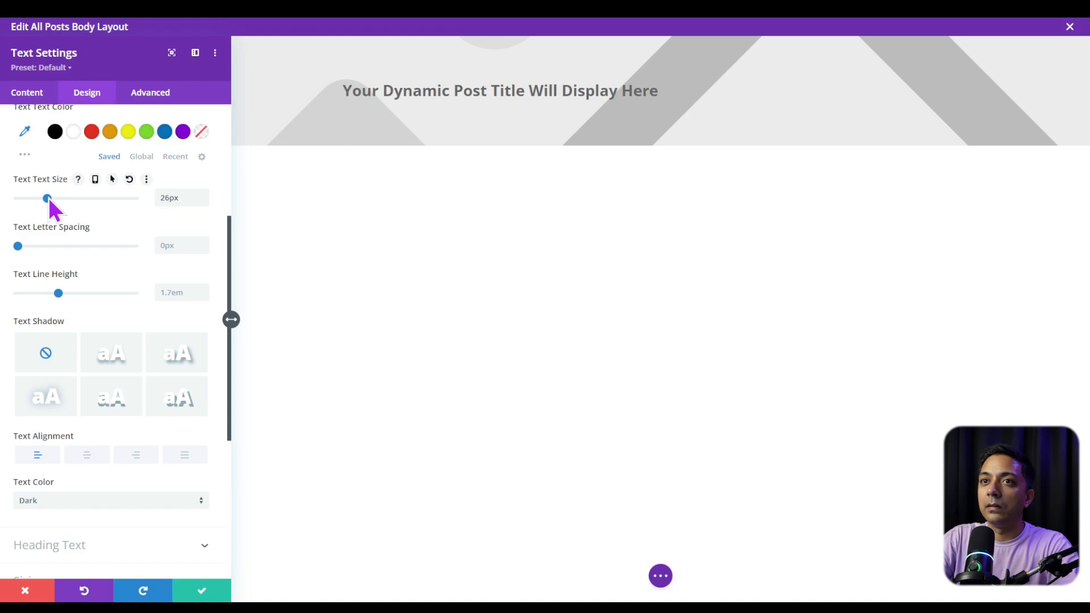
pyautogui.scroll(-2, 88, 241)
pyautogui.click(88, 341)
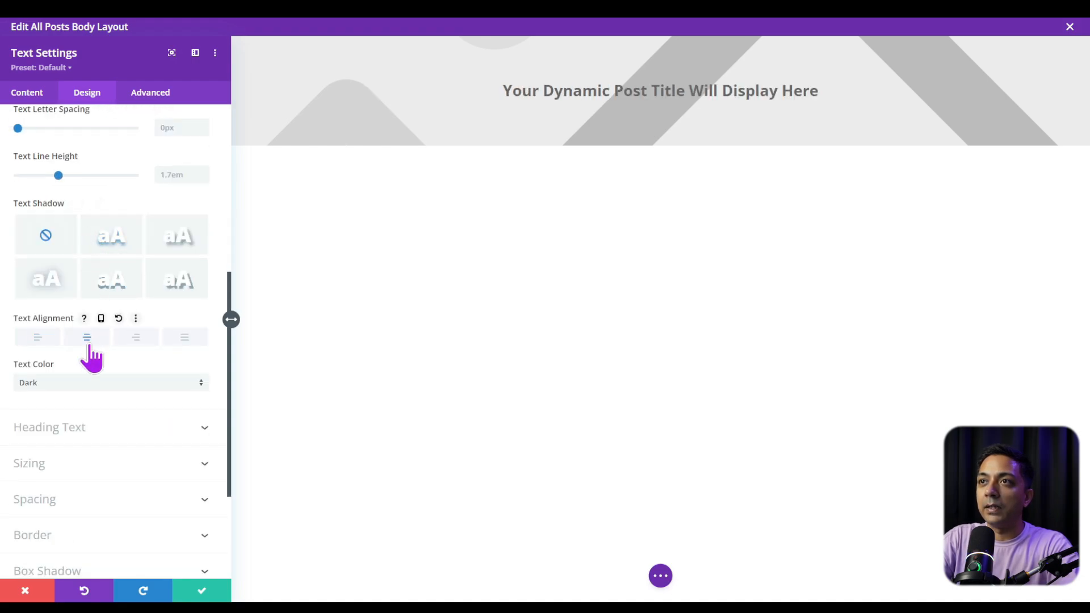
pyautogui.scroll(-3, 107, 373)
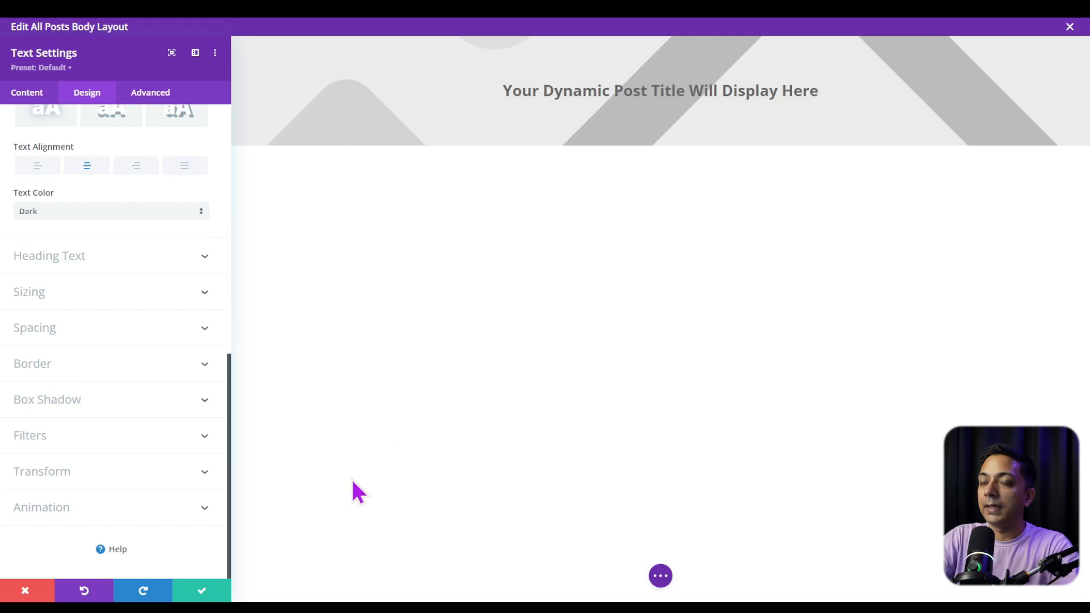
pyautogui.click(208, 590)
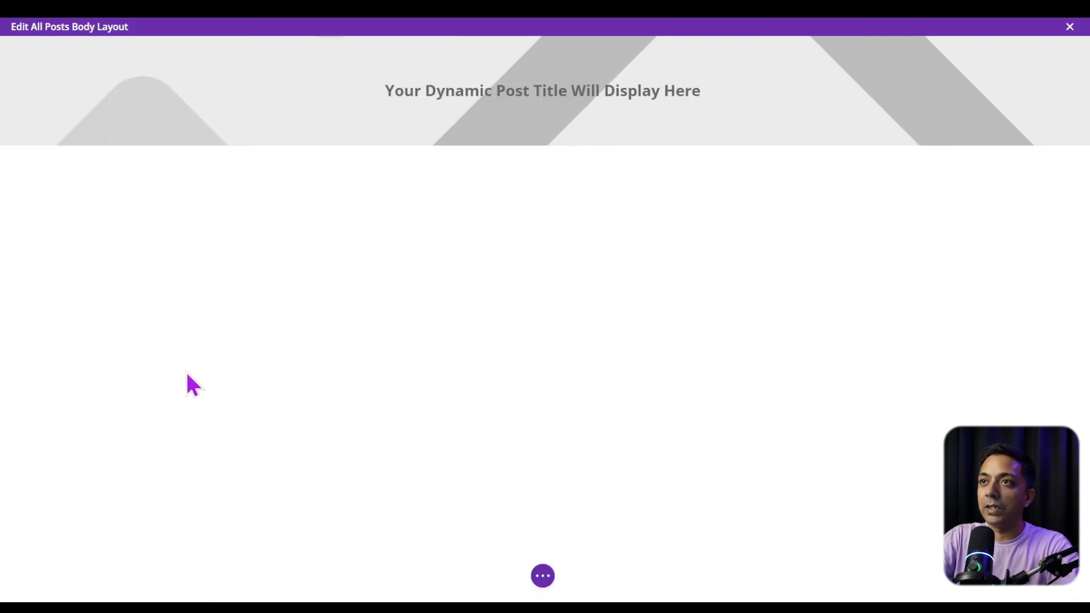
# Step: Add a regular section below the title section with a two-column row, three-quarters and one-quarter wide
pyautogui.click(544, 151)
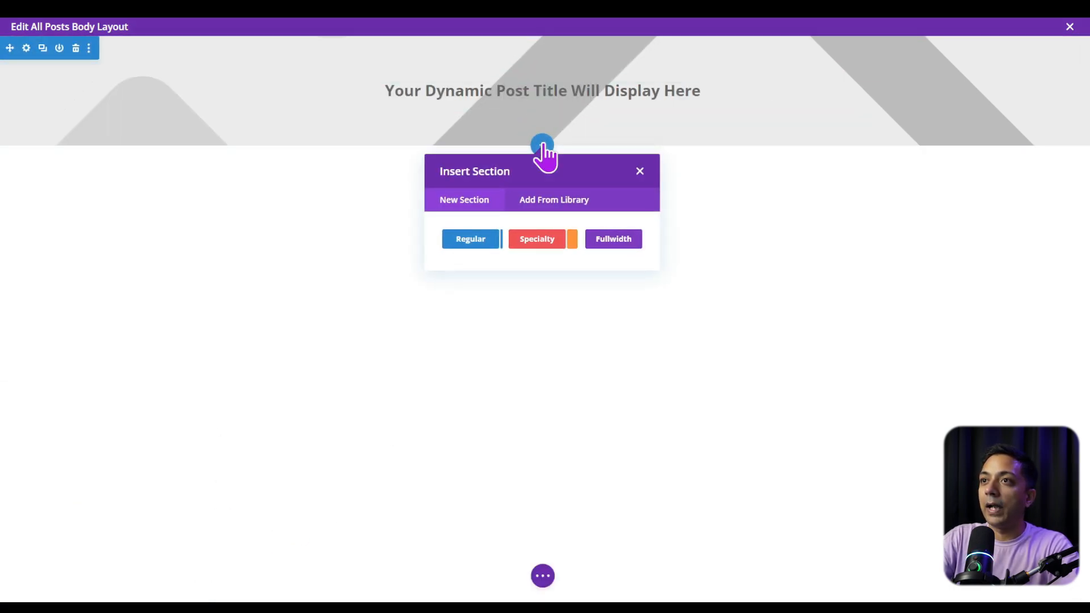
pyautogui.click(471, 239)
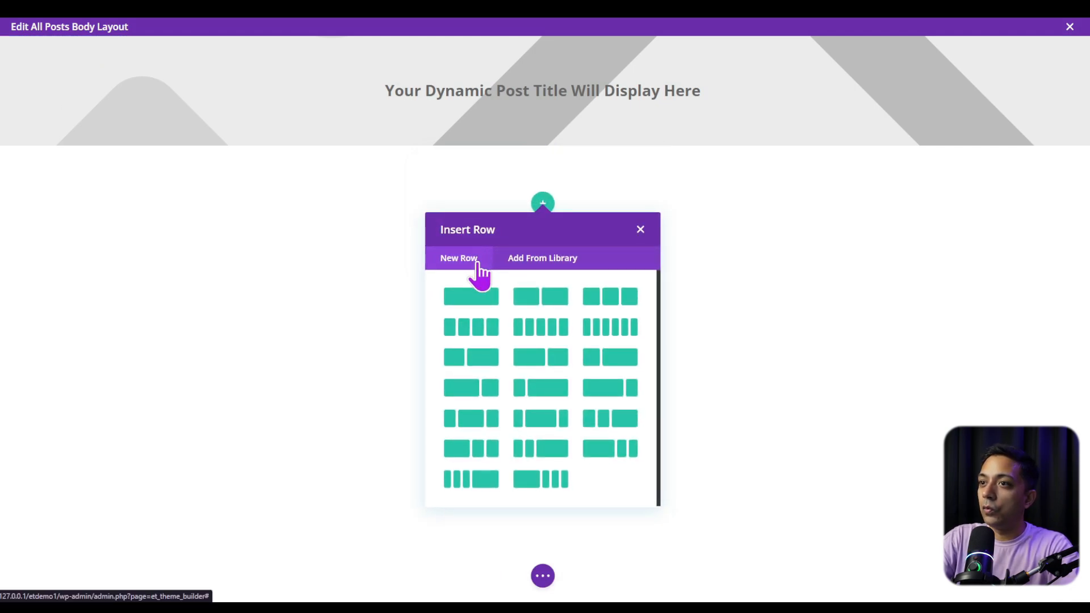
pyautogui.click(474, 294)
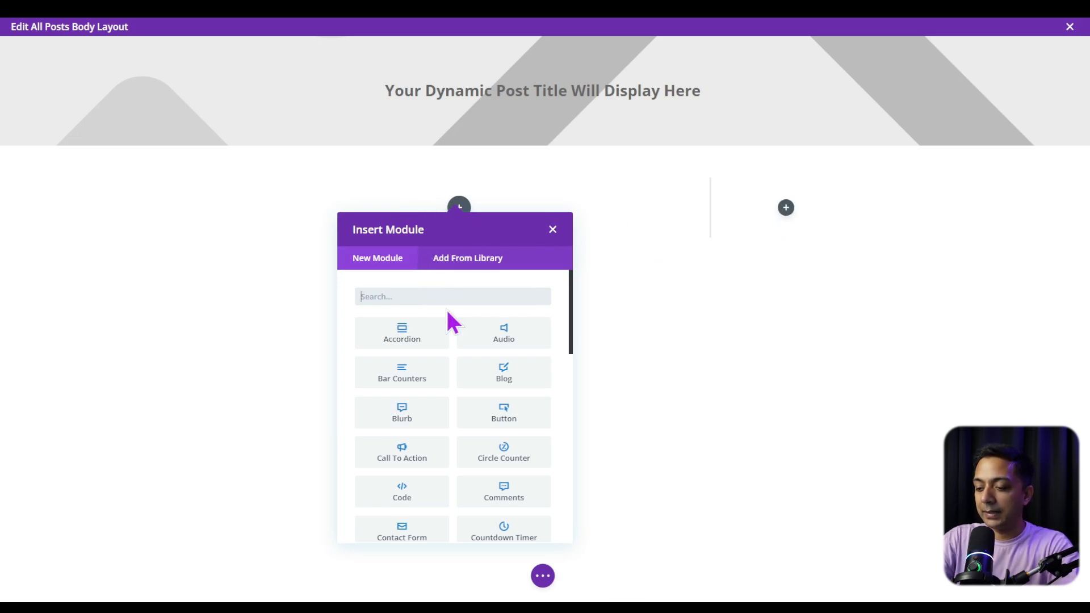
# Step: Add a Post Content module to the new row's wide column and look over its placeholder content
pyautogui.write('post')
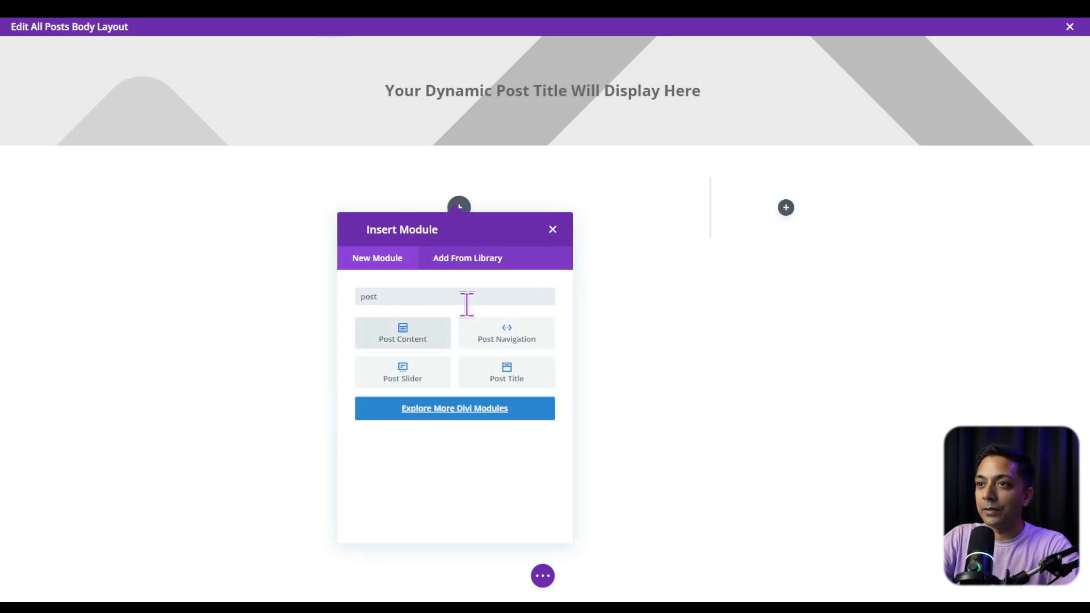
pyautogui.click(387, 341)
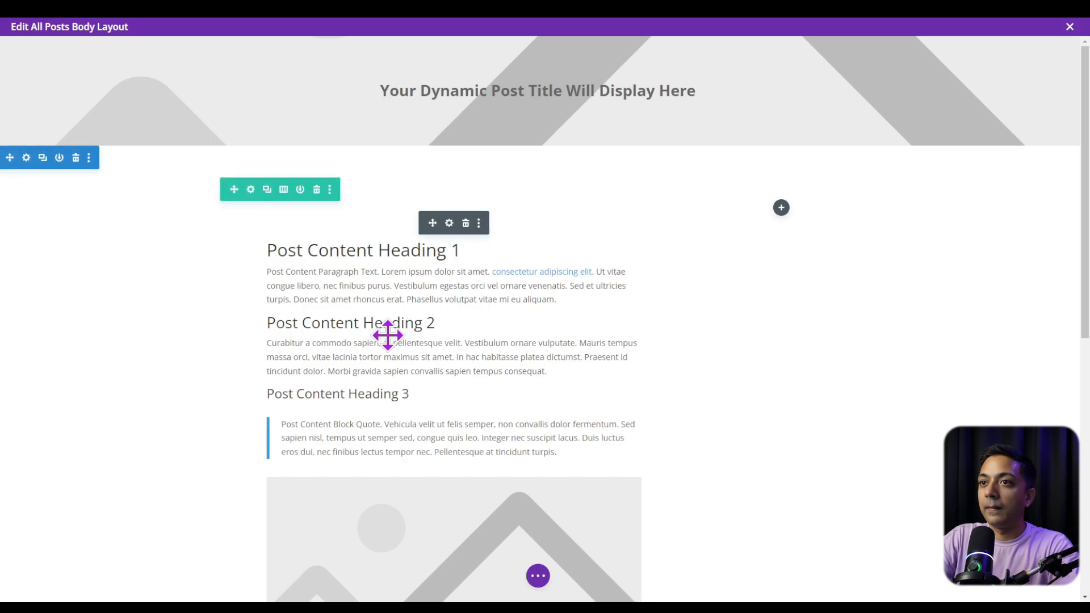
pyautogui.scroll(-3, 414, 411)
pyautogui.scroll(-5, 420, 438)
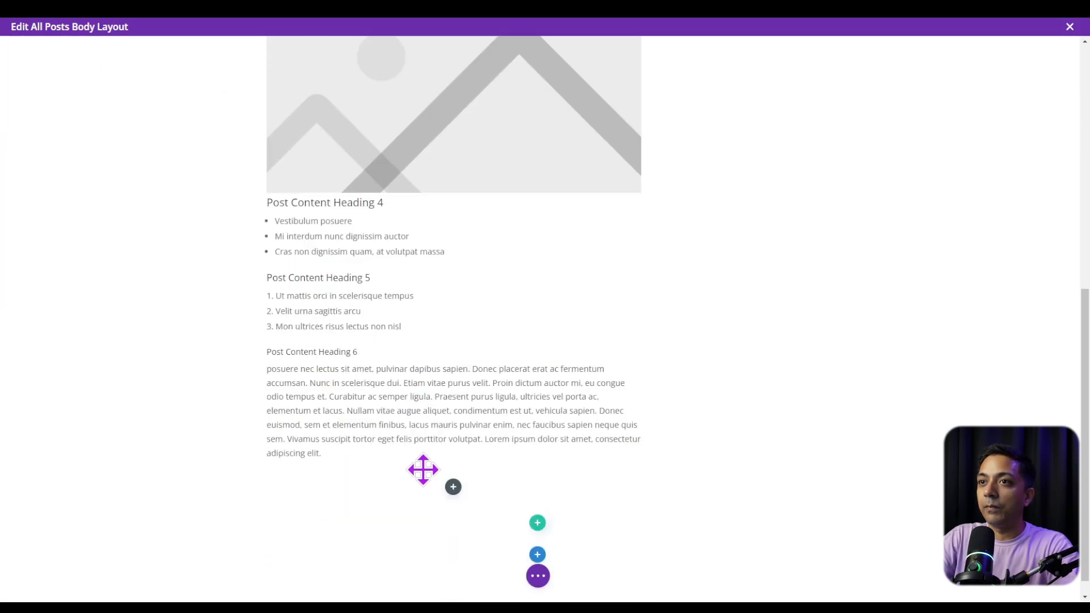
pyautogui.scroll(8, 420, 462)
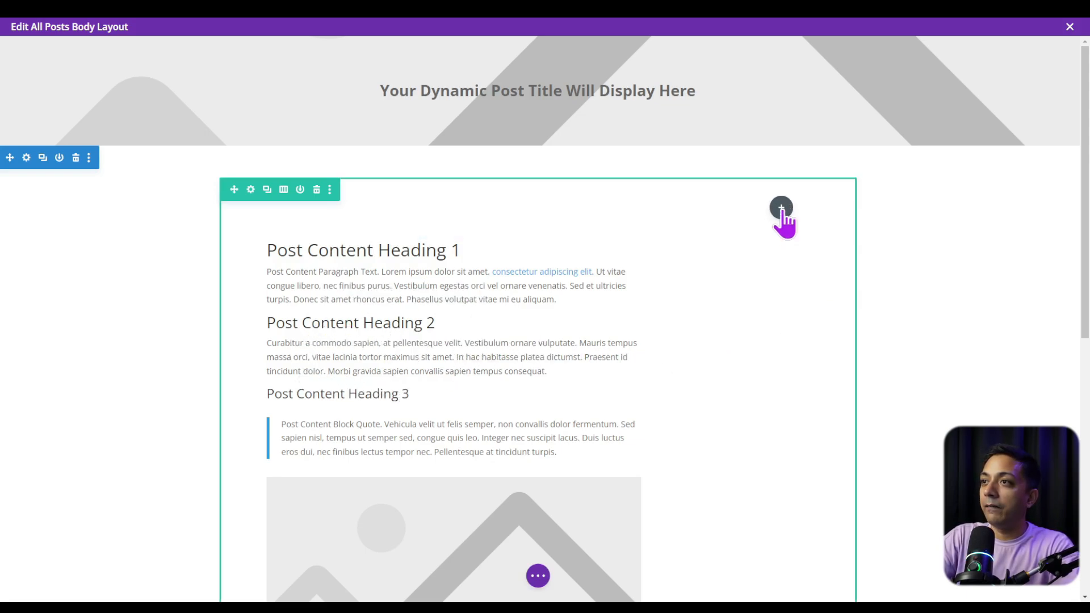
# Step: Add an Image module to the row's narrow column
pyautogui.click(782, 209)
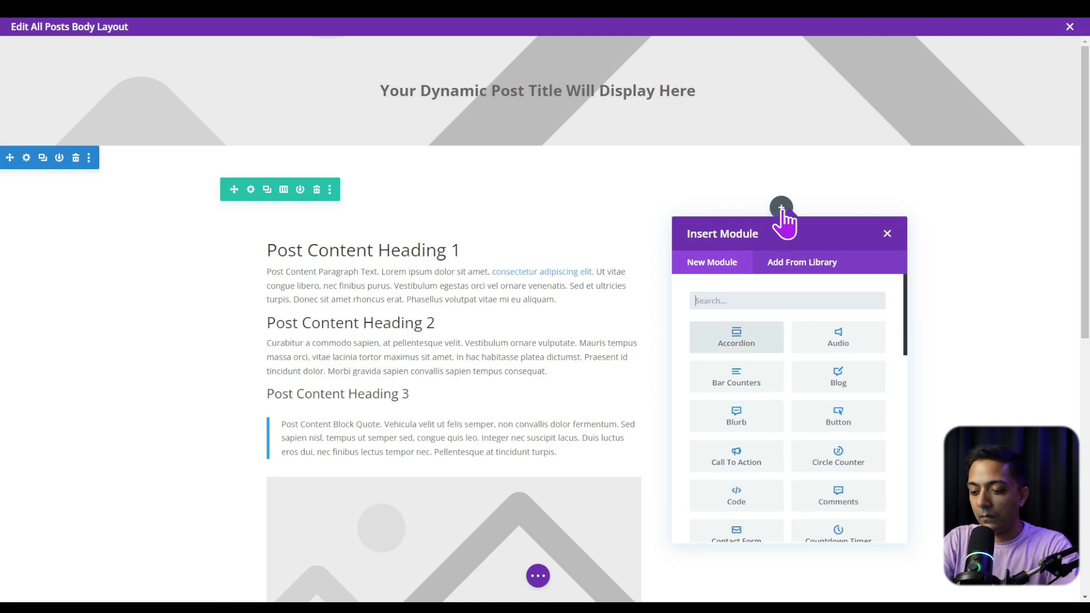
pyautogui.write('im')
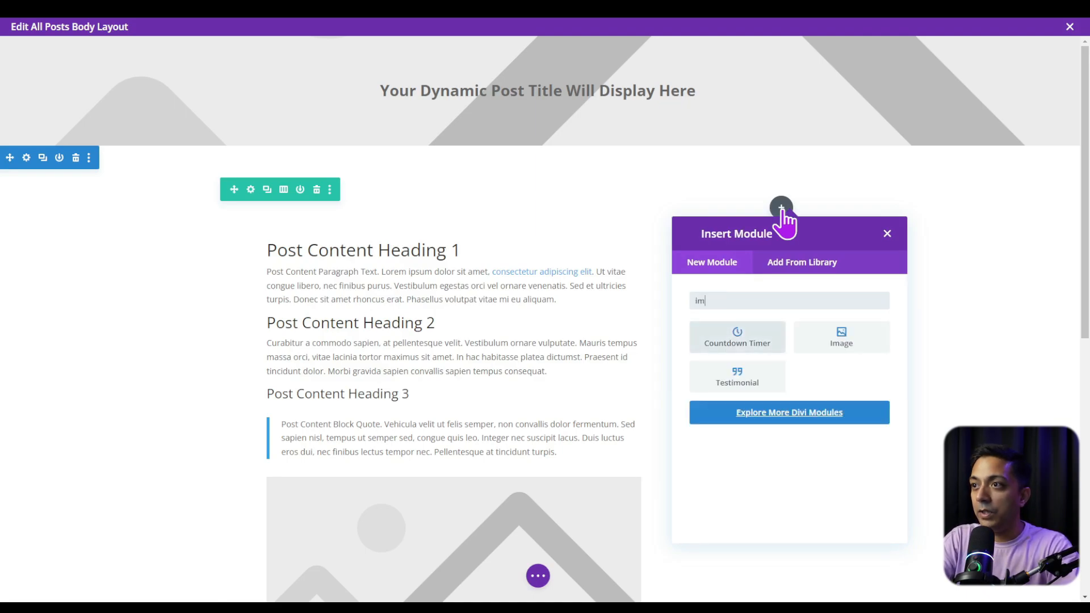
pyautogui.click(855, 347)
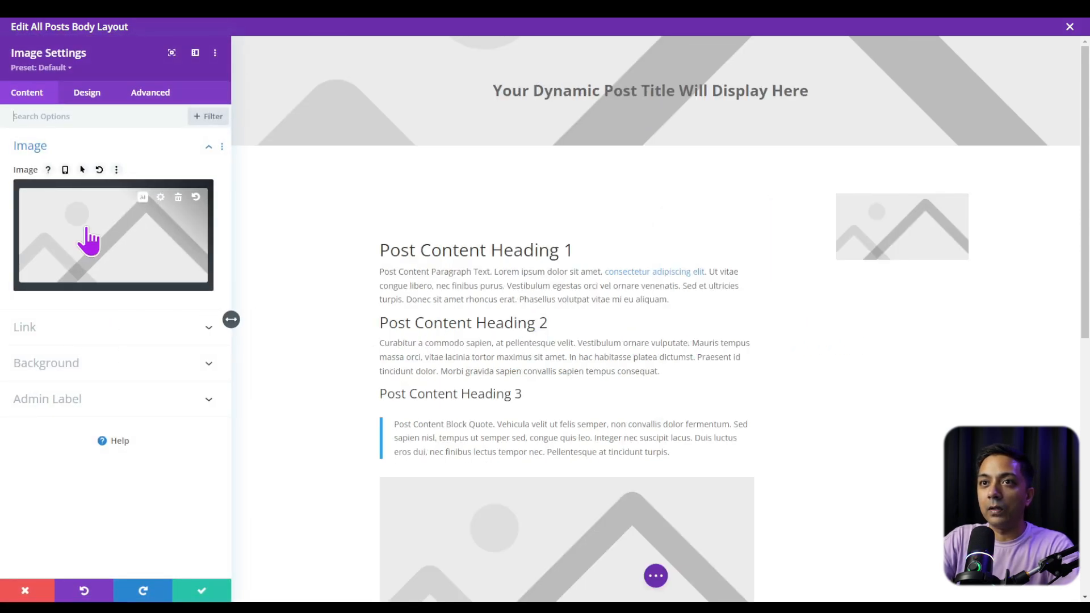
# Step: Replace the module's placeholder image with the dynamic Author Profile Picture and save the image settings
pyautogui.click(178, 198)
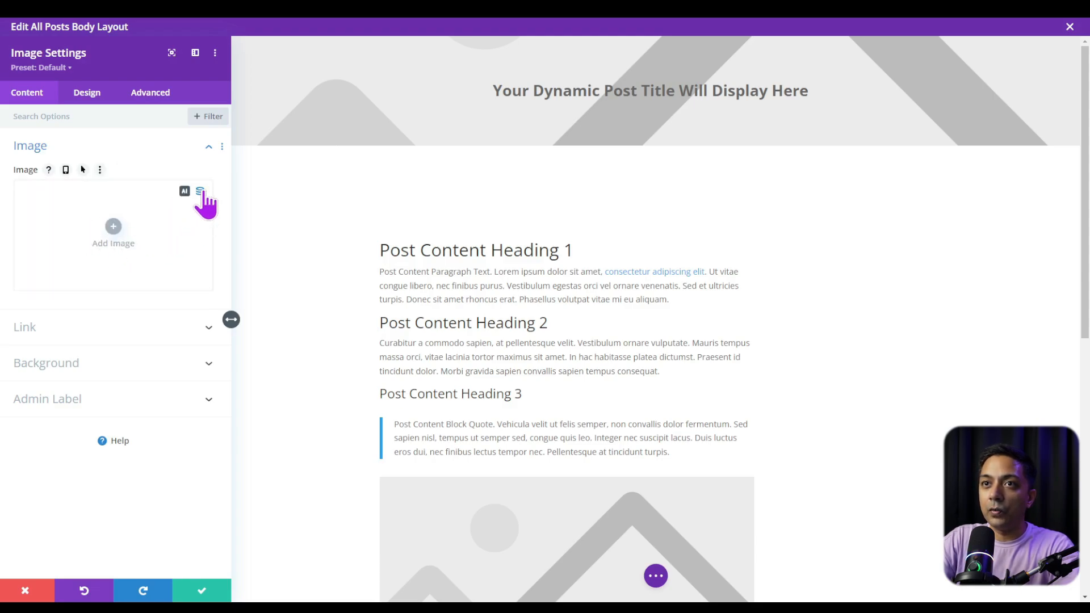
pyautogui.click(200, 192)
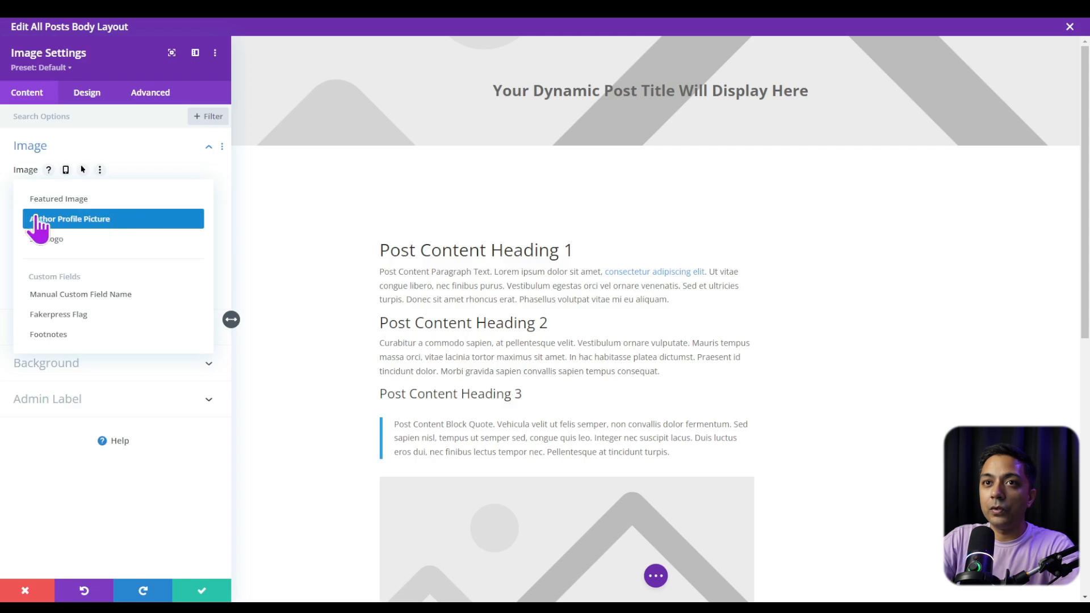
pyautogui.click(95, 224)
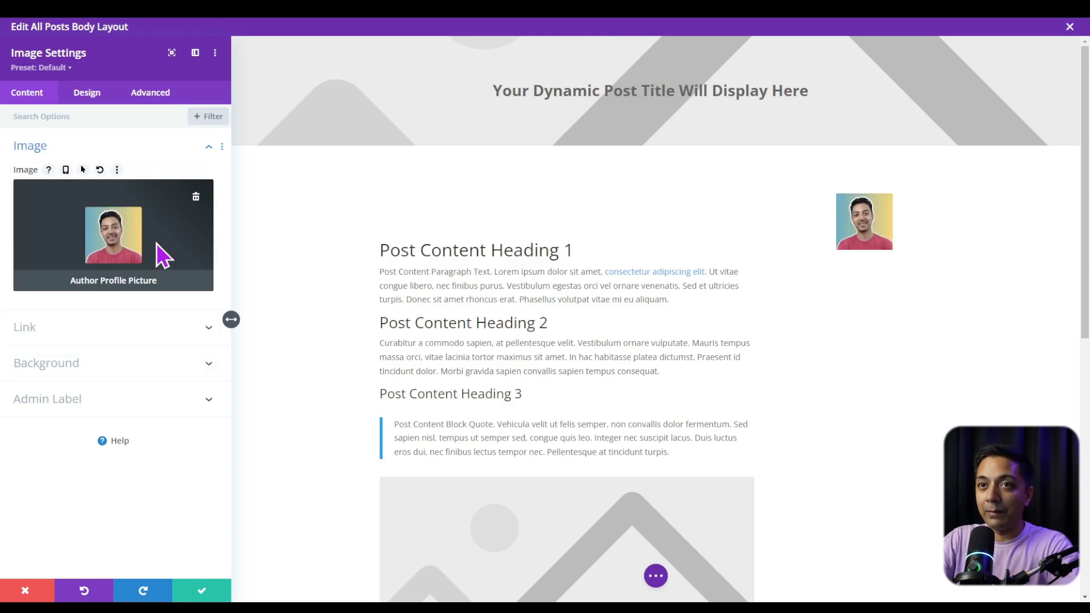
pyautogui.click(86, 93)
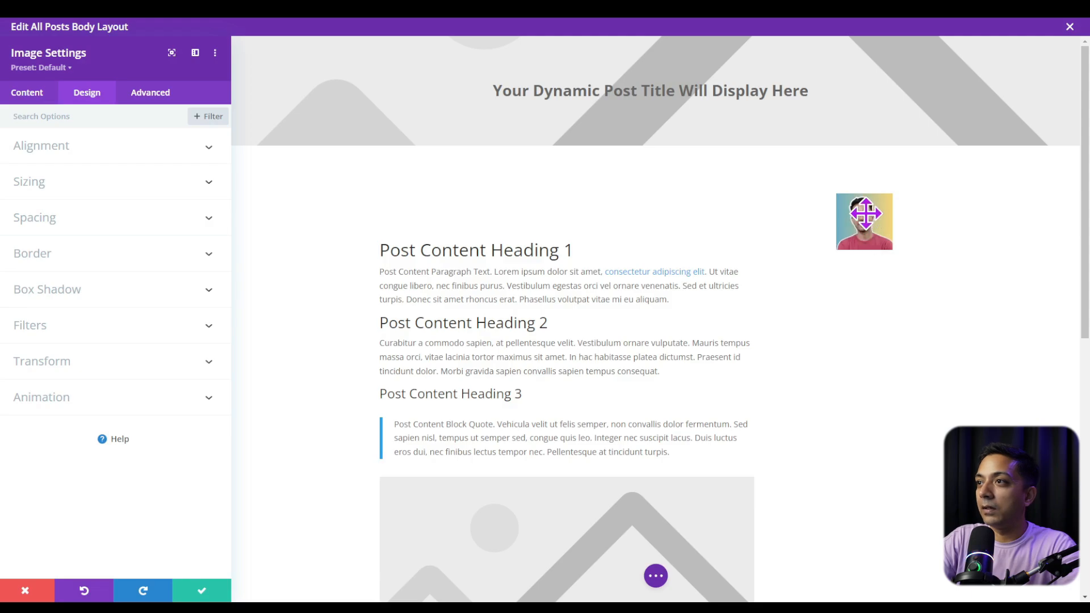
pyautogui.click(201, 591)
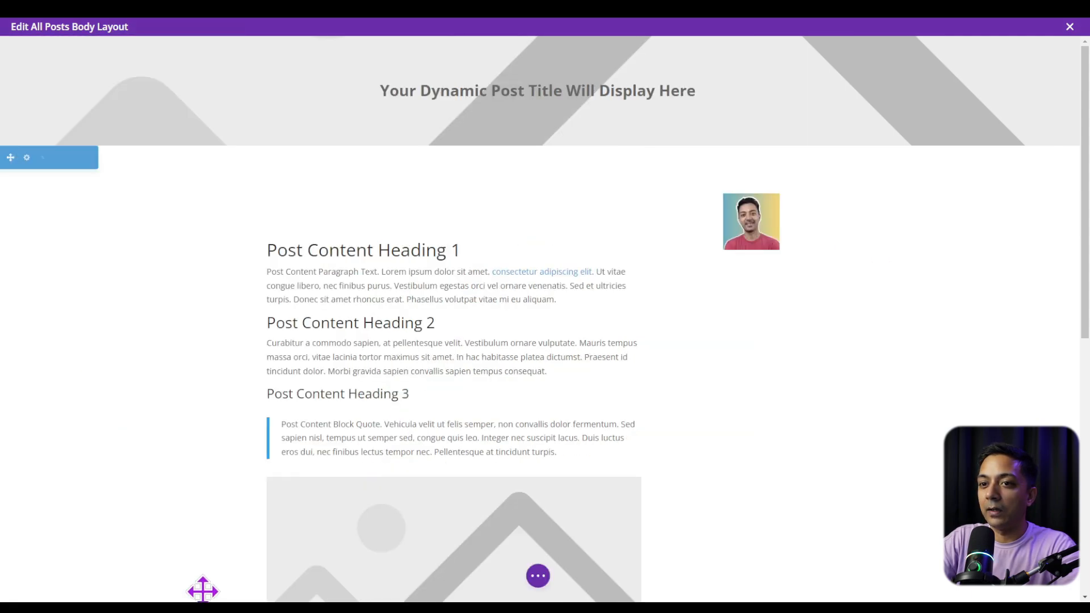
# Step: Add a Text module below the author profile picture
pyautogui.moveTo(750, 246)
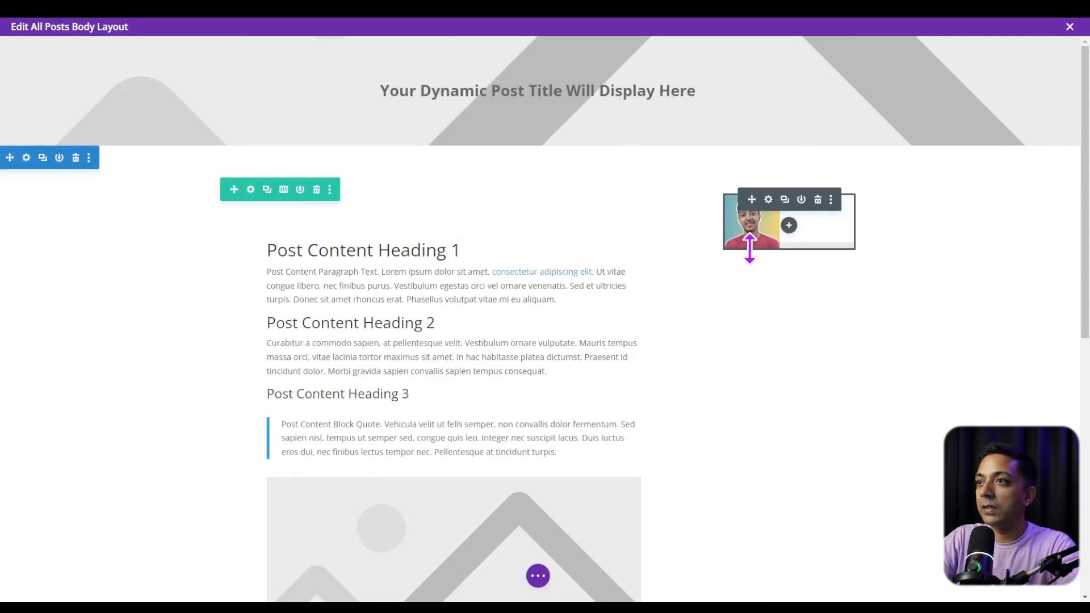
pyautogui.click(789, 226)
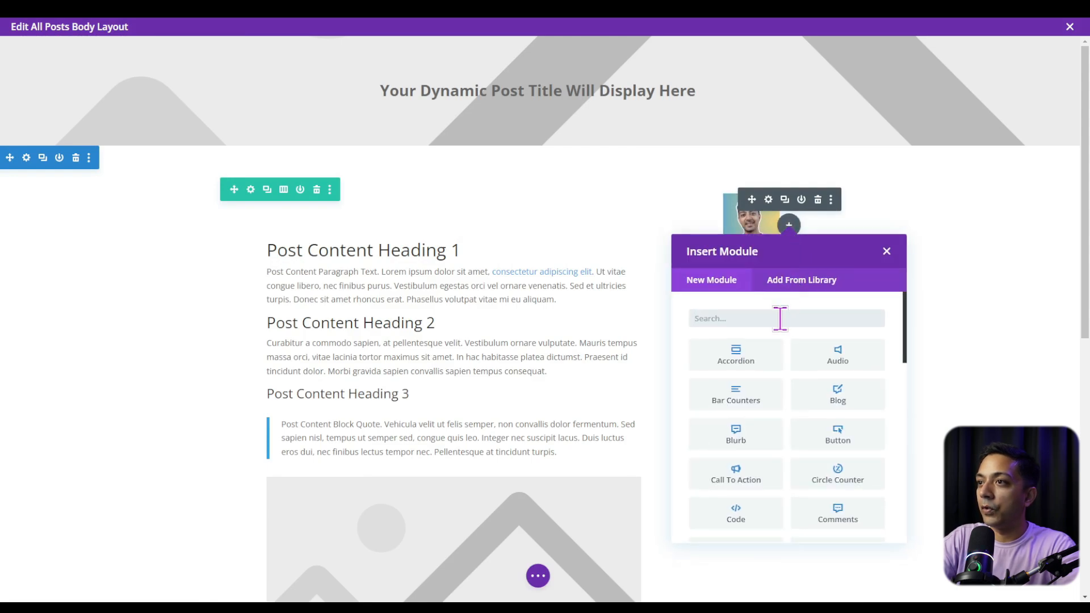
pyautogui.write('text')
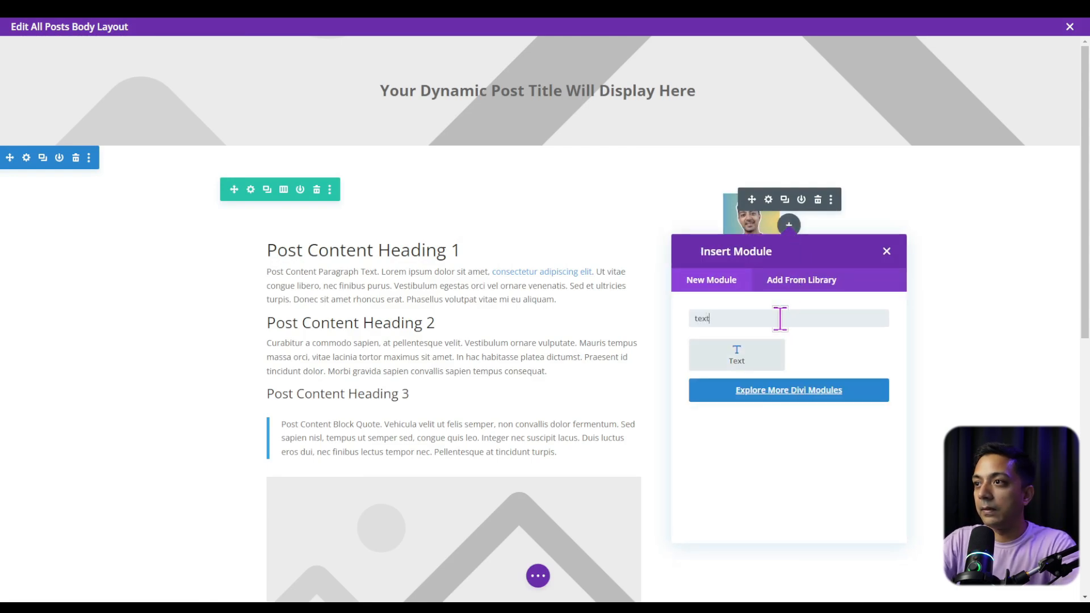
pyautogui.click(737, 355)
# Step: Replace the new Text module's placeholder body with the dynamic Post Author, using "By:" as the text before it
pyautogui.tripleClick(112, 378)
pyautogui.press('BackSpace')
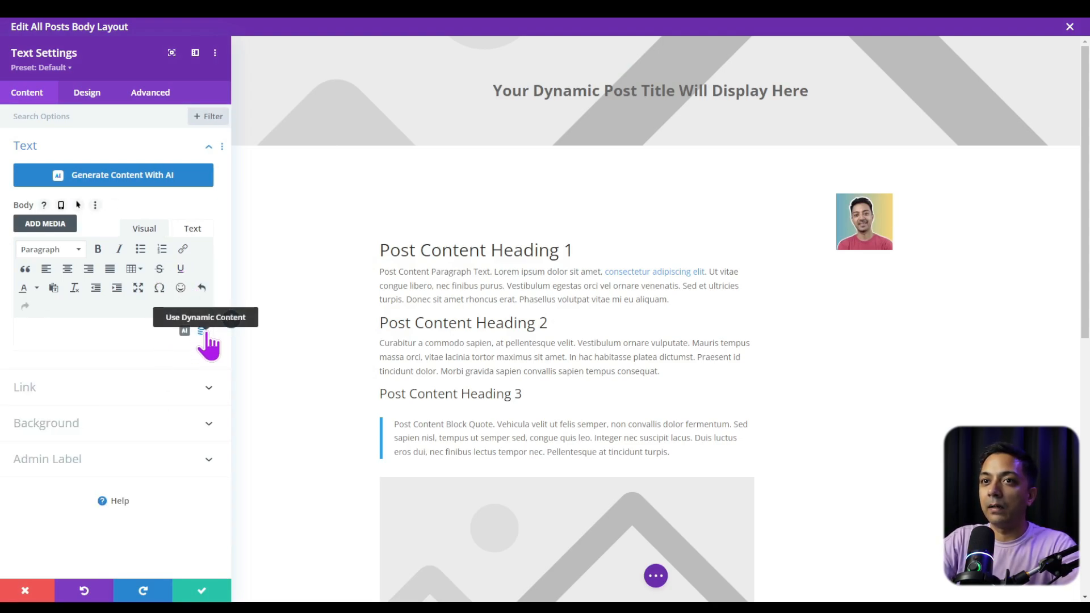
pyautogui.click(202, 332)
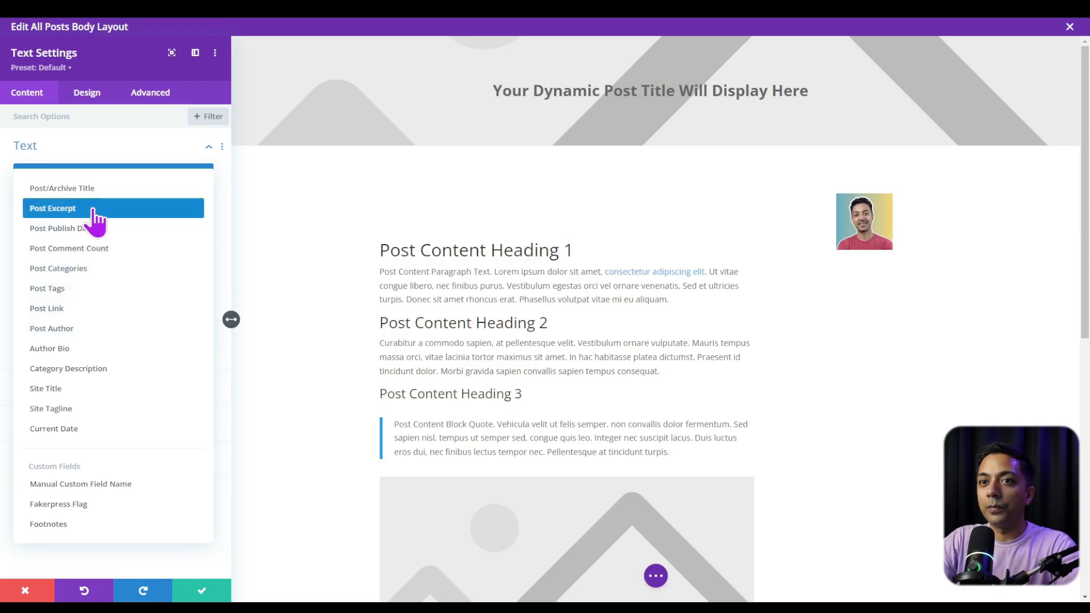
pyautogui.click(98, 330)
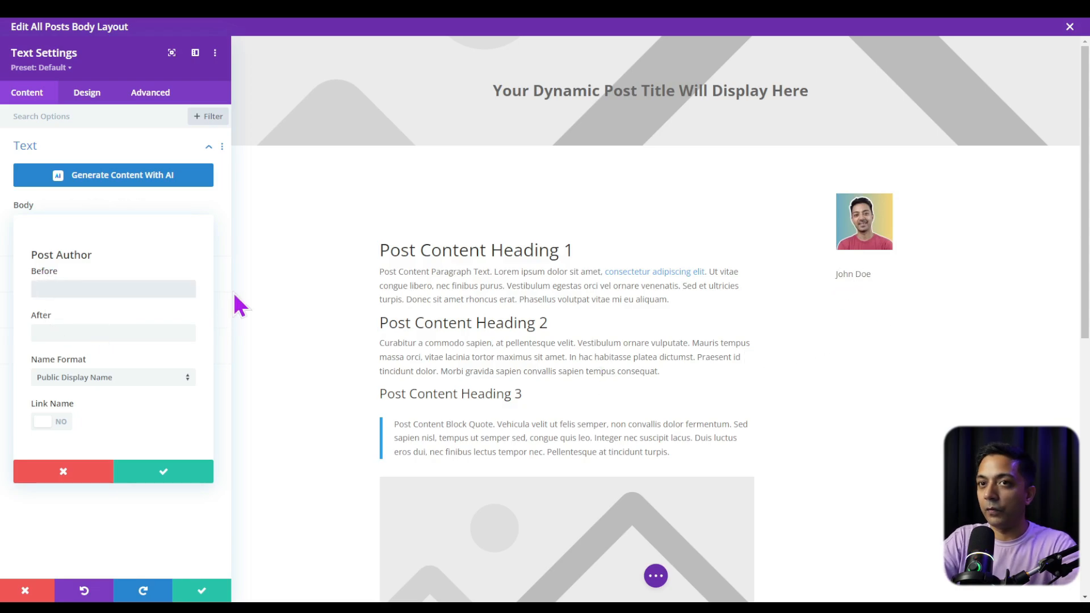
pyautogui.write('Written by:')
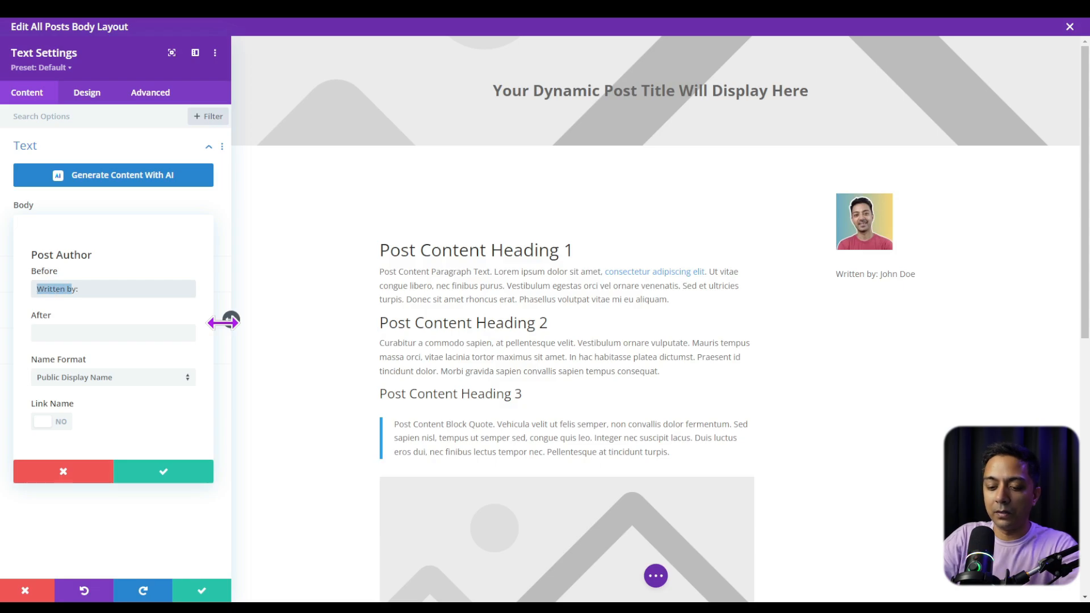
pyautogui.write('B')
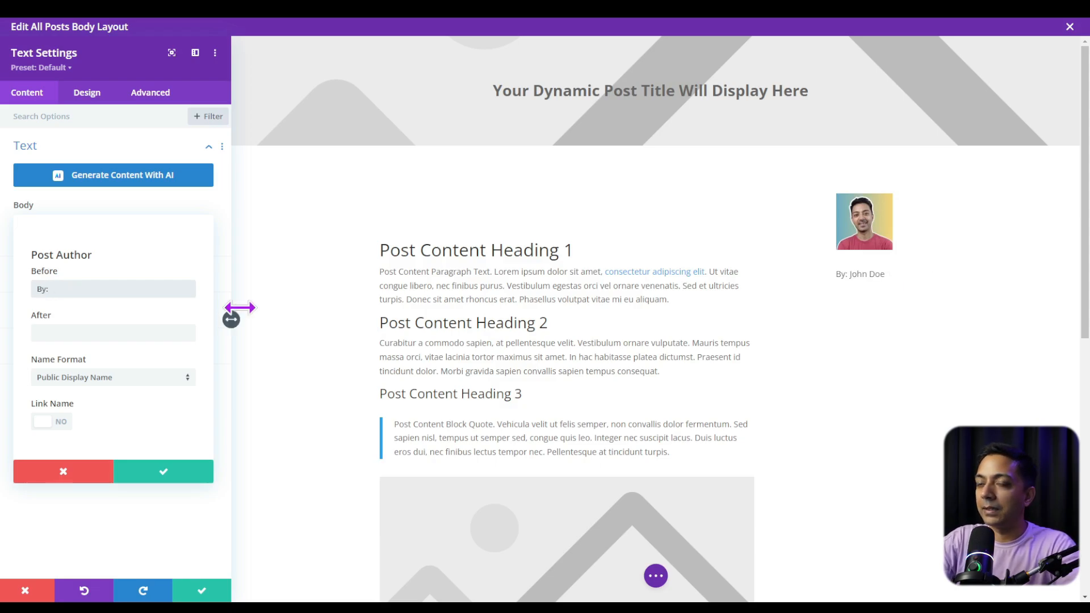
# Step: Centre the author text in its column and save the Text module's settings
pyautogui.click(87, 92)
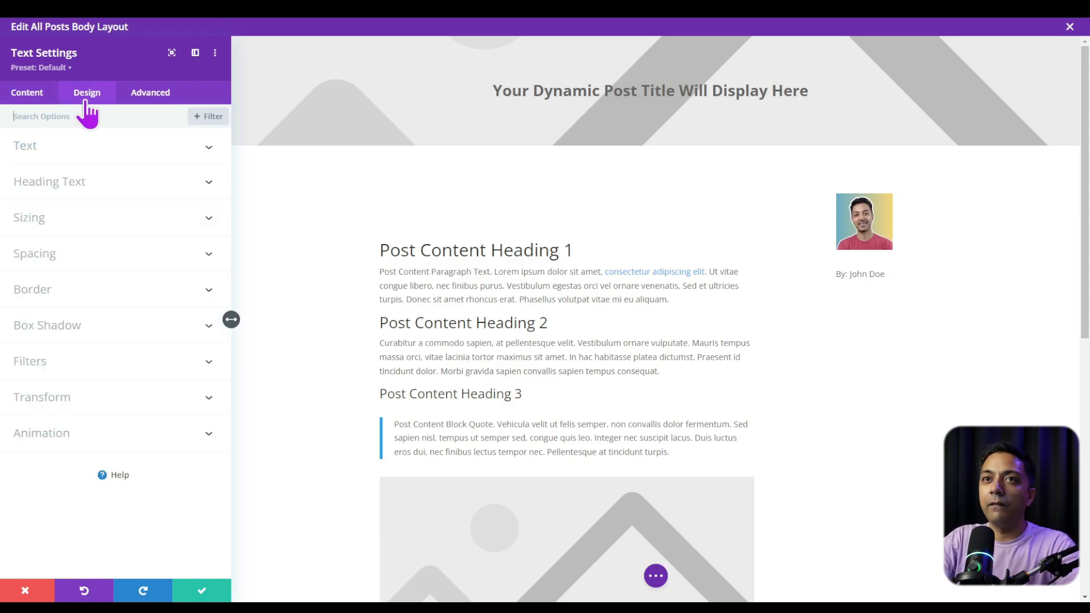
pyautogui.click(78, 151)
pyautogui.scroll(-4, 134, 267)
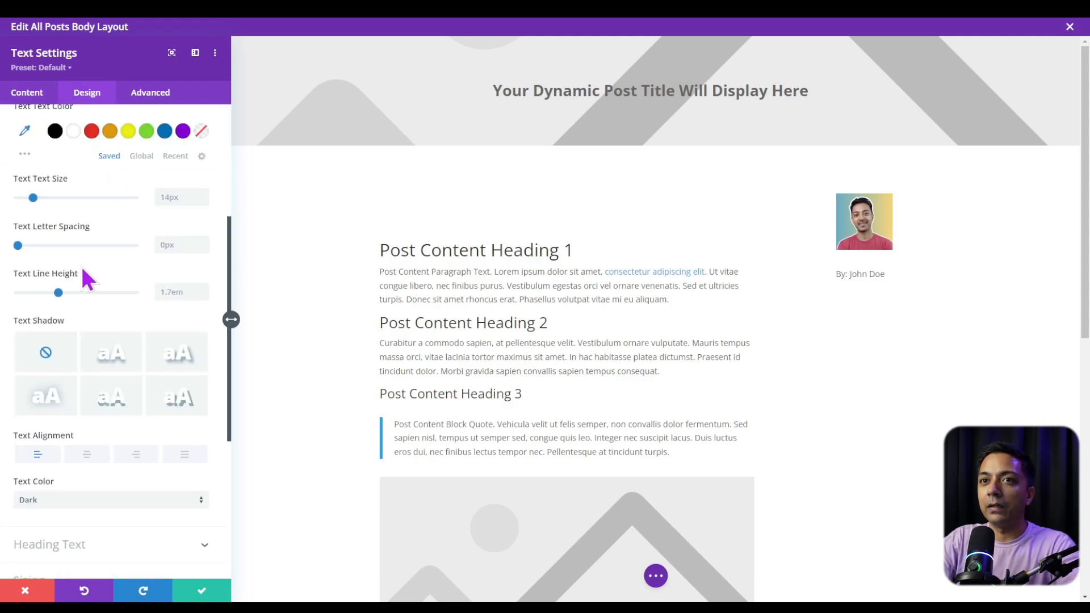
pyautogui.scroll(-5, 94, 286)
pyautogui.scroll(2, 98, 293)
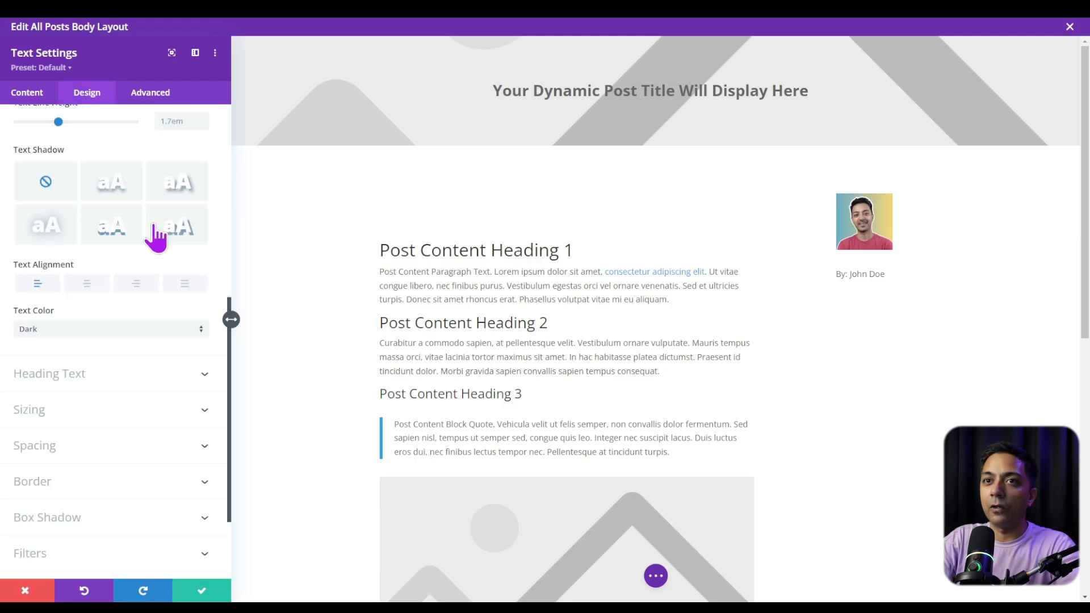
pyautogui.click(87, 283)
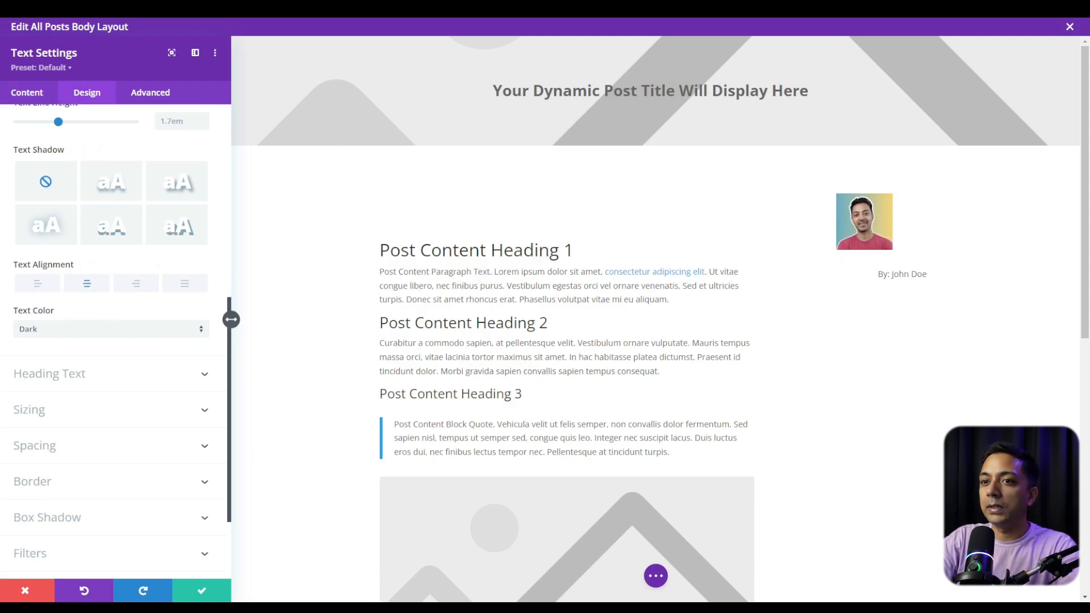
pyautogui.click(202, 591)
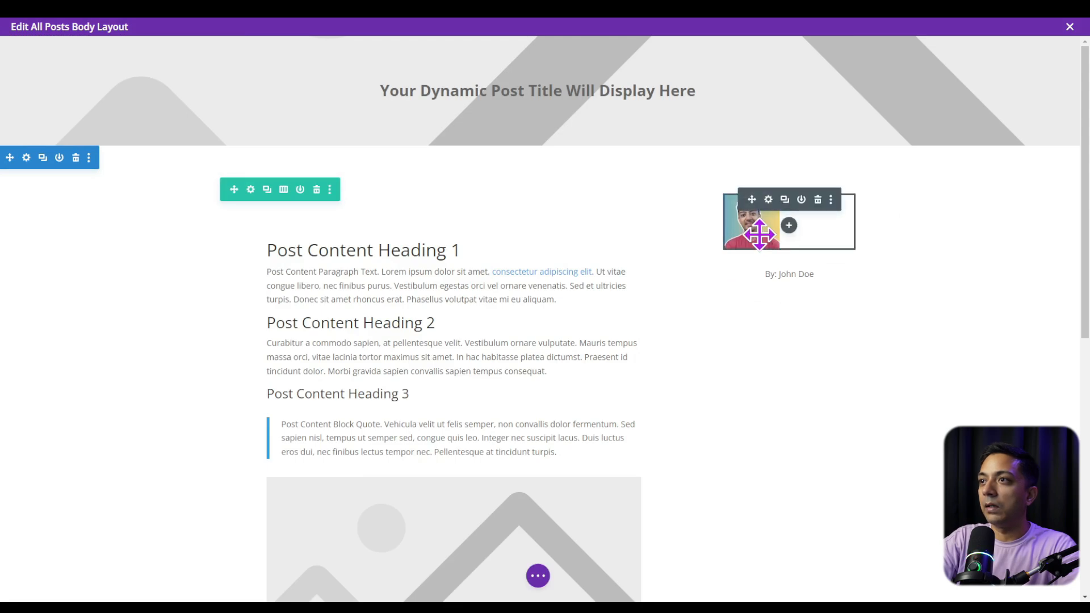
# Step: Centre the author profile picture in its column
pyautogui.click(769, 199)
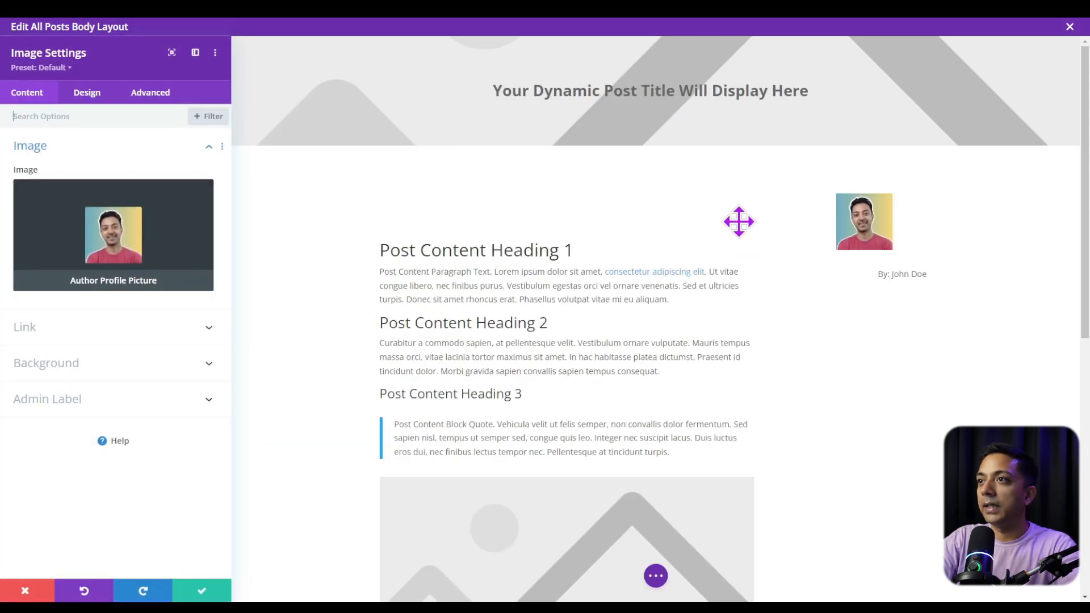
pyautogui.click(85, 94)
pyautogui.click(63, 146)
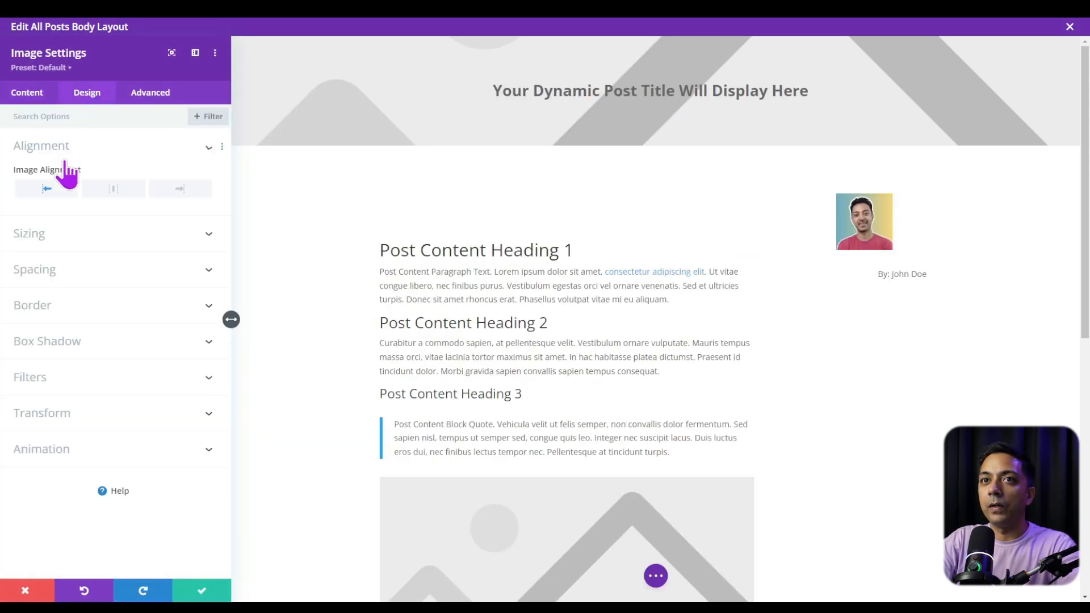
pyautogui.click(108, 189)
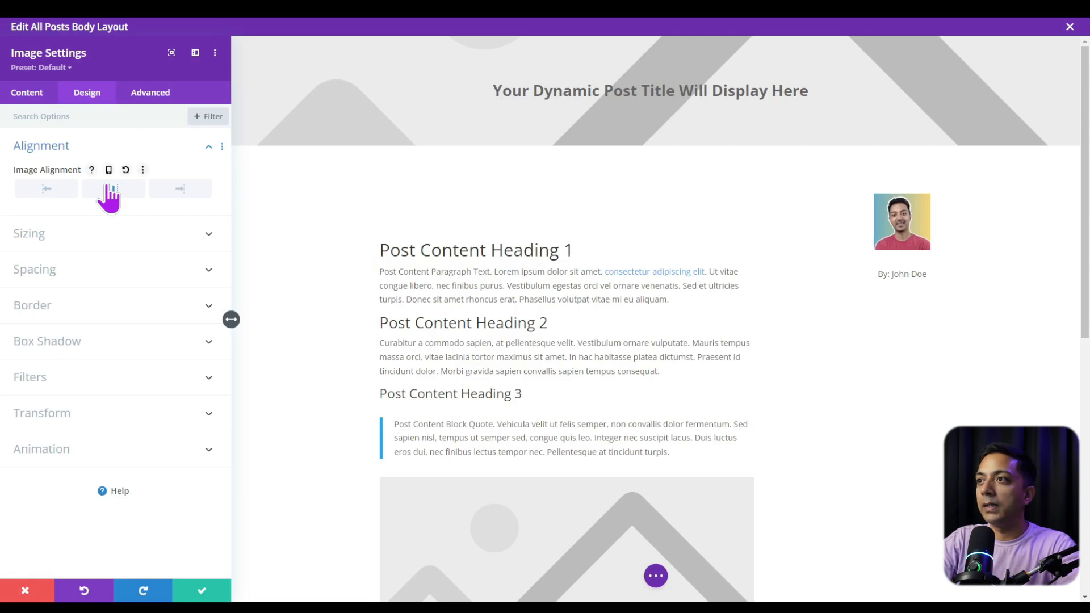
# Step: Save the author profile picture's settings and add a Text module below the author name
pyautogui.click(206, 590)
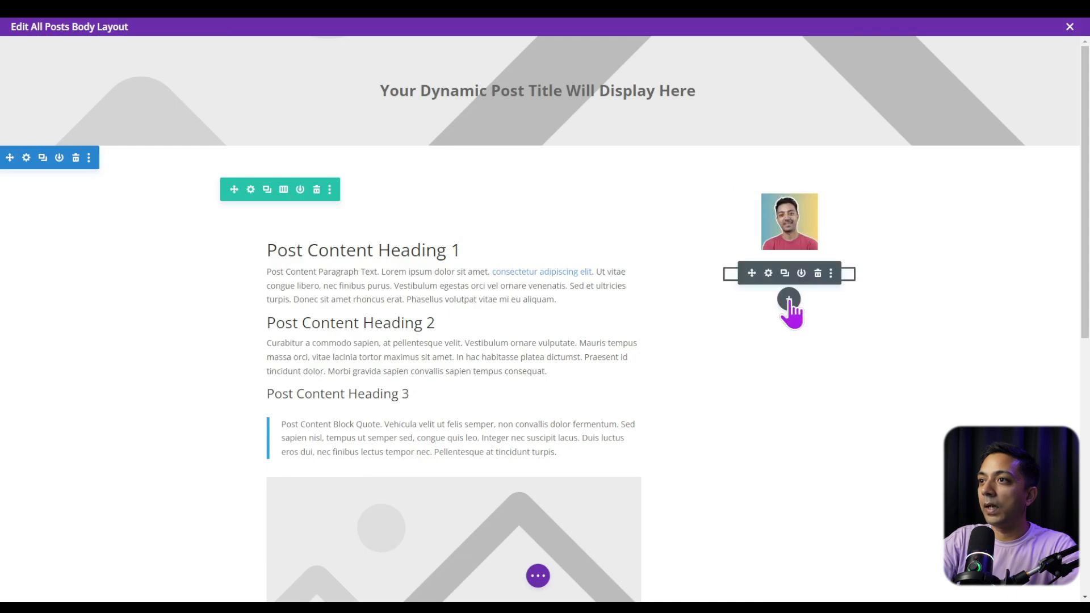
pyautogui.click(789, 299)
pyautogui.write('te')
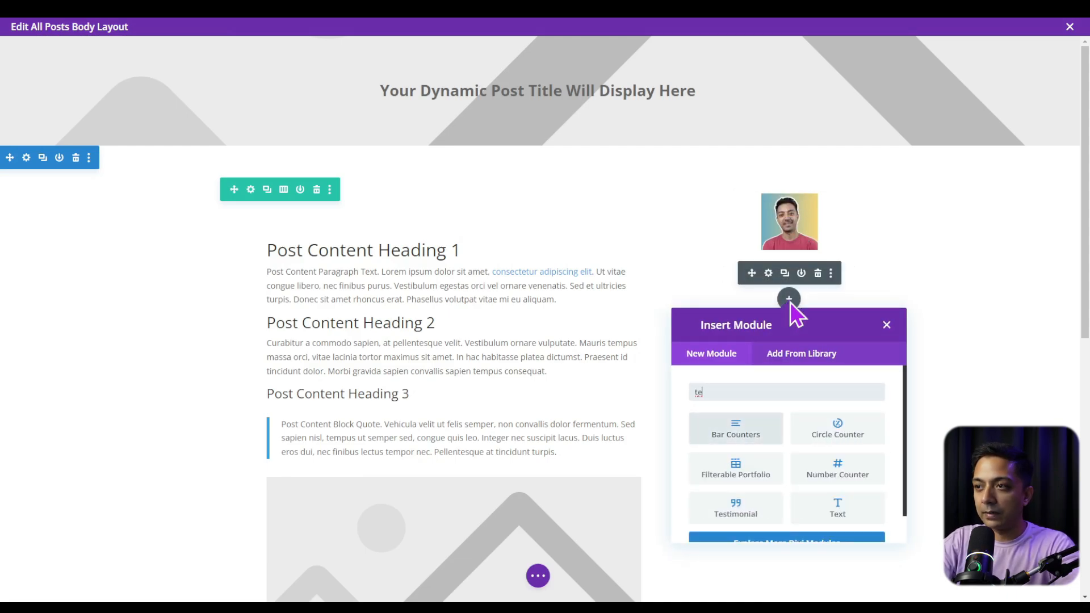
pyautogui.write('x')
pyautogui.click(738, 432)
# Step: Replace the new Text module's placeholder body with the dynamic Author Bio
pyautogui.hotkey('ctrl', 'a')
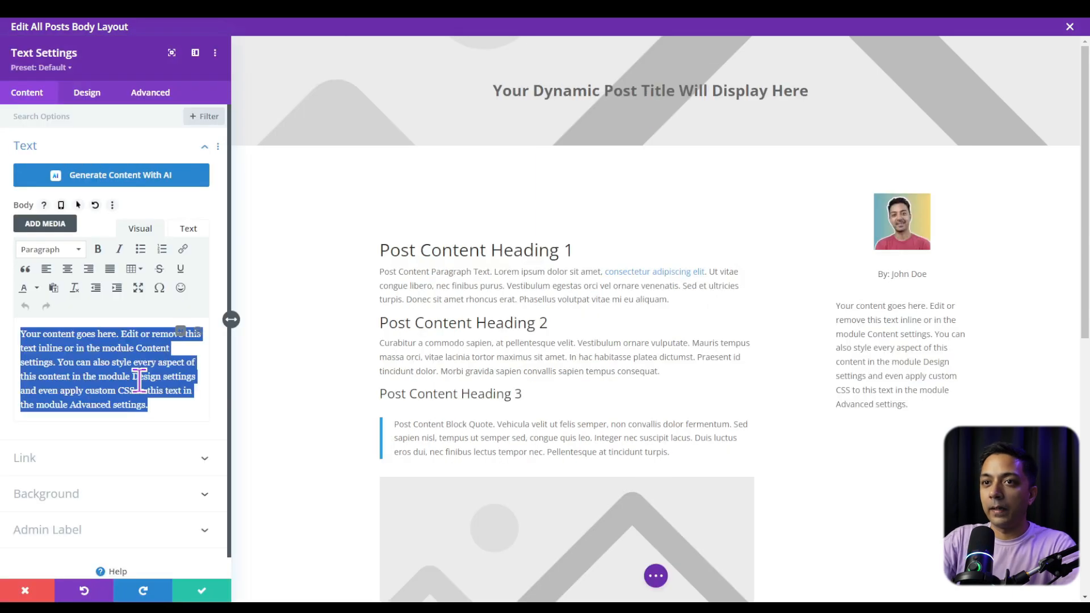
pyautogui.press('Delete')
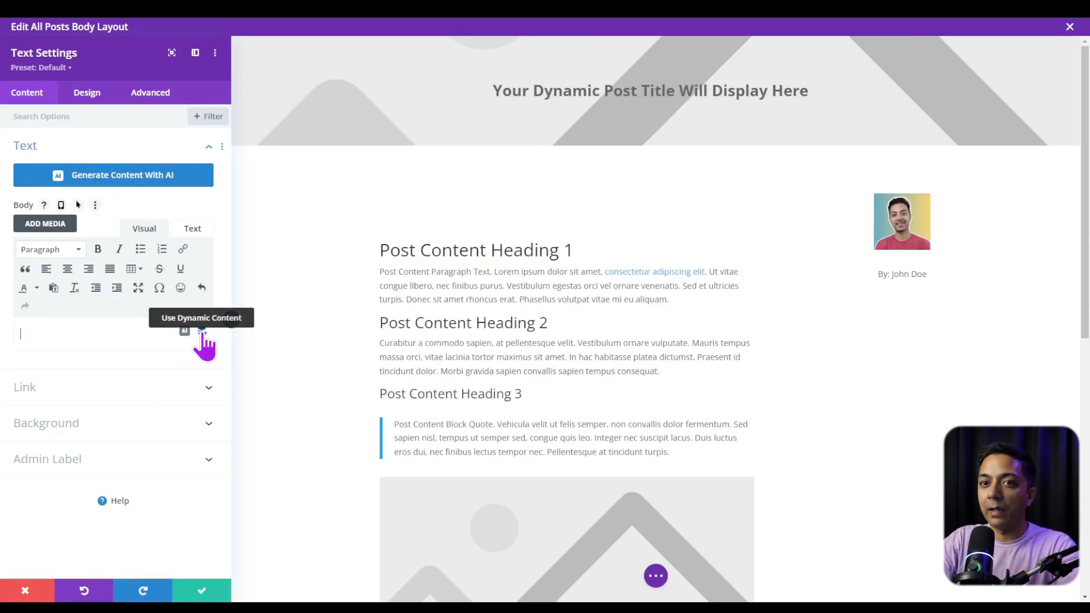
pyautogui.click(202, 330)
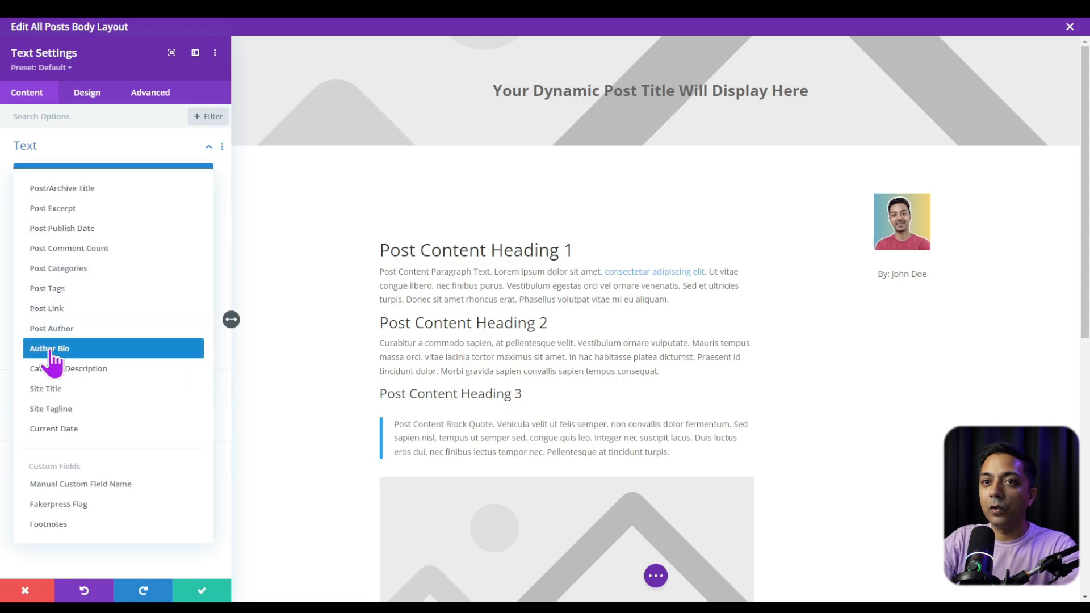
pyautogui.click(115, 349)
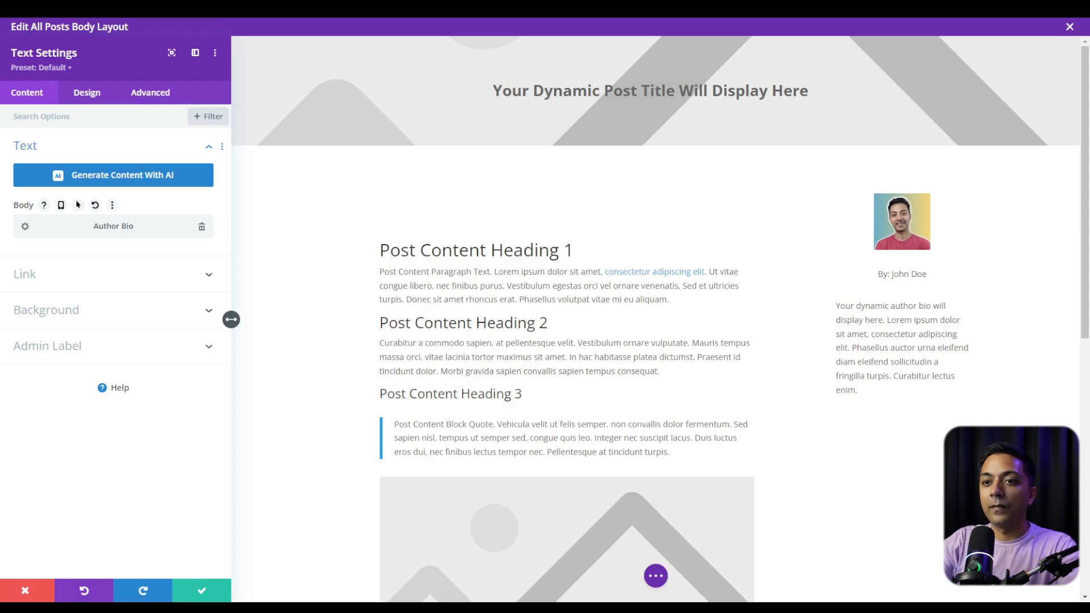
# Step: Centre the author bio text and save the module's settings
pyautogui.click(88, 96)
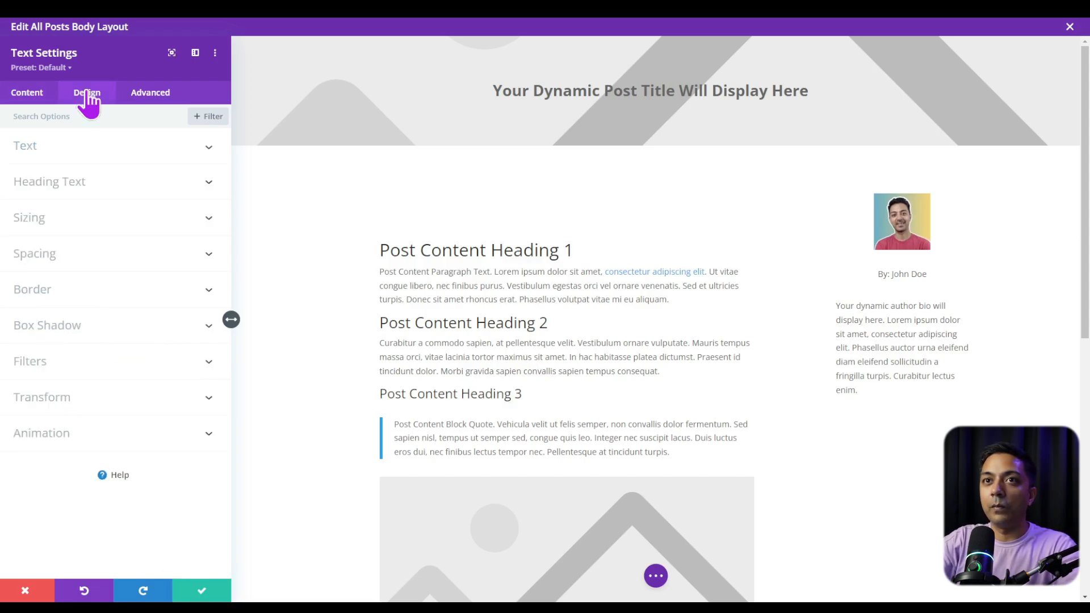
pyautogui.click(69, 149)
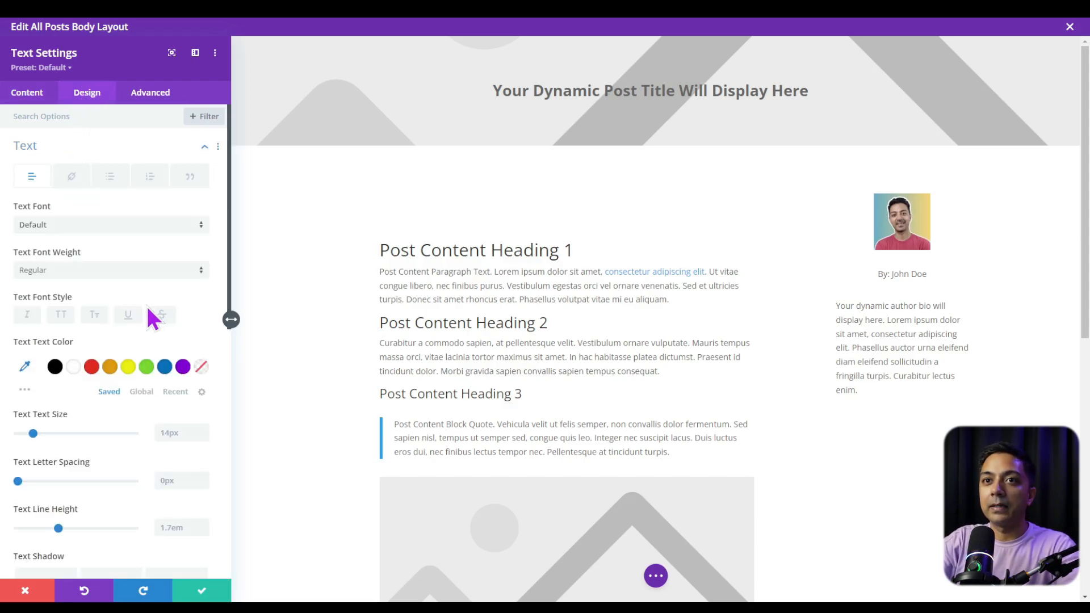
pyautogui.scroll(-7, 146, 316)
pyautogui.click(87, 220)
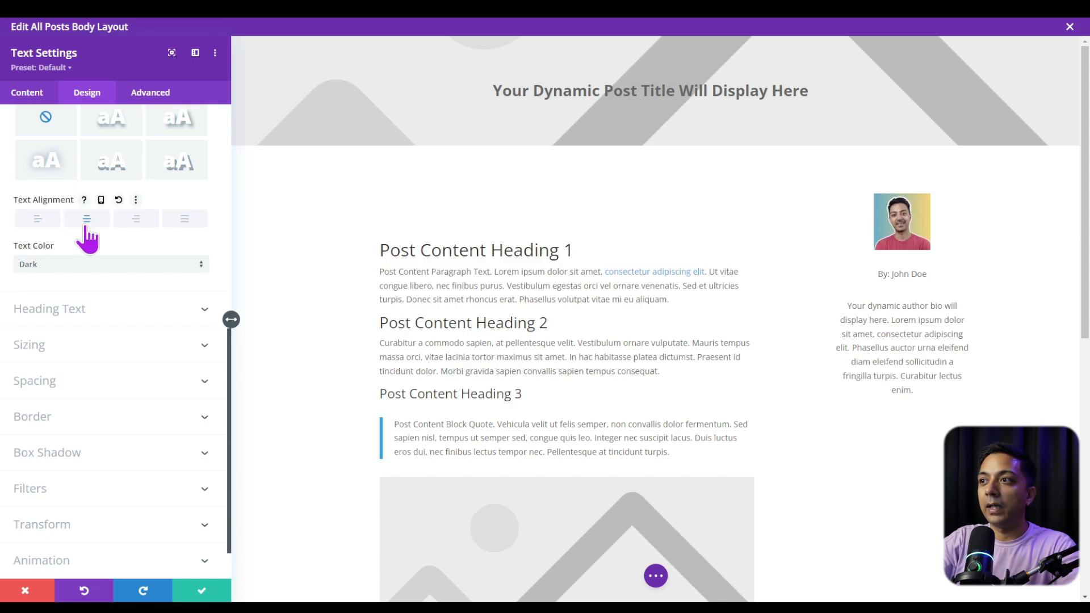
pyautogui.click(204, 591)
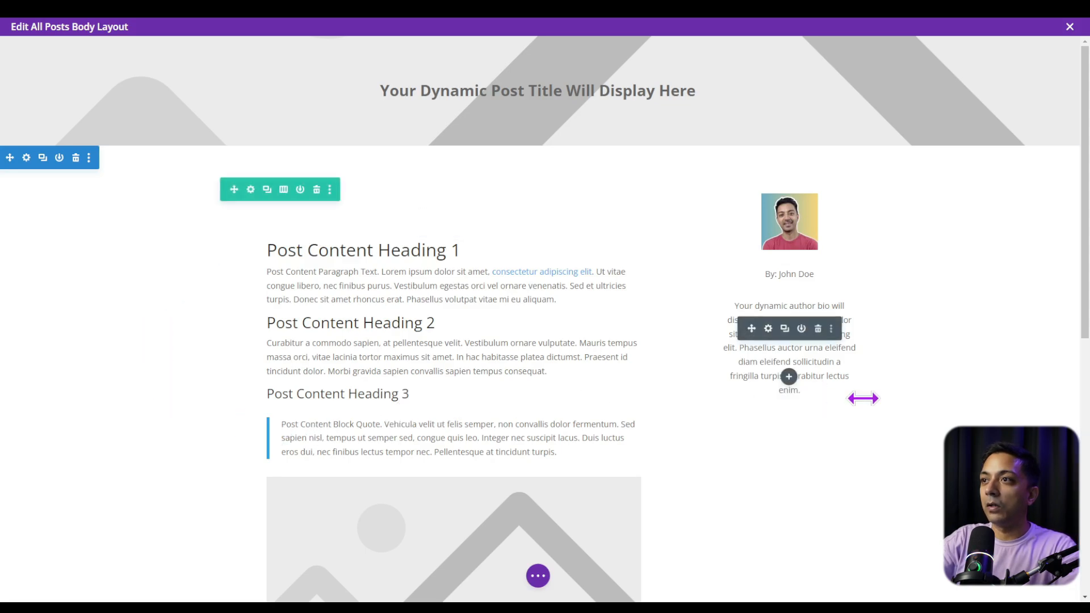
# Step: Add a regular section with a single-column row at the end of the layout and insert a Post Navigation module in it
pyautogui.scroll(-5, 852, 417)
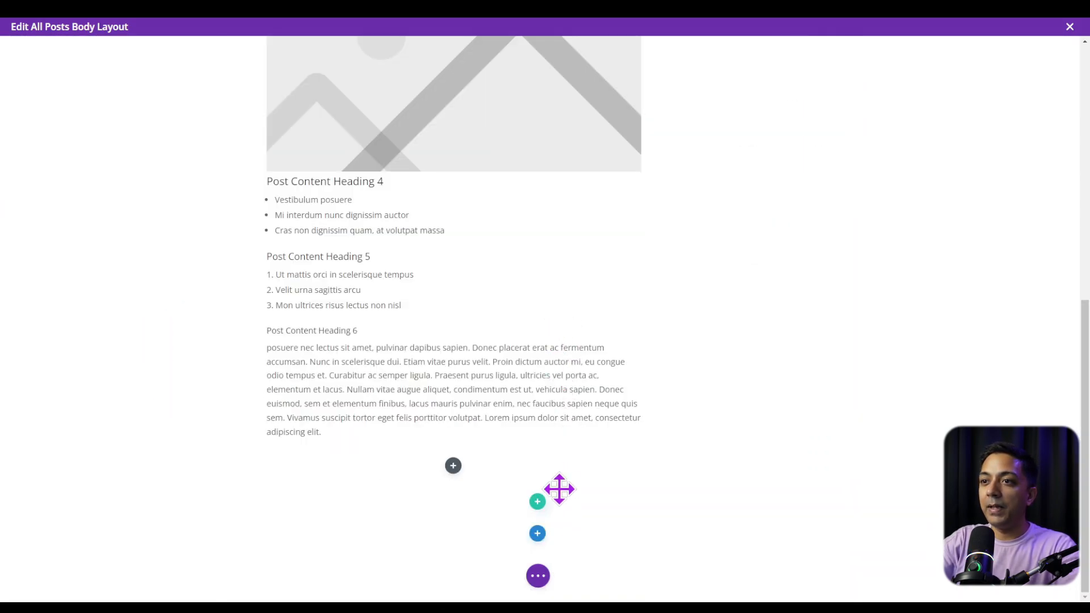
pyautogui.click(538, 538)
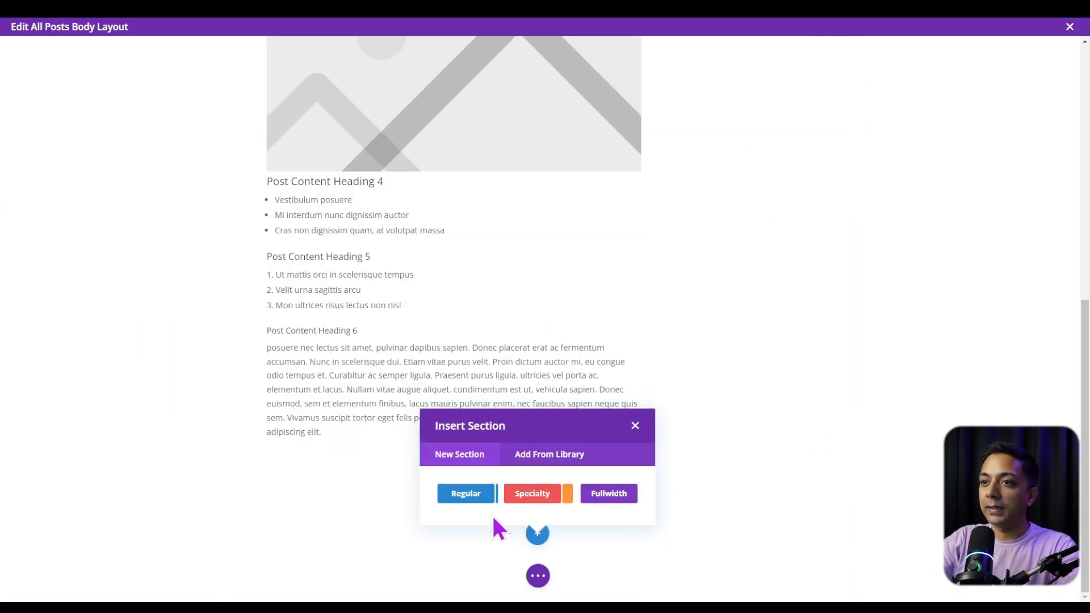
pyautogui.click(455, 495)
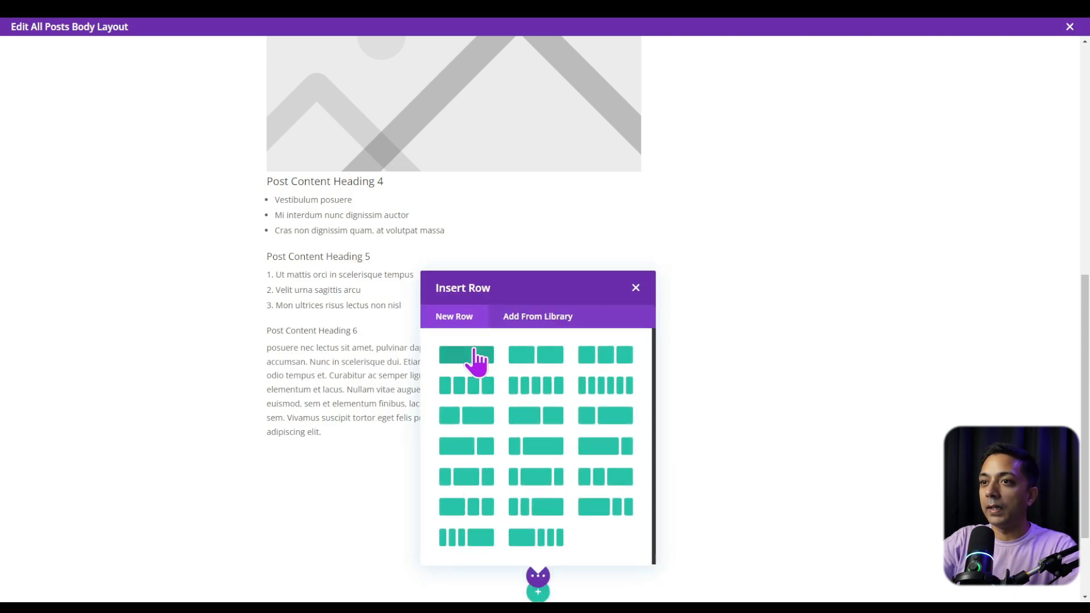
pyautogui.click(476, 357)
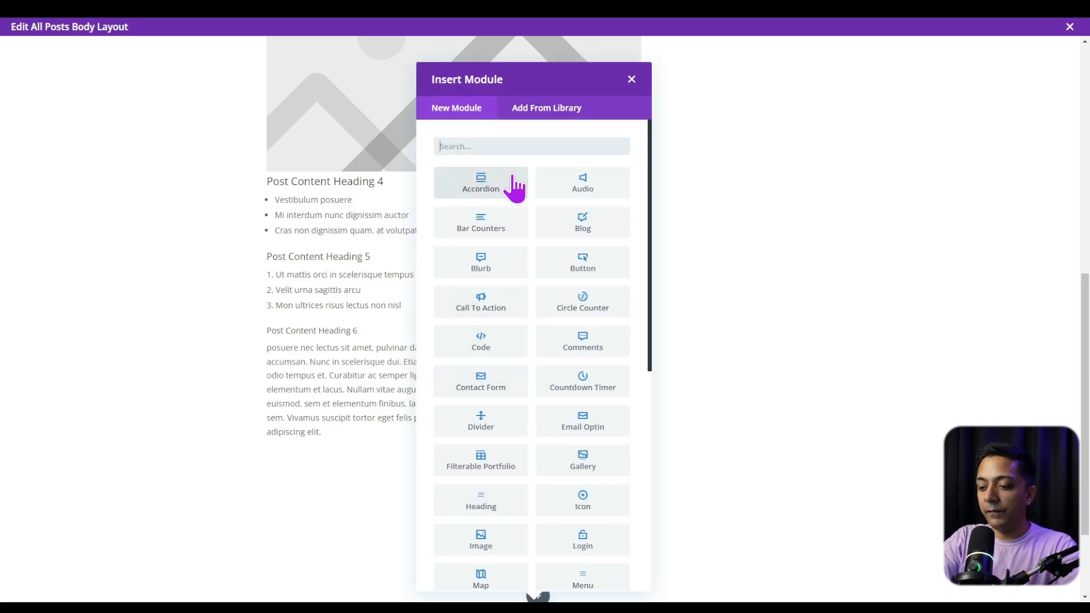
pyautogui.write('post')
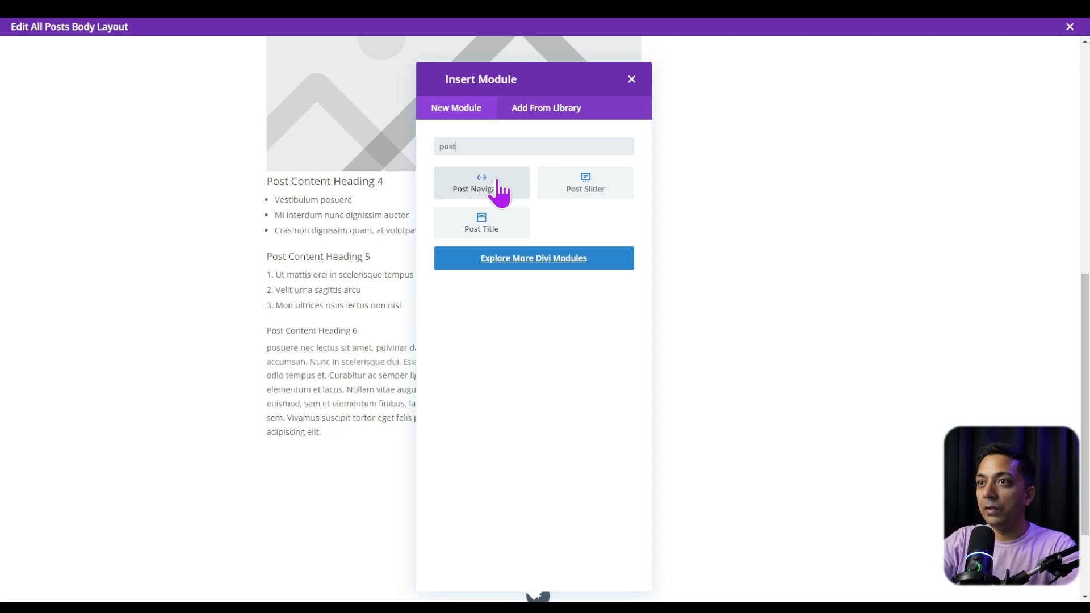
pyautogui.click(508, 187)
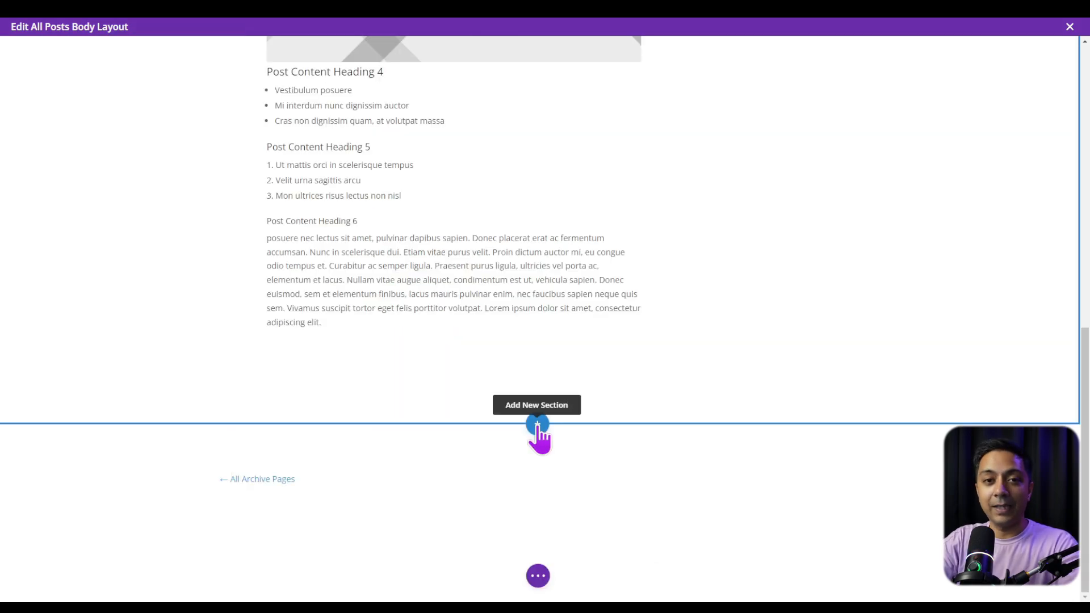
# Step: Insert a regular section with a single-column row above the post navigation and add a Blog module to it
pyautogui.click(538, 426)
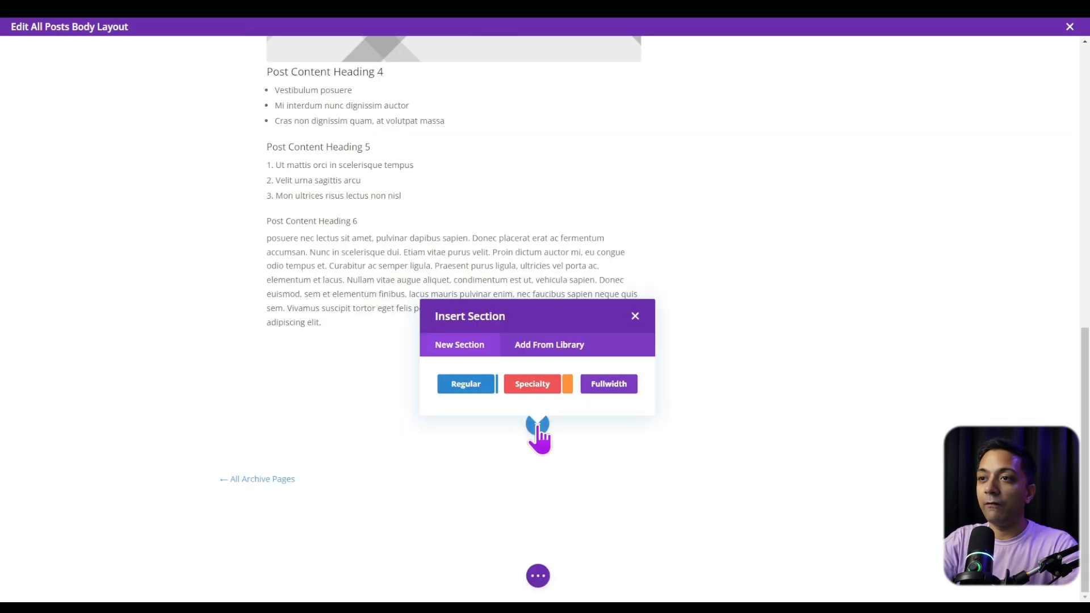
pyautogui.click(464, 384)
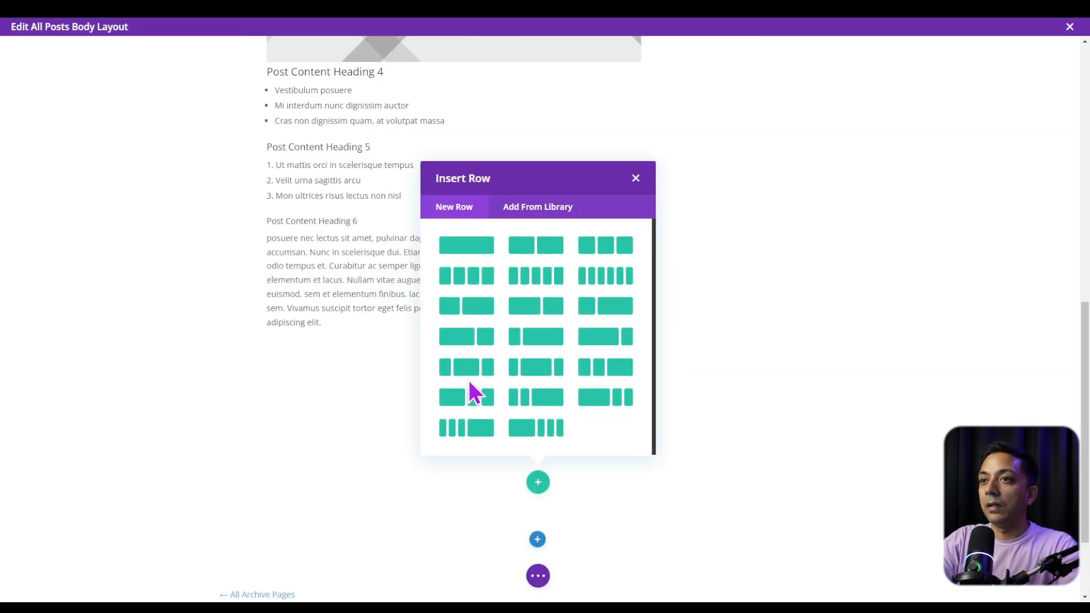
pyautogui.click(476, 257)
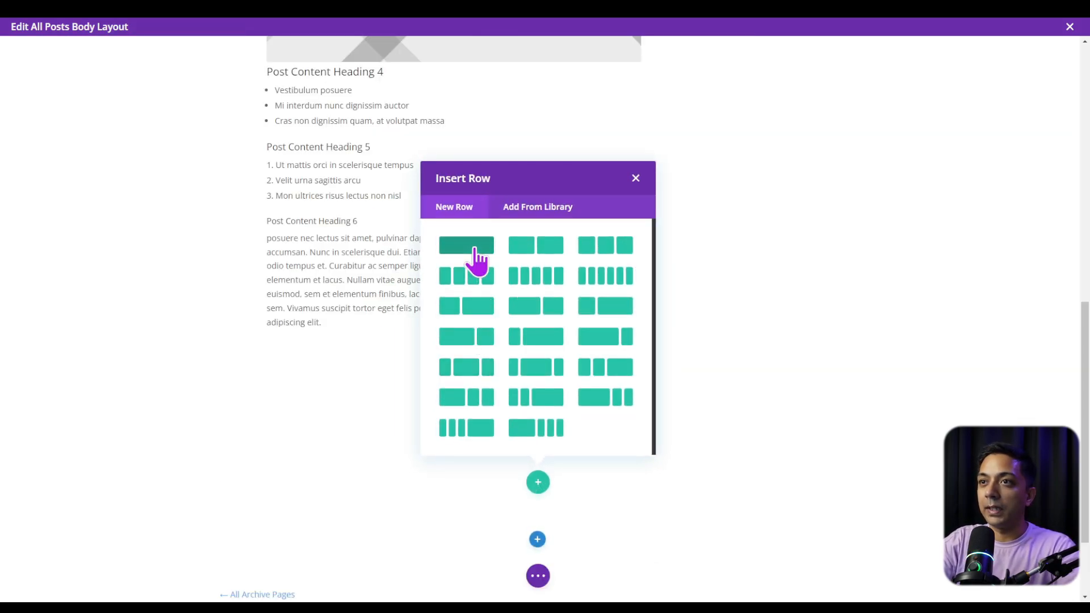
pyautogui.write('blog')
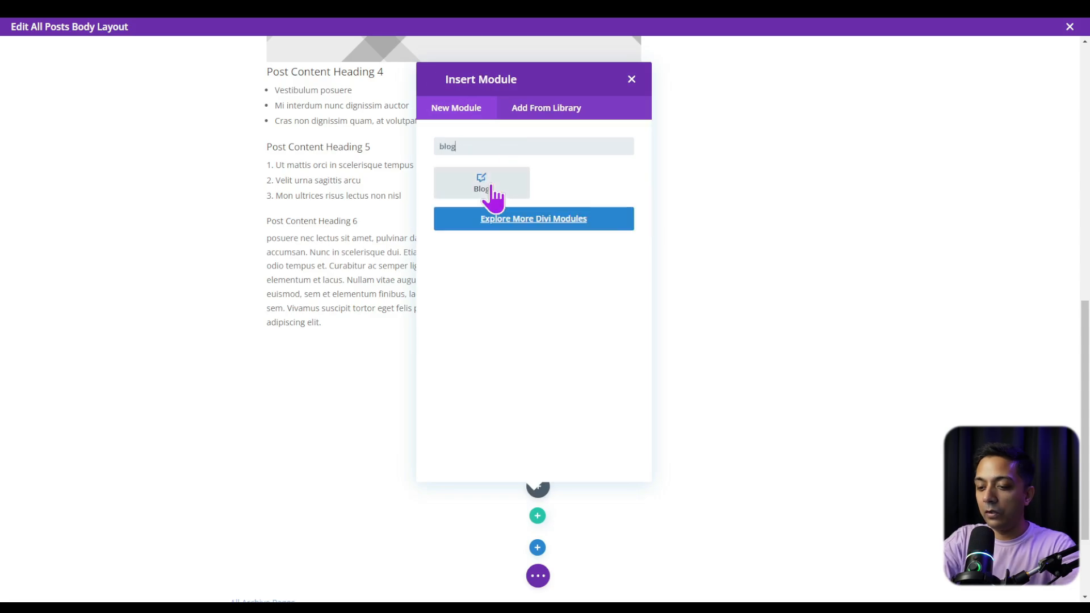
pyautogui.click(493, 196)
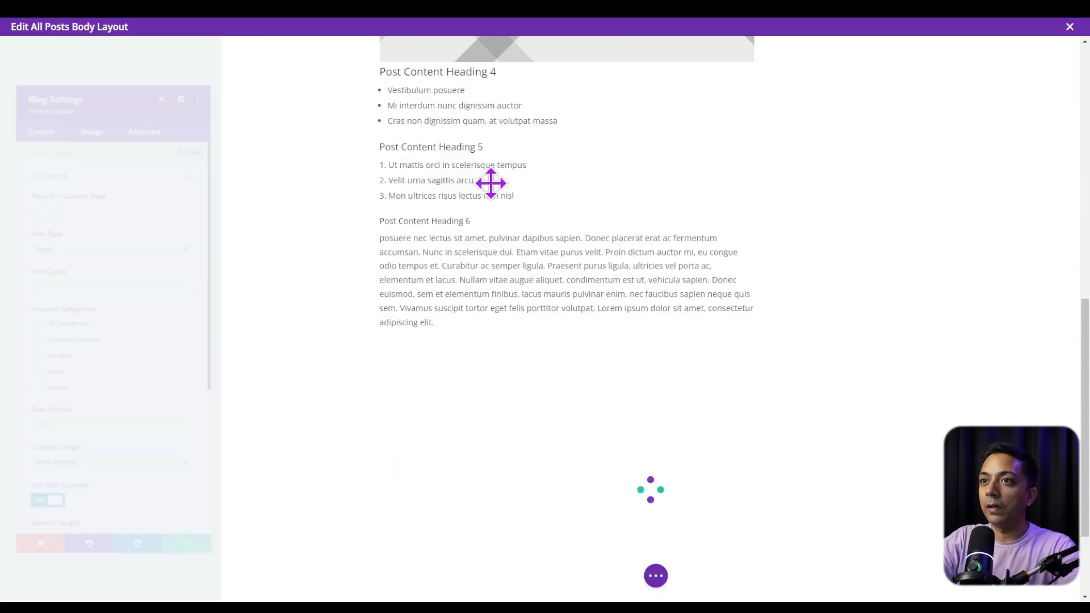
# Step: Limit the Blog module to 3 posts and include only the Current Category
pyautogui.scroll(-9, 584, 297)
pyautogui.scroll(-10, 584, 297)
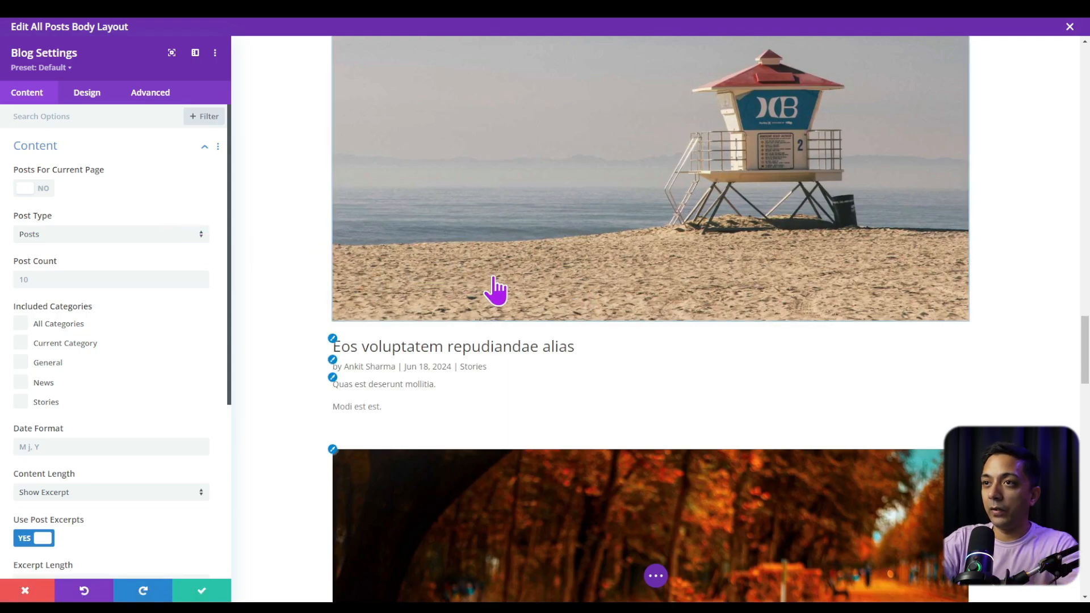
pyautogui.scroll(6, 590, 284)
pyautogui.scroll(10, 591, 280)
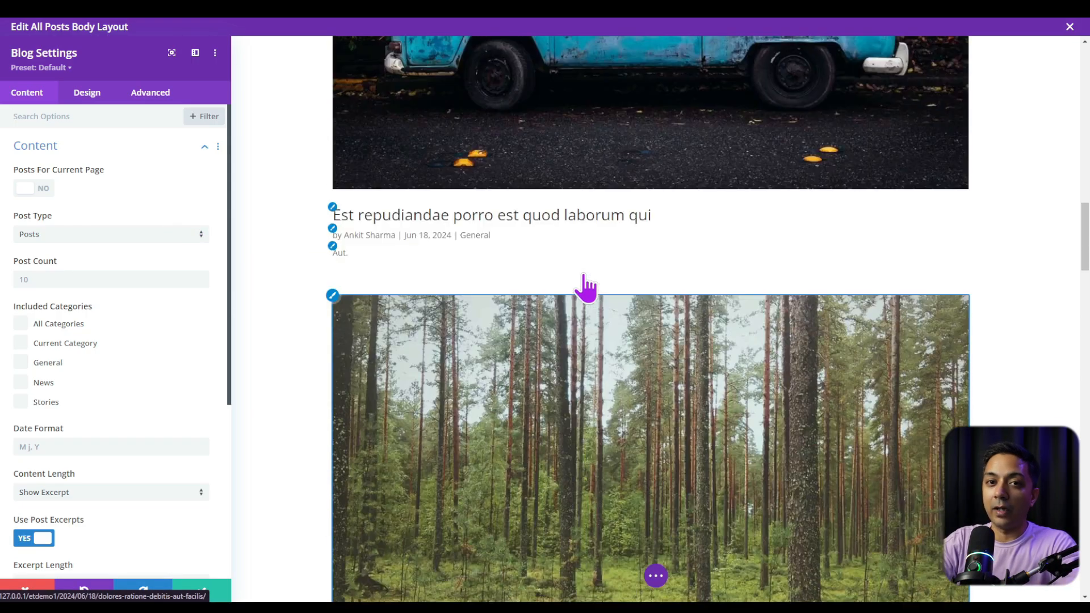
pyautogui.scroll(-2, 482, 318)
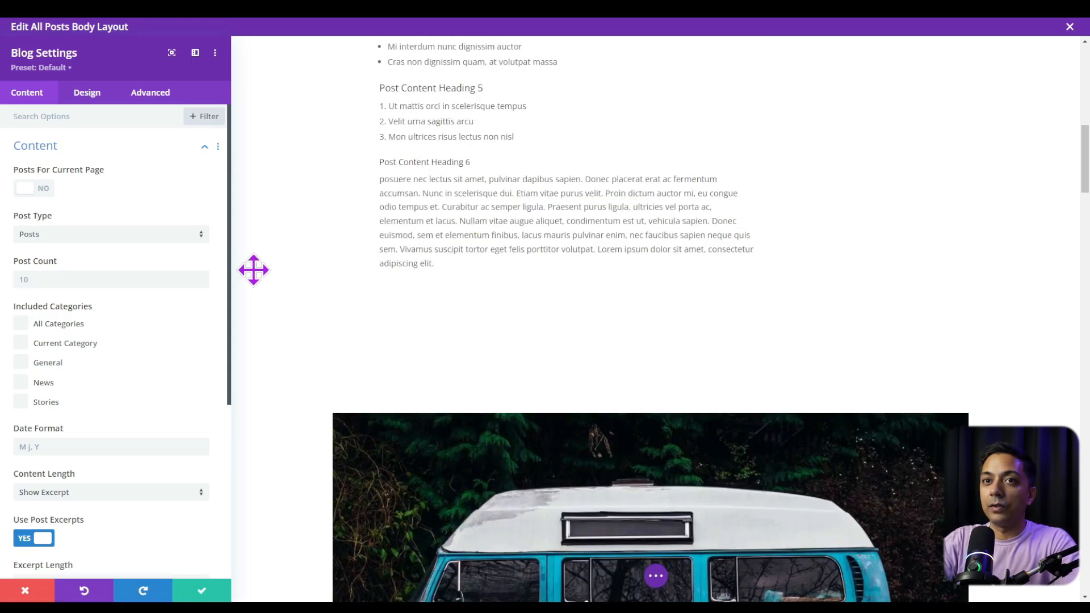
pyautogui.click(116, 278)
pyautogui.write('3')
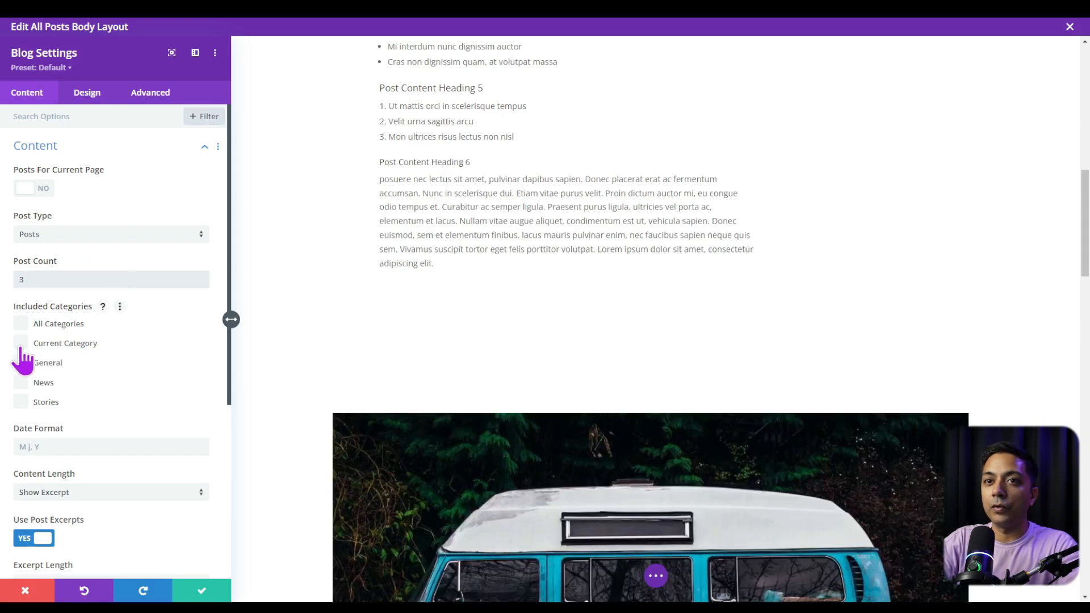
pyautogui.click(23, 344)
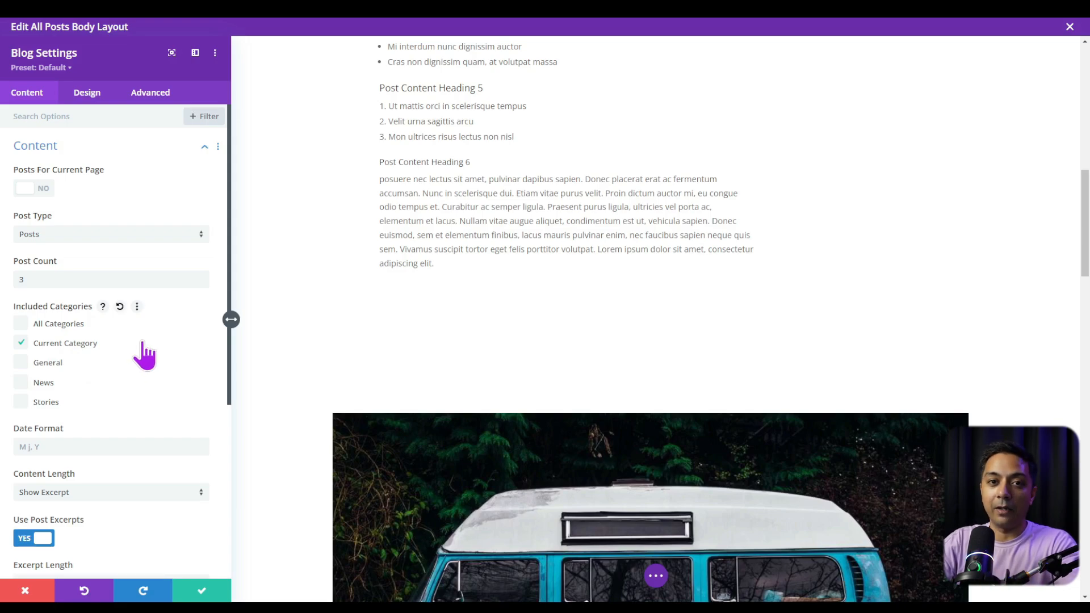
# Step: Turn off Use Post Excerpts for the Blog module and set its excerpt length to 80
pyautogui.scroll(-3, 142, 355)
pyautogui.click(34, 364)
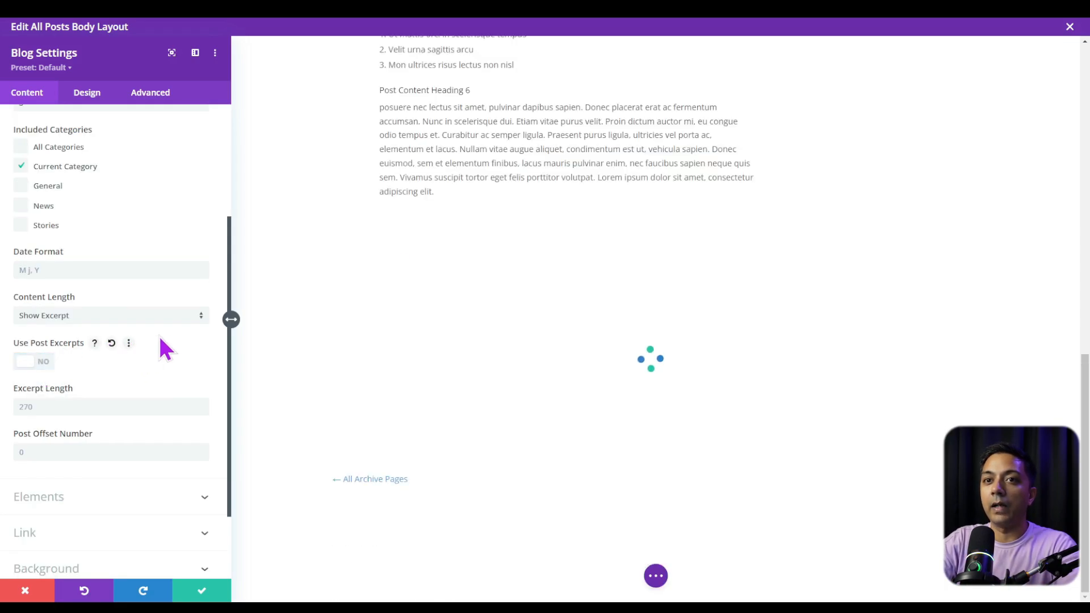
pyautogui.scroll(-2, 164, 348)
pyautogui.click(72, 311)
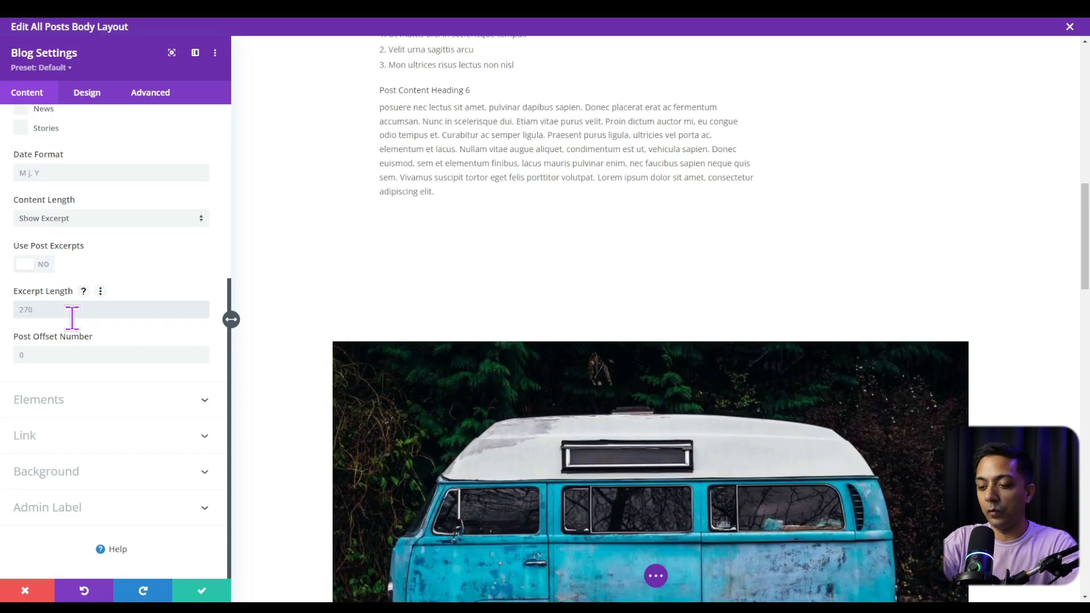
pyautogui.write('80')
pyautogui.scroll(5, 94, 304)
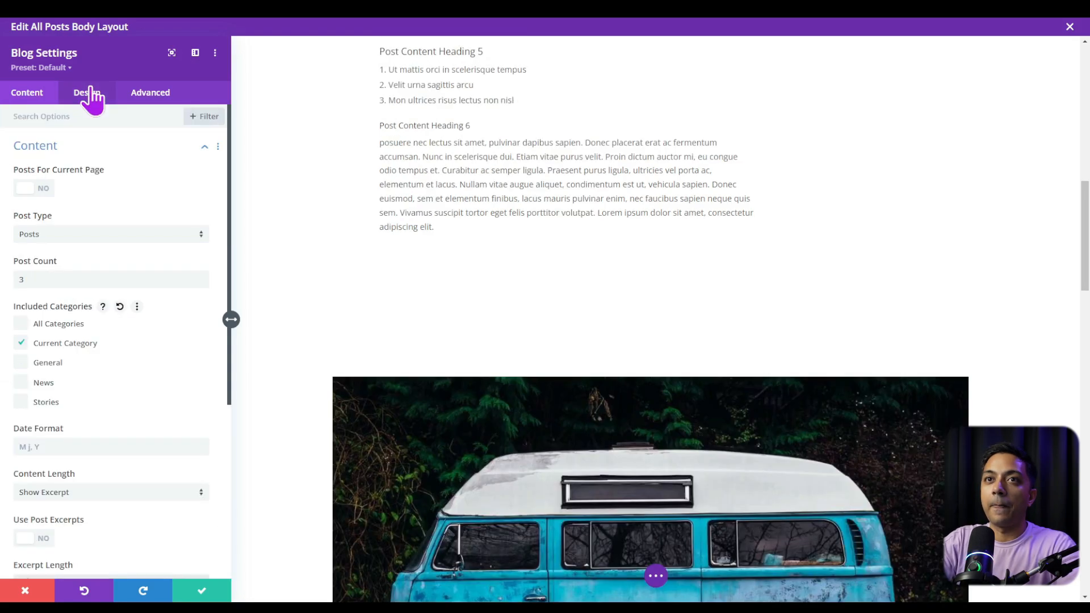
# Step: Switch the Blog module's layout to Grid and save its settings
pyautogui.click(88, 93)
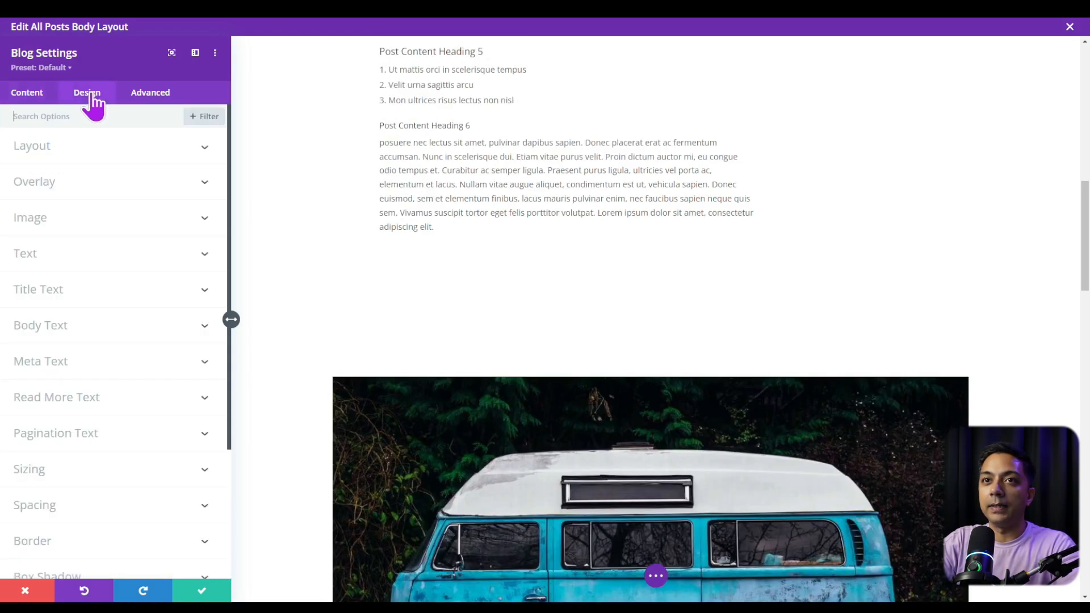
pyautogui.click(82, 154)
pyautogui.click(78, 193)
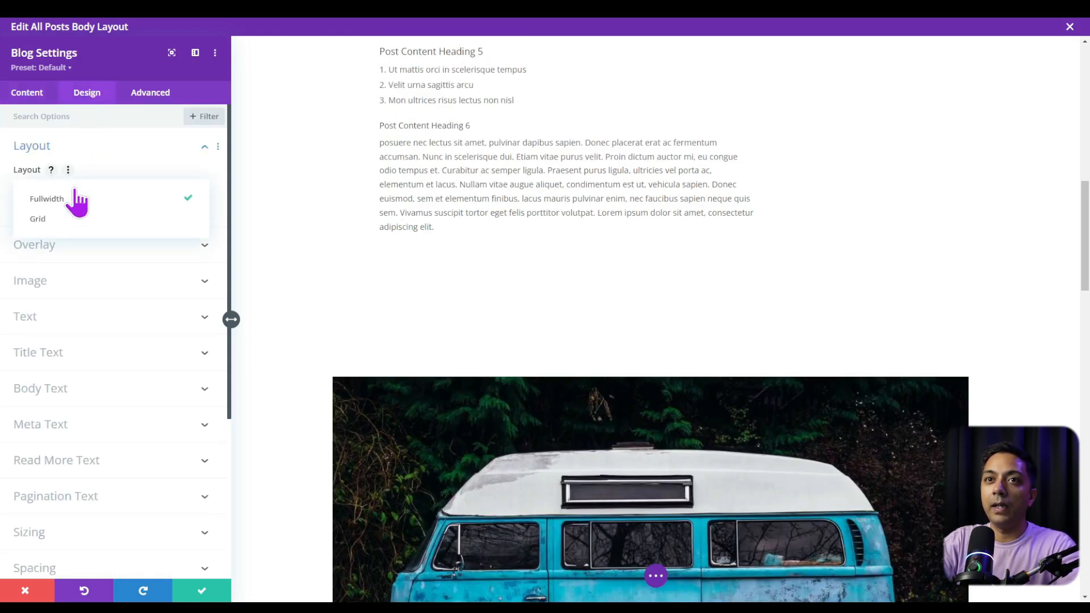
pyautogui.click(48, 219)
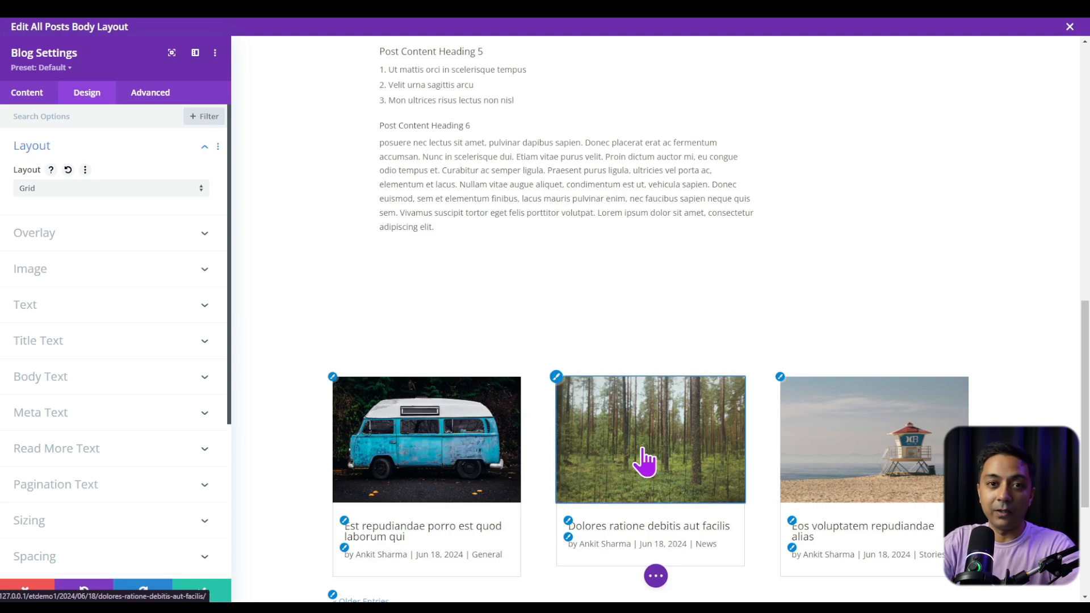
pyautogui.click(202, 593)
# Step: Add a Text module below the Blog module with the body text "Related Posts"
pyautogui.scroll(-3, 504, 467)
pyautogui.click(537, 411)
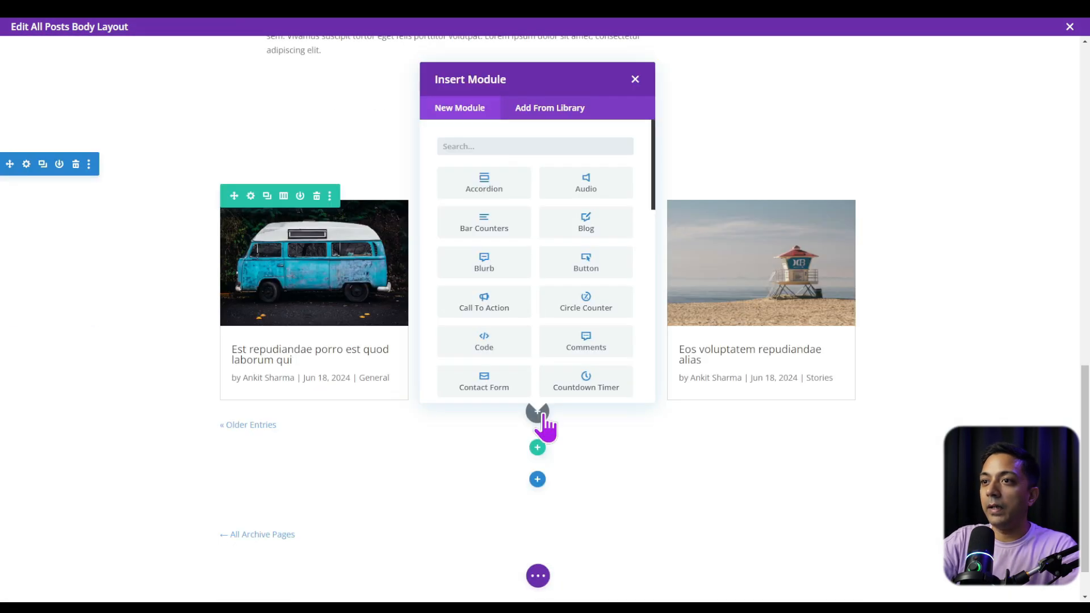
pyautogui.write('text')
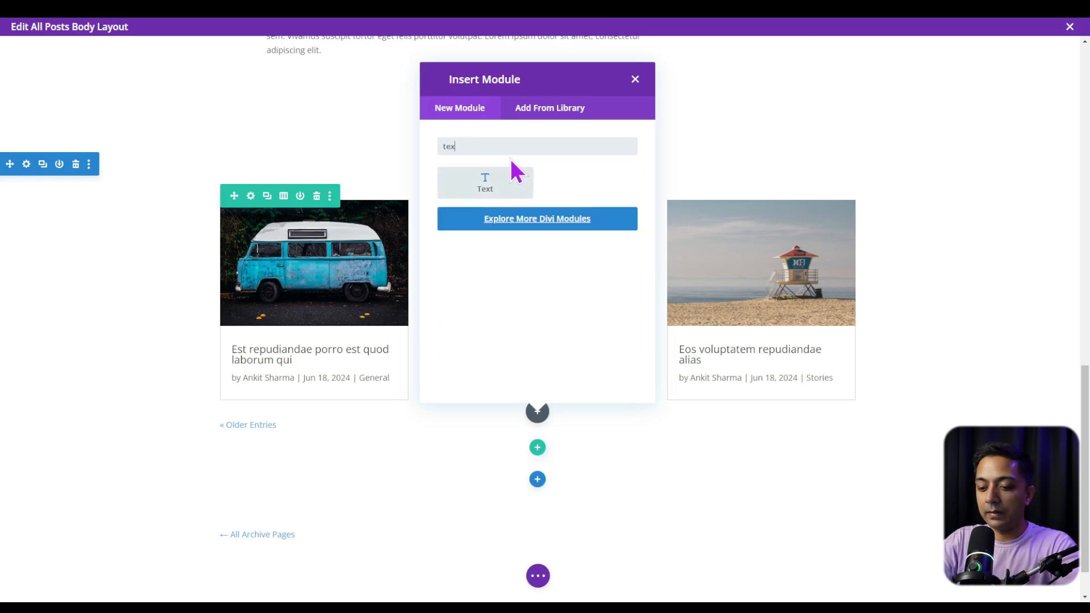
pyautogui.press('Return')
pyautogui.hotkey('ctrl', 'a')
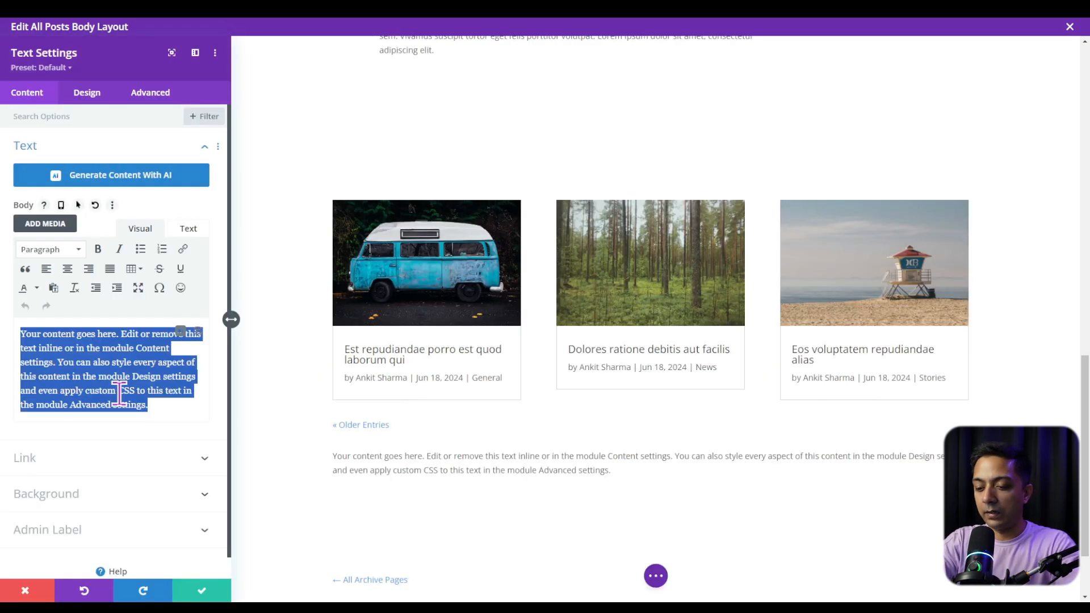
pyautogui.write('Related Posts')
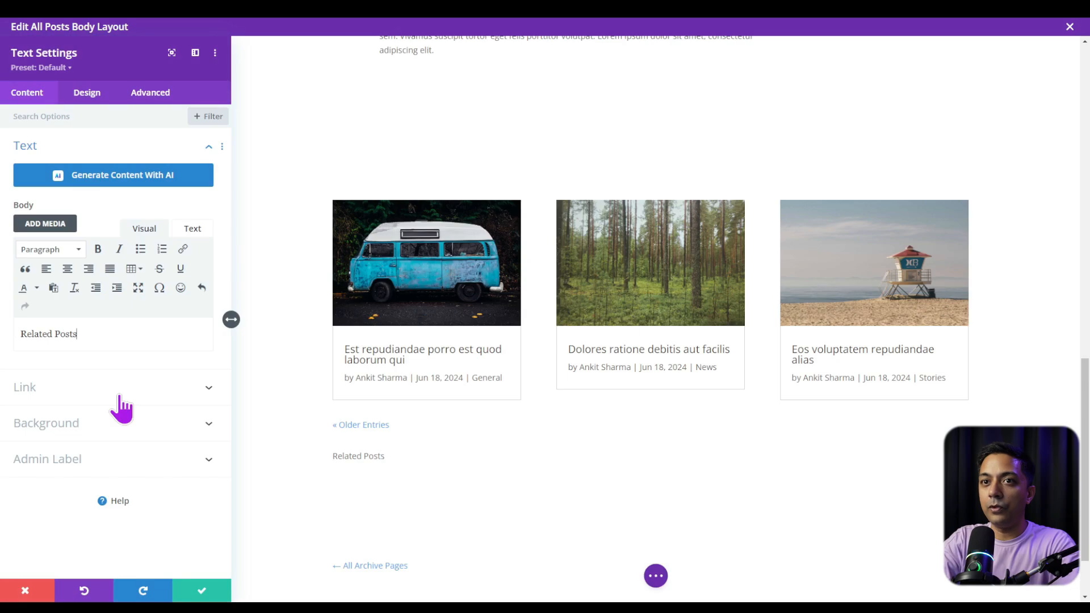
# Step: Set the text size of the Related Posts module to 30 px
pyautogui.hotkey('ctrl', 'a')
pyautogui.click(87, 92)
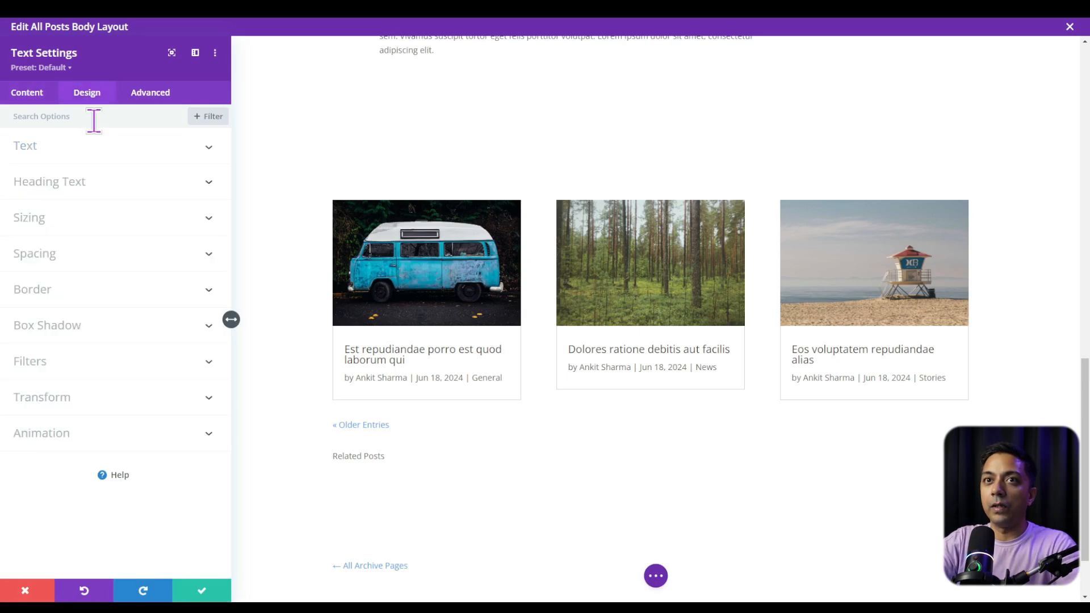
pyautogui.click(90, 153)
pyautogui.scroll(-2, 62, 256)
pyautogui.moveTo(31, 316); pyautogui.dragTo(57, 317)
pyautogui.scroll(-2, 103, 369)
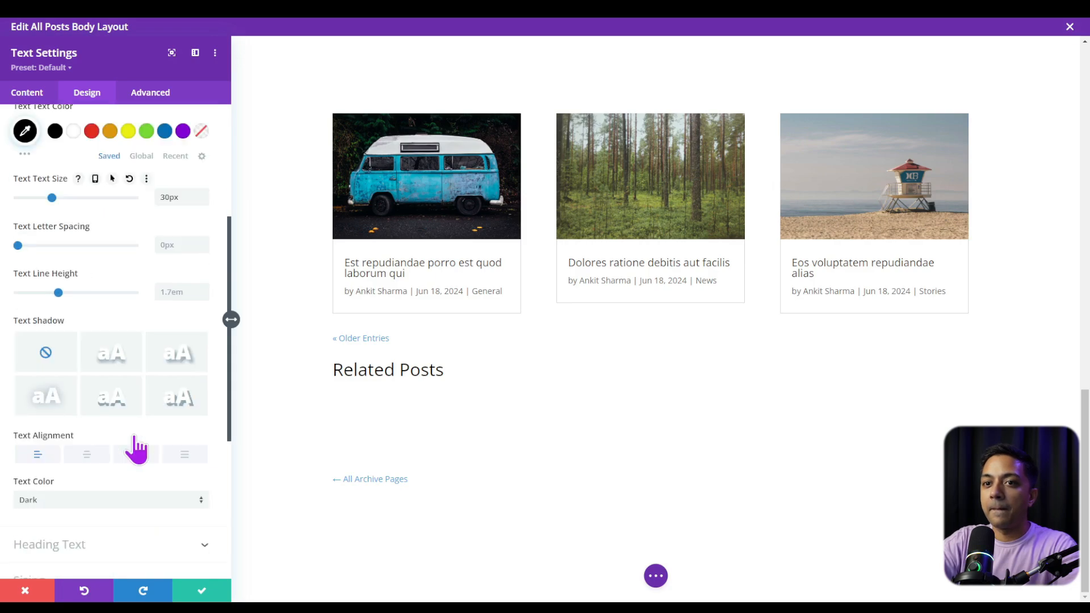
# Step: Center-align the Related Posts text, save the module settings and move it above the Blog module
pyautogui.click(91, 459)
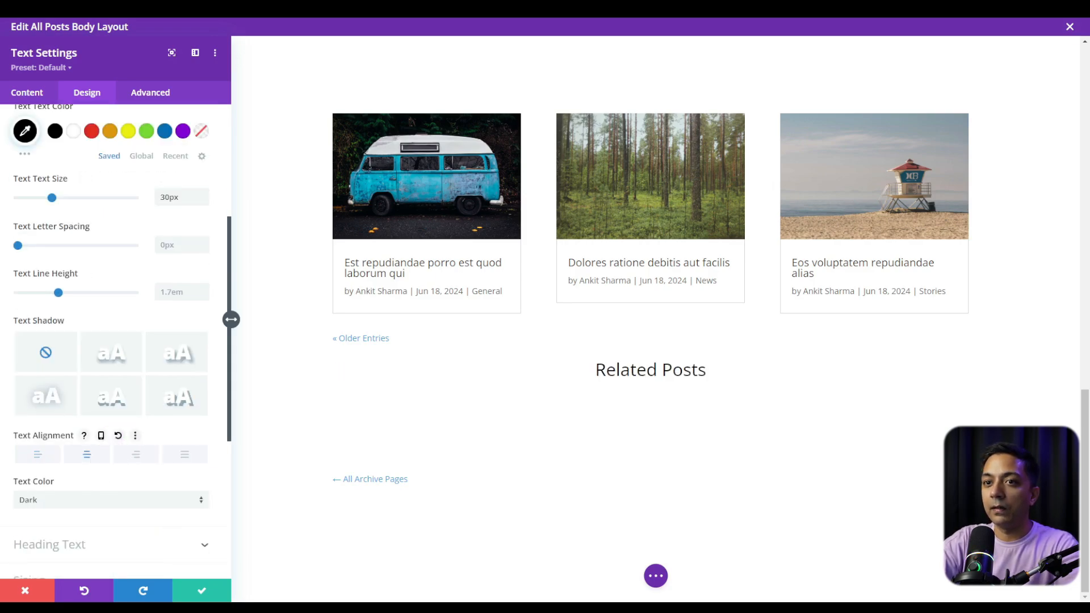
pyautogui.click(200, 592)
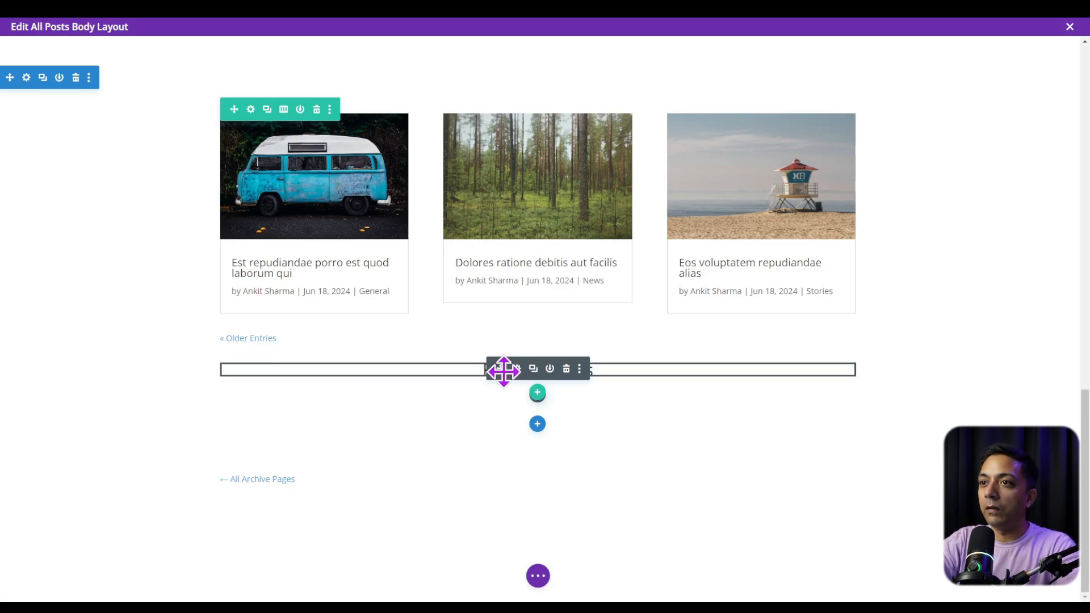
pyautogui.moveTo(504, 372); pyautogui.dragTo(560, 231)
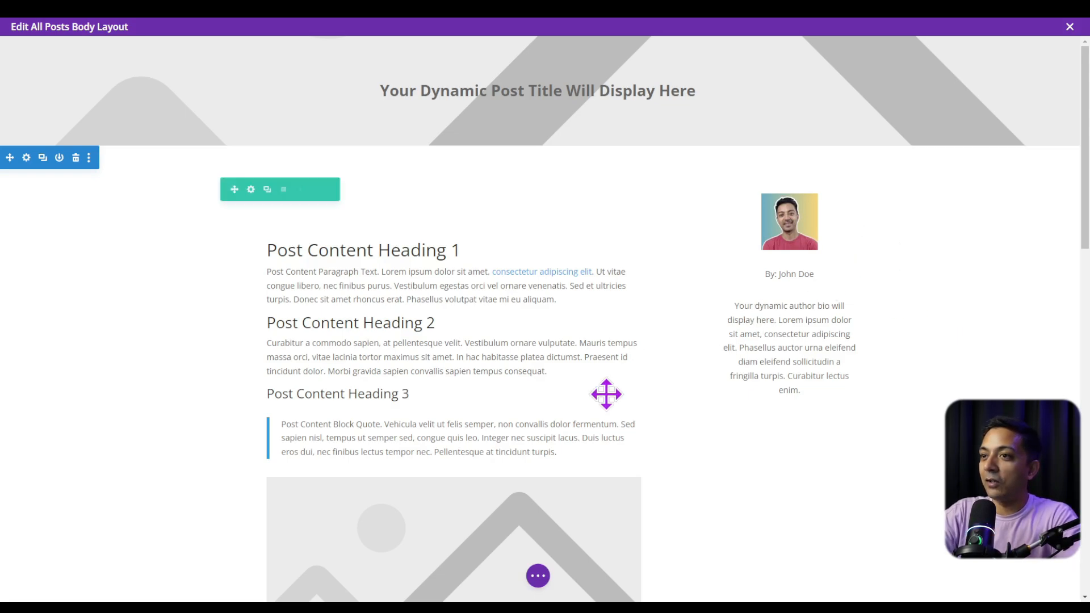
# Step: Save the All Posts body layout, close its editor and save the Theme Builder changes
pyautogui.click(537, 577)
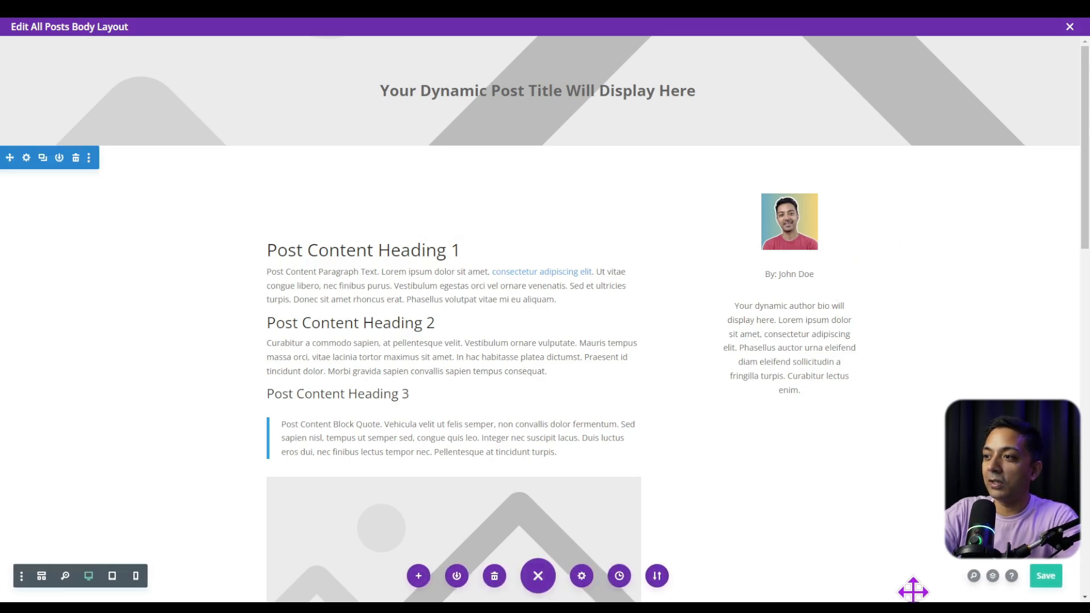
pyautogui.click(1048, 577)
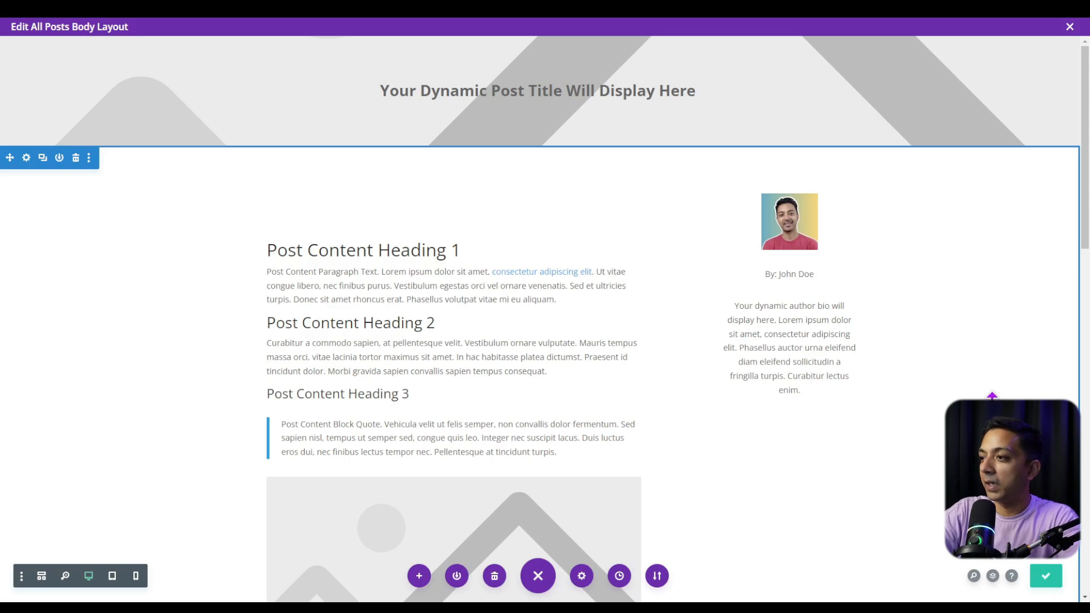
pyautogui.click(1071, 27)
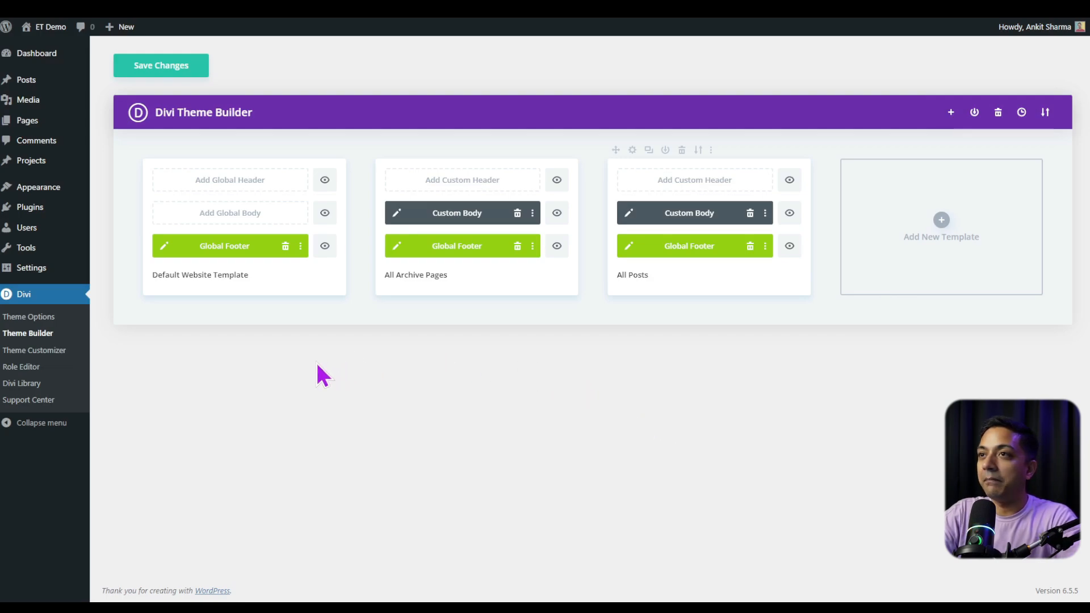
pyautogui.click(155, 74)
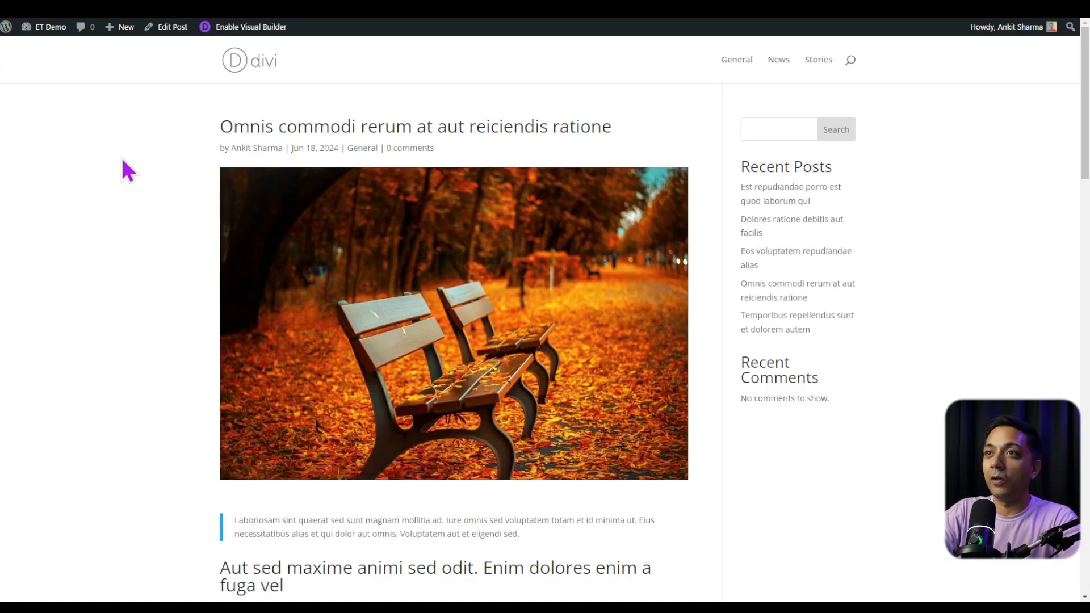
pyautogui.scroll(-15, 252, 273)
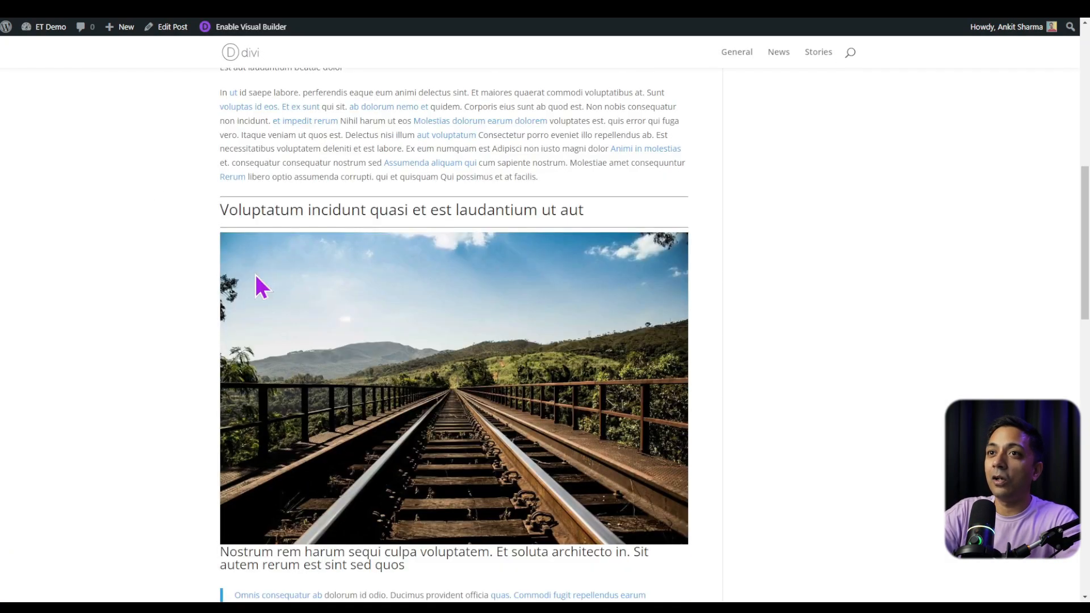
pyautogui.scroll(-5, 267, 281)
pyautogui.scroll(20, 633, 316)
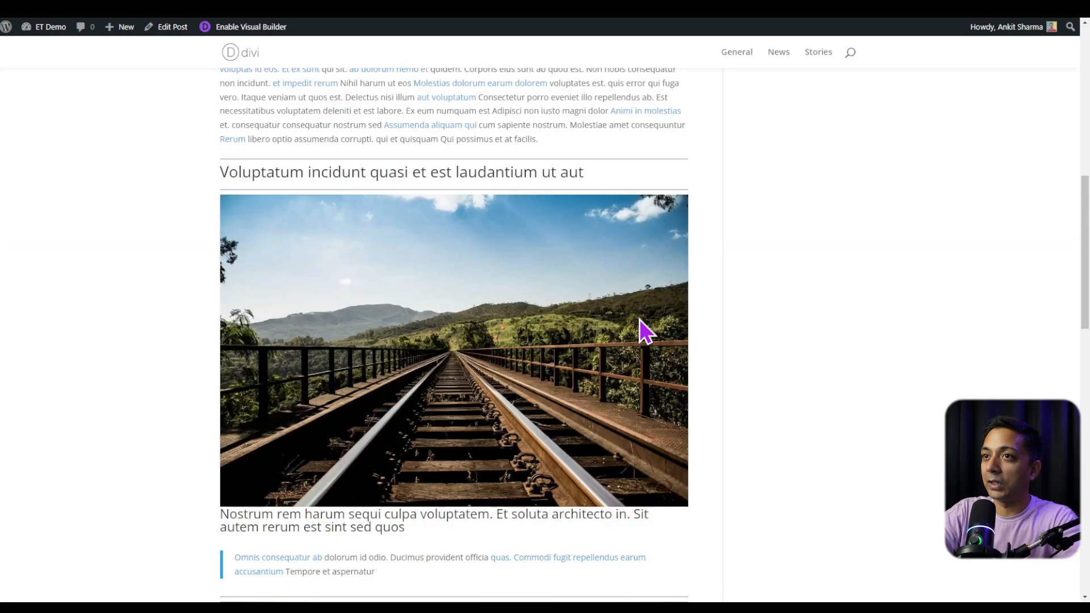
# Step: Create a new WordPress page titled "All posts" and save it as a draft
pyautogui.click(58, 23)
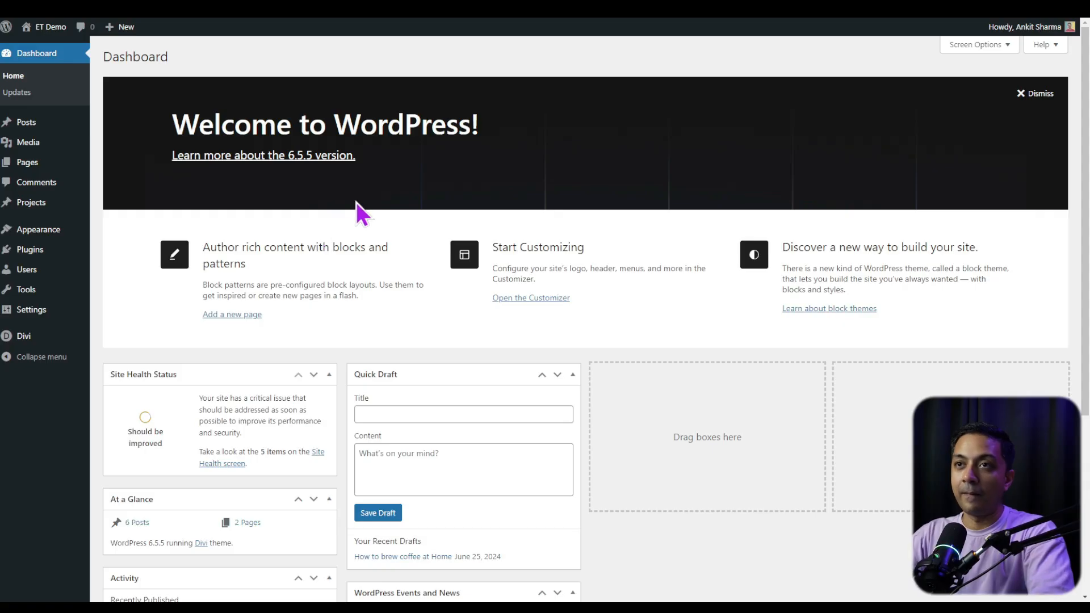
pyautogui.click(34, 163)
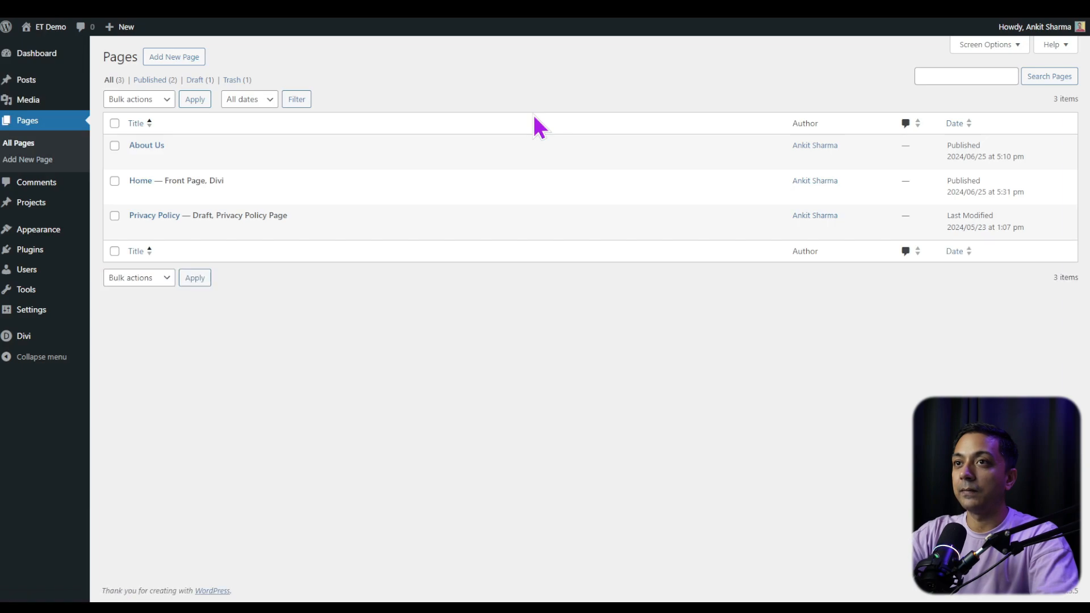
pyautogui.click(183, 56)
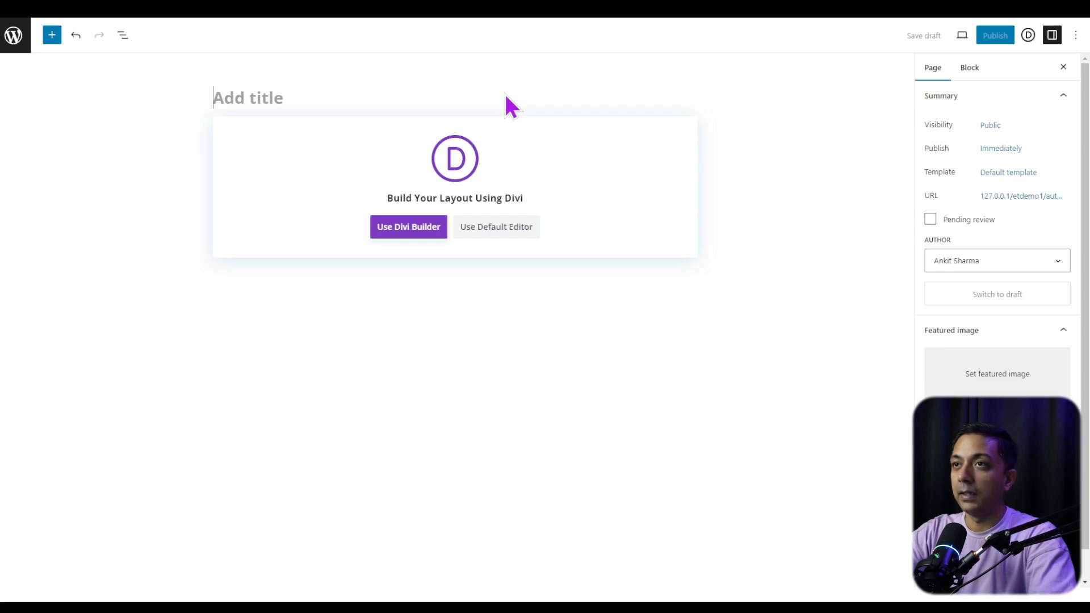
pyautogui.write('All posts')
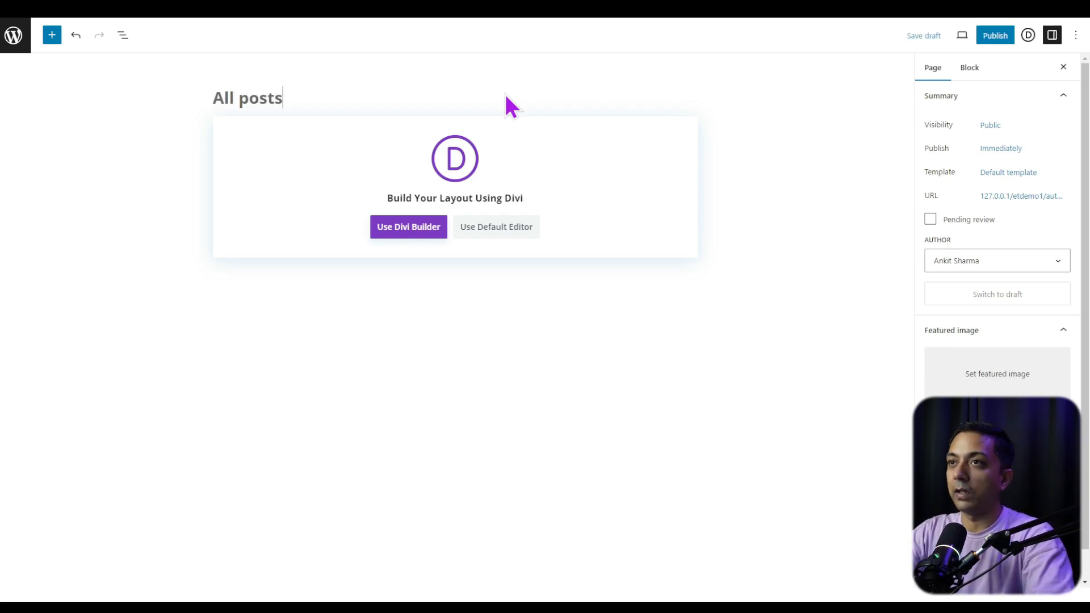
pyautogui.click(916, 36)
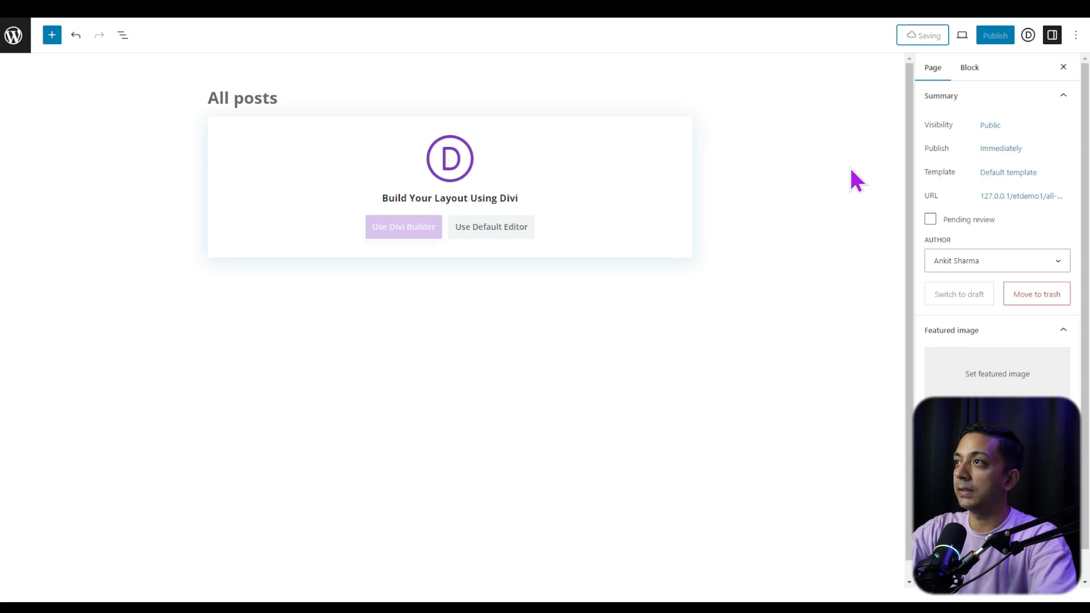
# Step: Build the page with Divi AI, using the description "Create a blog archive page where I can show all my blog posts and blog categories"
pyautogui.click(398, 230)
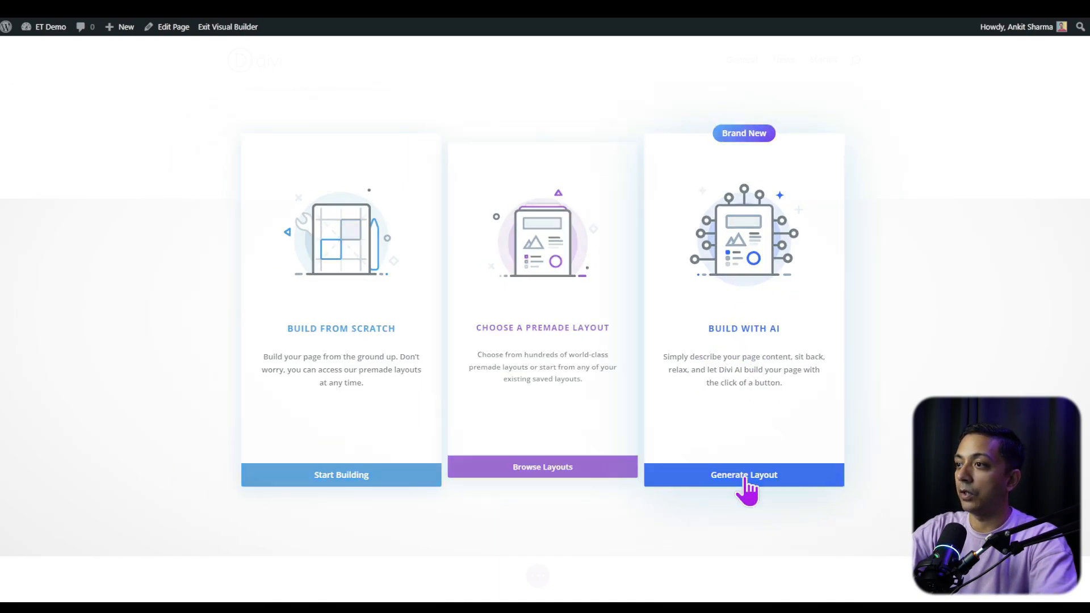
pyautogui.click(745, 480)
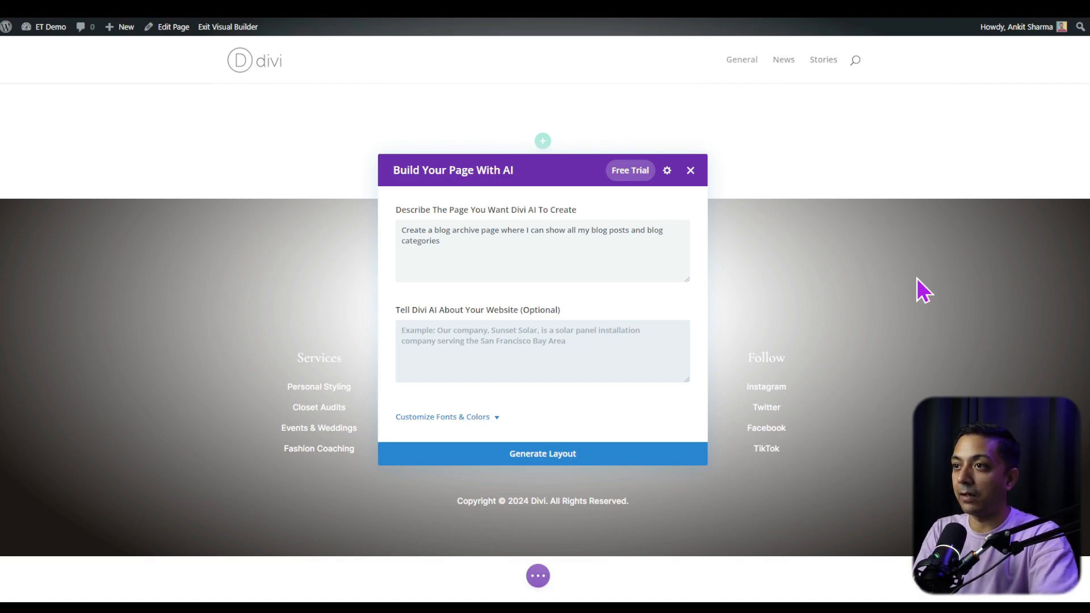
# Step: Describe the website as "This is a fashion blog where I post latest in fashion and my work in fashion industry." and generate the layout
pyautogui.write('This is a fashion blog where I post latest in fashion and my work in fashion industry')
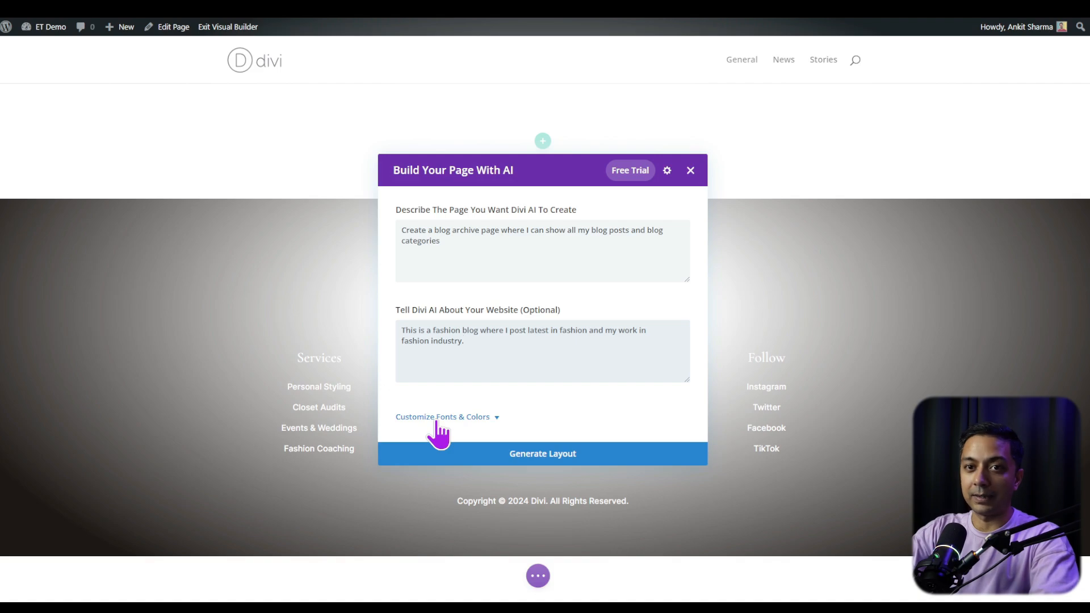
pyautogui.click(487, 418)
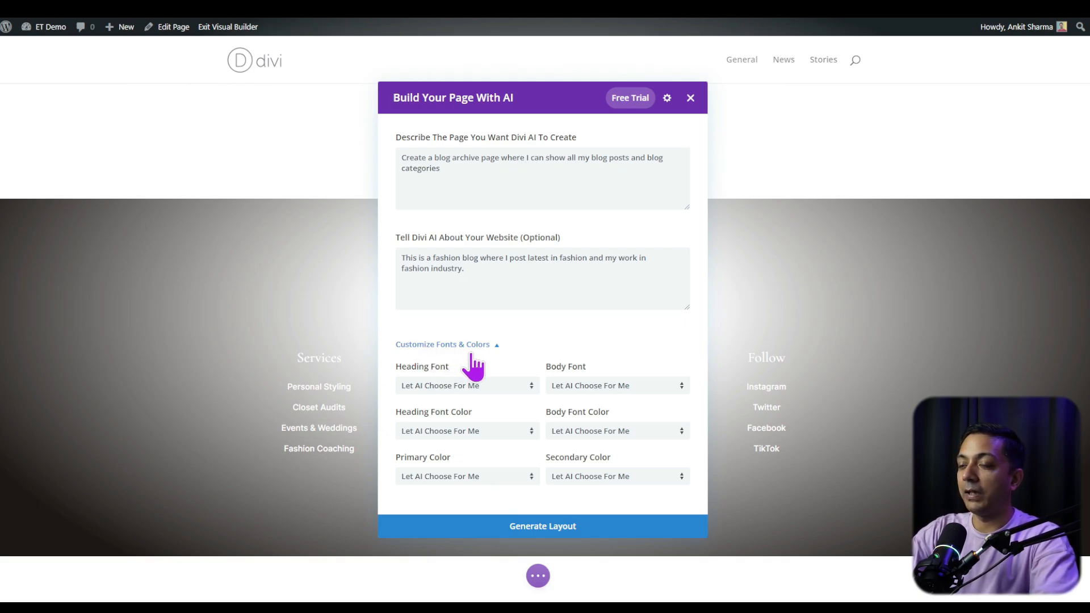
pyautogui.click(528, 537)
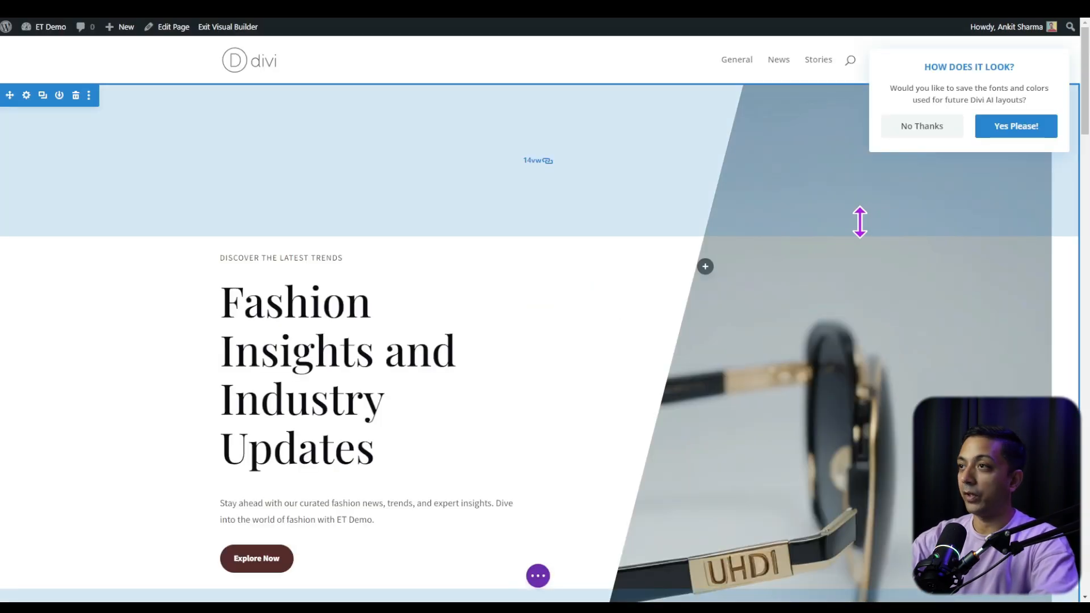
# Step: Review the AI-generated page from its hero through the latest posts slider, blog categories, newsletter signup and closing call to action
pyautogui.scroll(-2, 550, 300)
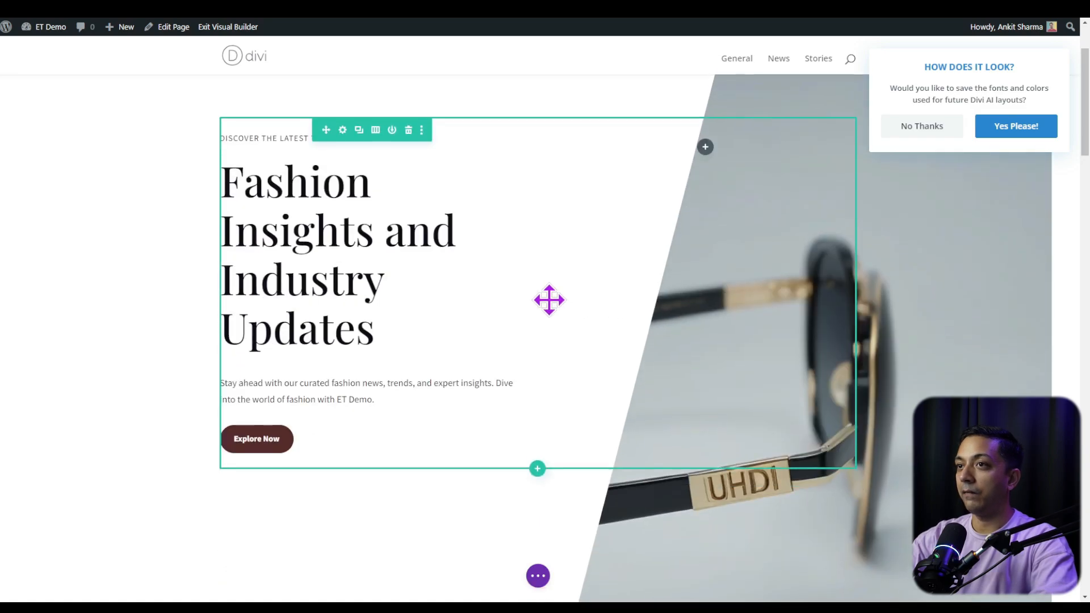
pyautogui.scroll(-2, 530, 224)
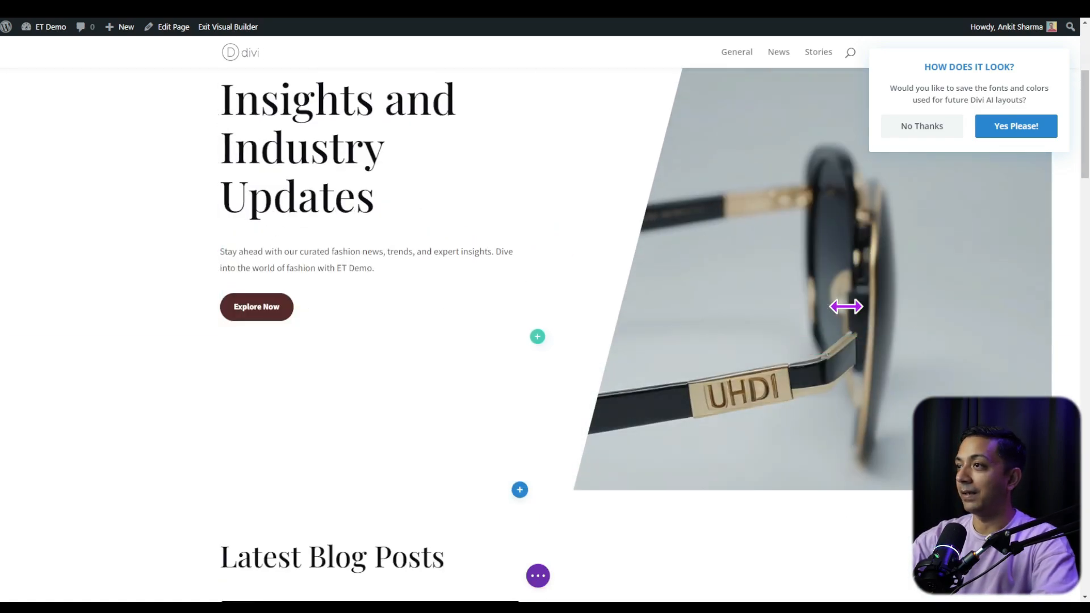
pyautogui.scroll(-6, 794, 317)
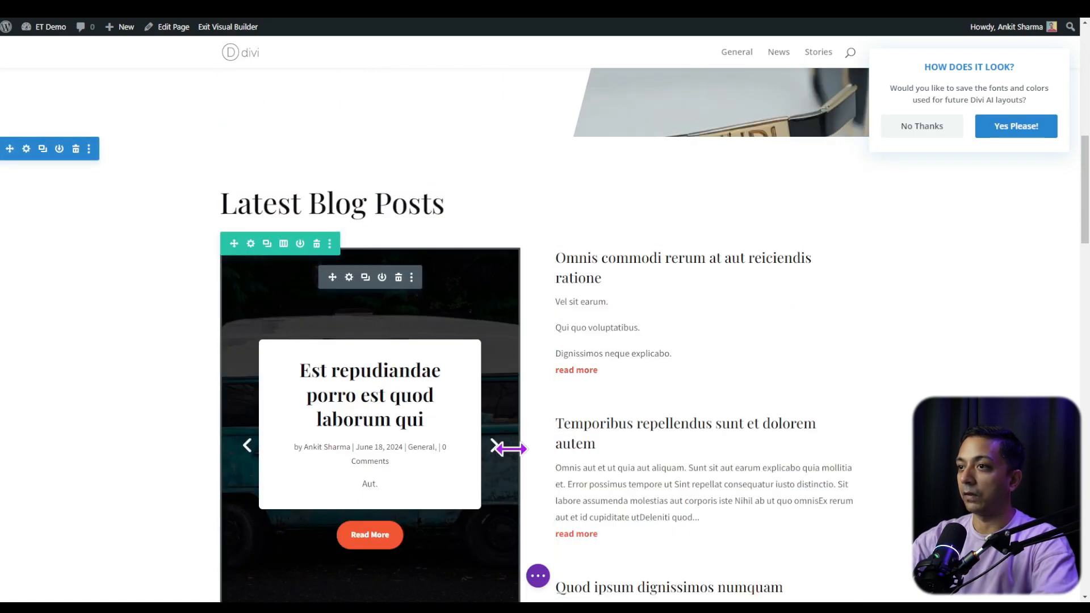
pyautogui.click(494, 447)
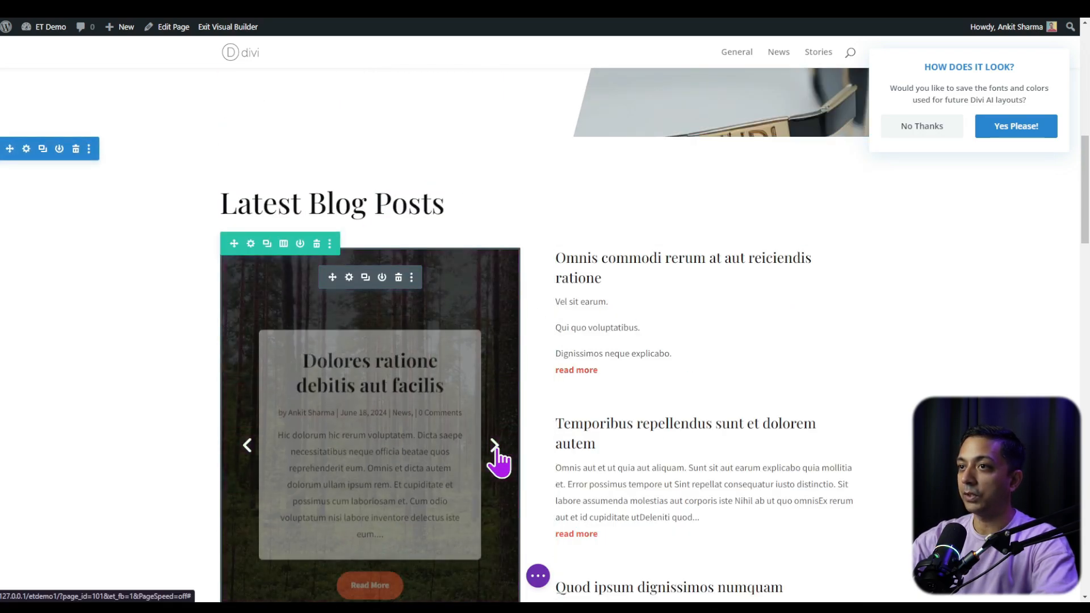
pyautogui.click(494, 447)
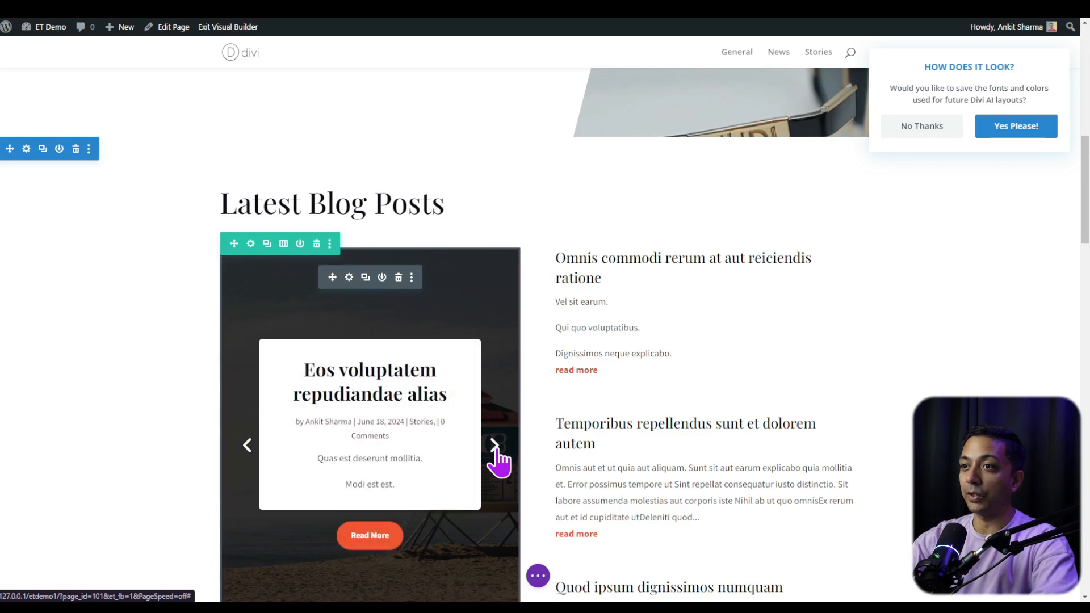
pyautogui.click(494, 447)
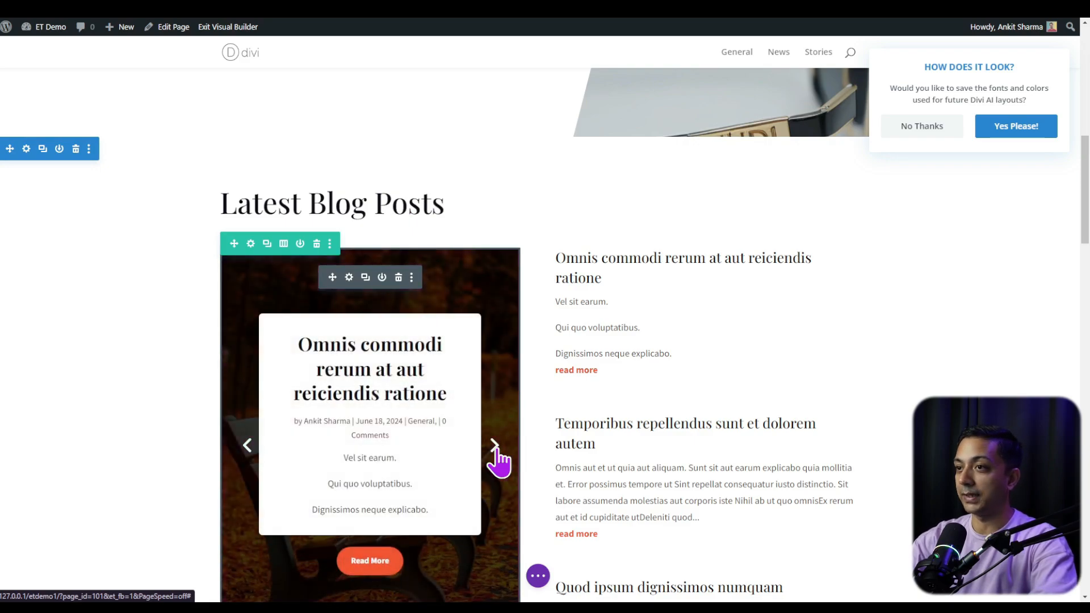
pyautogui.click(494, 447)
pyautogui.scroll(-2, 663, 324)
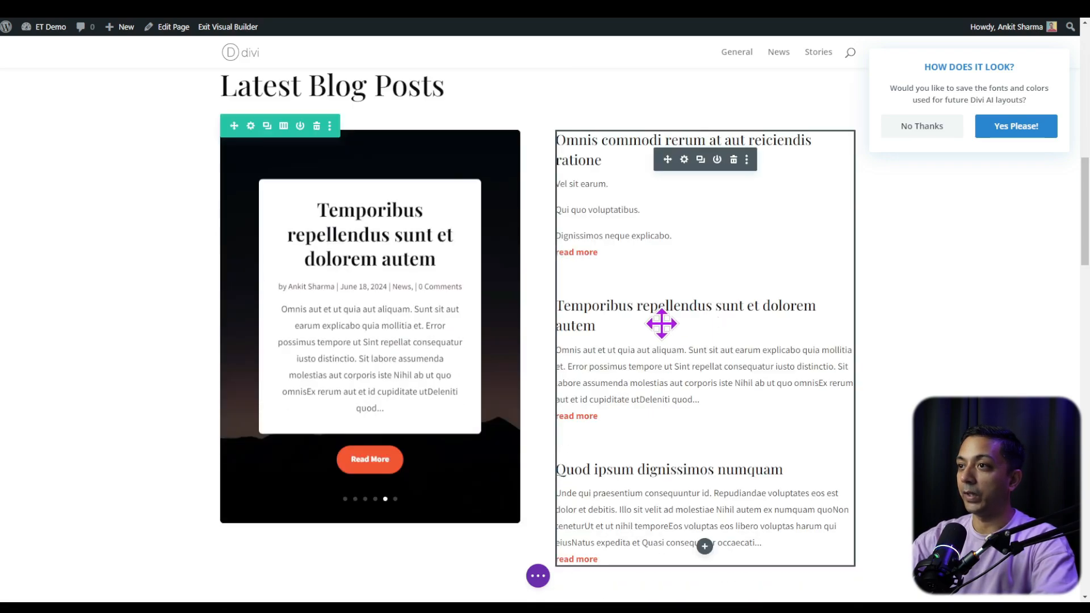
pyautogui.scroll(-8, 945, 364)
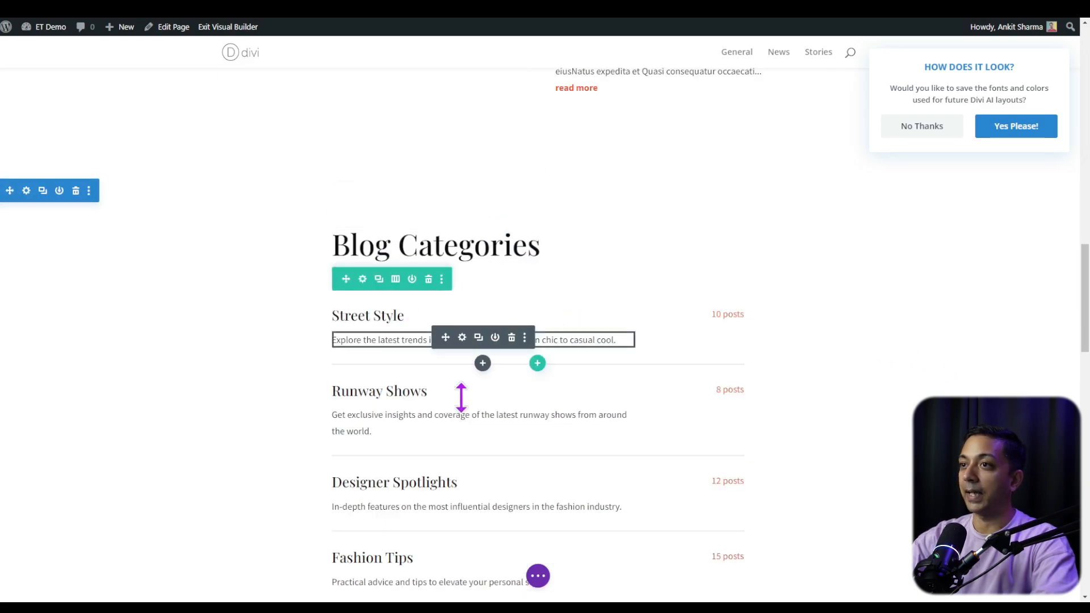
pyautogui.scroll(-11, 876, 460)
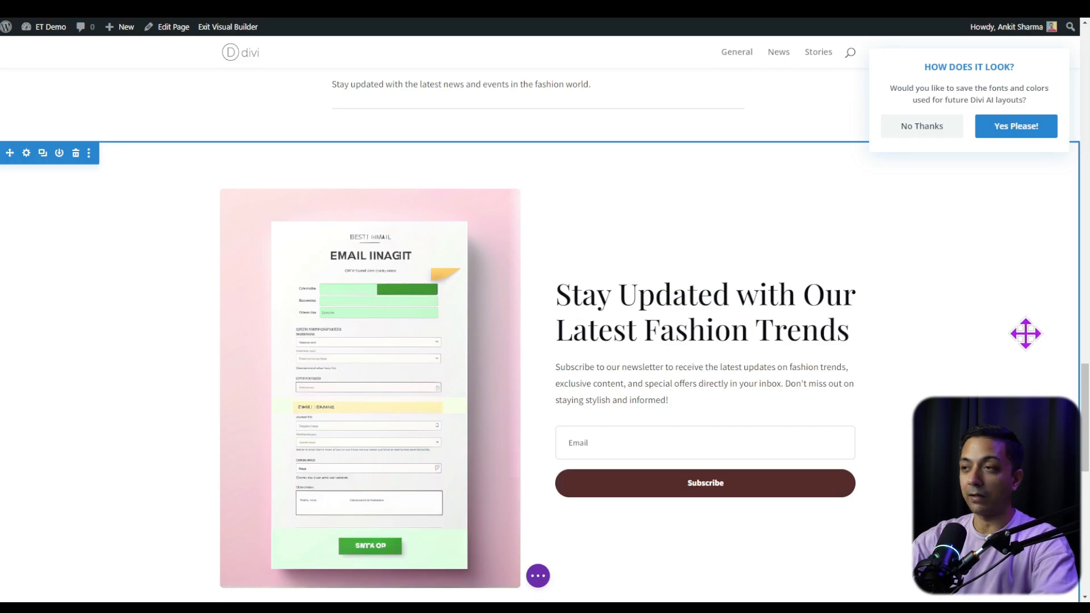
pyautogui.scroll(-7, 1026, 334)
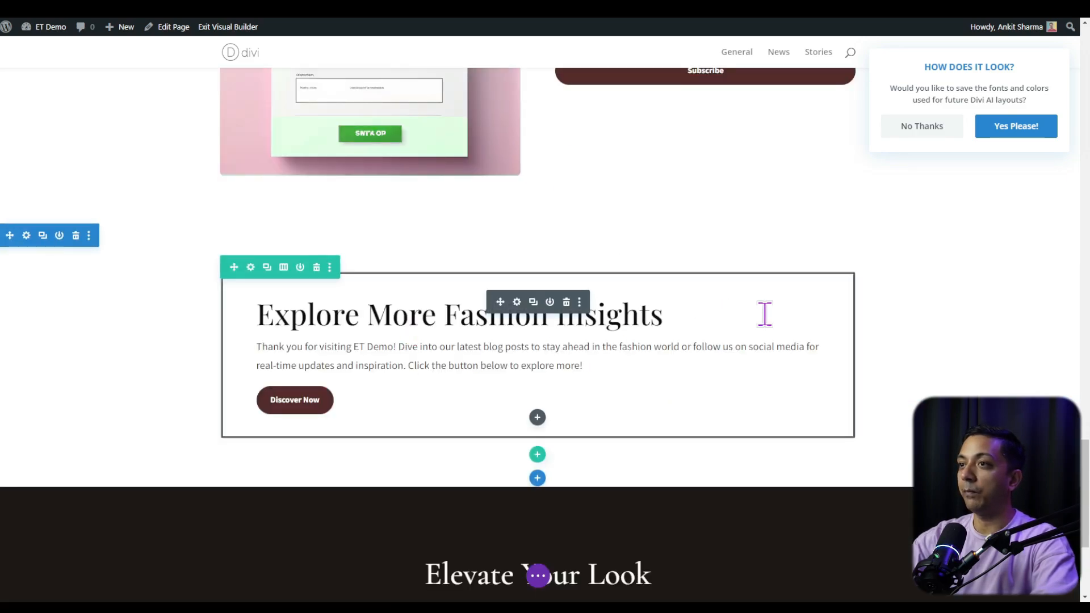
pyautogui.scroll(18, 886, 328)
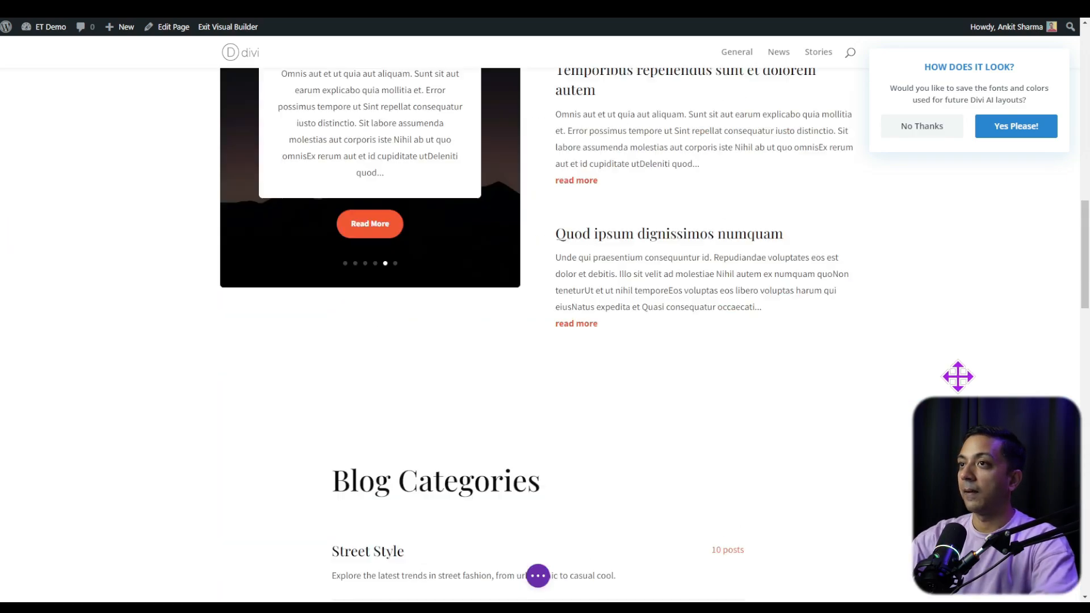
pyautogui.scroll(12, 958, 376)
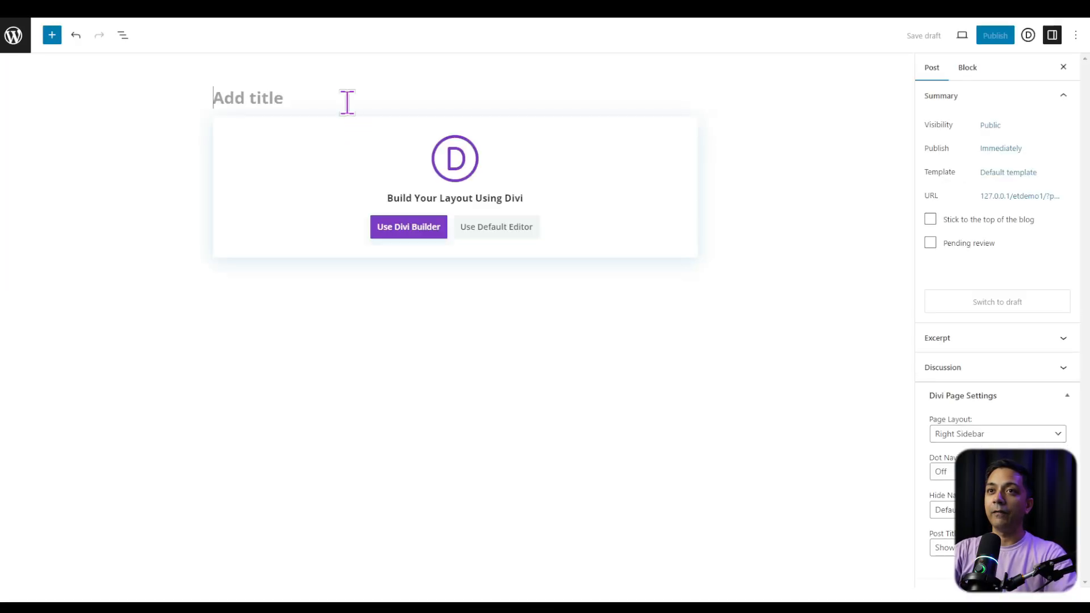
# Step: Title the new post "How to brew coffee at Home" and save it as a draft
pyautogui.write('How to bre')
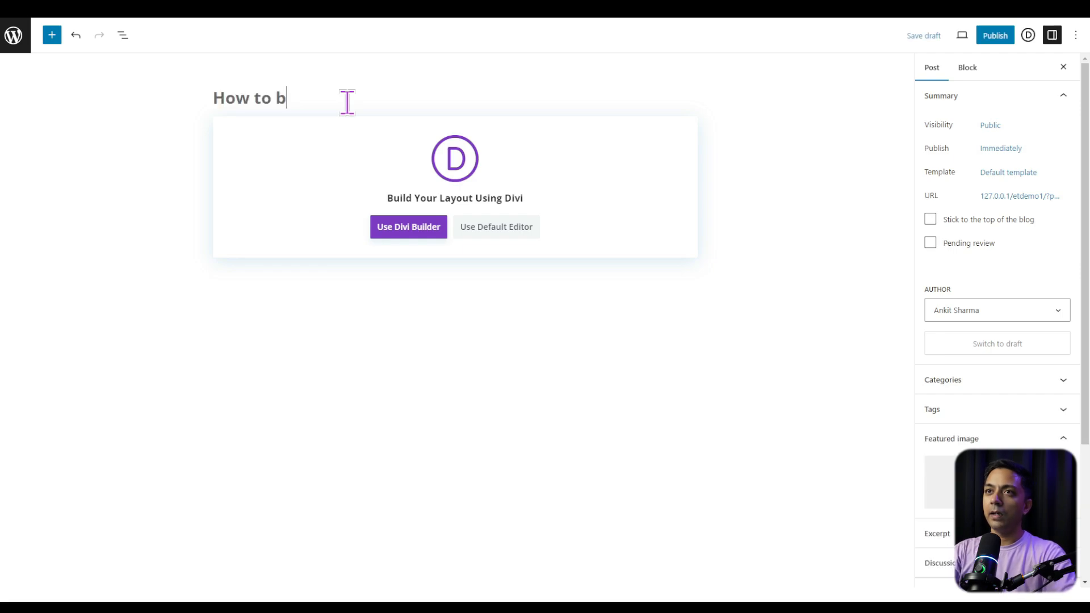
pyautogui.write('w coffee at')
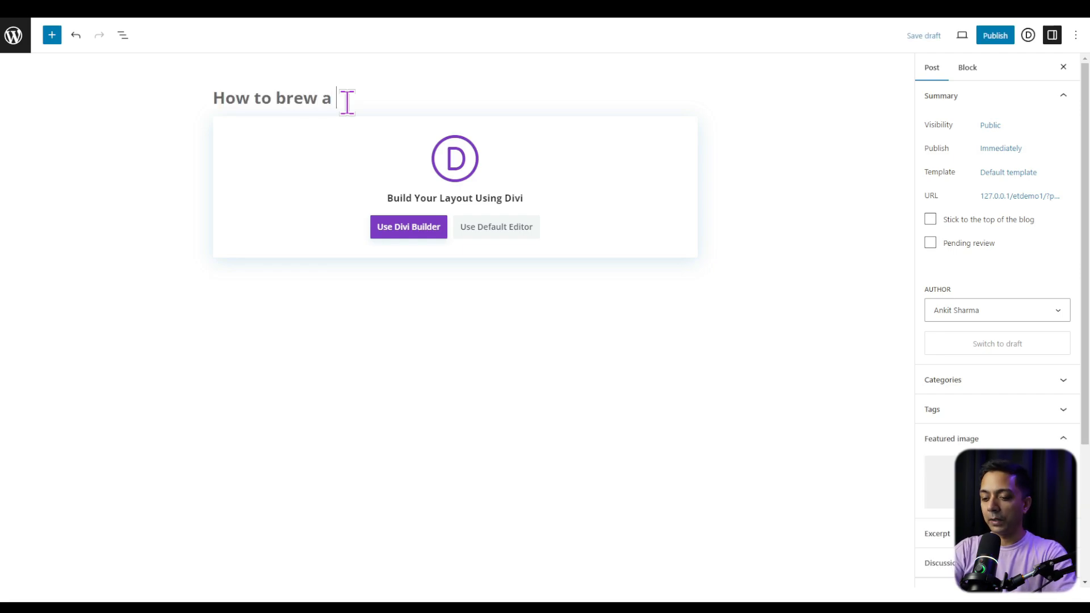
pyautogui.press('BackSpace')
pyautogui.press('BackSpace')
pyautogui.write('coffee at Home')
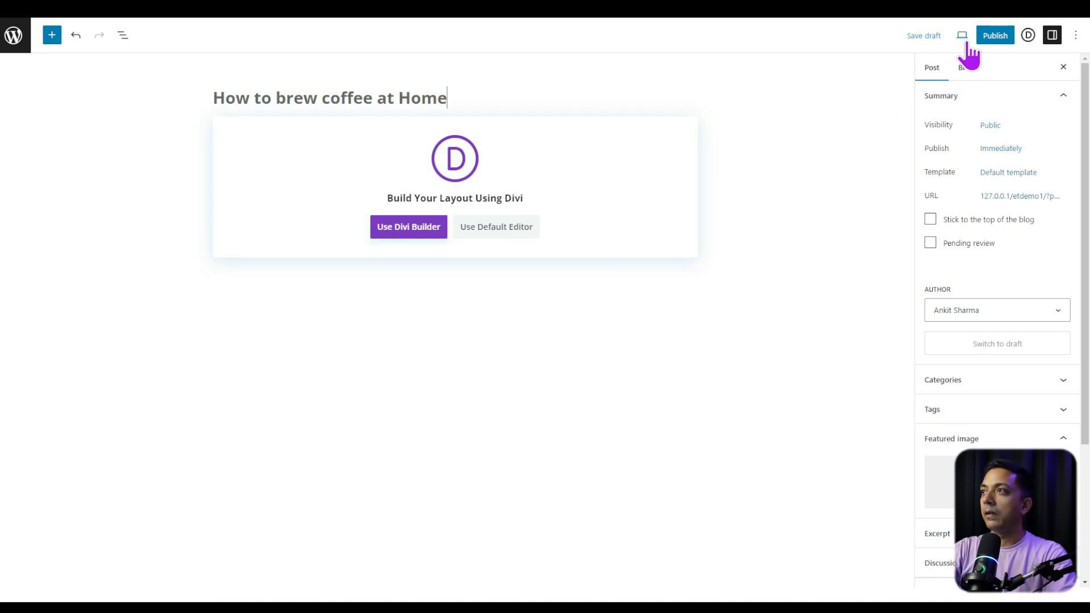
pyautogui.click(924, 35)
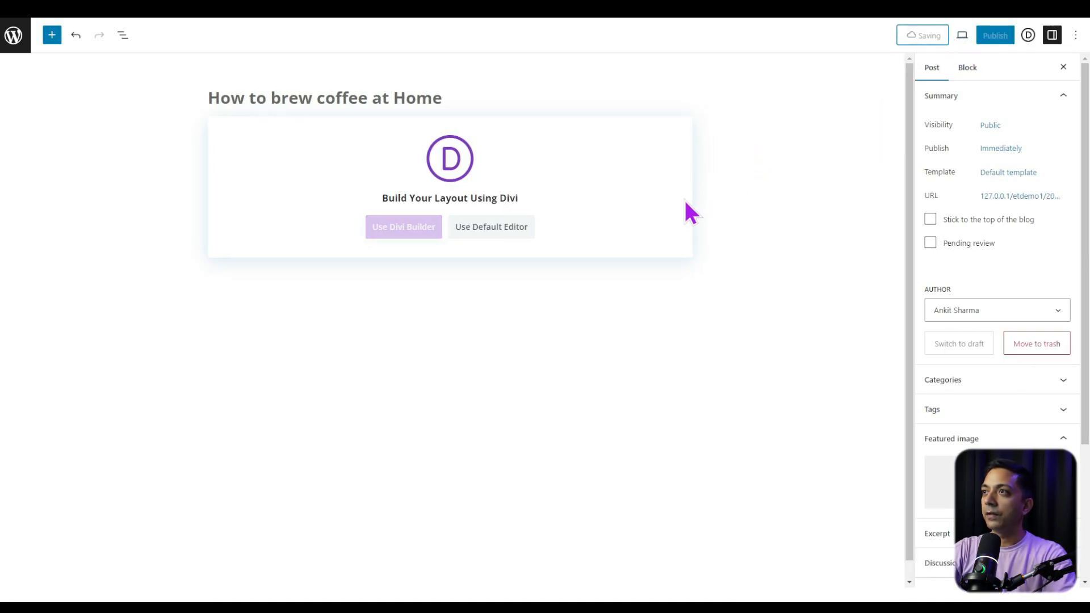
# Step: Start building the post from scratch with the Divi Builder and insert a single-column row containing a Text module
pyautogui.click(388, 230)
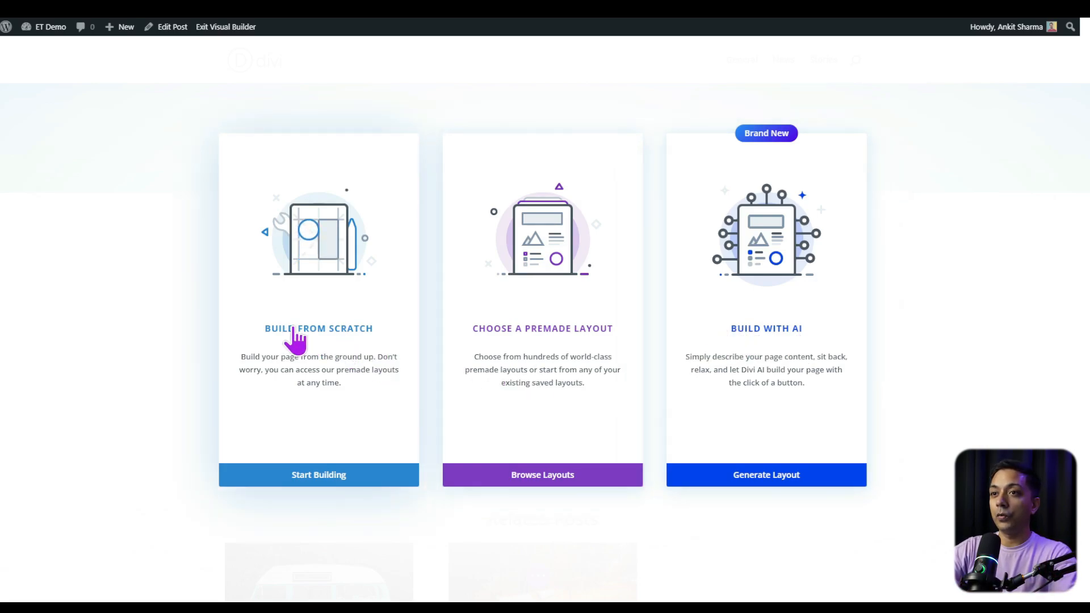
pyautogui.click(302, 480)
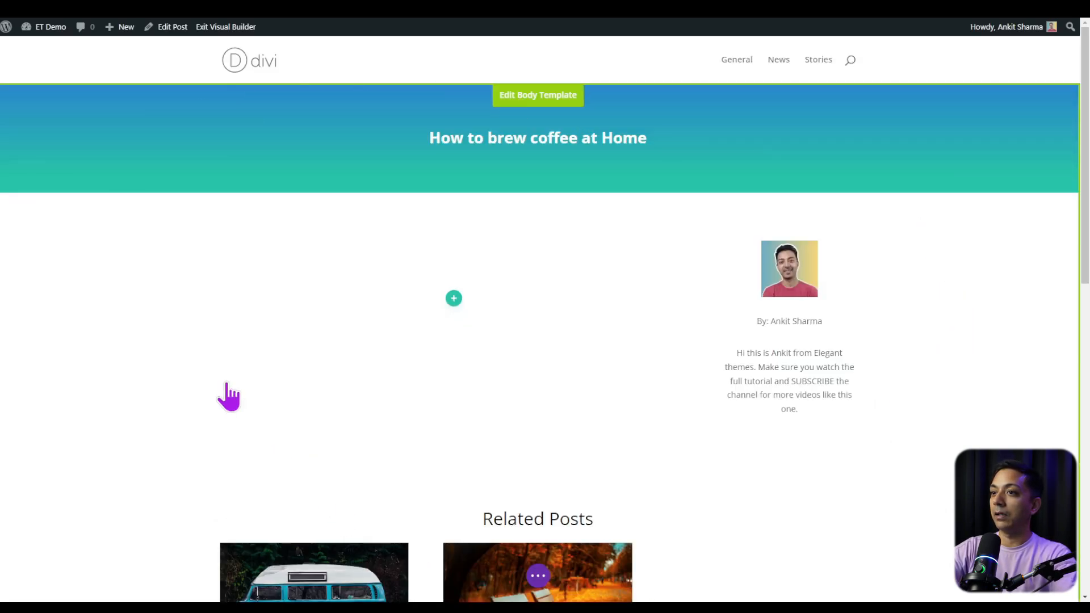
pyautogui.click(454, 299)
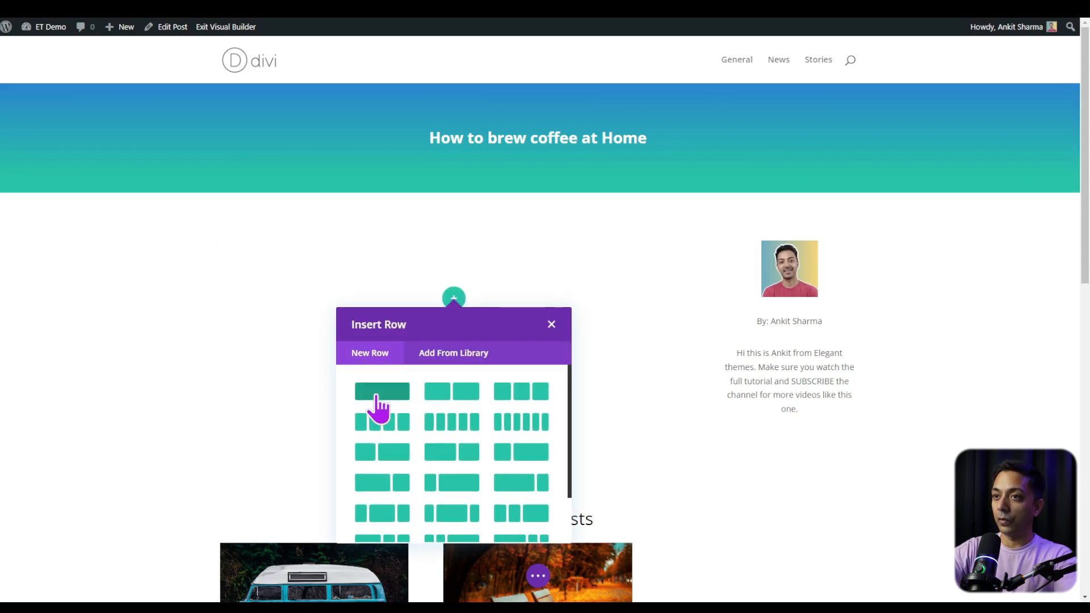
pyautogui.click(376, 396)
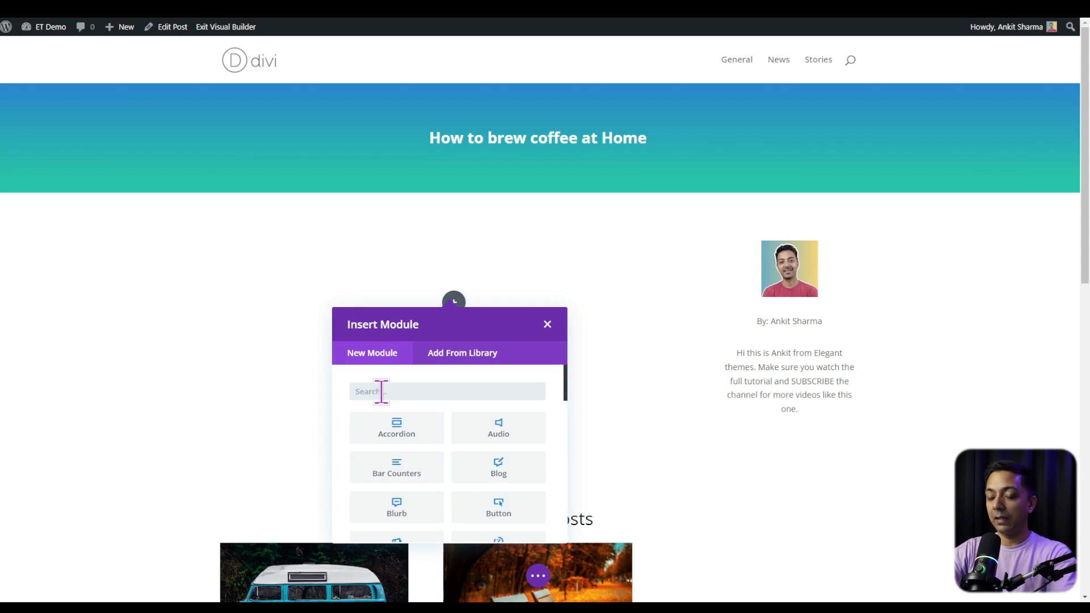
pyautogui.write('text')
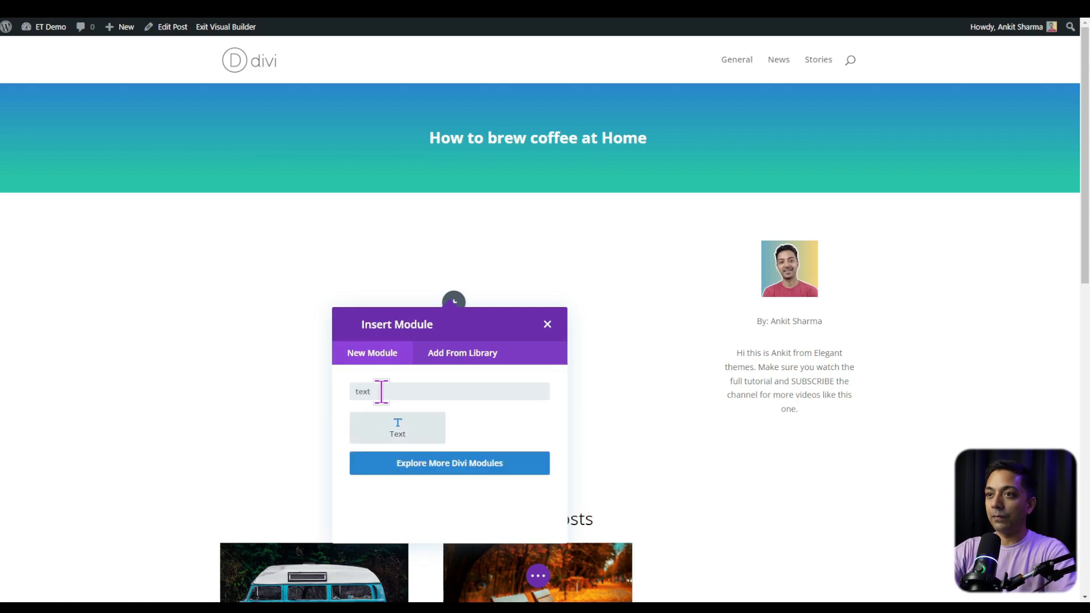
pyautogui.click(400, 432)
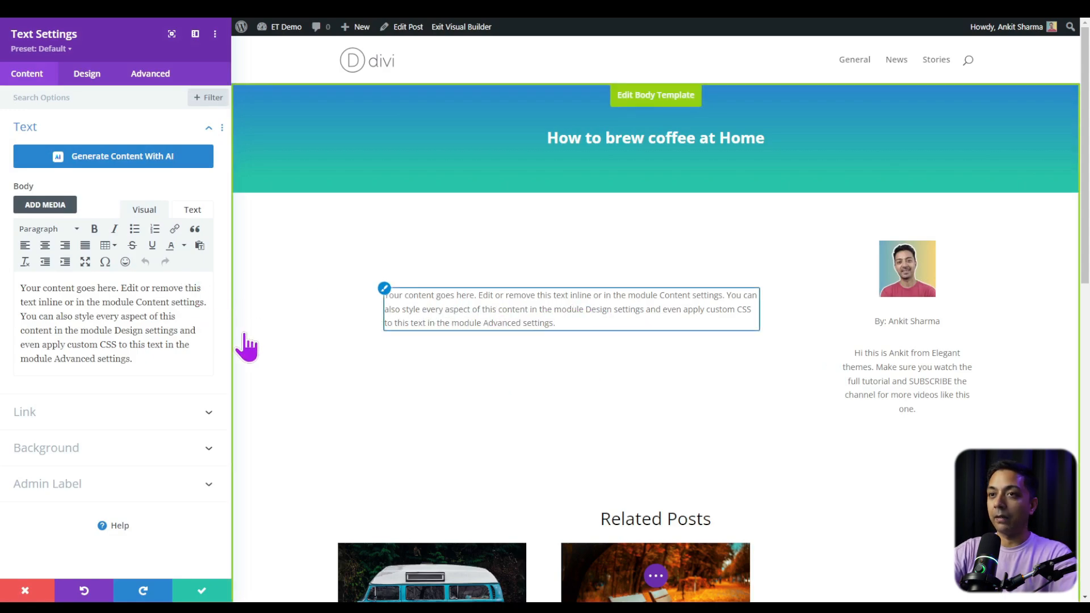
# Step: Clear the Text module's placeholder body and start writing it with AI, using Blog Post as the content type
pyautogui.click(139, 330)
pyautogui.hotkey('ctrl', 'a')
pyautogui.press('BackSpace')
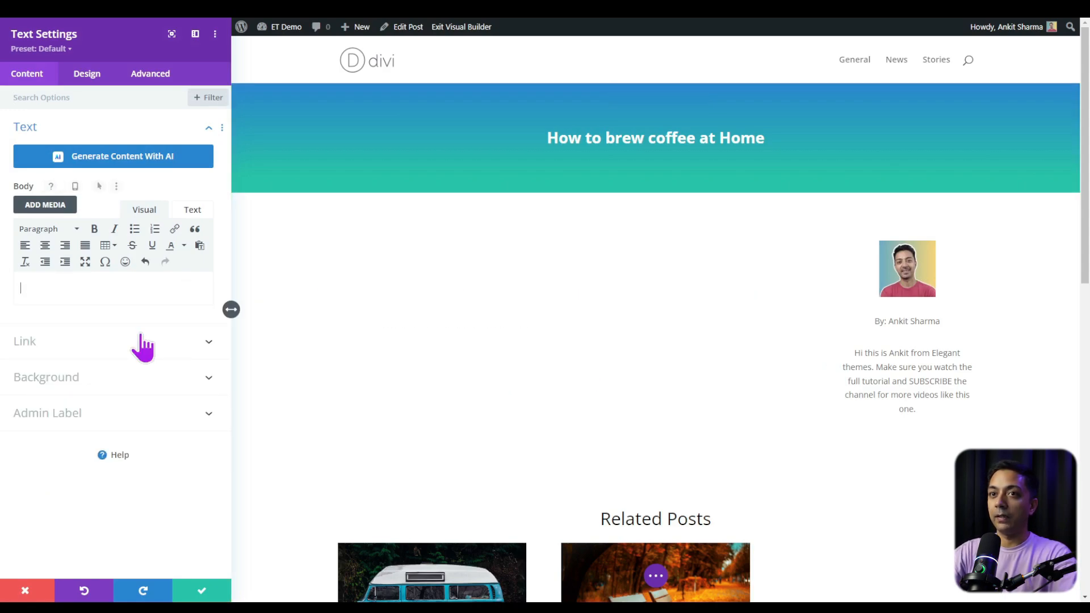
pyautogui.moveTo(125, 292)
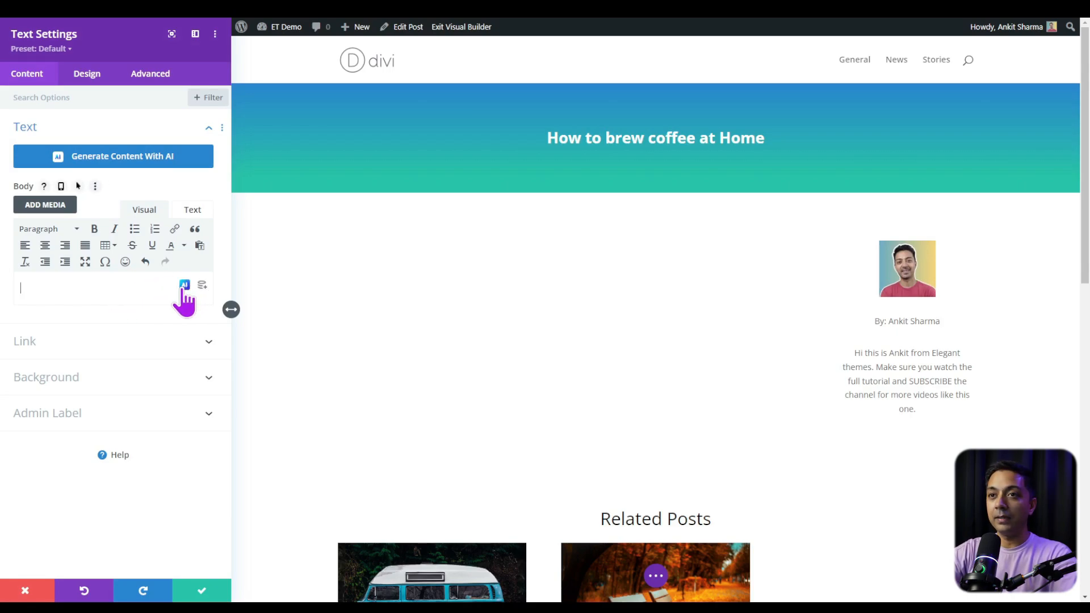
pyautogui.click(184, 286)
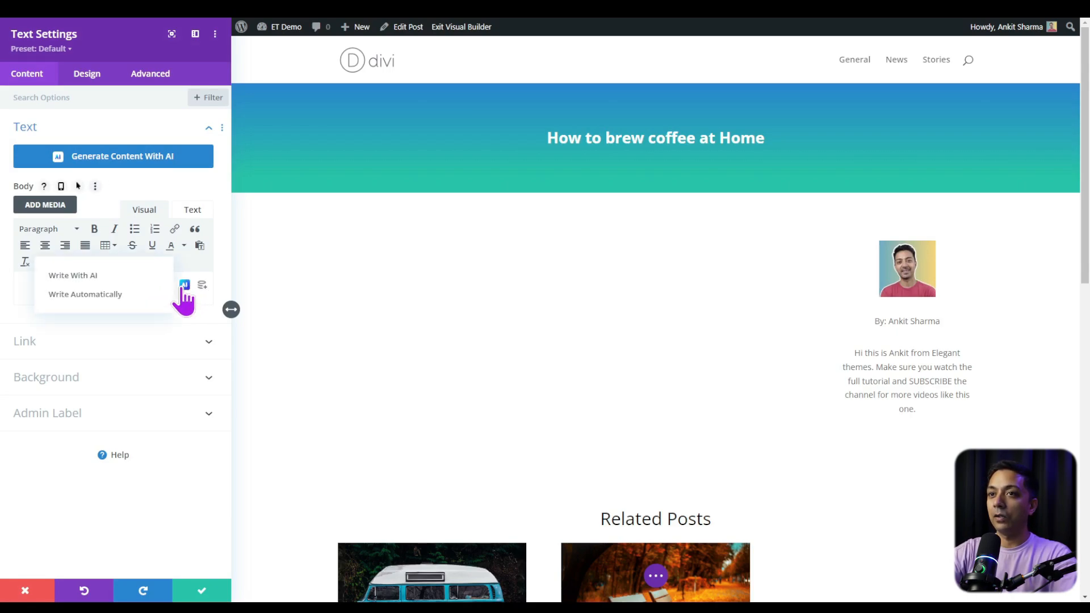
pyautogui.click(79, 277)
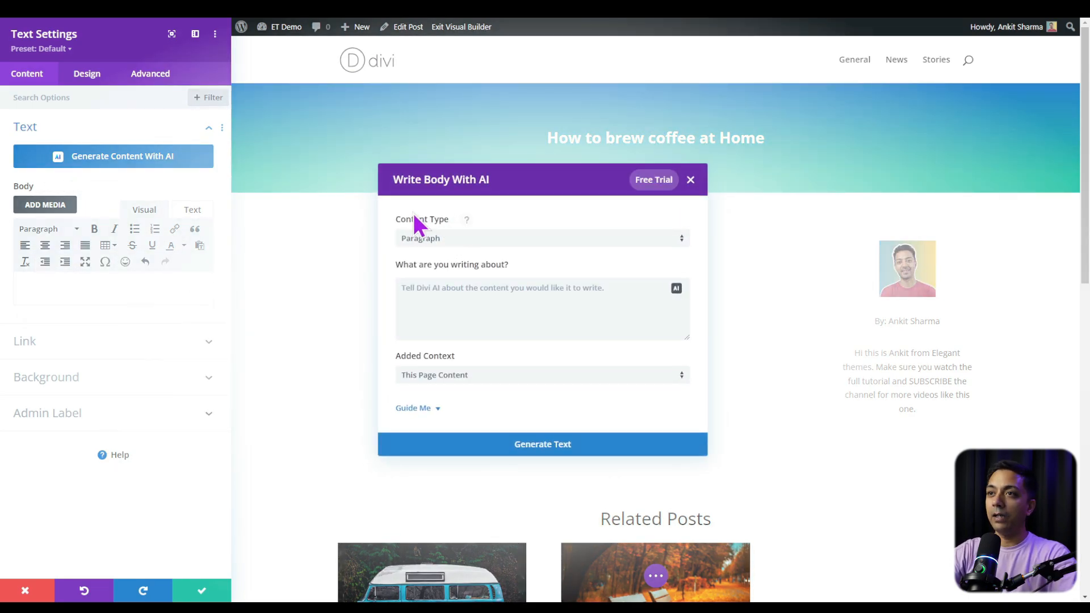
pyautogui.click(476, 239)
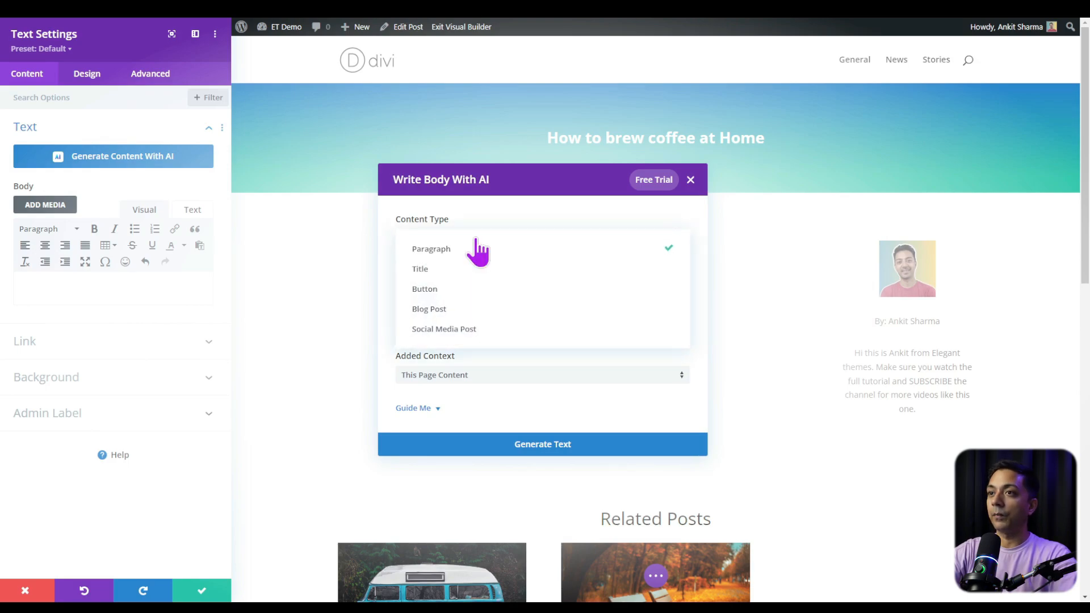
pyautogui.click(456, 311)
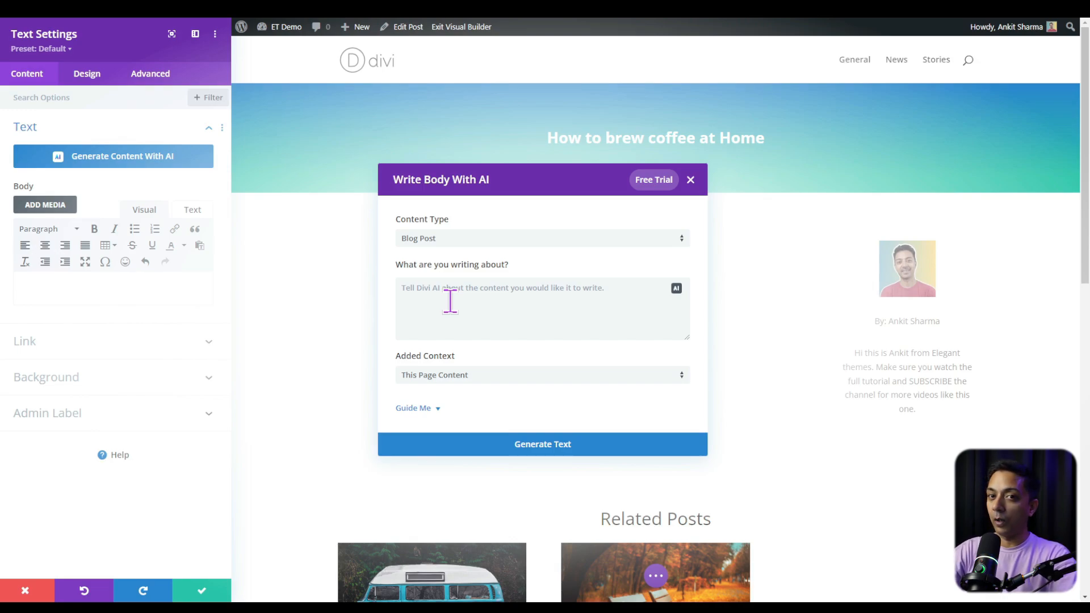
# Step: Enter the prompt "Write a blog post about how to brew coffee at home. Make it descriptive and easy to read." and choose No Context
pyautogui.write('Write a blog post about how to brew coffee at home. Make it descriptive and easy to read.')
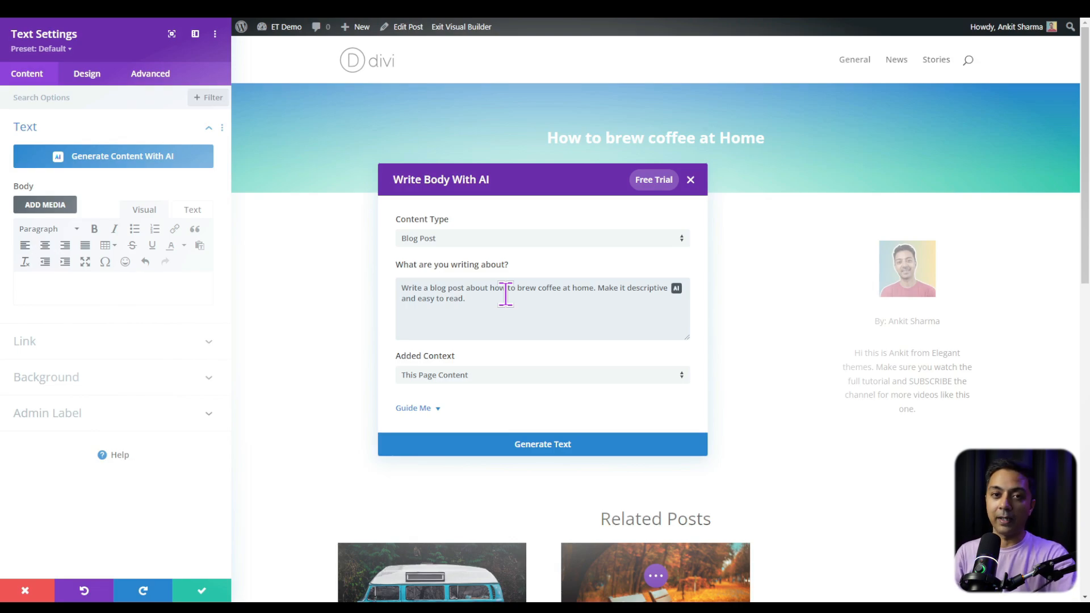
pyautogui.click(495, 379)
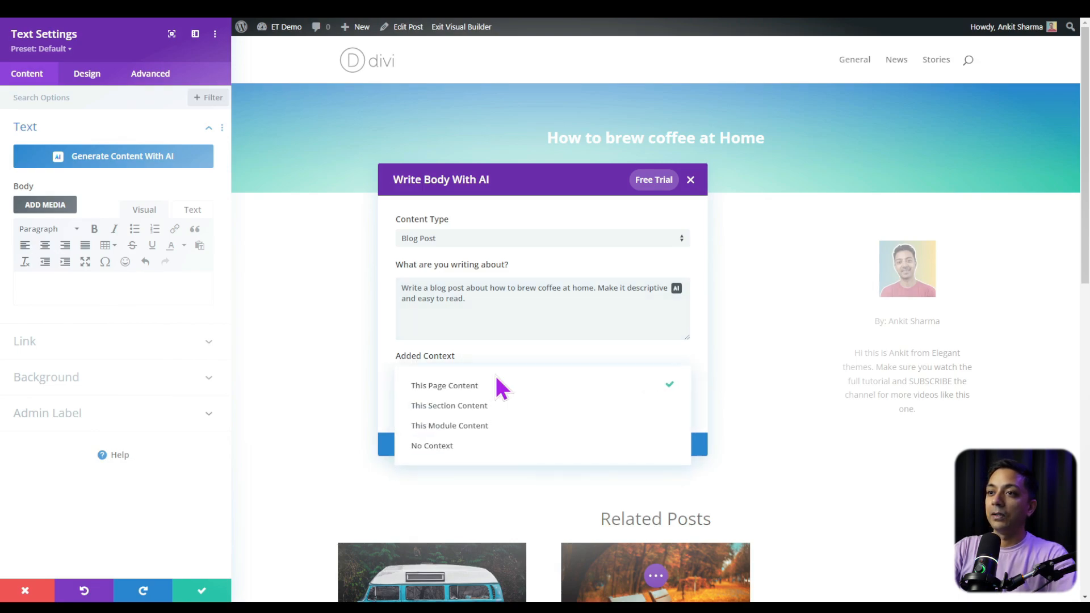
pyautogui.click(435, 453)
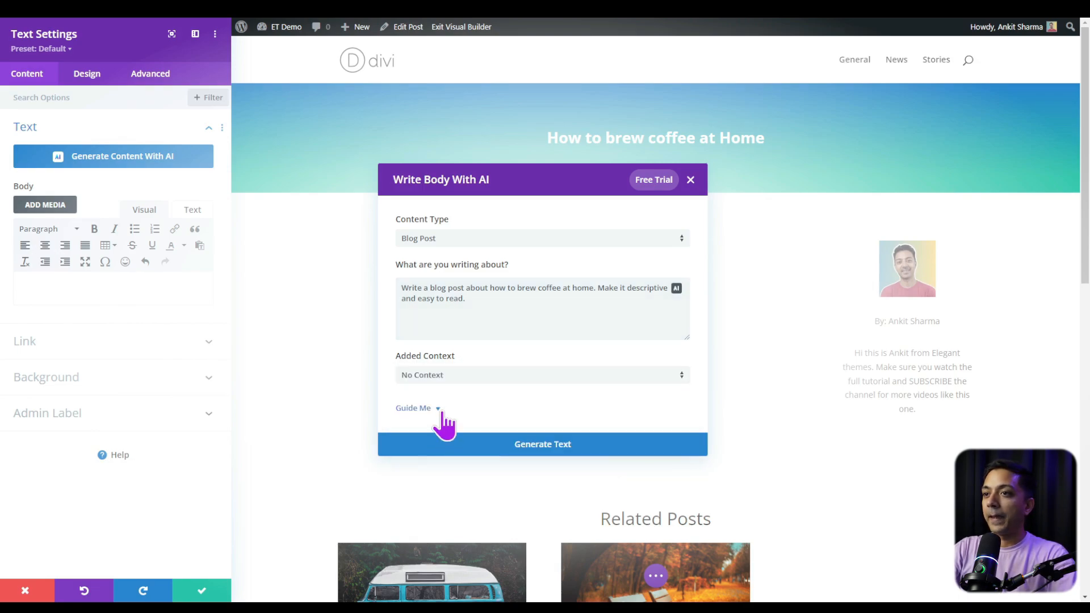
# Step: Set the AI writer's tone of voice to Informative and generate the blog text
pyautogui.click(414, 410)
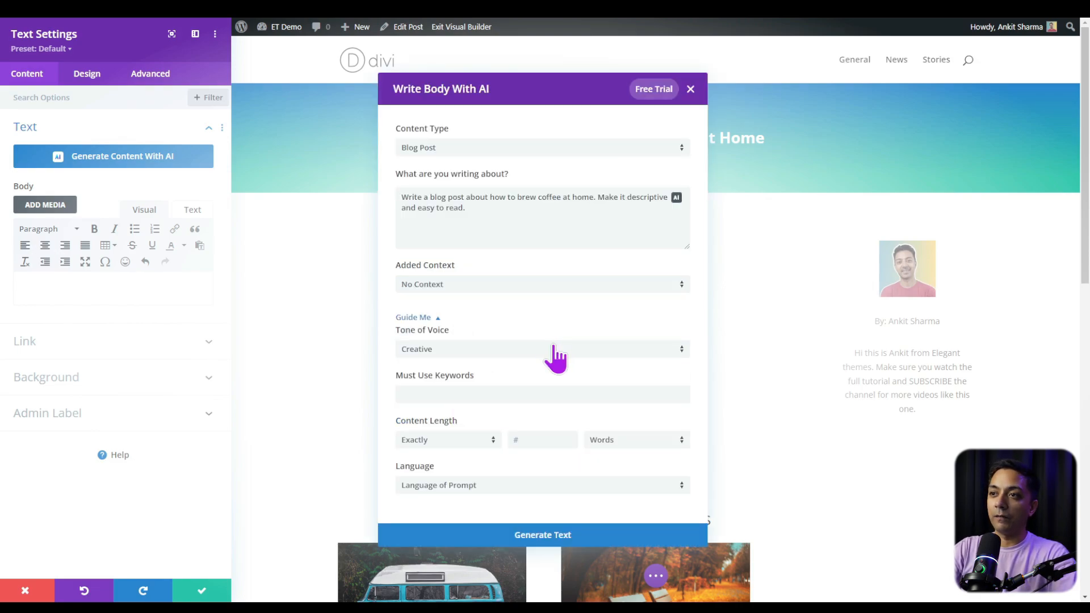
pyautogui.click(450, 357)
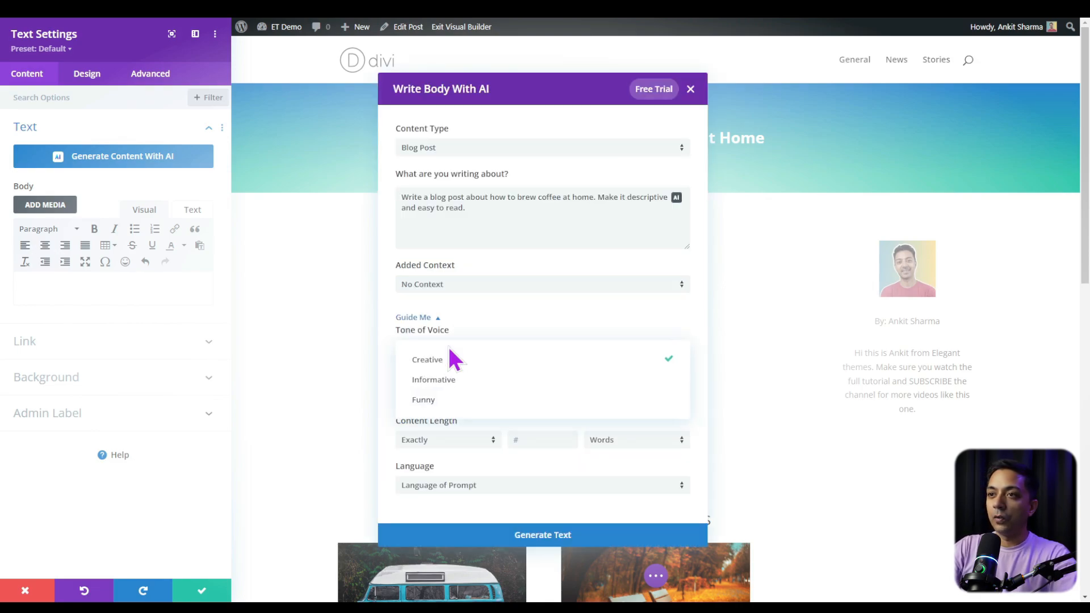
pyautogui.click(442, 379)
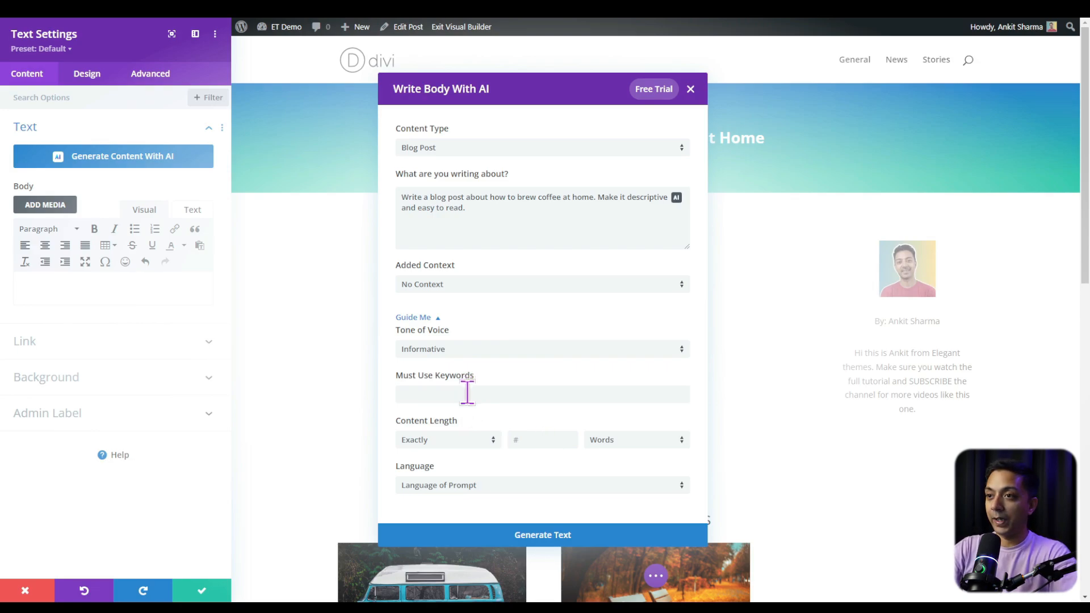
pyautogui.click(535, 541)
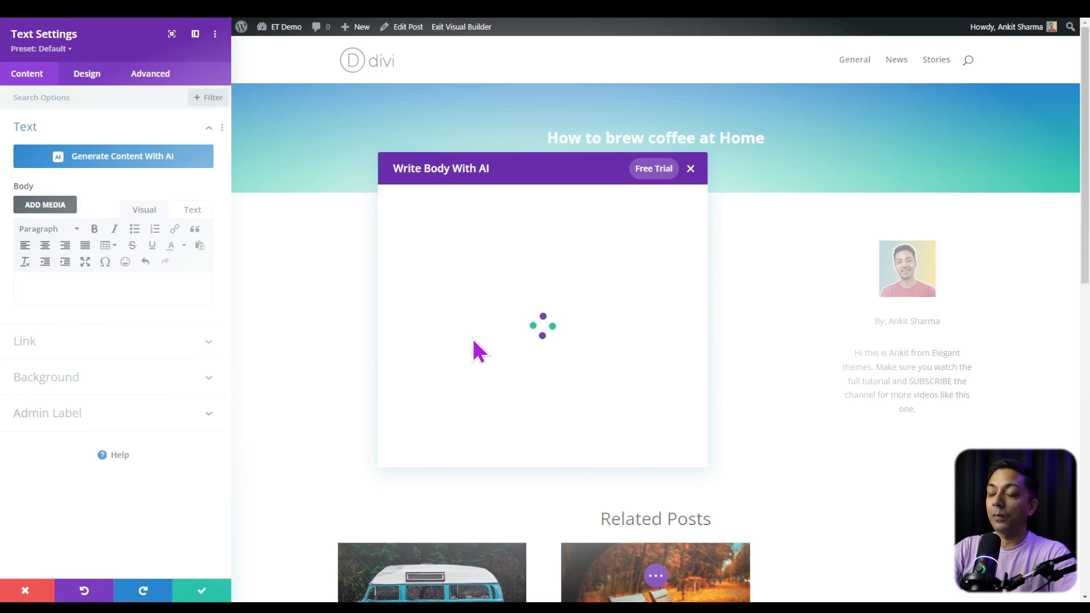
# Step: Read through the generated coffee-brewing text and use it as the Text module's body
pyautogui.scroll(-3, 538, 270)
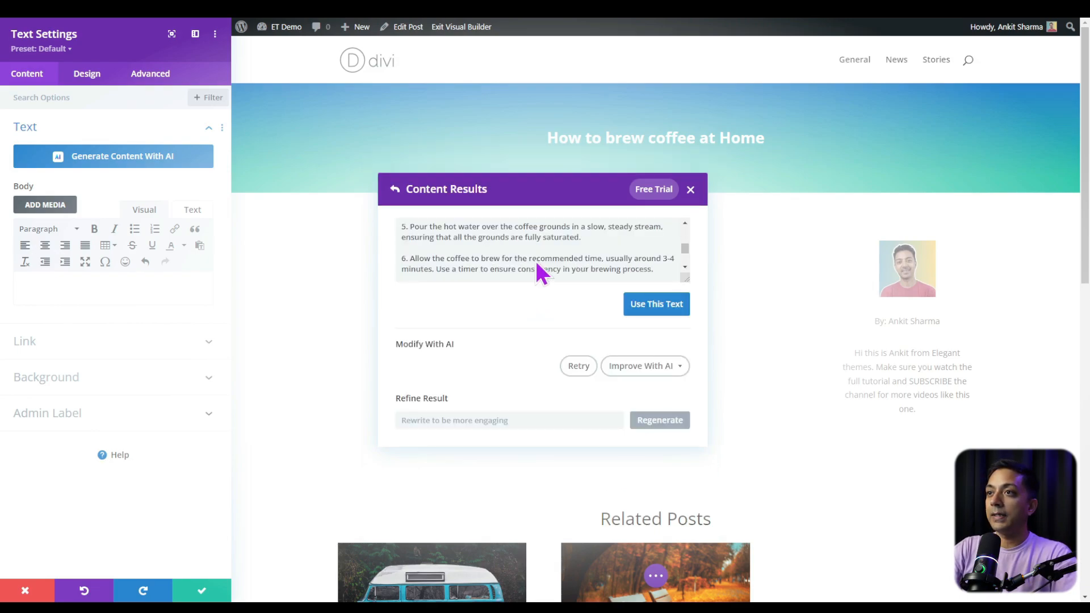
pyautogui.scroll(-3, 542, 274)
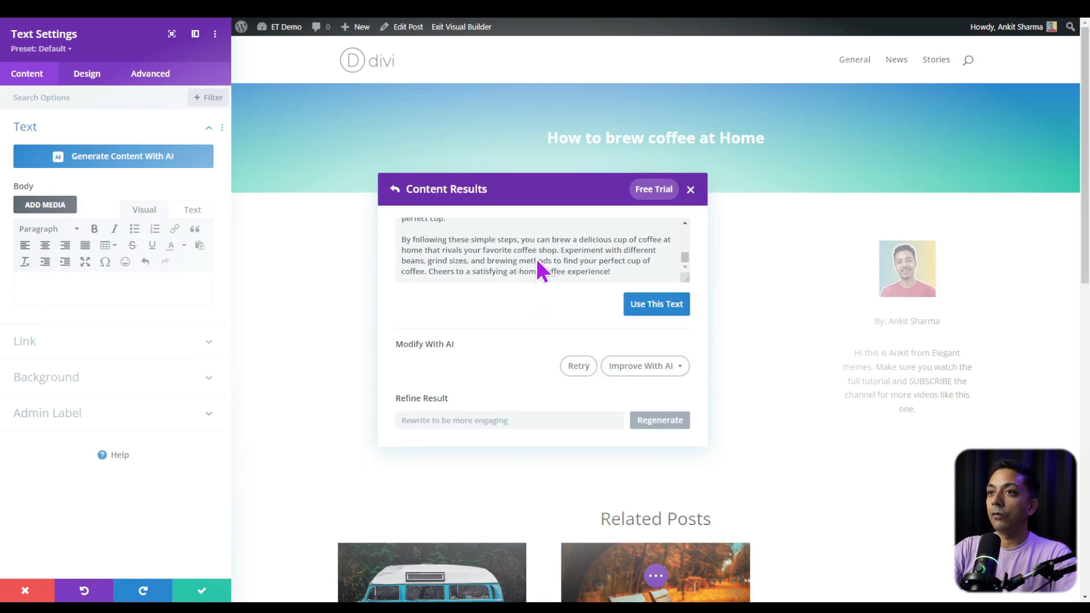
pyautogui.click(656, 305)
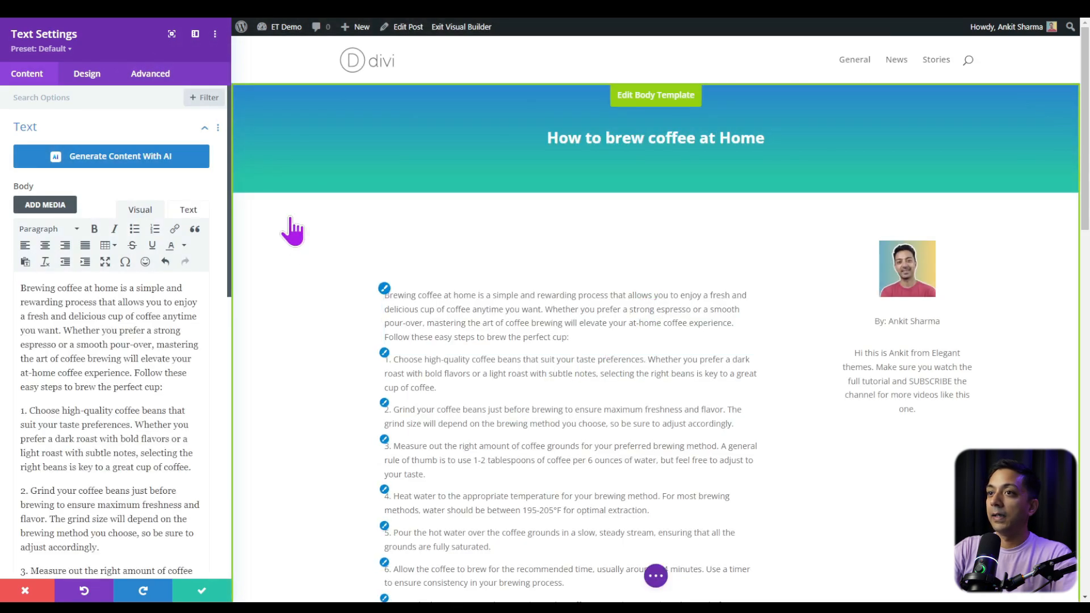
# Step: Review the coffee-brewing article in the post layout and save the Text module's settings
pyautogui.scroll(-2, 318, 255)
pyautogui.scroll(-4, 330, 268)
pyautogui.scroll(6, 500, 310)
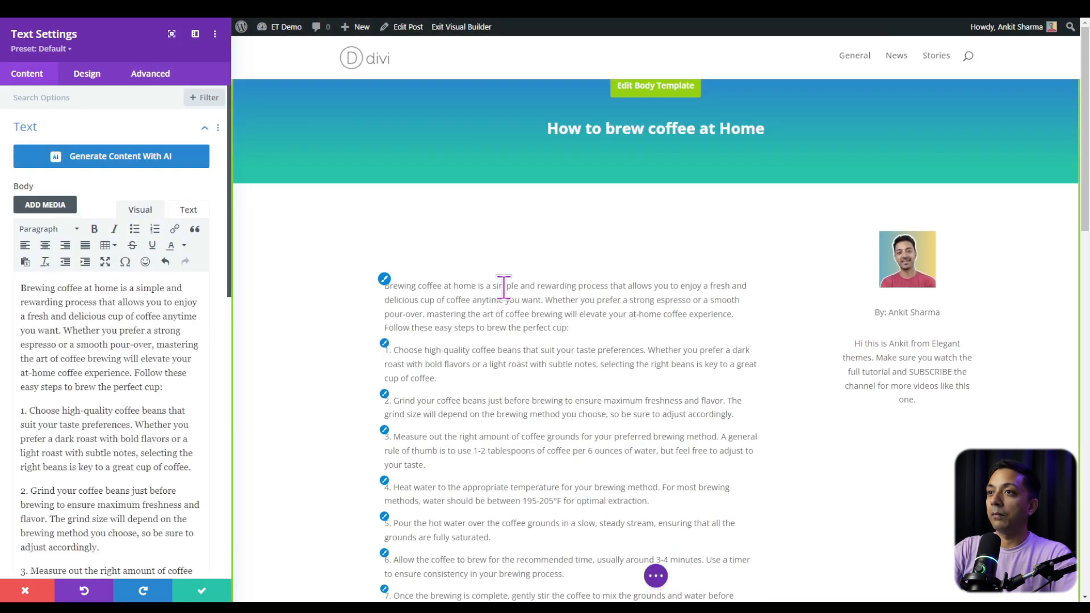
pyautogui.scroll(-4, 568, 419)
pyautogui.scroll(5, 629, 389)
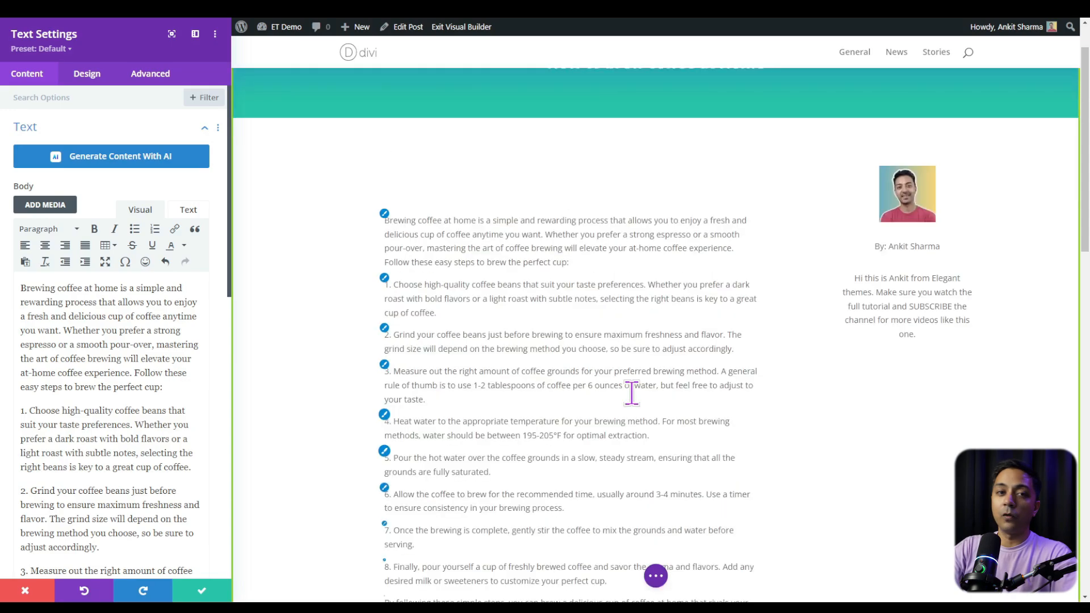
pyautogui.scroll(-4, 606, 350)
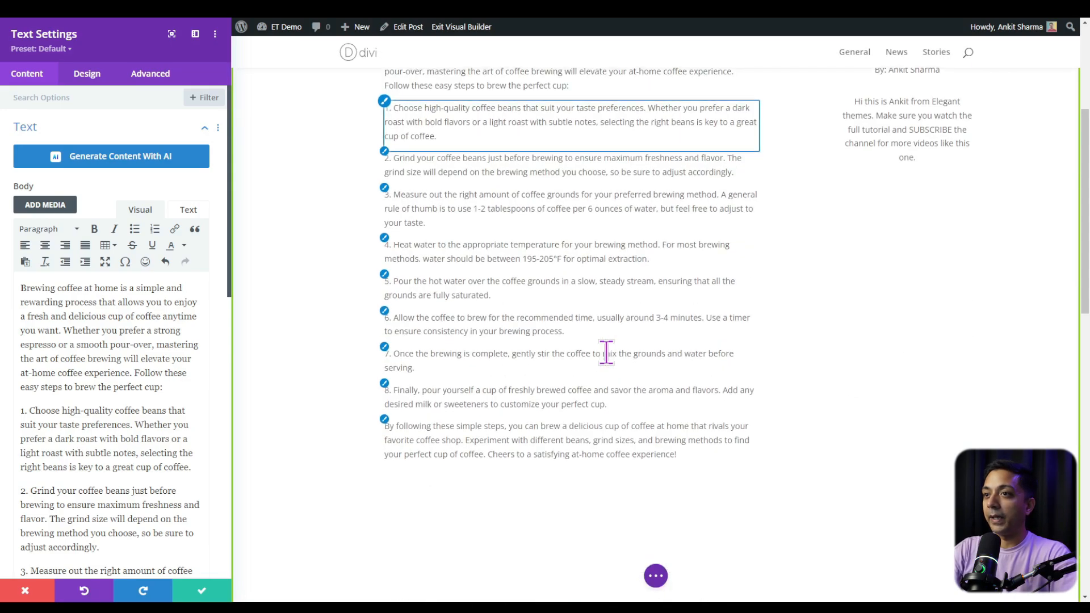
pyautogui.scroll(4, 588, 381)
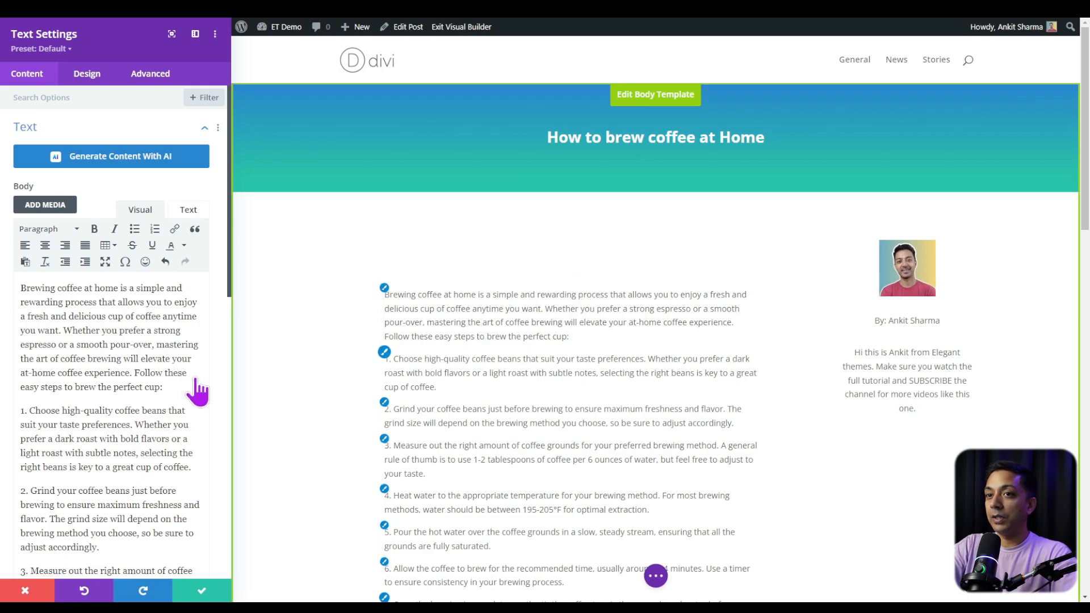
pyautogui.click(214, 596)
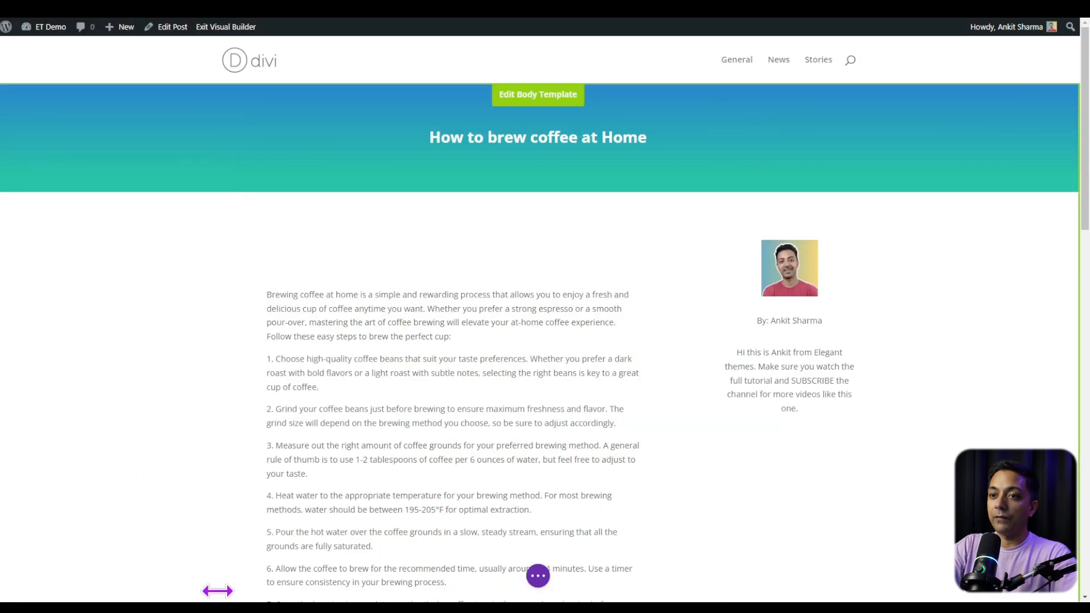
# Step: Insert an Image module directly below the coffee-brewing text in the post layout
pyautogui.scroll(-5, 443, 334)
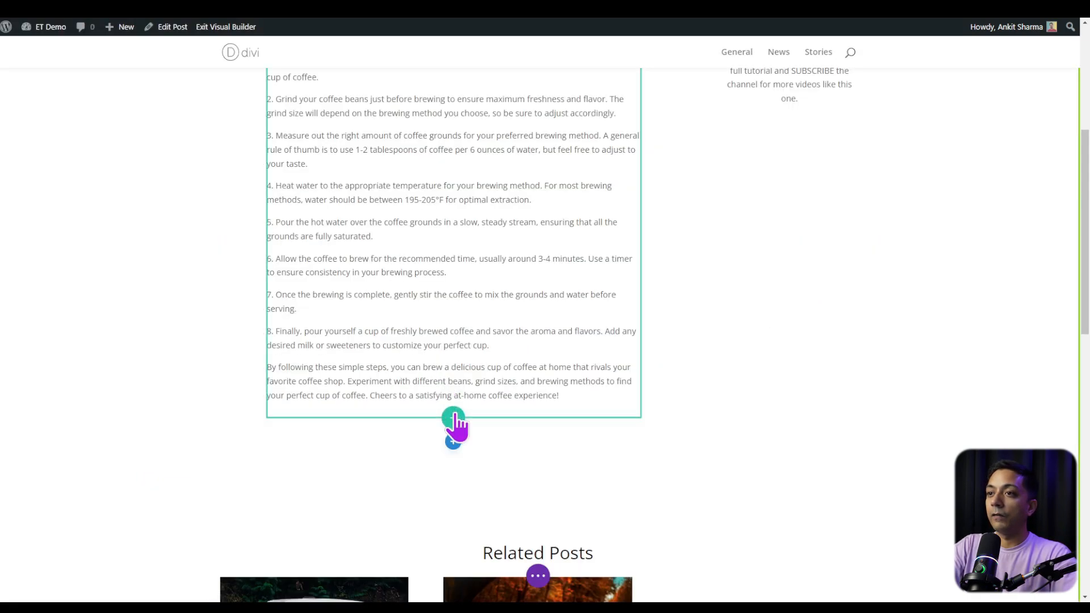
pyautogui.click(454, 384)
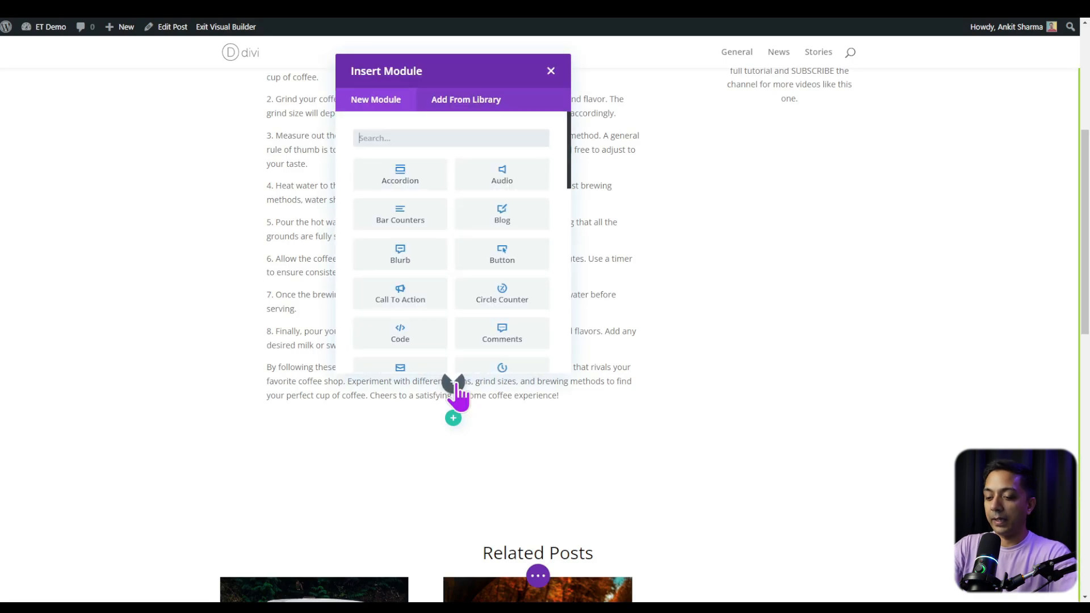
pyautogui.write('ima')
pyautogui.click(434, 180)
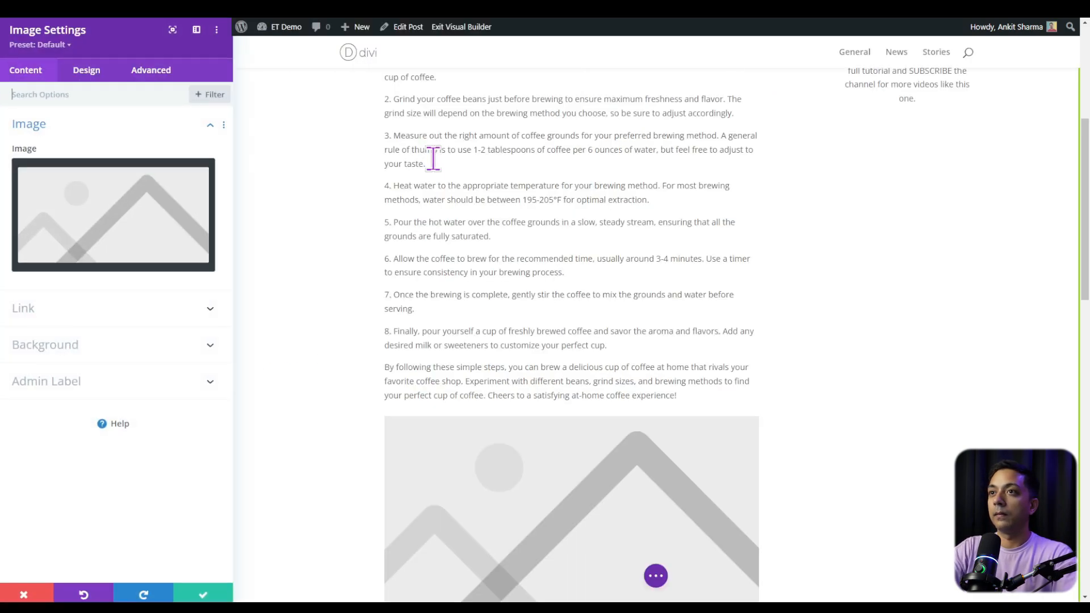
# Step: Start generating the module's image with Divi AI, using the Photo style and the Landscape (8:5) aspect ratio
pyautogui.moveTo(107, 231)
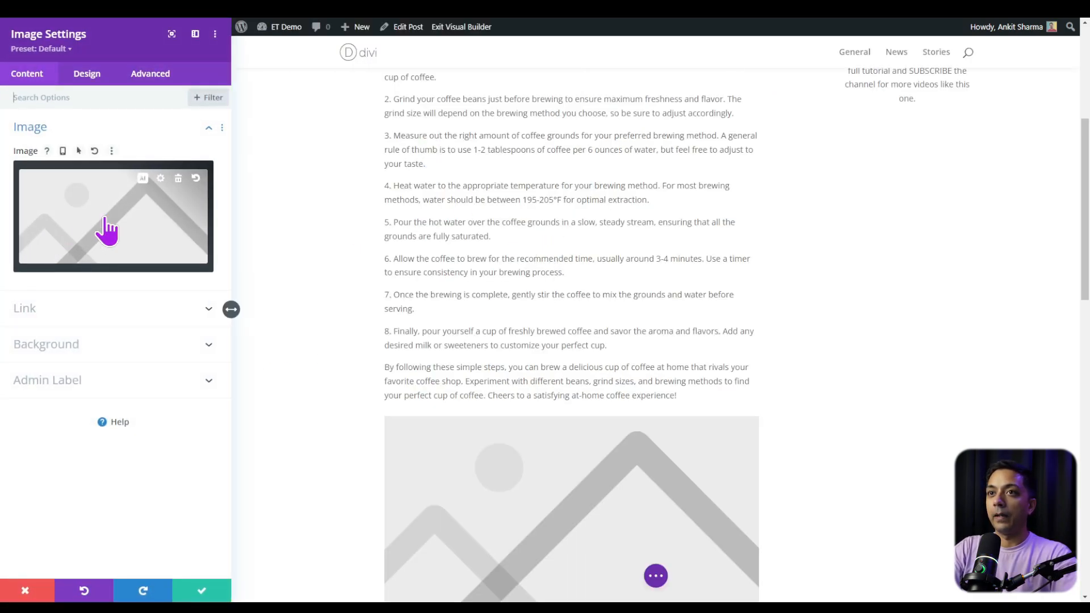
pyautogui.click(143, 180)
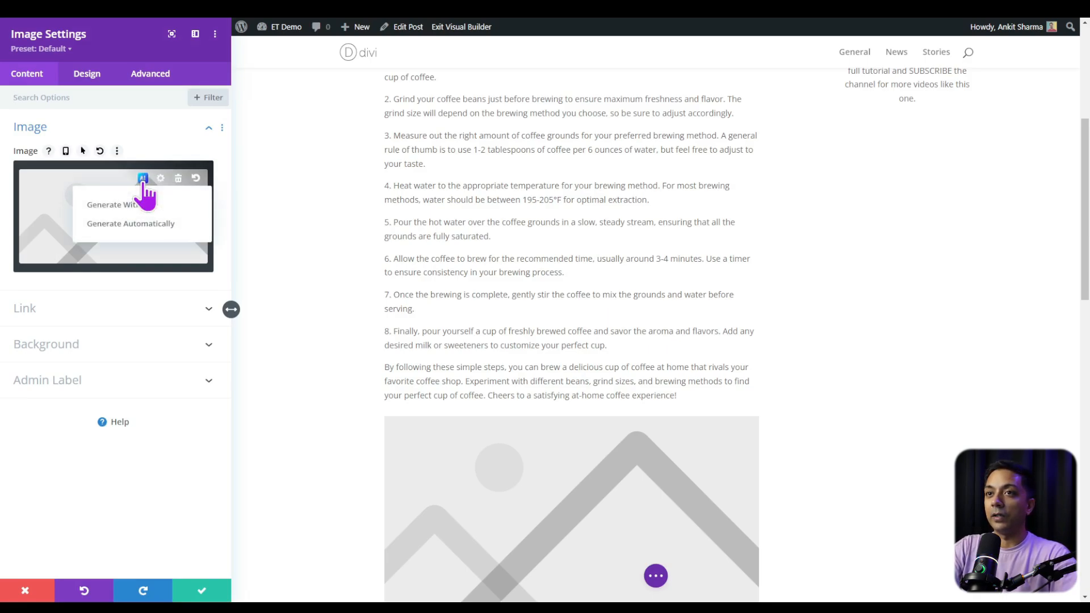
pyautogui.click(119, 207)
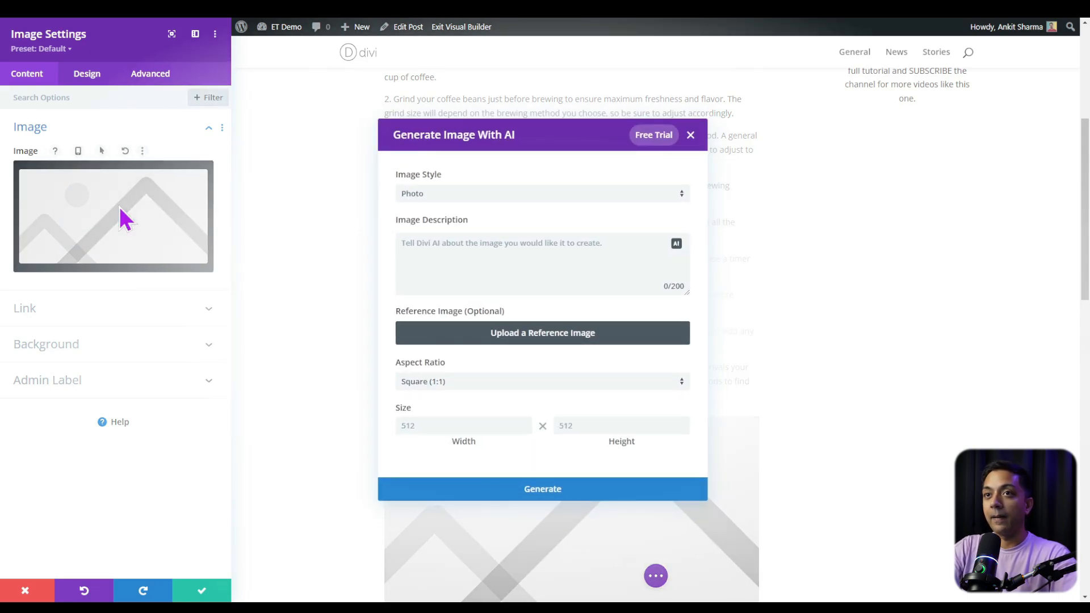
pyautogui.click(506, 200)
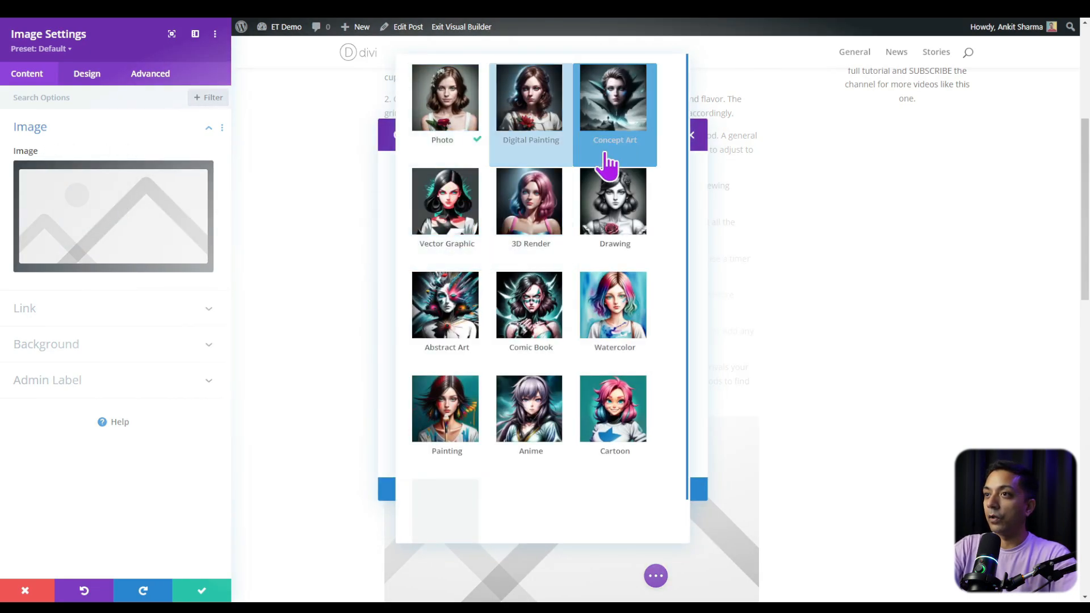
pyautogui.click(444, 97)
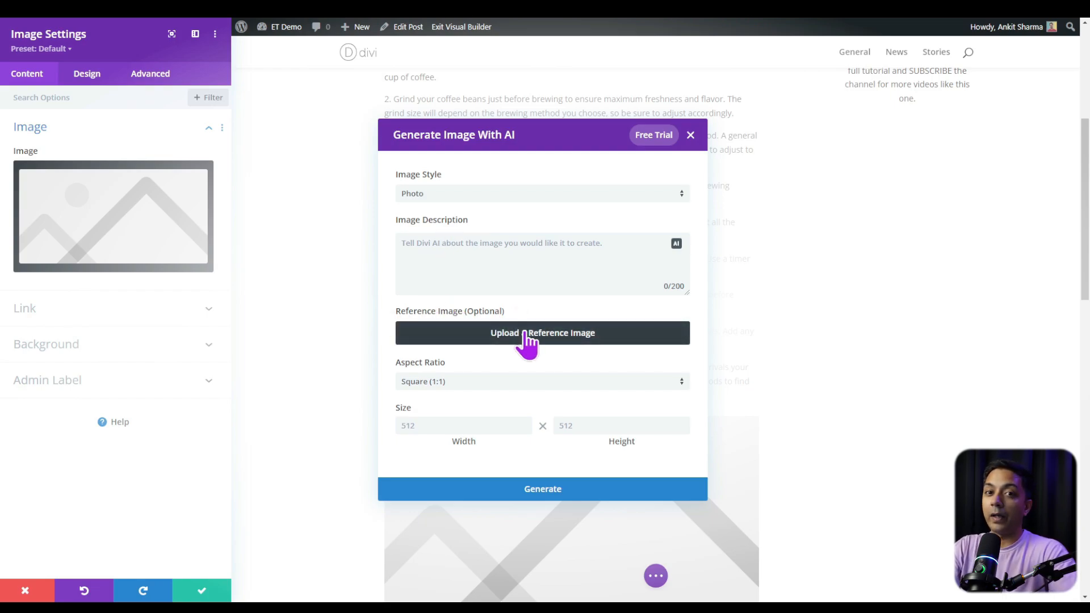
pyautogui.click(461, 383)
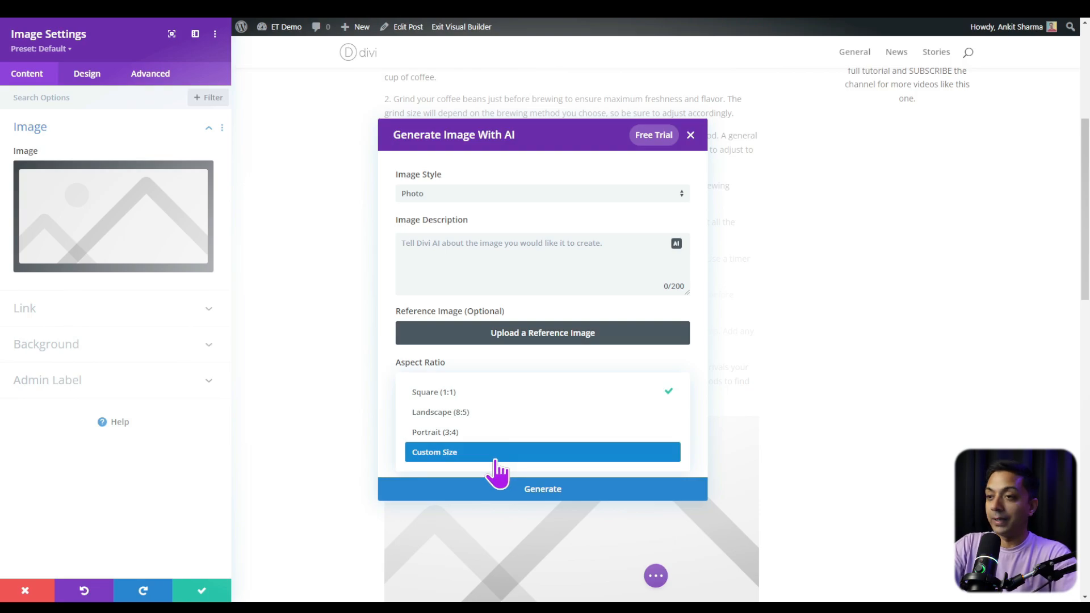
pyautogui.click(489, 414)
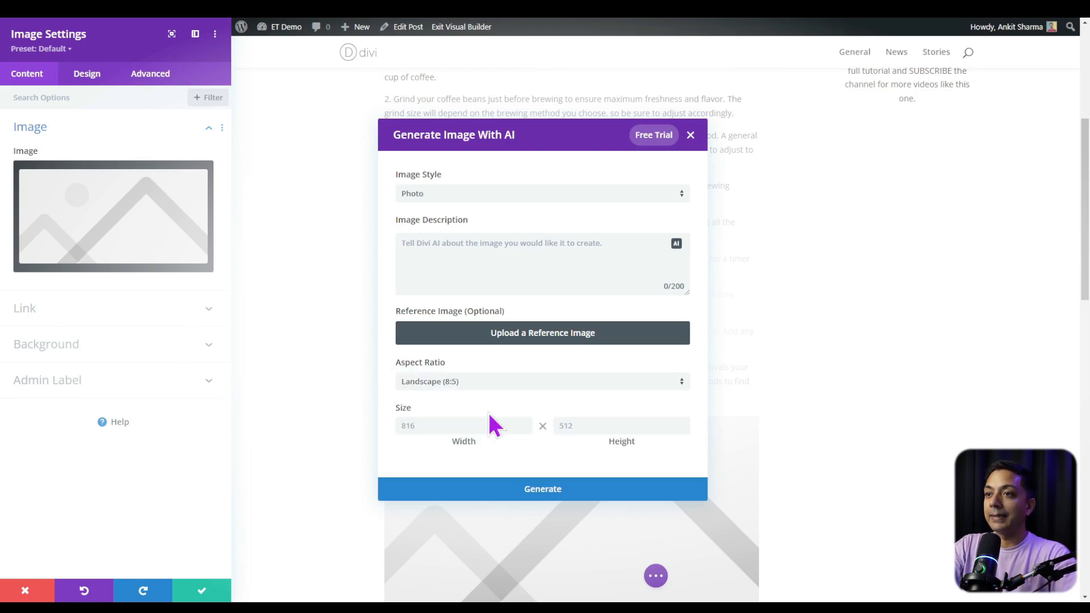
# Step: Enter the image description "Coffee beans spread on a white table top" and generate the images
pyautogui.click(414, 248)
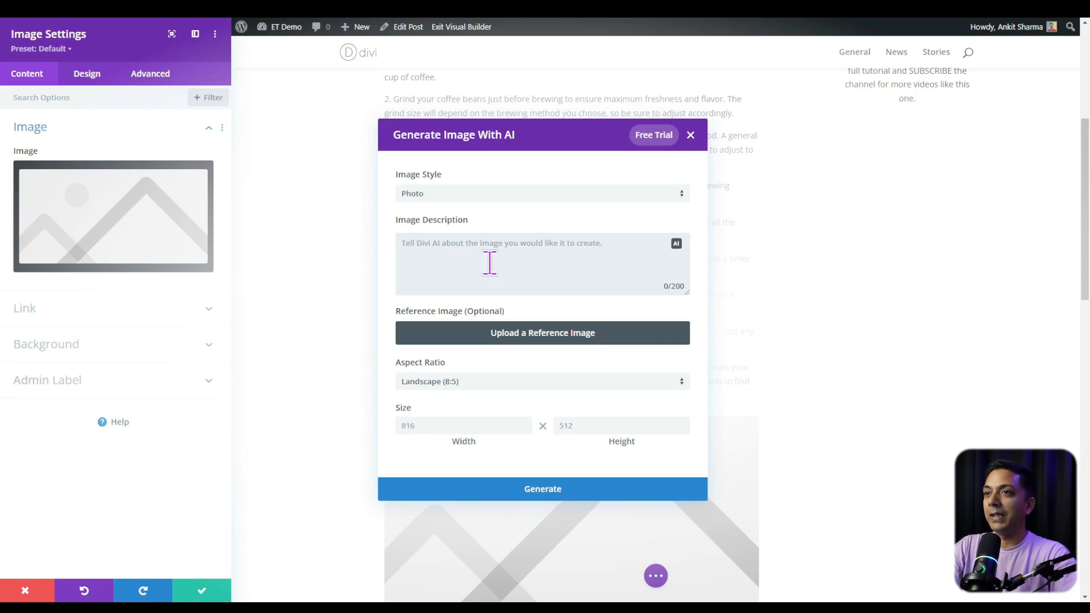
pyautogui.write('Coffee beans spread on a white table top')
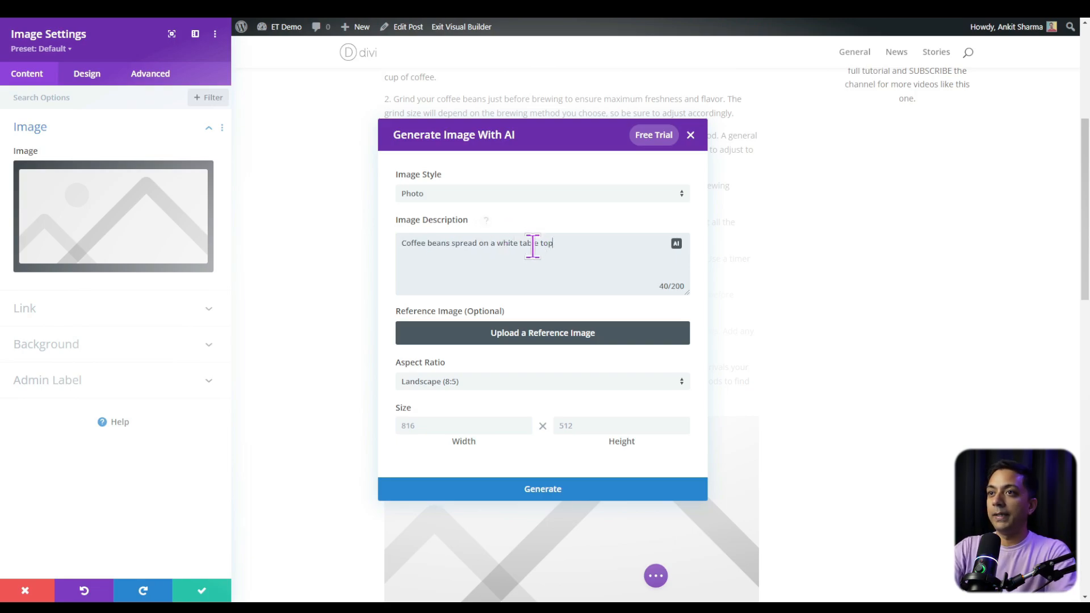
pyautogui.click(539, 493)
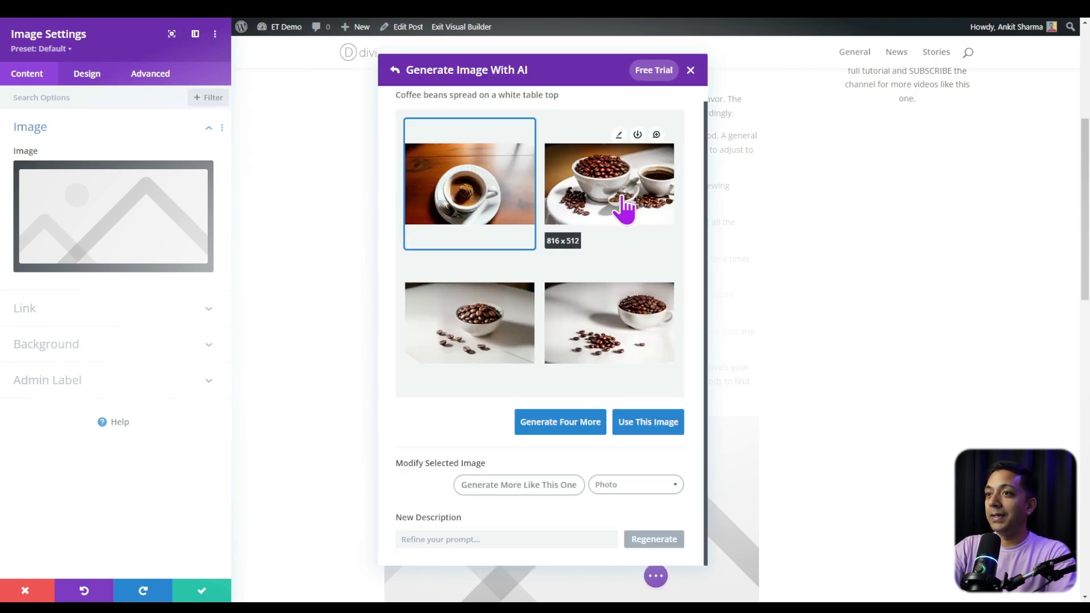
# Step: Use the generated picture of a bean-filled white cup with beans scattered in front as the Image module's image
pyautogui.click(607, 332)
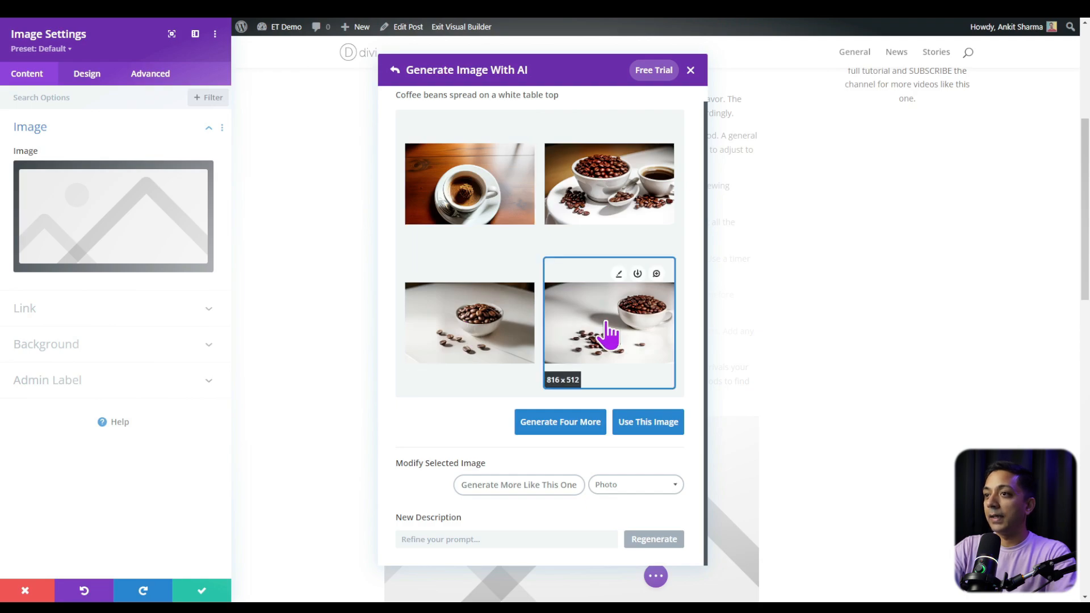
pyautogui.click(650, 435)
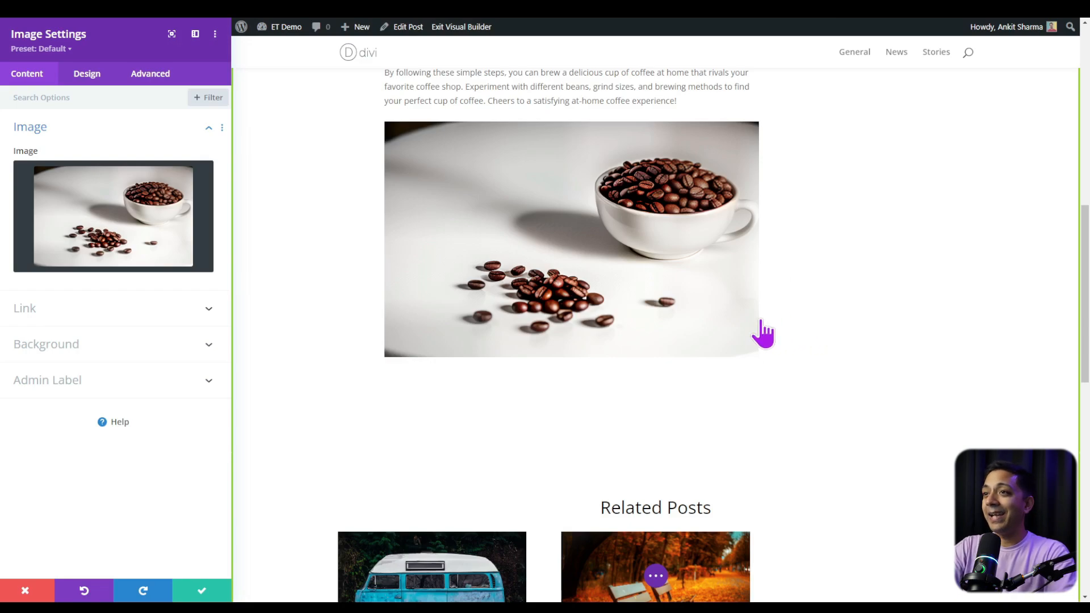
pyautogui.scroll(1, 741, 339)
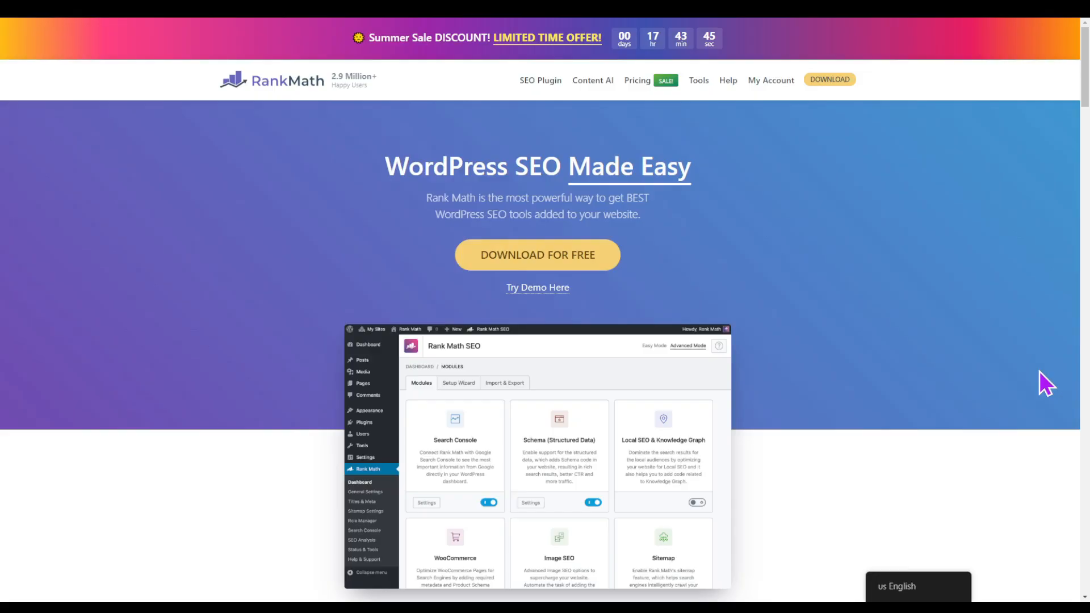
# Step: Examine the Rank Math home page for what the WordPress SEO plugin is and what it can do
pyautogui.scroll(-2, 1041, 371)
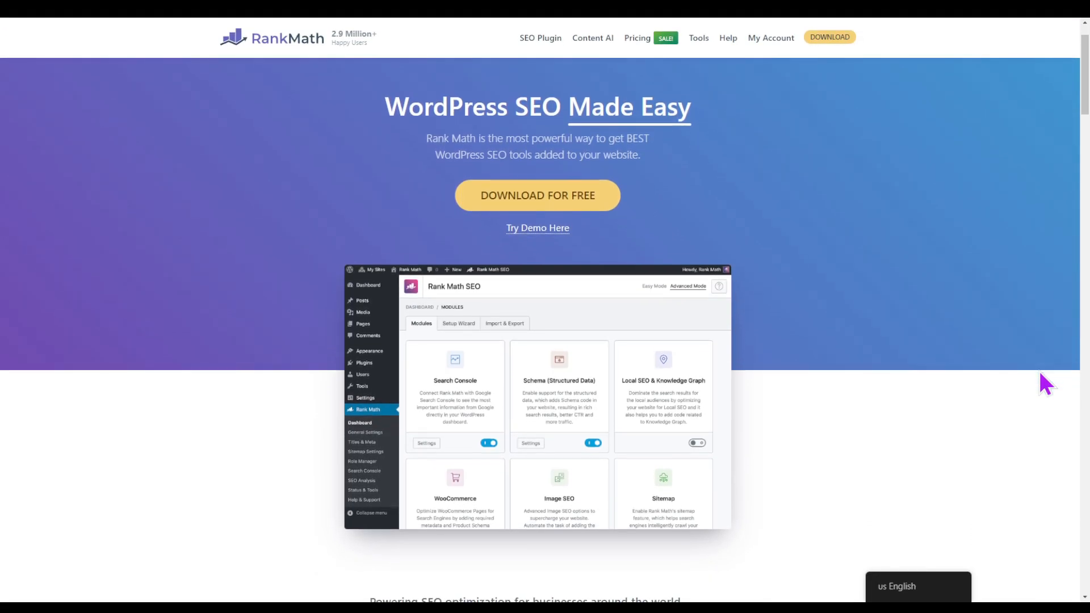
pyautogui.scroll(-3, 1040, 373)
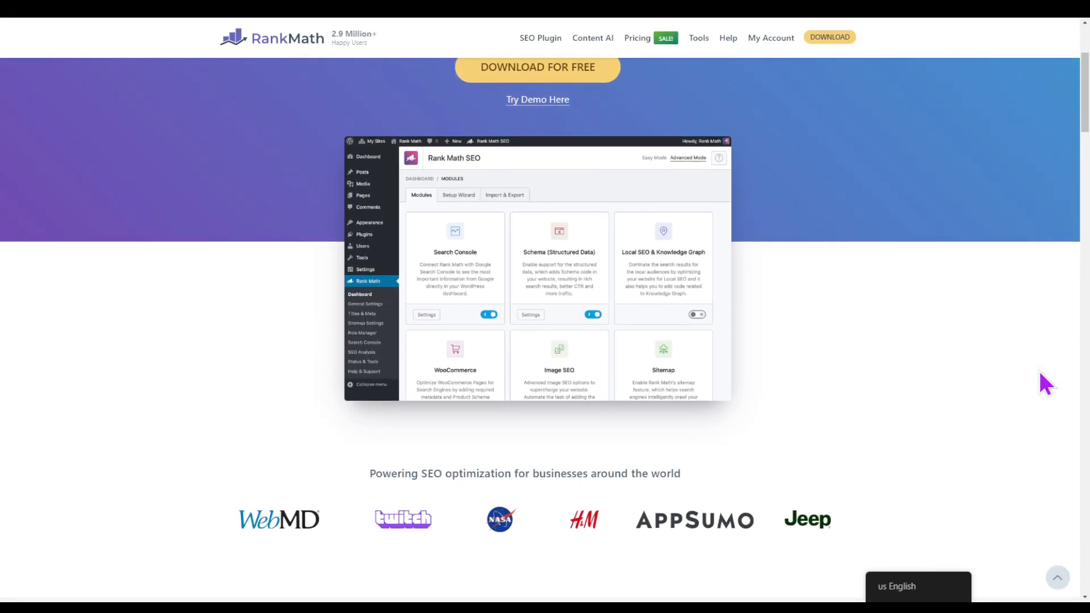
pyautogui.scroll(-3, 1040, 372)
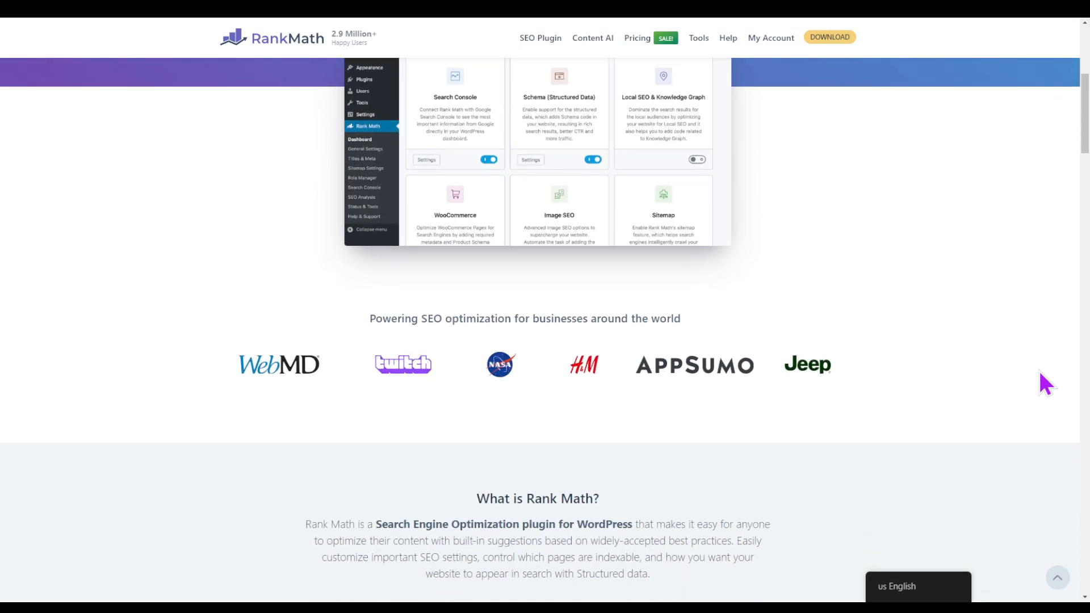
pyautogui.scroll(-3, 1040, 373)
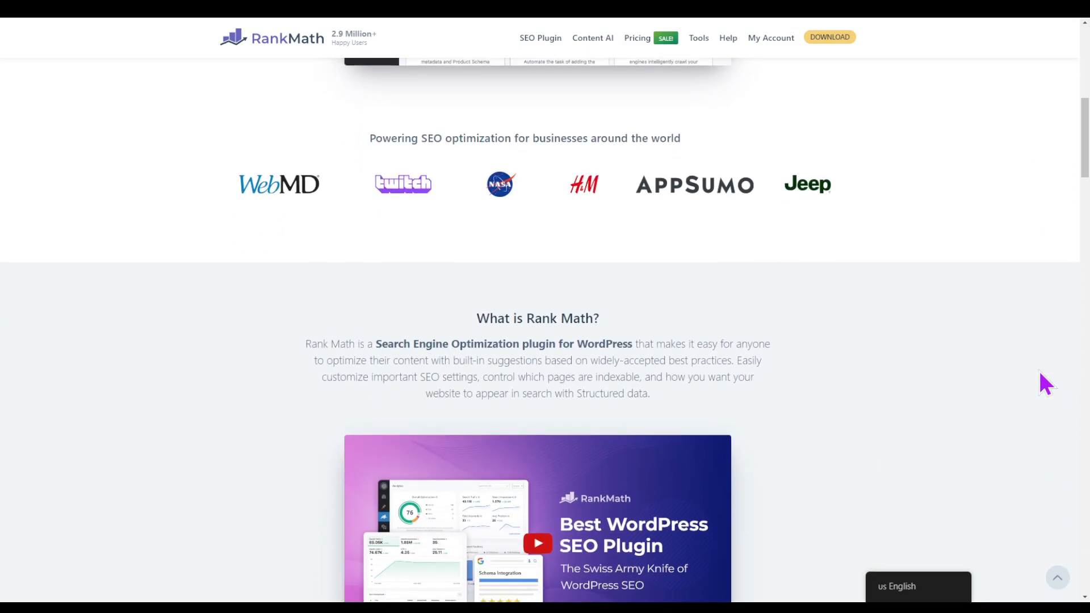
pyautogui.scroll(-3, 1041, 372)
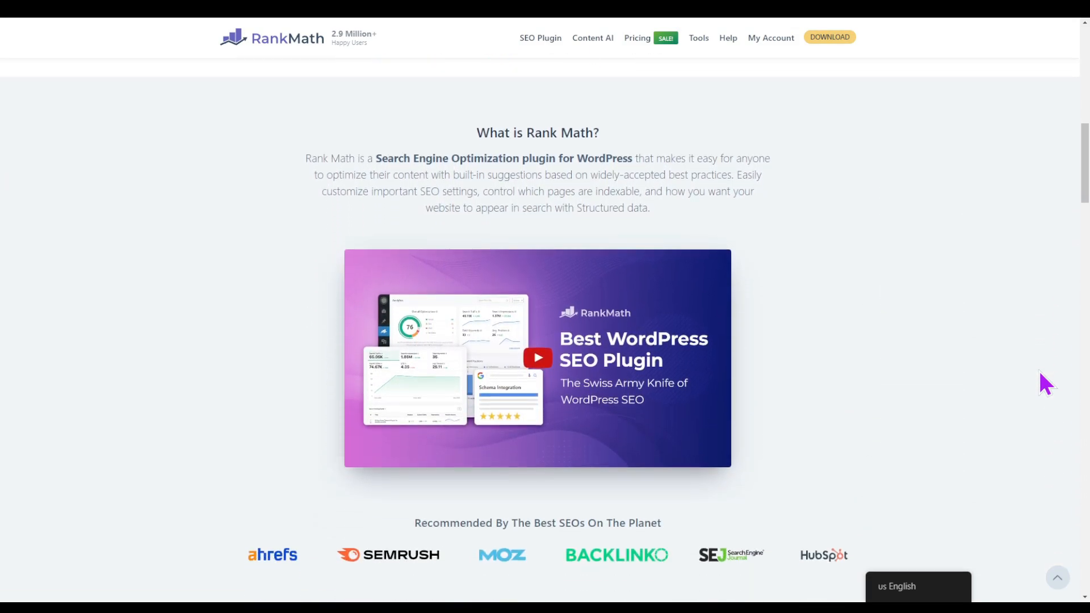
pyautogui.scroll(-4, 1040, 372)
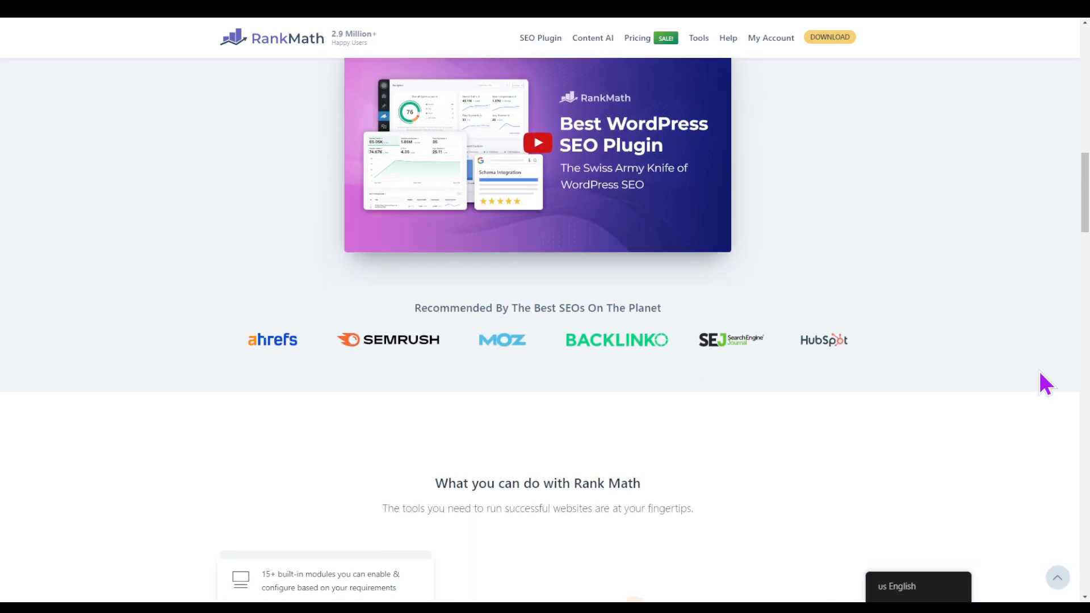
pyautogui.scroll(-4, 1040, 372)
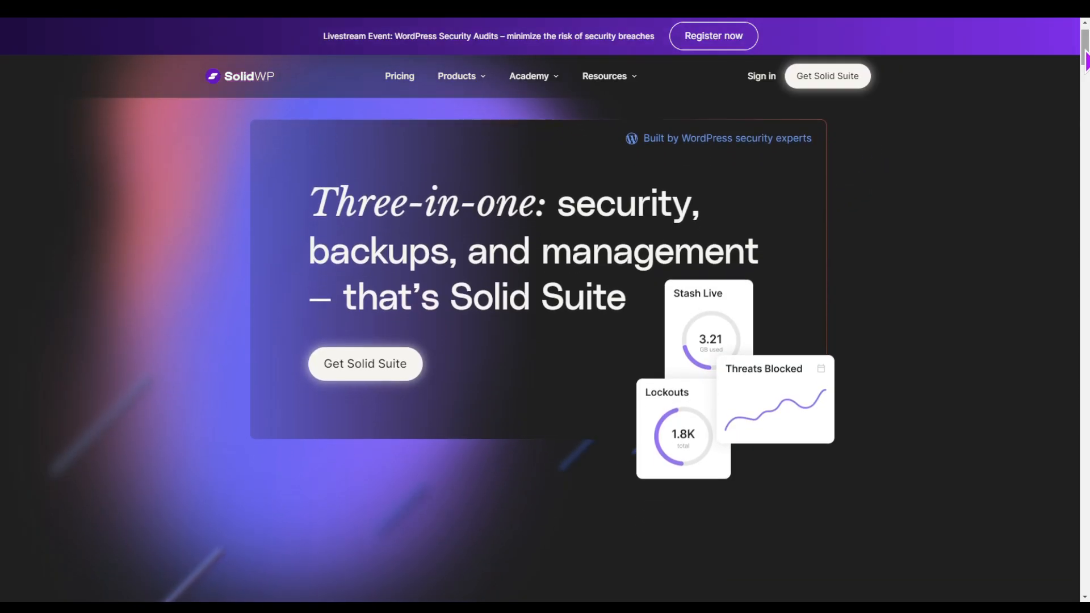
# Step: Examine the SolidWP home page for the Solid Suite's WordPress security, backup and management information
pyautogui.scroll(-4, 1086, 56)
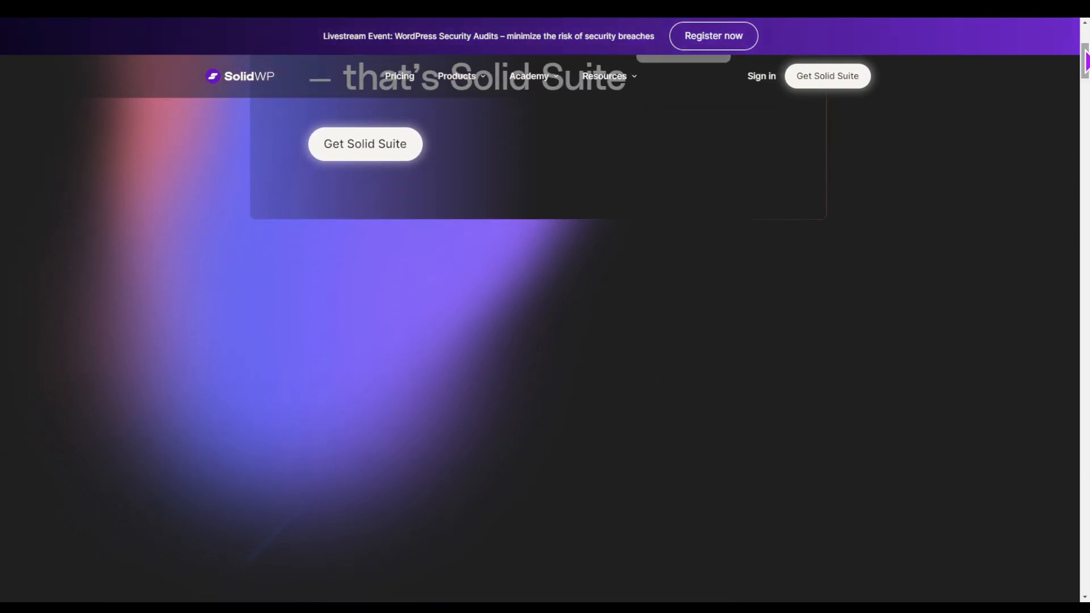
pyautogui.scroll(-2, 1086, 60)
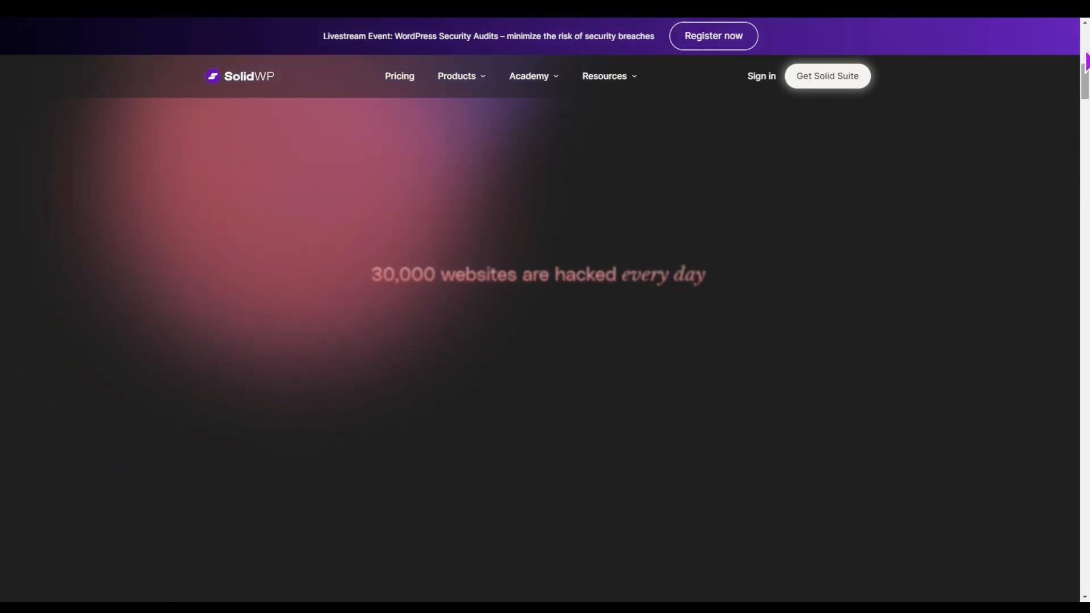
pyautogui.scroll(-3, 1087, 61)
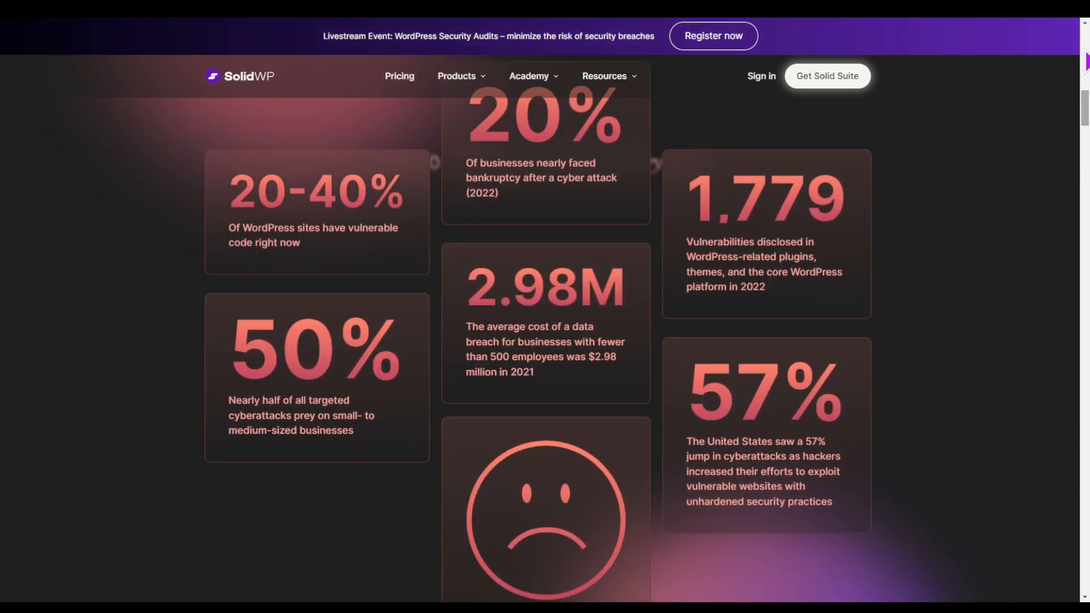
pyautogui.scroll(-5, 1086, 61)
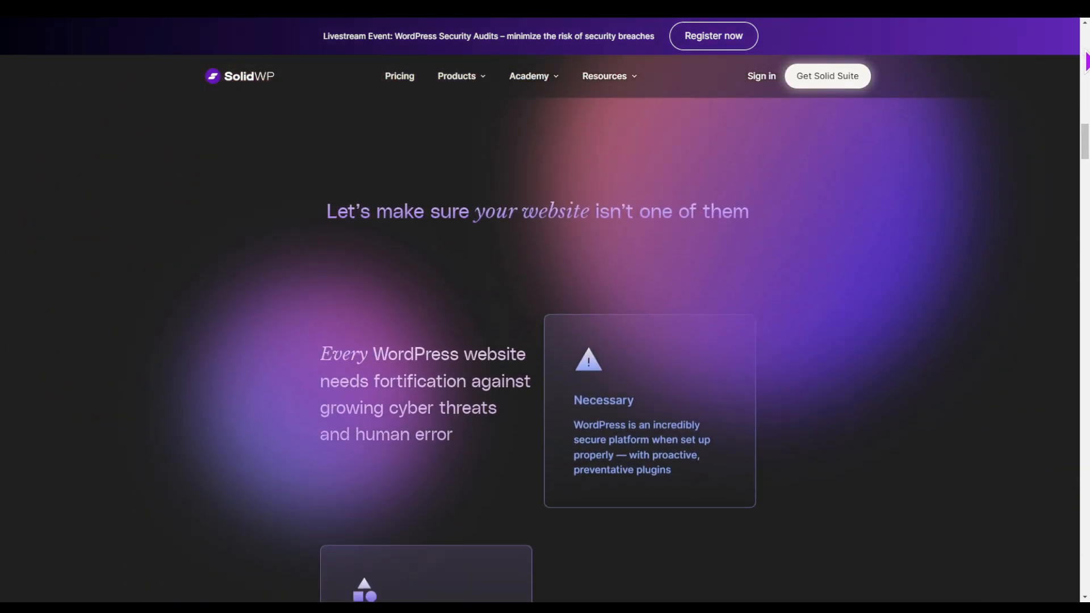
pyautogui.scroll(-8, 1086, 61)
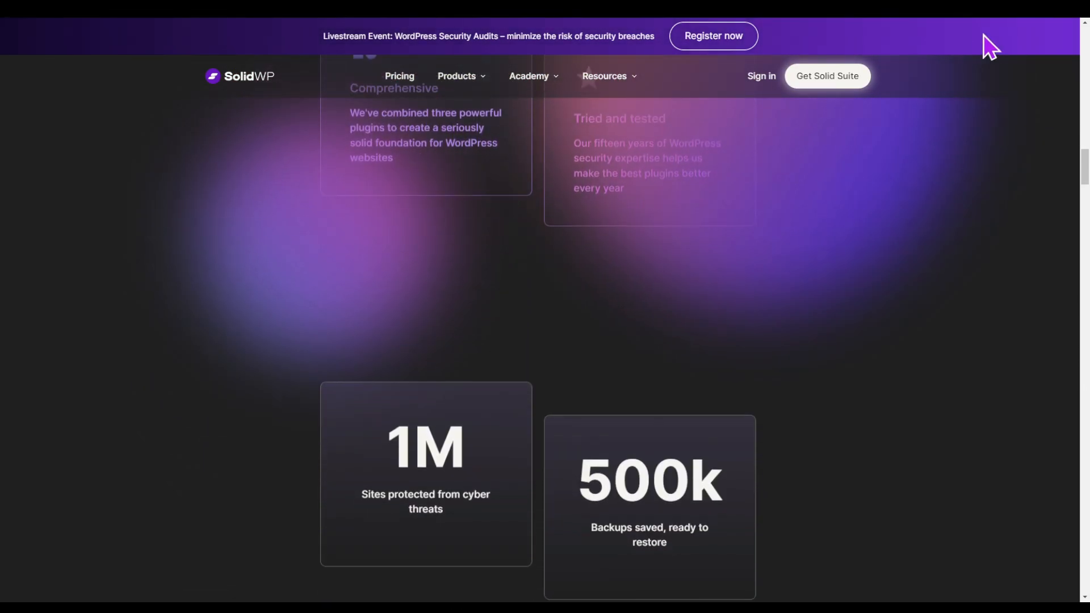